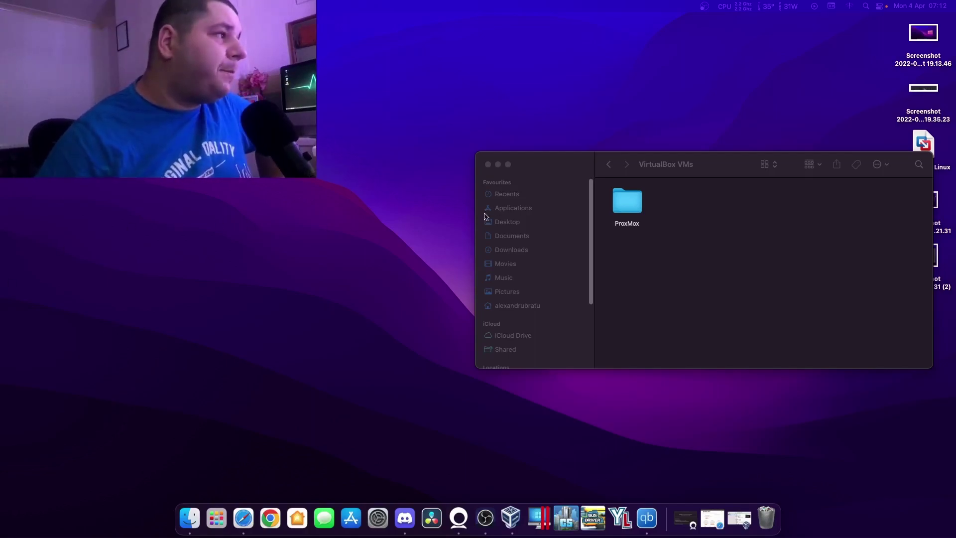
Close the Finder window showing the VirtualBox VMs folder.
{"action": "left_click", "coordinate": [488, 164]}
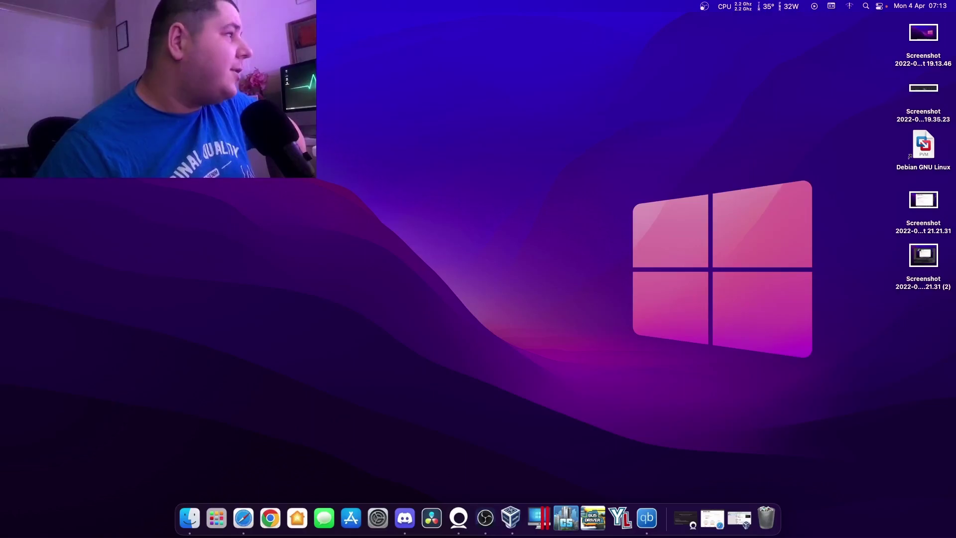
Move About This Mac beside AMD Power Gadget, then open and close the SMC Fans window.
{"action": "left_click_drag", "start_coordinate": [593, 116], "coordinate": [629, 125]}
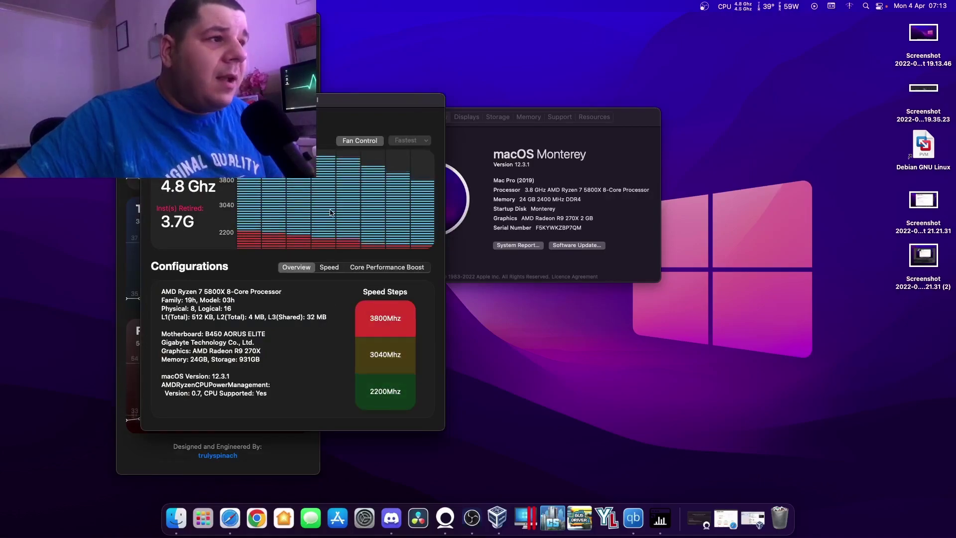
{"action": "left_click", "coordinate": [355, 141]}
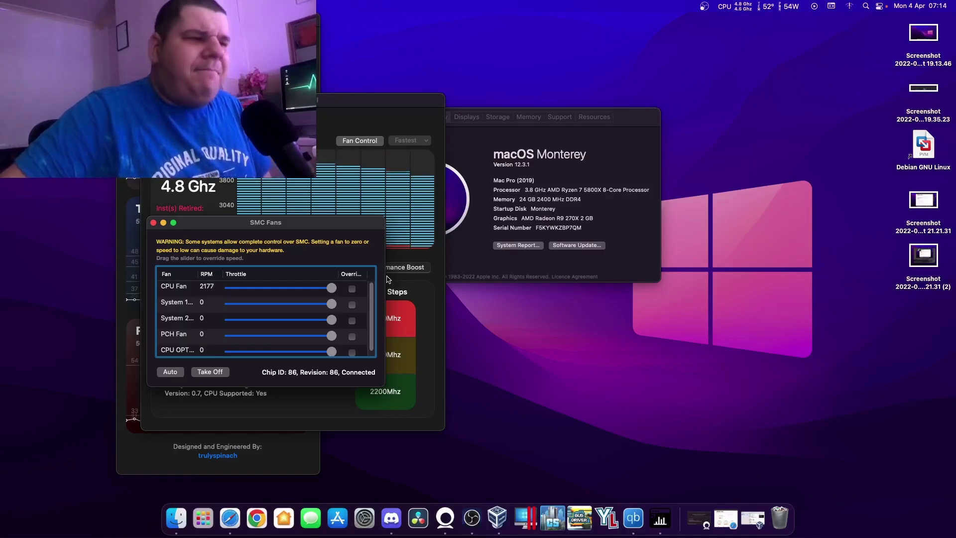
{"action": "left_click_drag", "start_coordinate": [300, 227], "coordinate": [693, 244]}
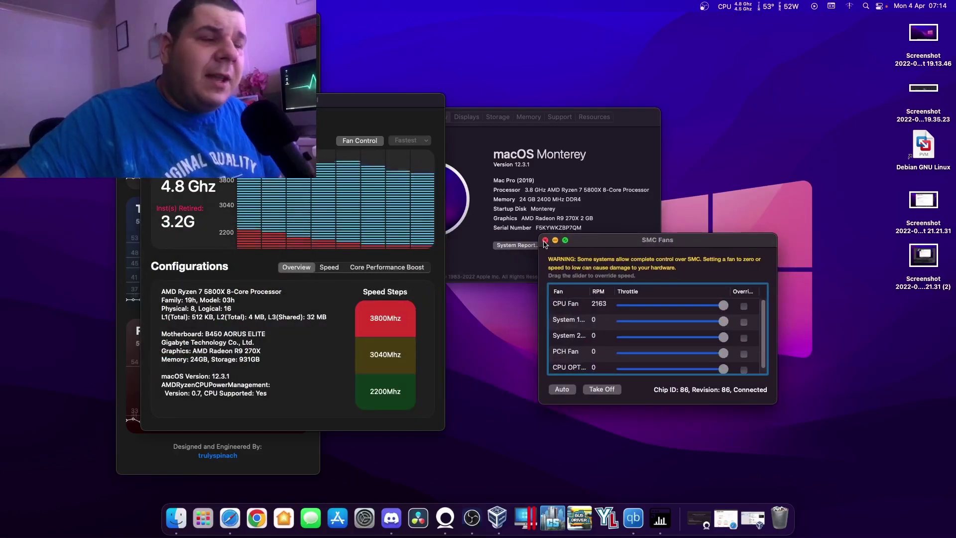
{"action": "left_click", "coordinate": [545, 241]}
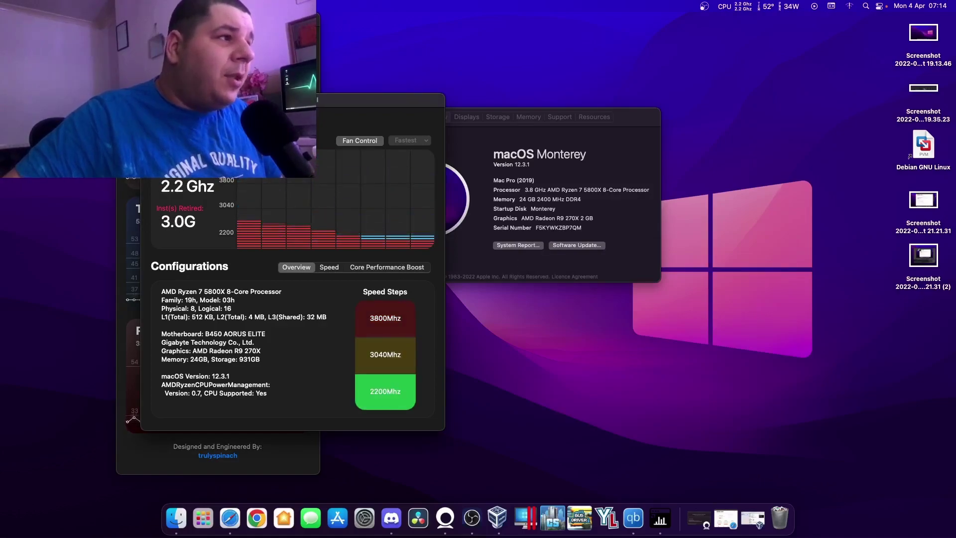
Close the AMD Power Gadget window with Cmd+W.
{"action": "key", "text": "super+w"}
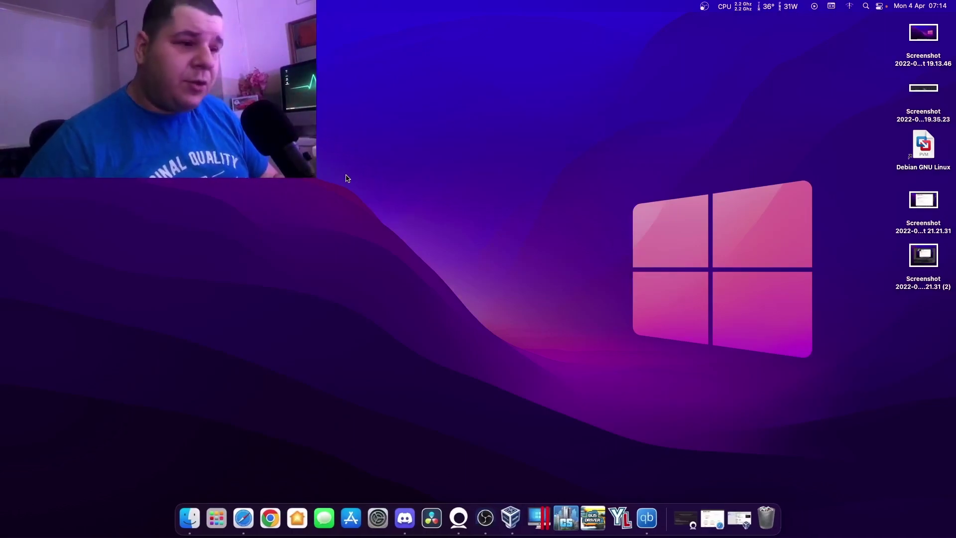
Launch Home and raise the LinuxCave Ambient light's brightness to 88%.
{"action": "left_click", "coordinate": [302, 521]}
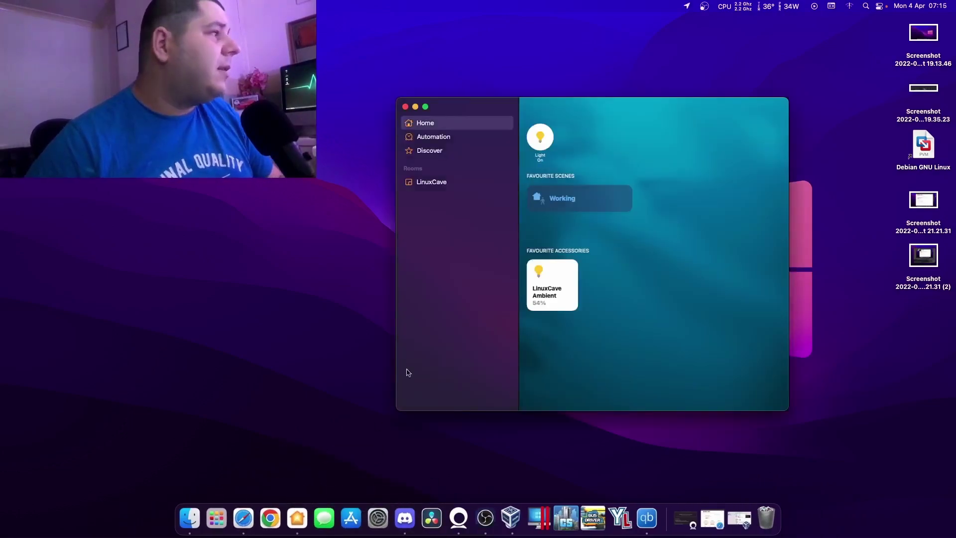
{"action": "right_click", "coordinate": [569, 277]}
{"action": "left_click", "coordinate": [583, 284]}
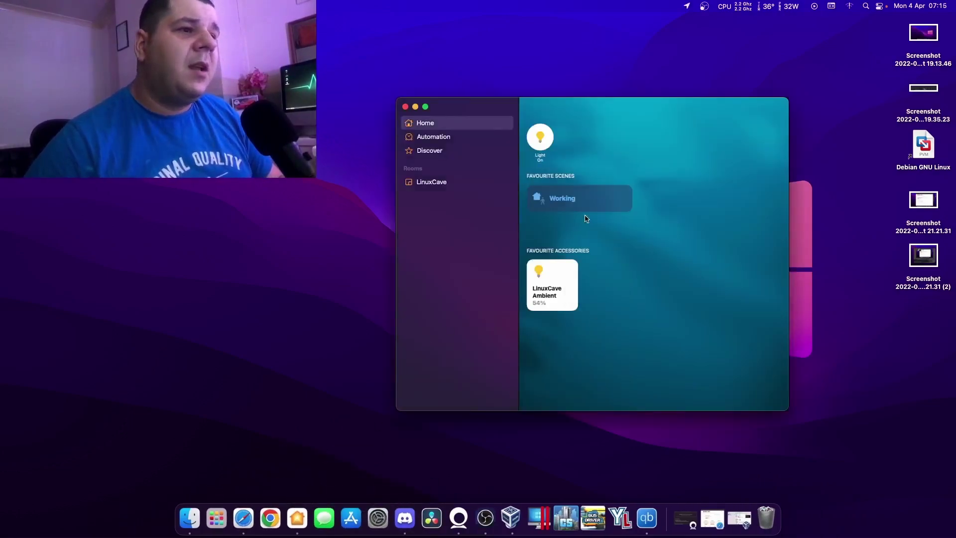
{"action": "left_click_drag", "start_coordinate": [599, 230], "coordinate": [589, 200]}
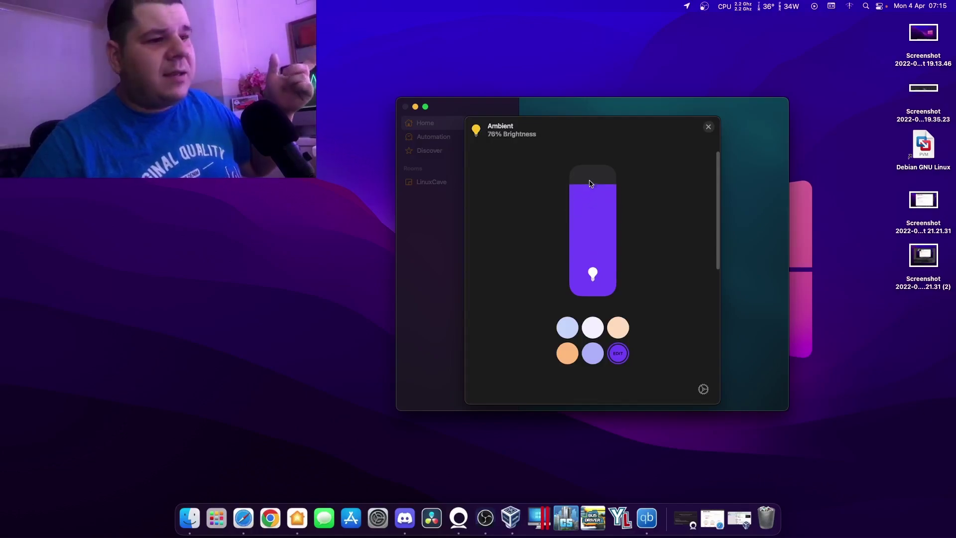
Pick a new colour on the wheel for the Ambient light and close its controls.
{"action": "left_click", "coordinate": [619, 354]}
{"action": "left_click_drag", "start_coordinate": [601, 294], "coordinate": [604, 384]}
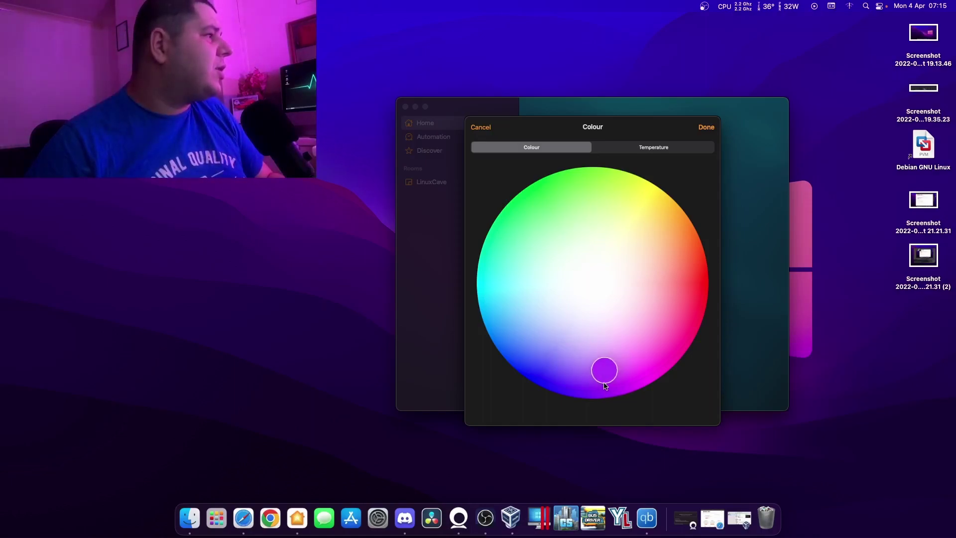
{"action": "left_click", "coordinate": [706, 127]}
{"action": "left_click", "coordinate": [711, 131]}
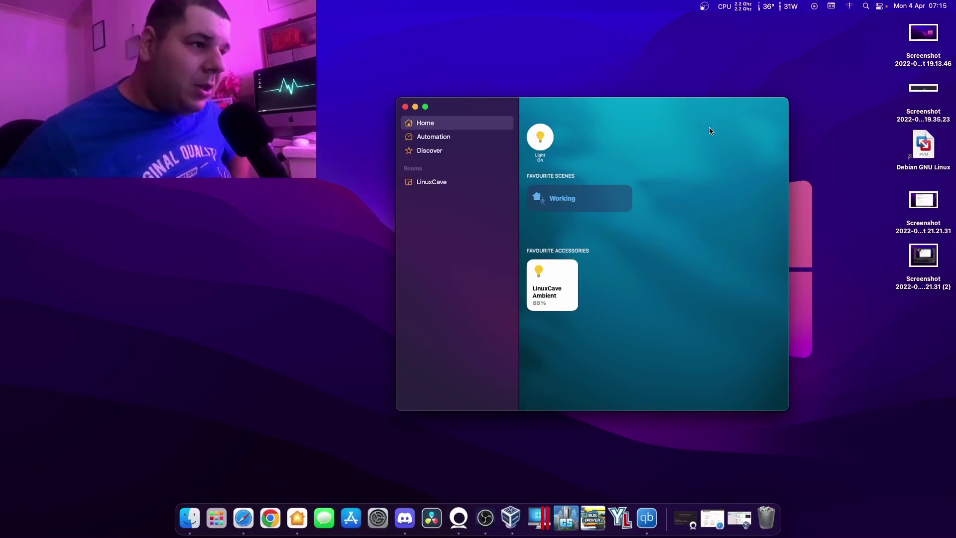
Close the Home window and force quit Chrome from the Dock.
{"action": "left_click", "coordinate": [405, 106]}
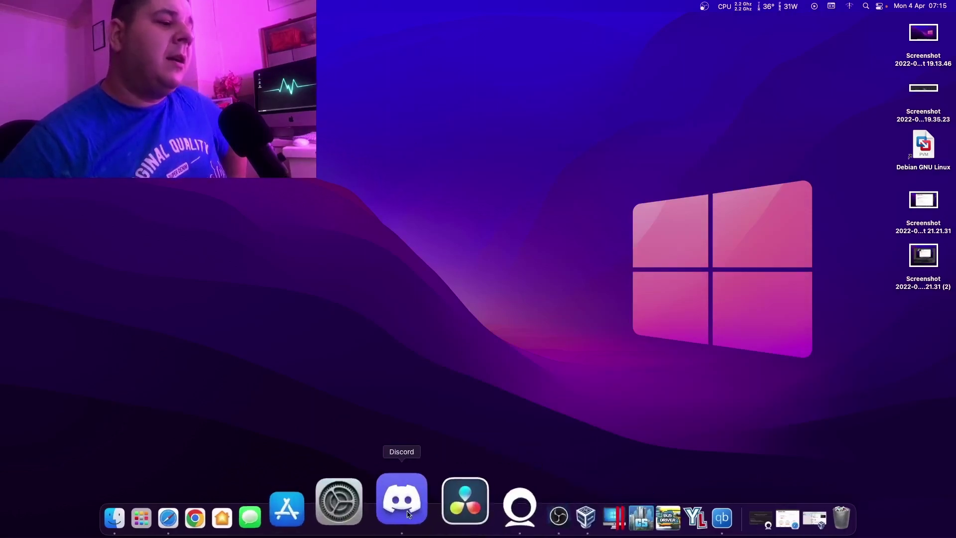
{"action": "right_click", "coordinate": [264, 502]}
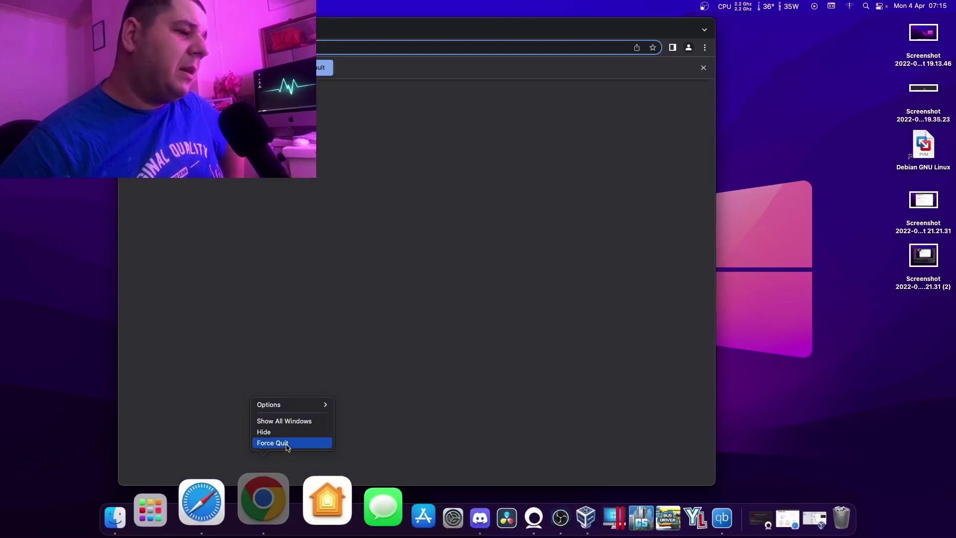
{"action": "left_click", "coordinate": [273, 443]}
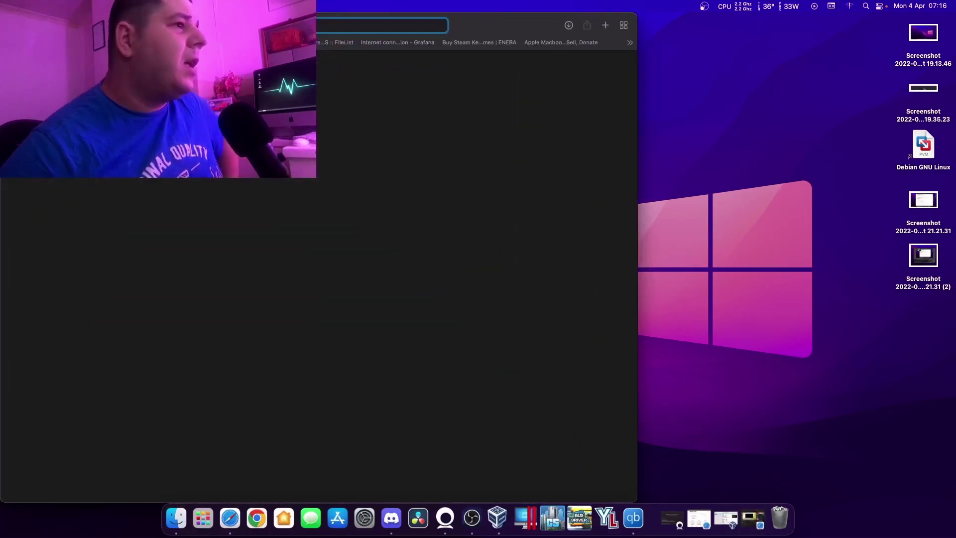
Search 'proxmox' in Safari to reach the Proxmox website.
{"action": "type", "text": "proxmox"}
{"action": "key", "text": "Return"}
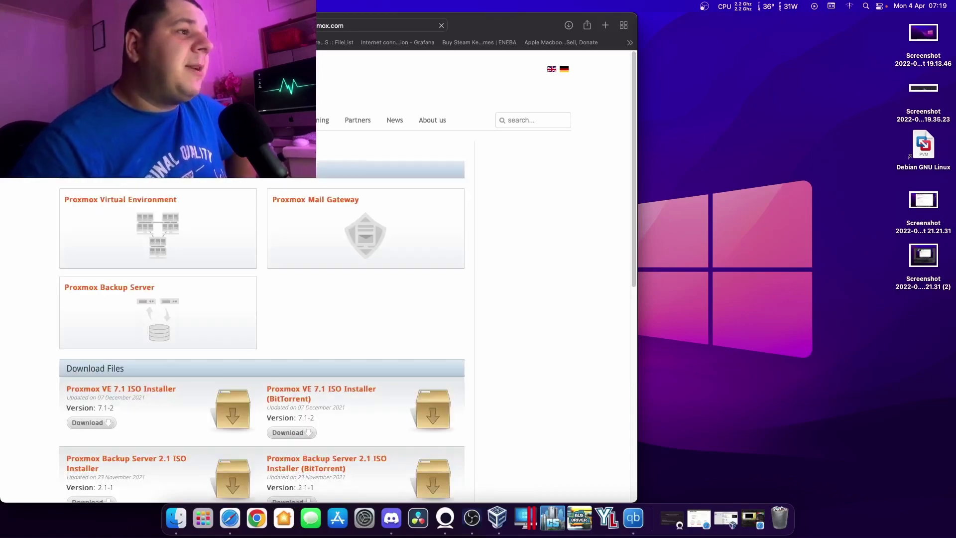
Go to the Proxmox VE ISO Images list, then minimise Safari to the Dock.
{"action": "left_click", "coordinate": [153, 220]}
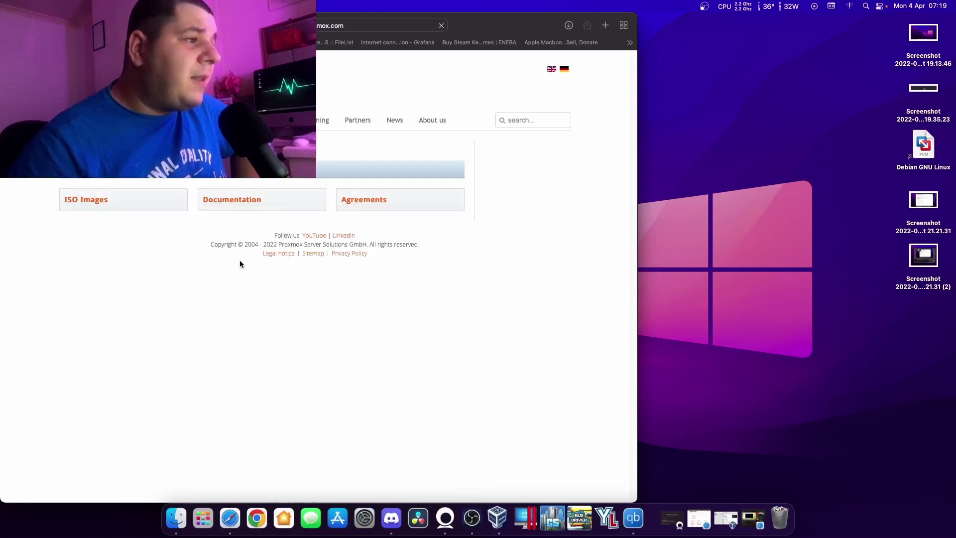
{"action": "left_click", "coordinate": [94, 202]}
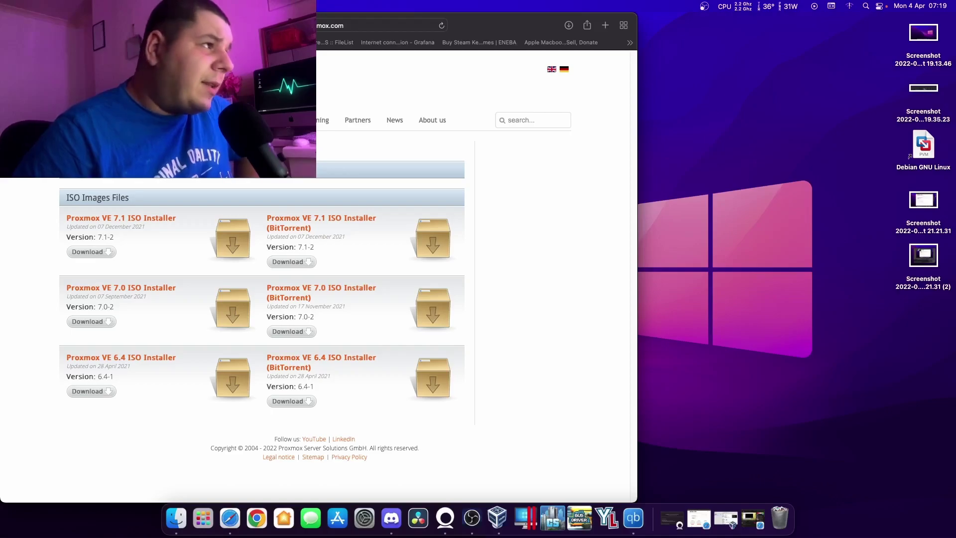
{"action": "key", "text": "super+m"}
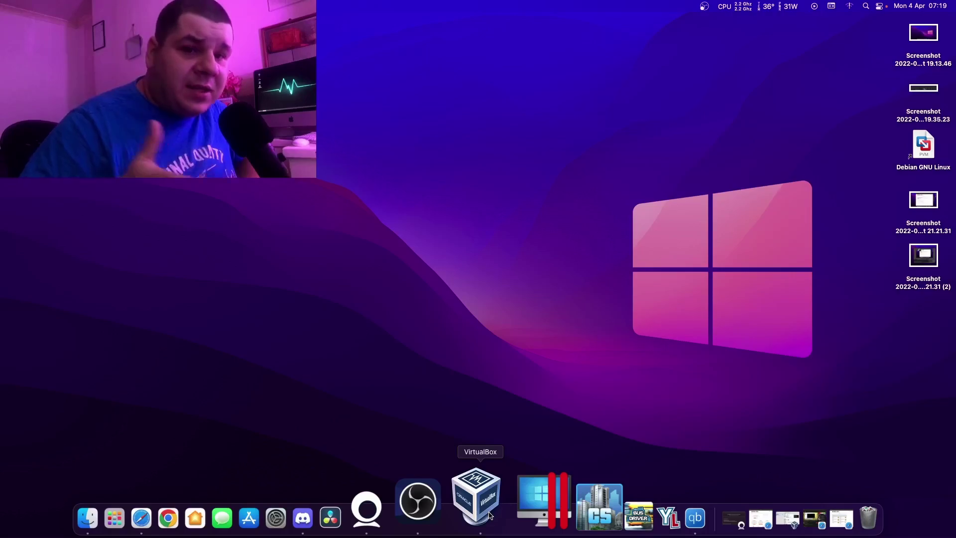
Open the ProxMox VM's settings and give it 4 processors.
{"action": "left_click", "coordinate": [490, 516]}
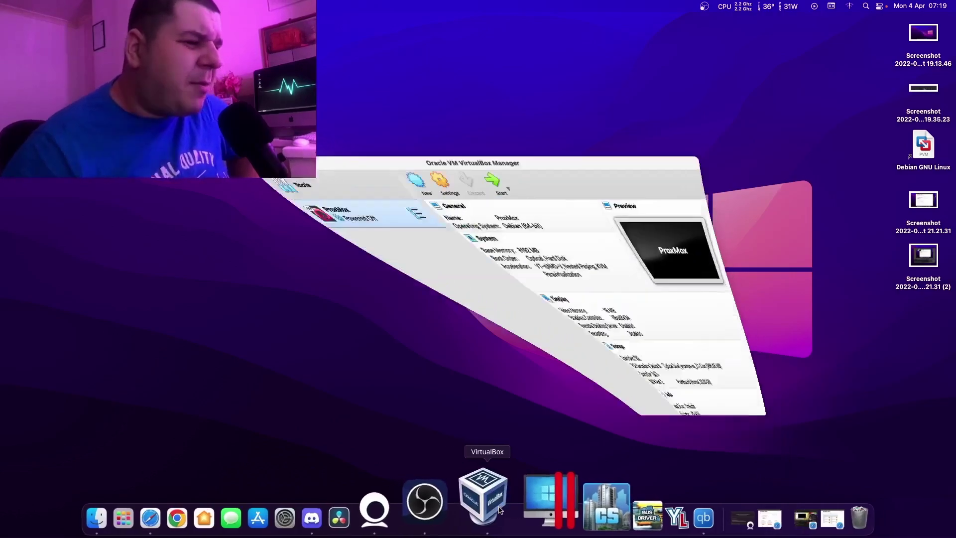
{"action": "left_click", "coordinate": [408, 120]}
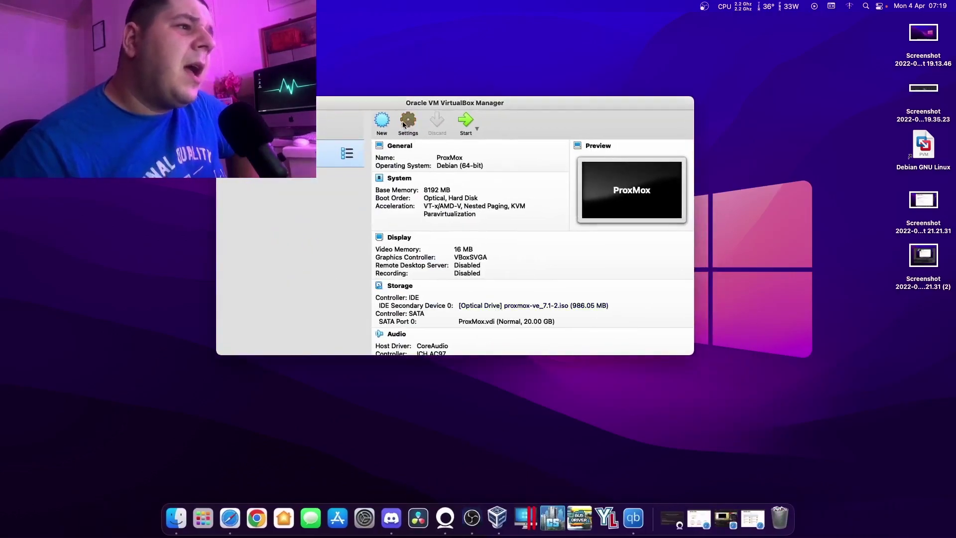
{"action": "left_click", "coordinate": [408, 178]}
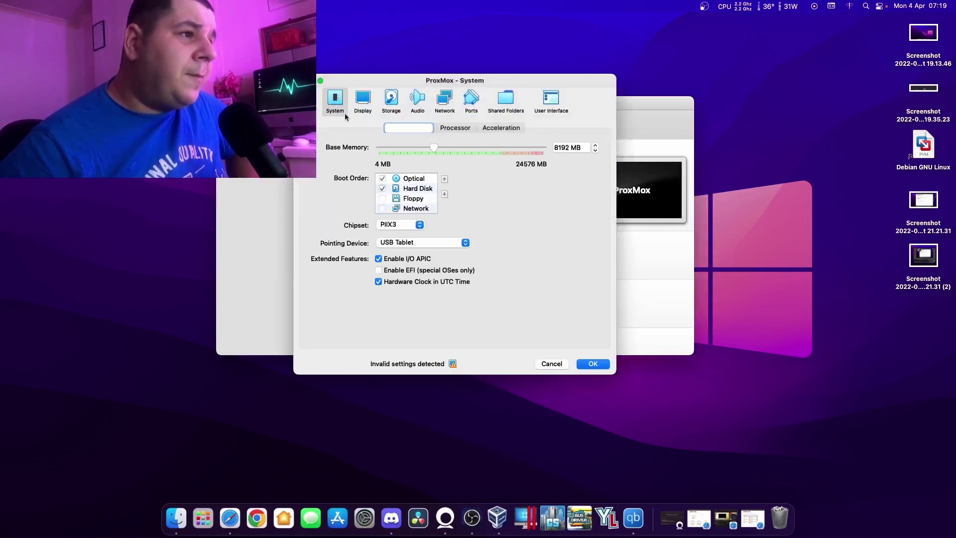
{"action": "left_click", "coordinate": [455, 129]}
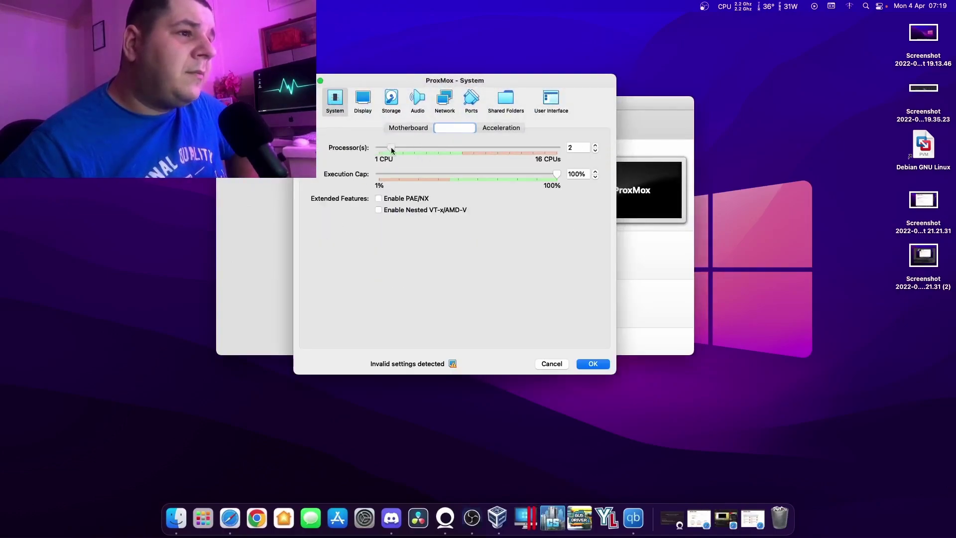
{"action": "left_click_drag", "start_coordinate": [426, 148], "coordinate": [419, 149]}
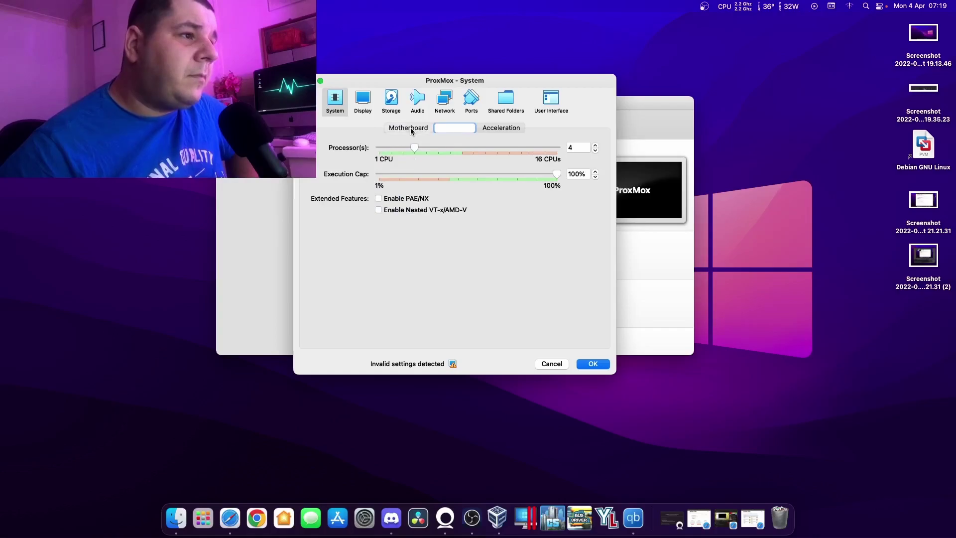
{"action": "left_click", "coordinate": [411, 129]}
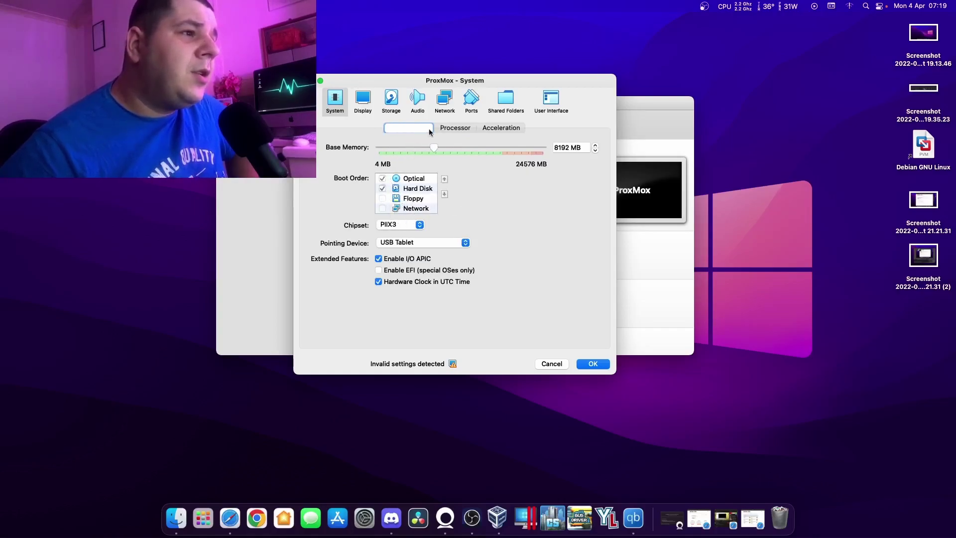
Keep VBoxSVGA as the graphics controller and check the storage and network pages.
{"action": "left_click", "coordinate": [355, 113]}
{"action": "left_click", "coordinate": [406, 235]}
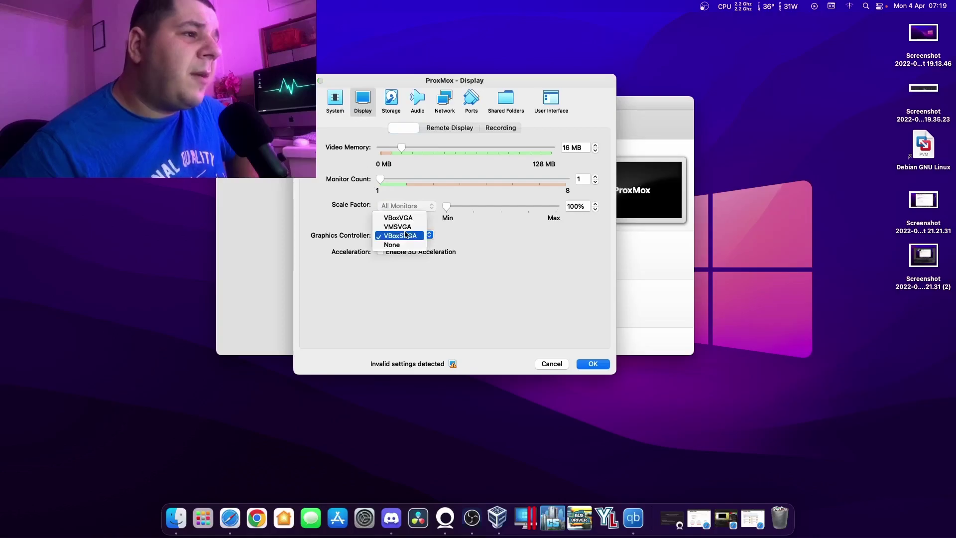
{"action": "left_click", "coordinate": [442, 245]}
{"action": "left_click", "coordinate": [394, 103]}
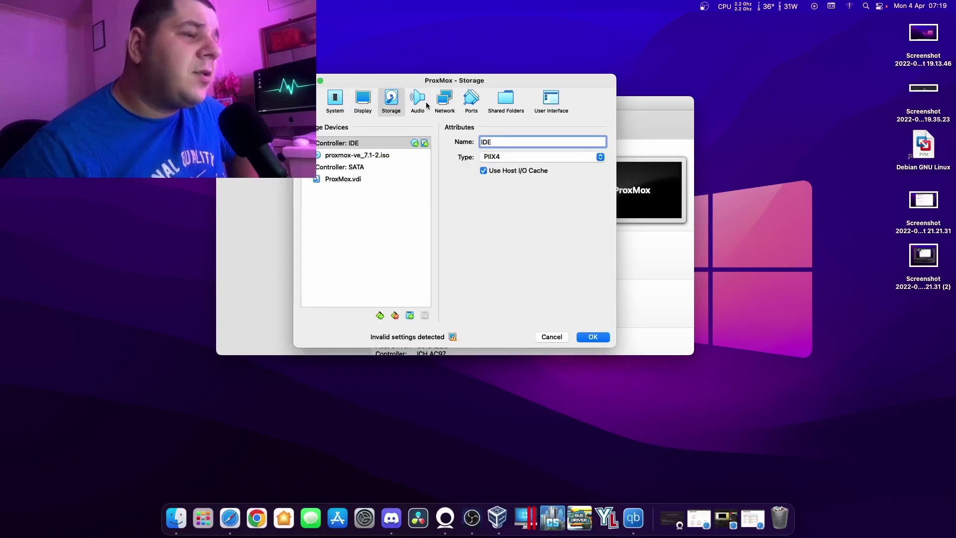
{"action": "left_click", "coordinate": [444, 100]}
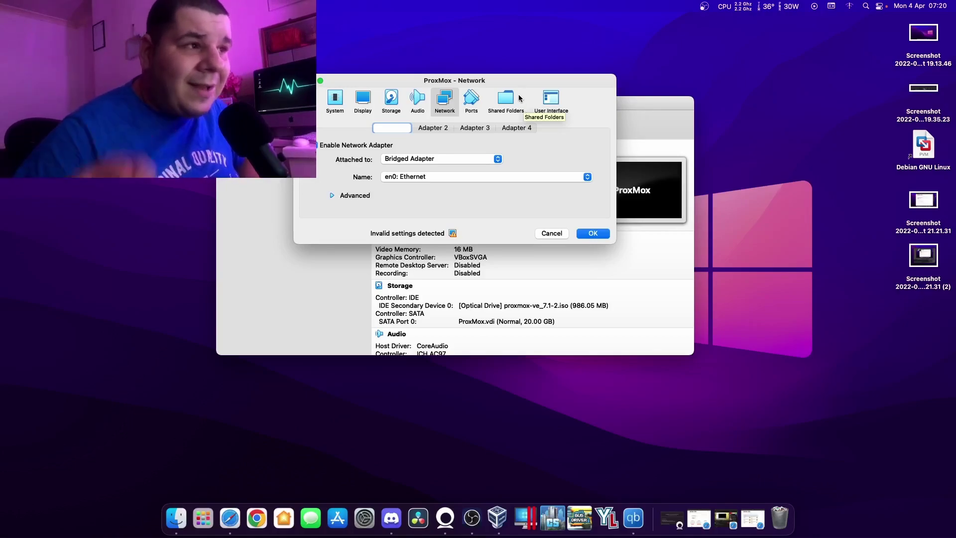
Confirm adapter 1 stays Bridged Adapter on en0: Ethernet and save the settings.
{"action": "left_click", "coordinate": [464, 154]}
{"action": "left_click", "coordinate": [463, 159]}
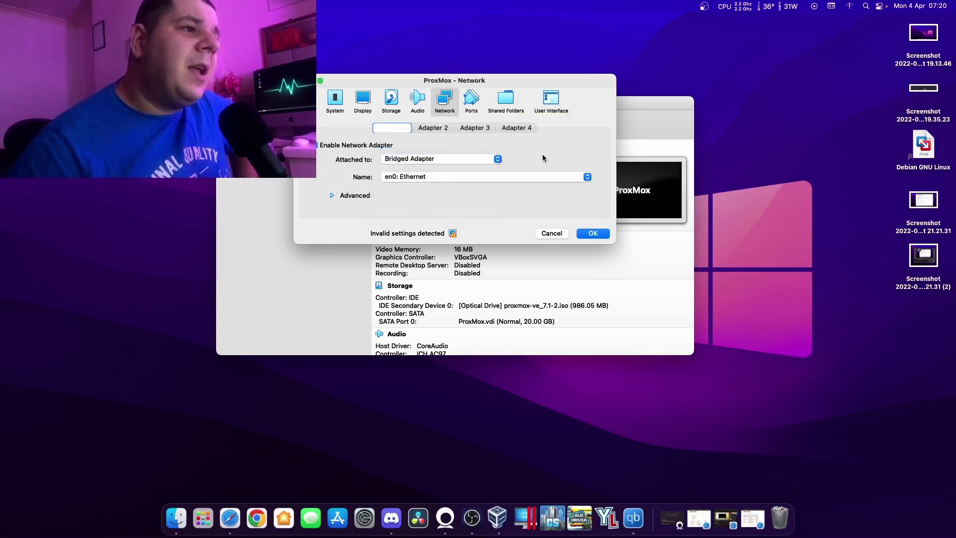
{"action": "left_click", "coordinate": [480, 161]}
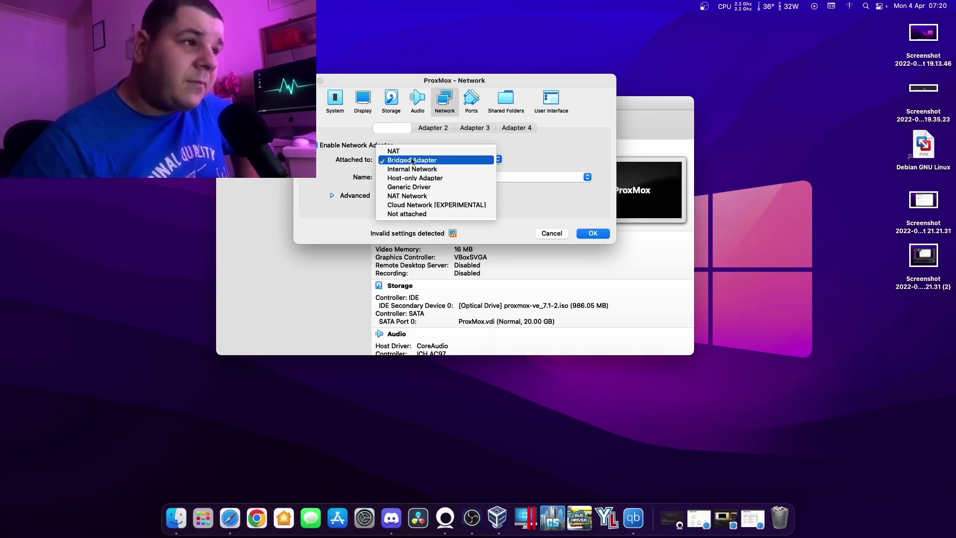
{"action": "left_click", "coordinate": [512, 144]}
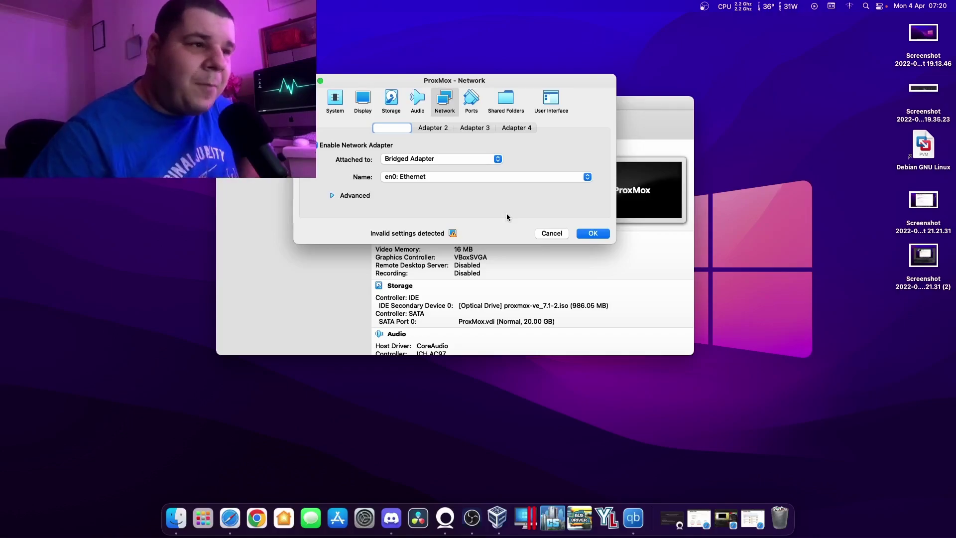
{"action": "left_click", "coordinate": [544, 228]}
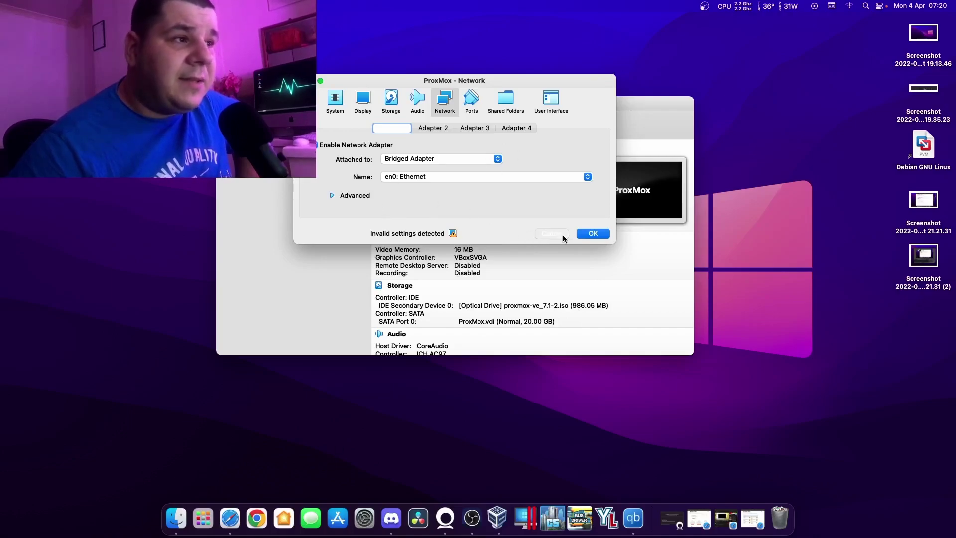
{"action": "left_click", "coordinate": [572, 176]}
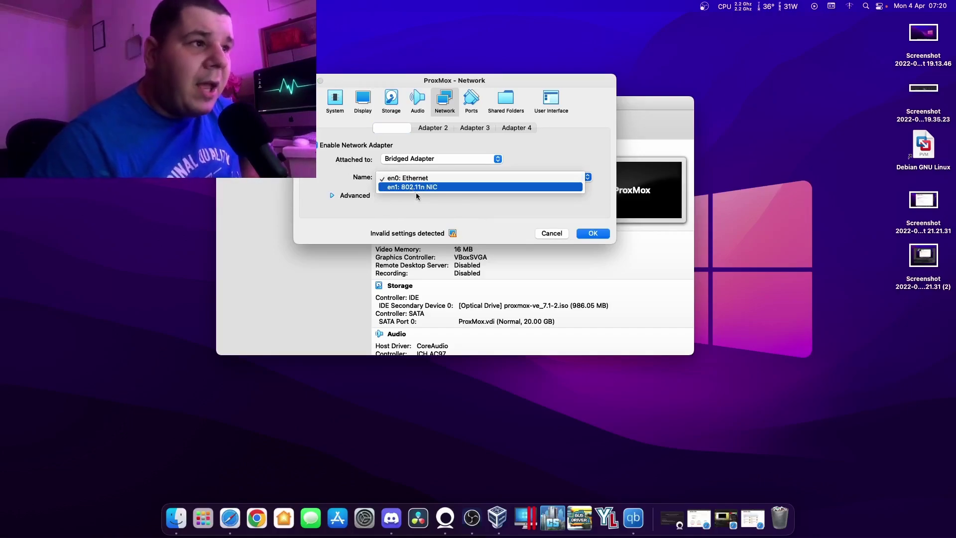
{"action": "left_click", "coordinate": [503, 228]}
{"action": "left_click", "coordinate": [468, 178]}
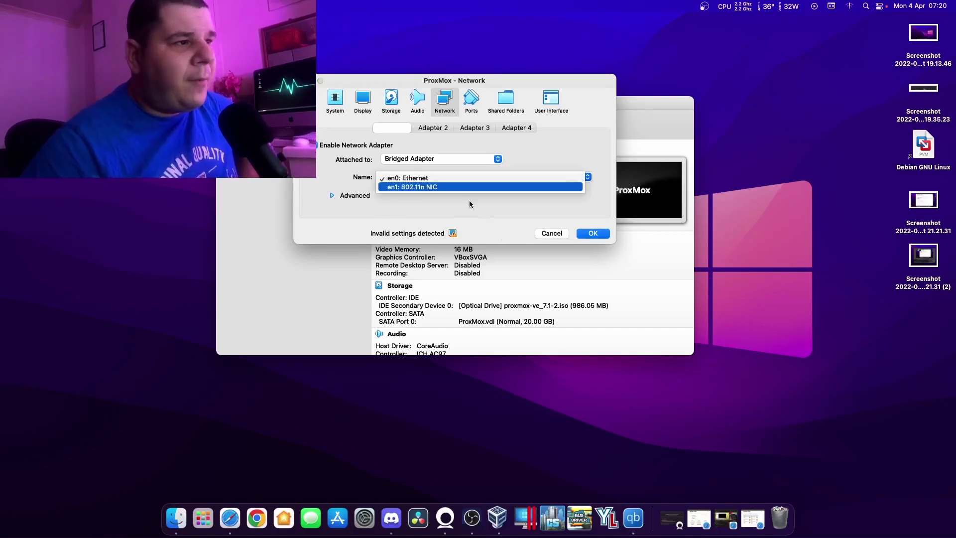
{"action": "left_click", "coordinate": [550, 232]}
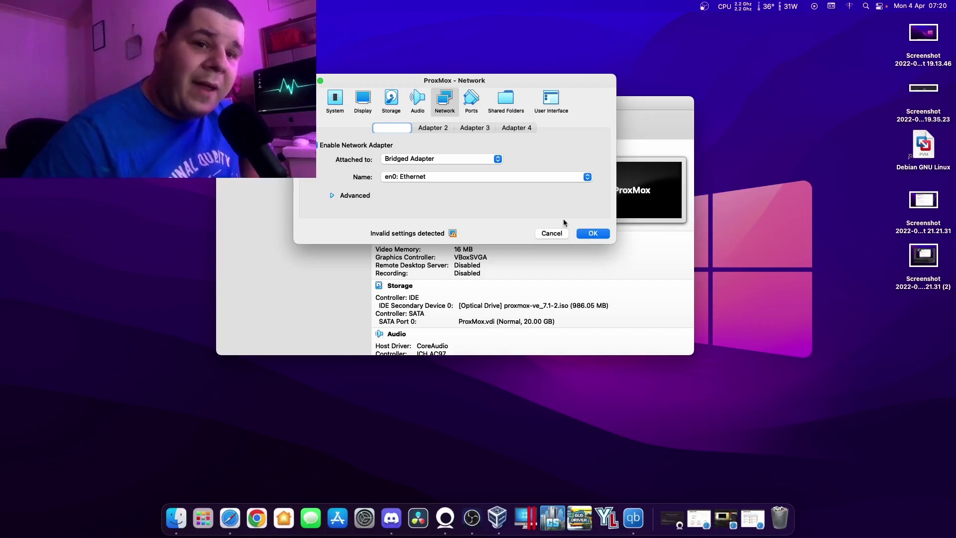
{"action": "left_click", "coordinate": [592, 233]}
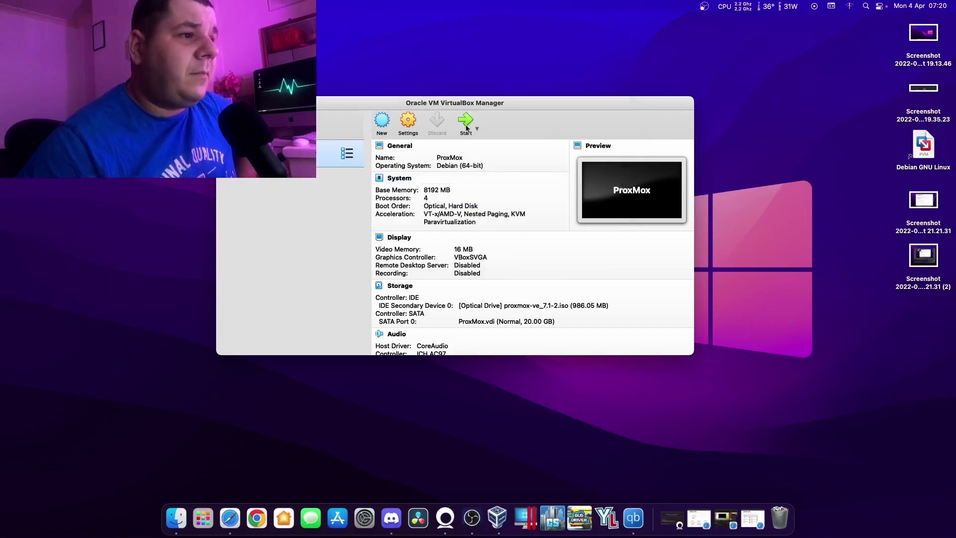
Reopen the ProxMox VM's network settings and confirm them with OK.
{"action": "left_click", "coordinate": [413, 123]}
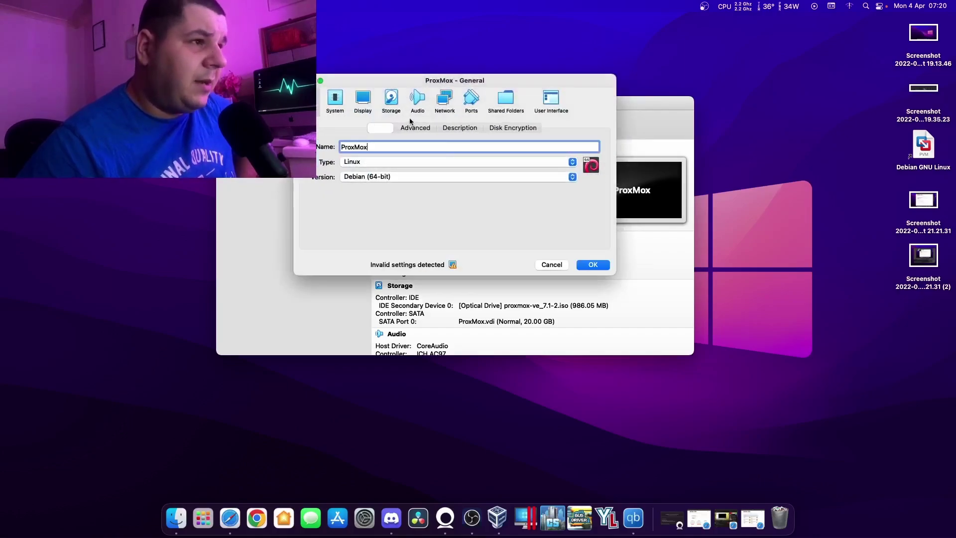
{"action": "left_click", "coordinate": [445, 99]}
{"action": "left_click", "coordinate": [587, 234]}
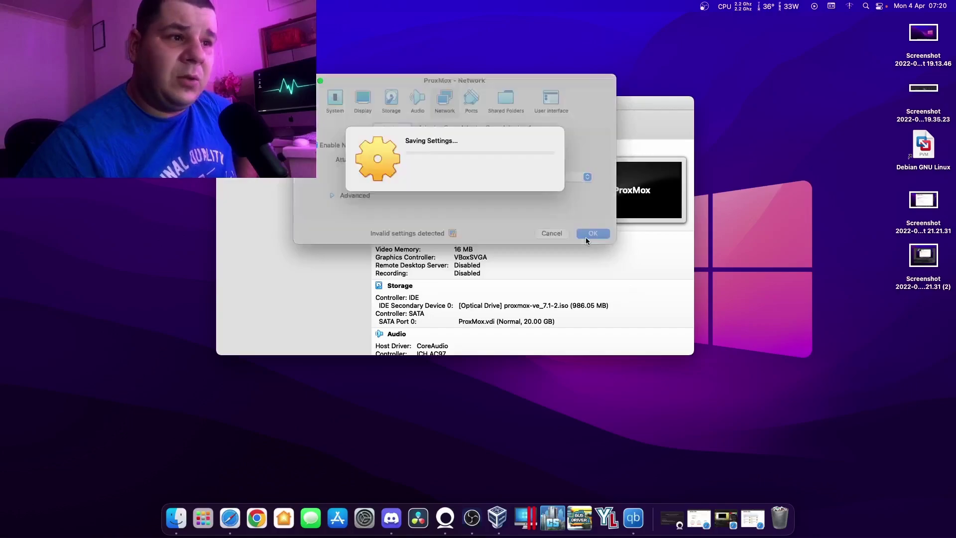
Start the ProxMox VM to the Proxmox VE 7.1 boot menu and request full screen.
{"action": "left_click", "coordinate": [463, 122]}
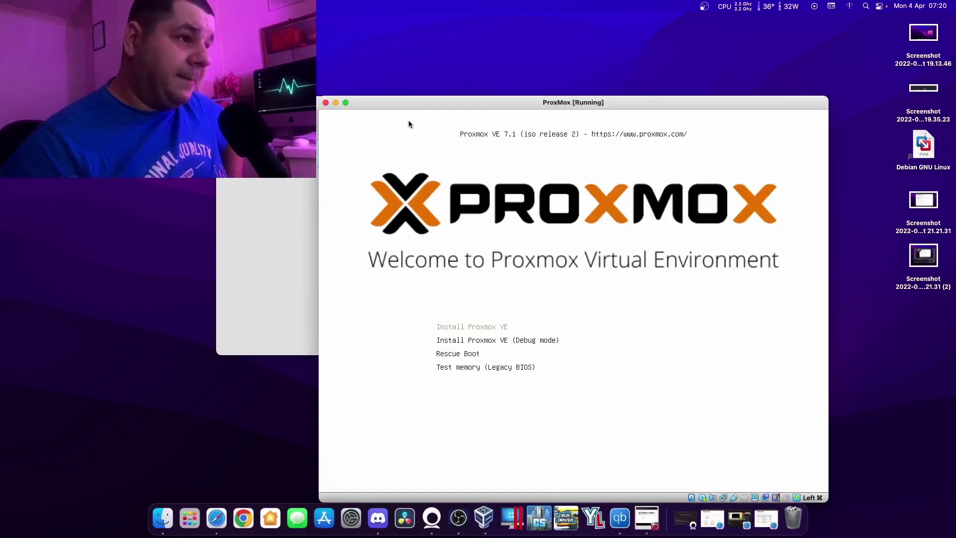
{"action": "left_click_drag", "start_coordinate": [430, 103], "coordinate": [338, 68]}
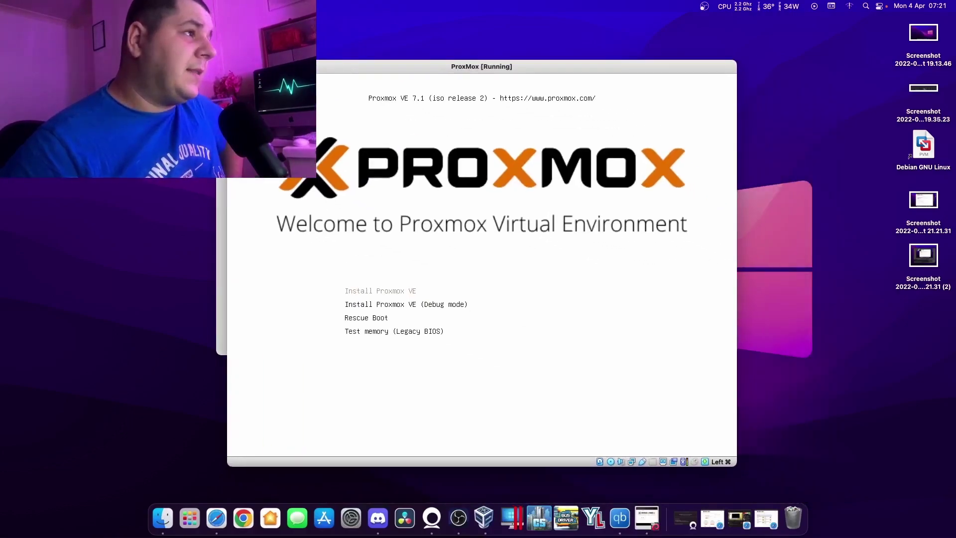
{"action": "key", "text": "super+f"}
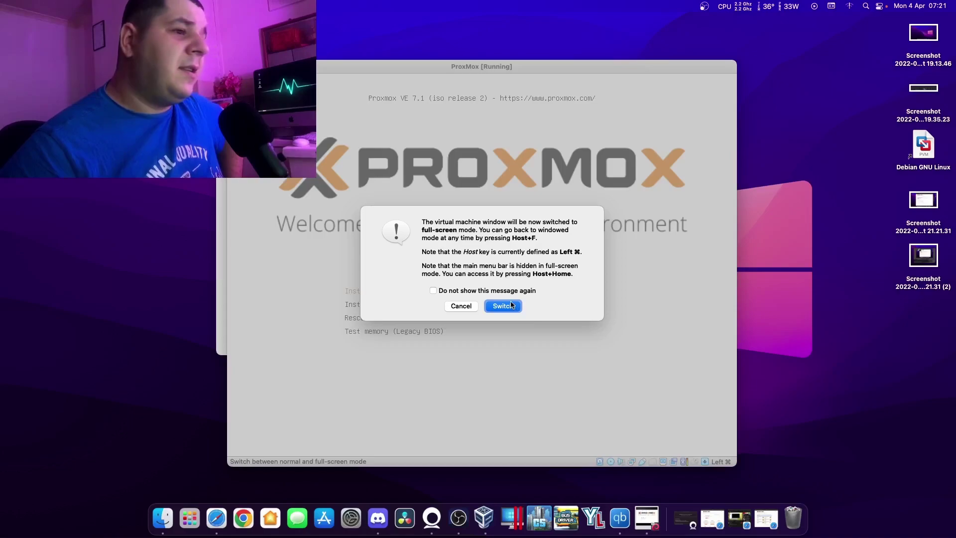
Run the ProxMox VM full screen, start Install Proxmox VE, and capture keyboard and mouse.
{"action": "left_click", "coordinate": [503, 306]}
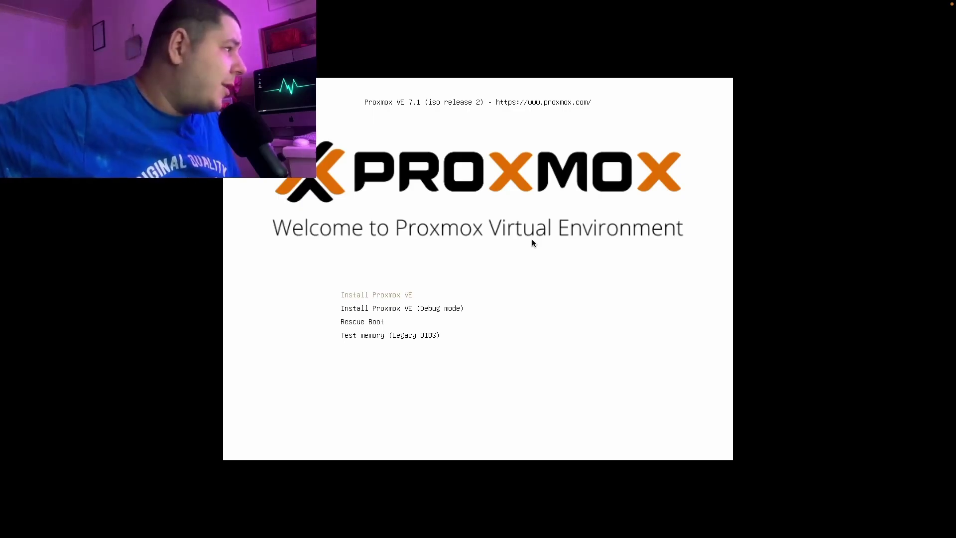
{"action": "key", "text": "Return"}
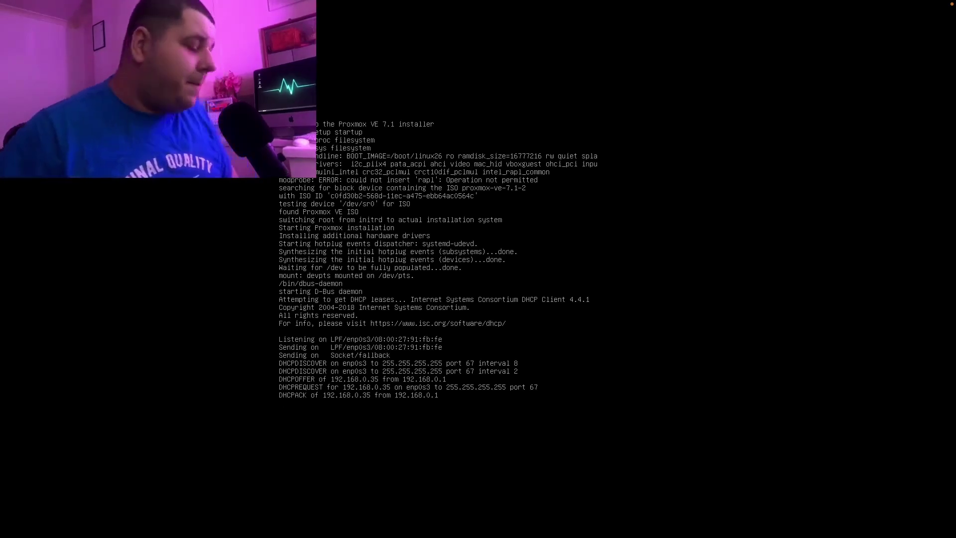
{"action": "left_click", "coordinate": [469, 335]}
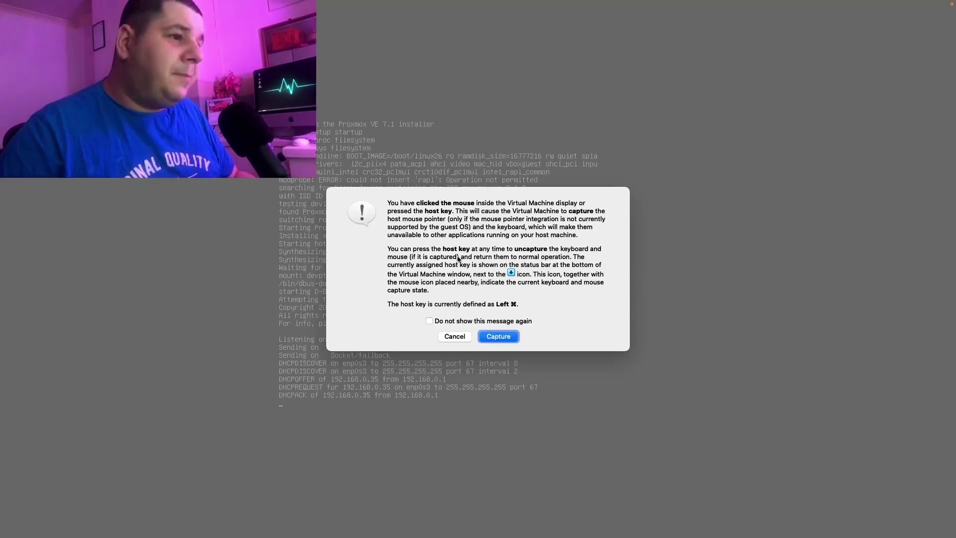
{"action": "left_click", "coordinate": [496, 338]}
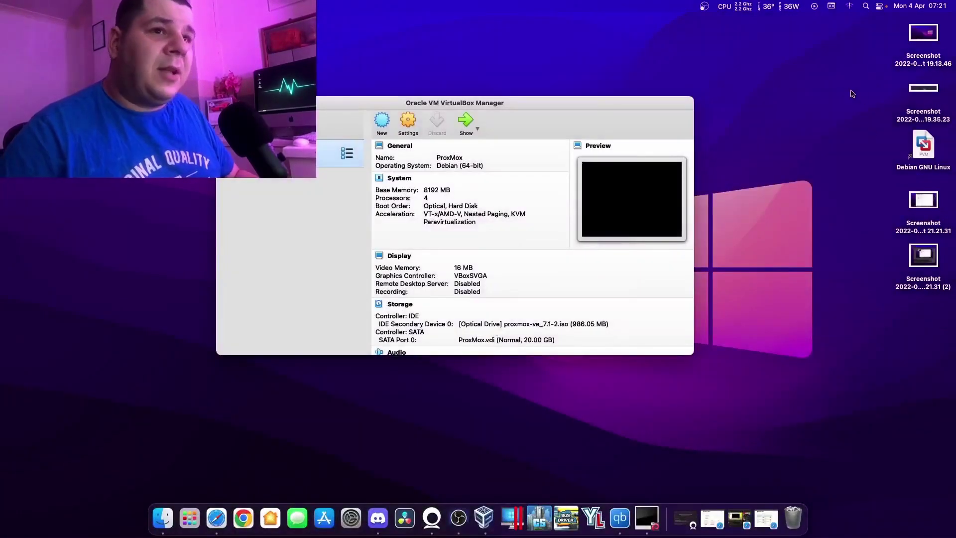
Tidy the desktop icon arrangement from the desktop context menu.
{"action": "right_click", "coordinate": [839, 89]}
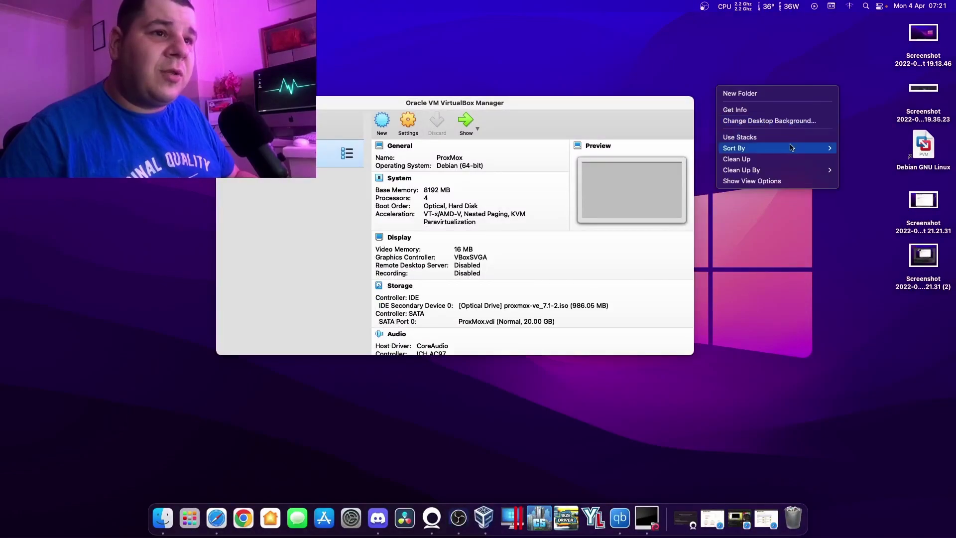
{"action": "left_click", "coordinate": [774, 159]}
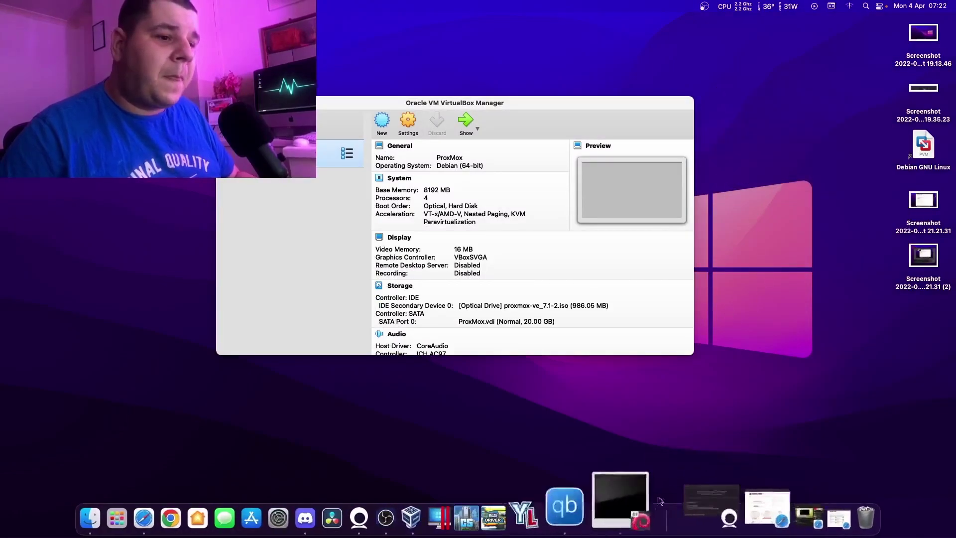
{"action": "right_click", "coordinate": [136, 274]}
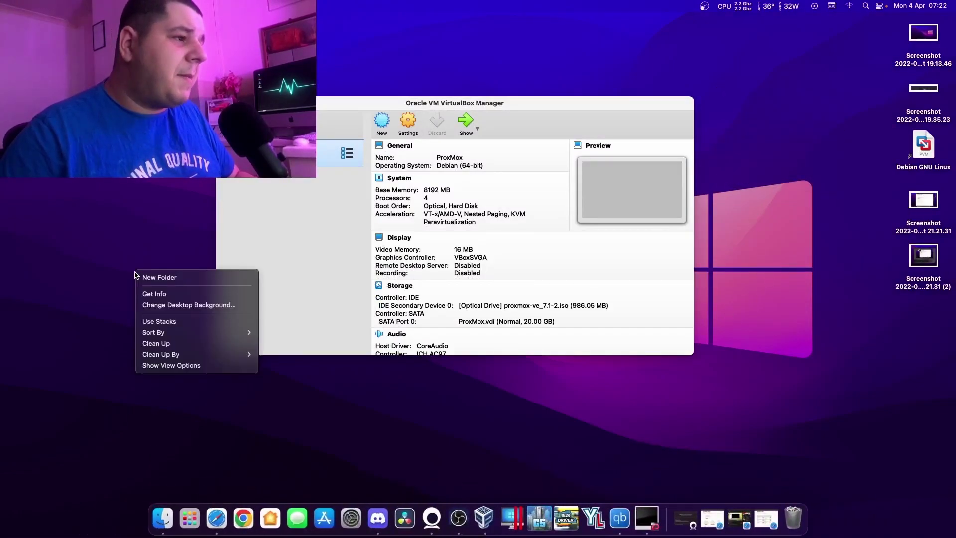
{"action": "left_click", "coordinate": [141, 251]}
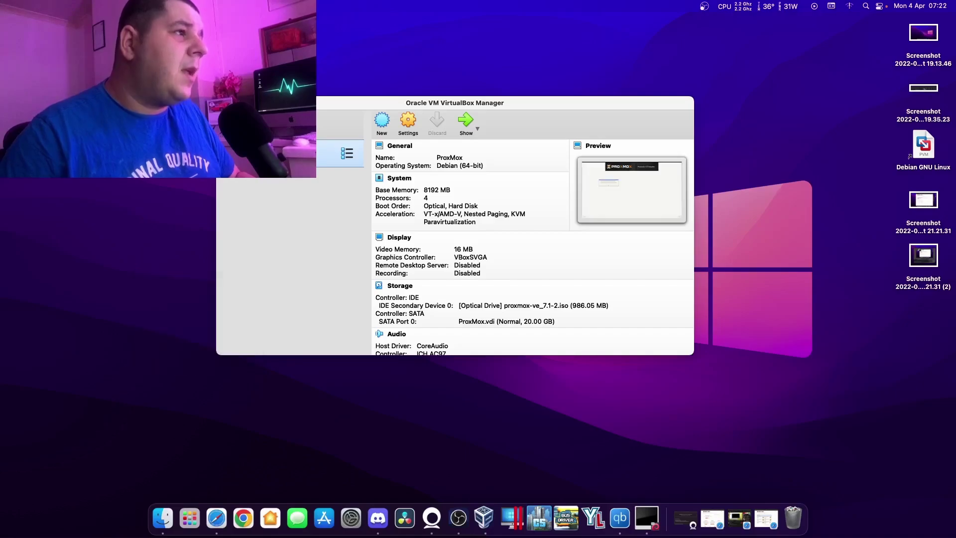
Launch Script Editor from the Utilities folder and cancel its open dialog.
{"action": "left_click", "coordinate": [131, 6]}
{"action": "key", "text": "shift+super+u"}
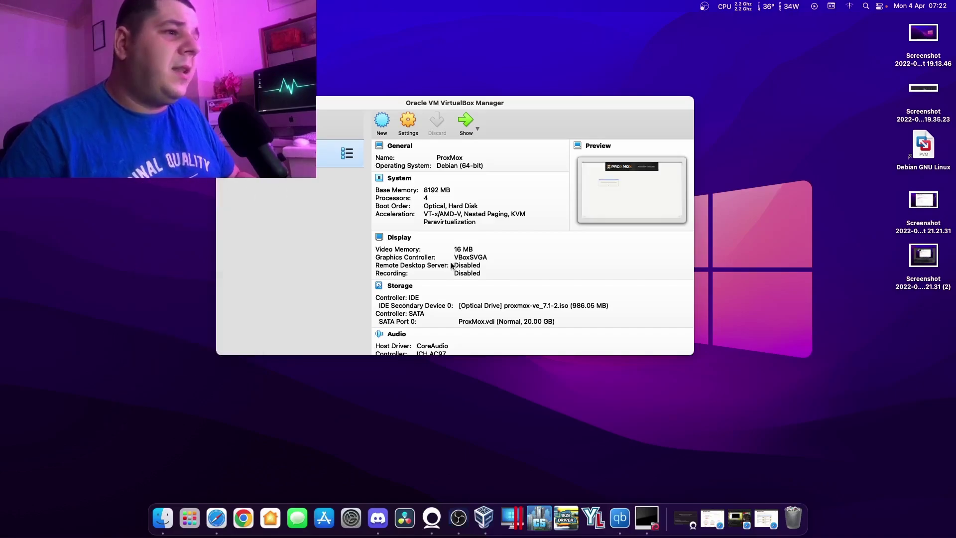
{"action": "double_click", "coordinate": [459, 256]}
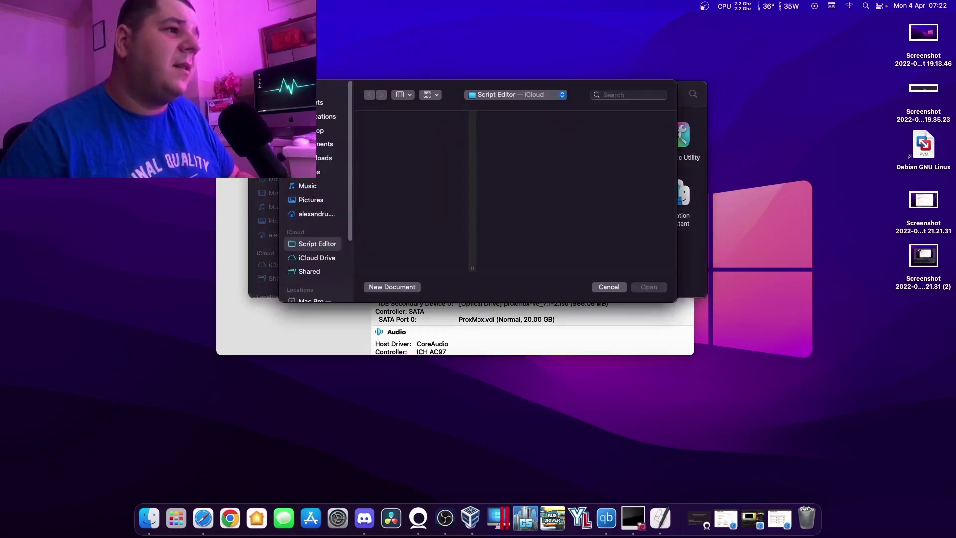
{"action": "left_click", "coordinate": [609, 287]}
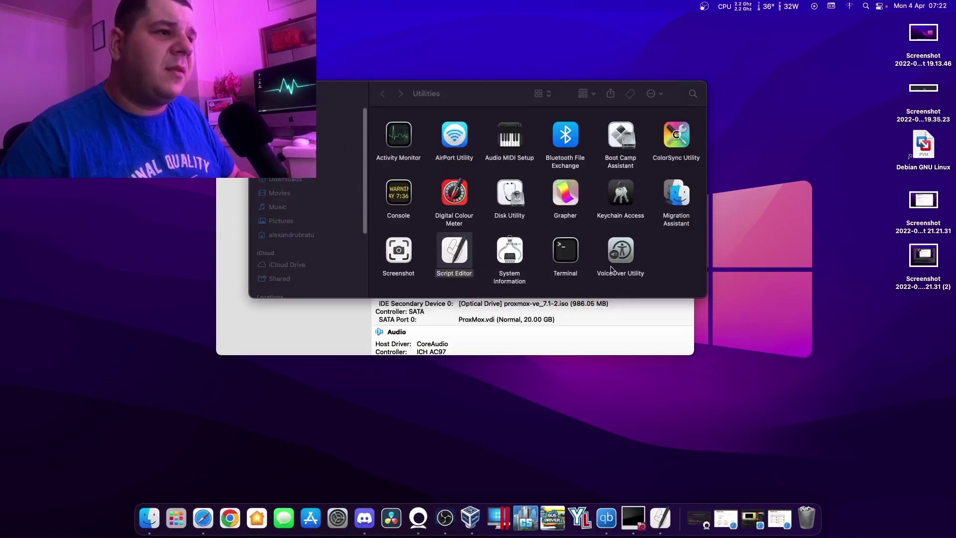
Launch TextEdit with a new blank document, then bring the running ProxMox VM back.
{"action": "left_click", "coordinate": [125, 6]}
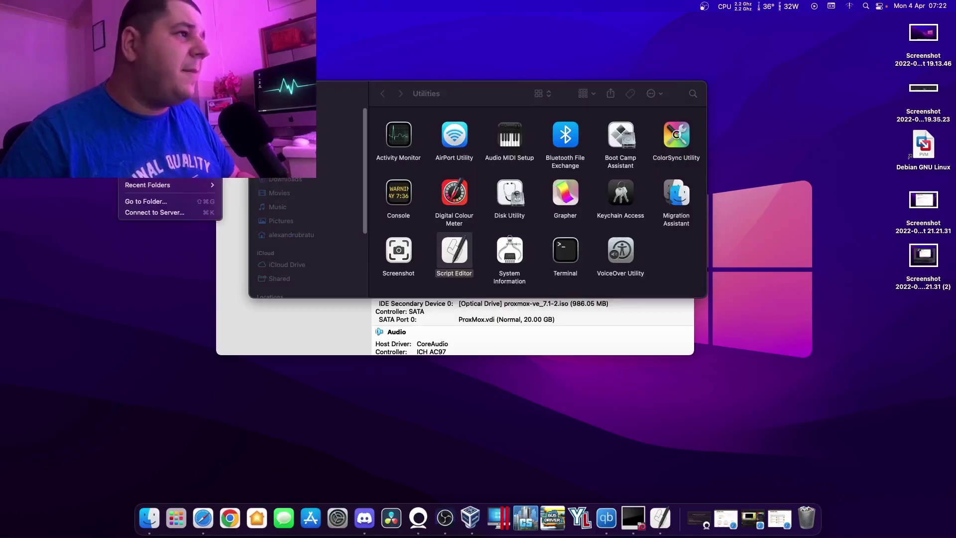
{"action": "key", "text": "Escape"}
{"action": "scroll", "coordinate": [309, 234], "scroll_direction": "down", "scroll_amount": 5}
{"action": "left_click", "coordinate": [319, 265]}
{"action": "double_click", "coordinate": [319, 265]}
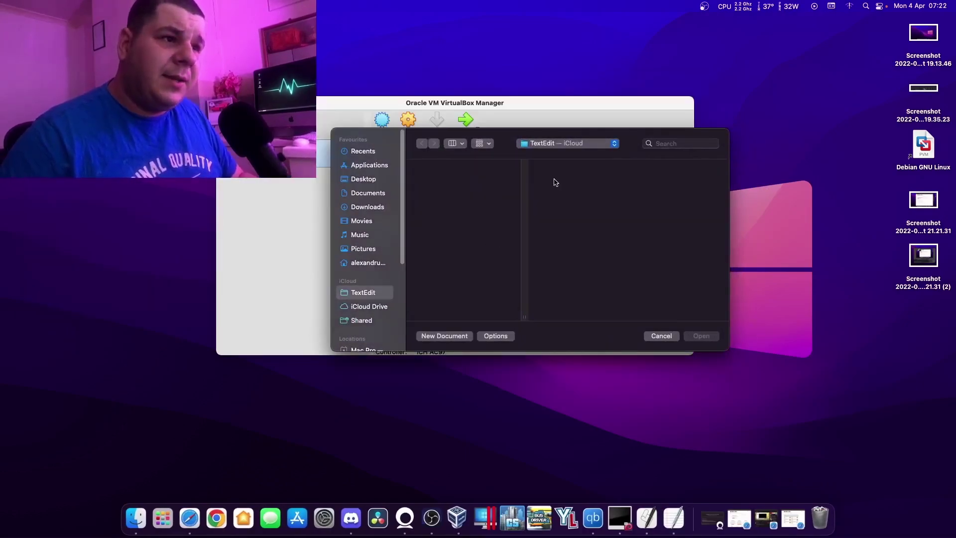
{"action": "left_click", "coordinate": [444, 336]}
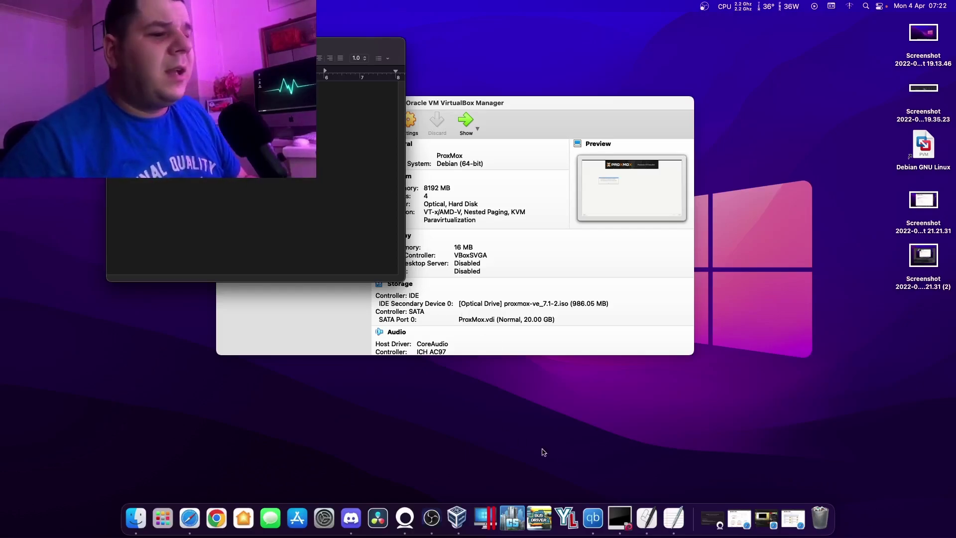
{"action": "left_click", "coordinate": [620, 518]}
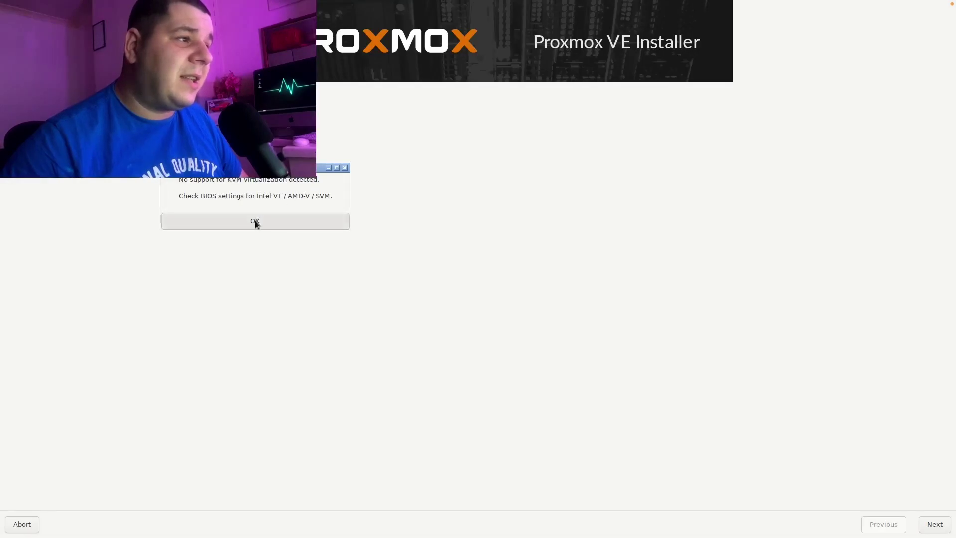
Dismiss the no-KVM-support warning and leave full screen to show VirtualBox Manager.
{"action": "left_click", "coordinate": [255, 221]}
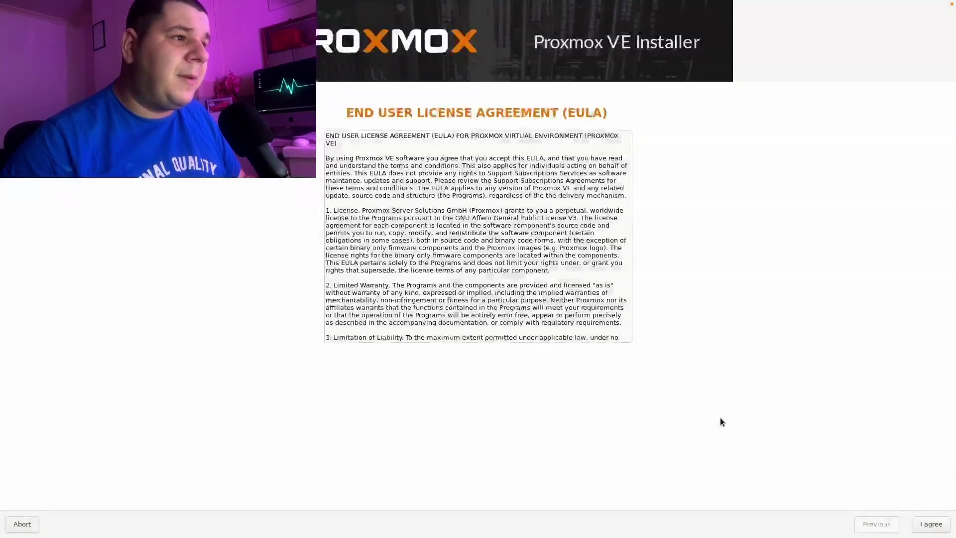
{"action": "key", "text": "ctrl+Left"}
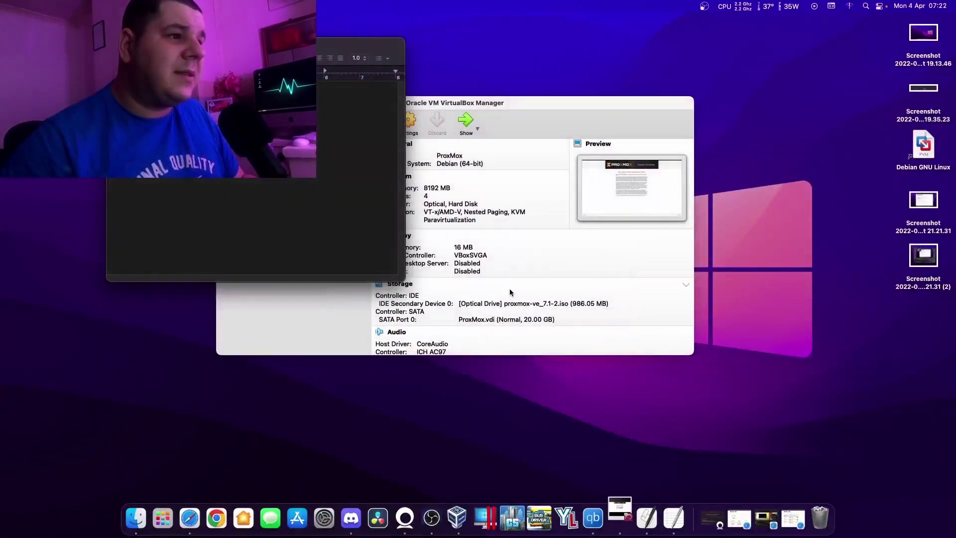
Move the Manager aside and inspect the ProxMox VM's System > Processor settings.
{"action": "left_click_drag", "start_coordinate": [511, 106], "coordinate": [555, 111]}
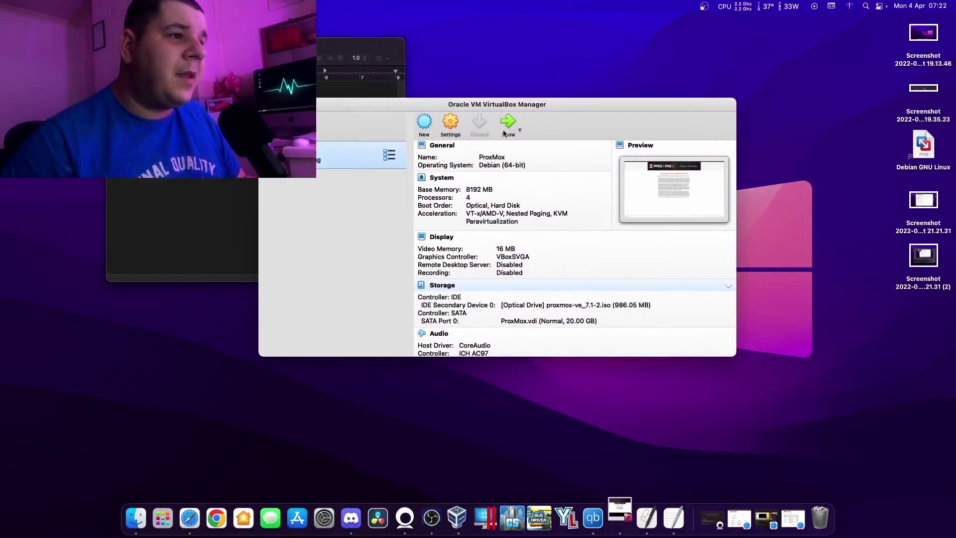
{"action": "key", "text": "super+s"}
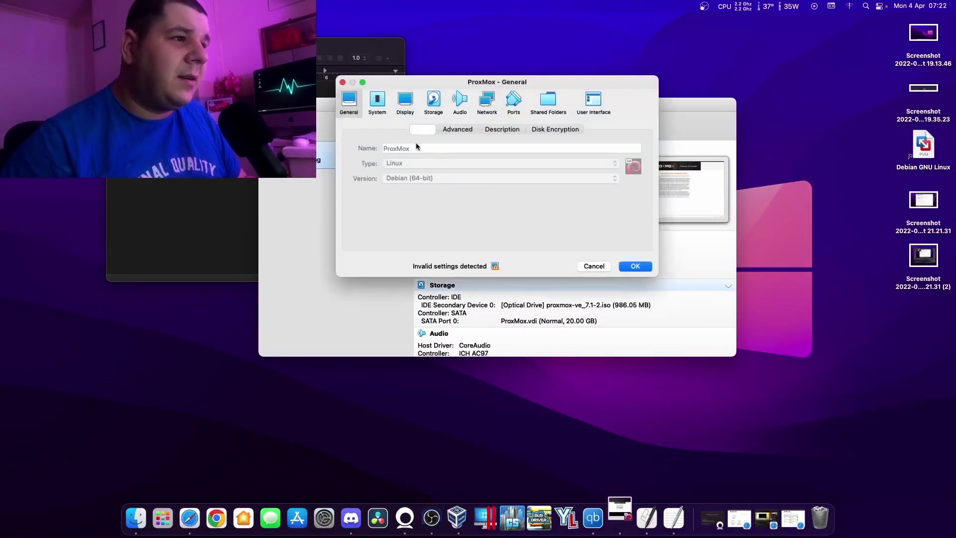
{"action": "left_click", "coordinate": [377, 101]}
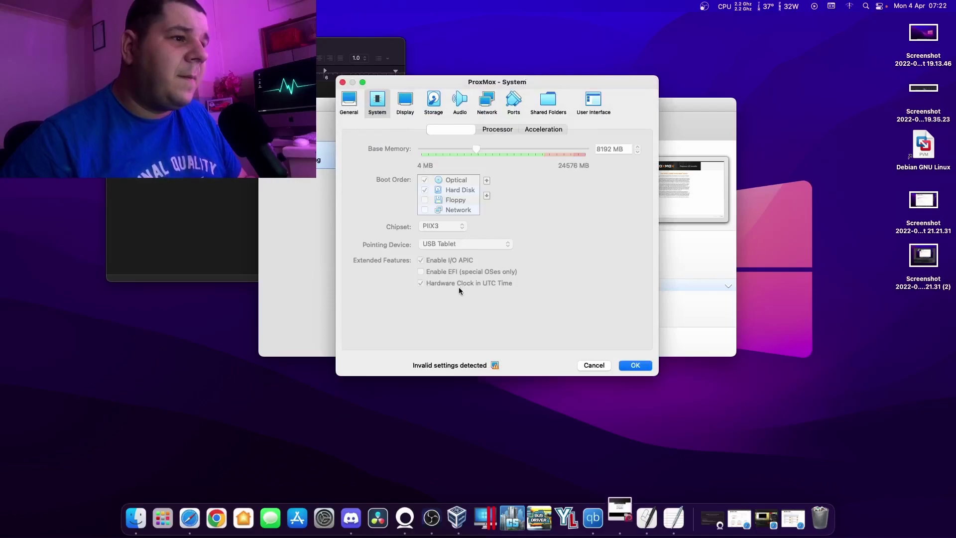
{"action": "left_click", "coordinate": [491, 130]}
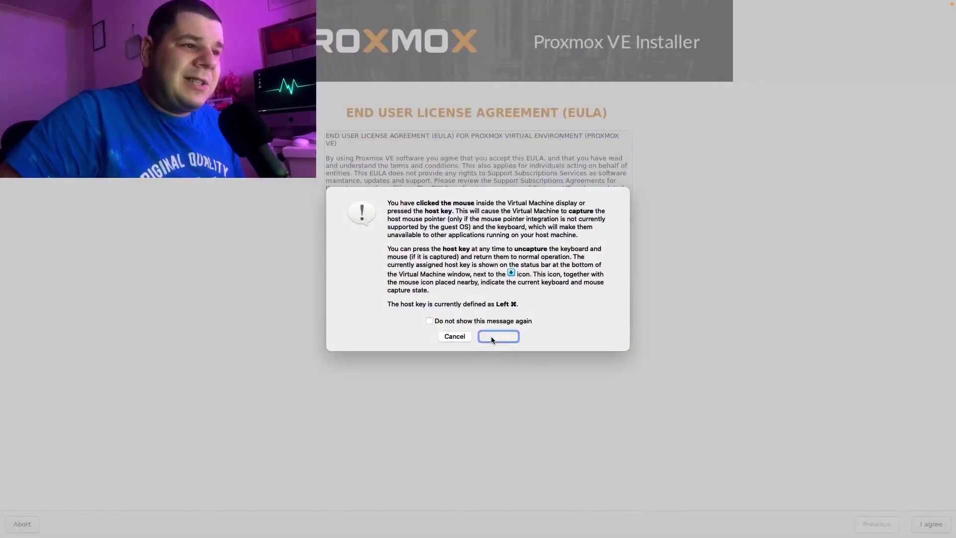
Let the VM capture input, scroll through the EULA, and agree to it.
{"action": "left_click", "coordinate": [496, 337]}
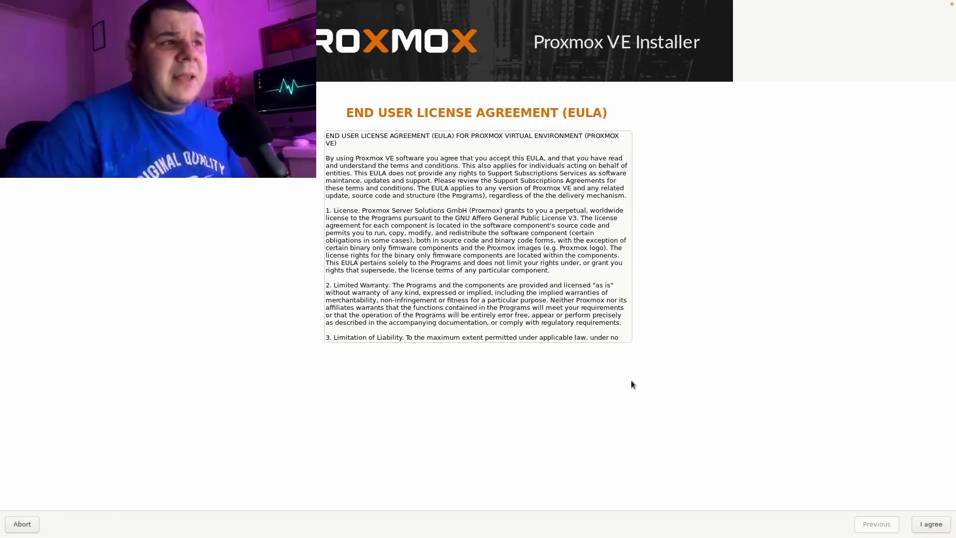
{"action": "scroll", "coordinate": [609, 283], "scroll_direction": "down", "scroll_amount": 5}
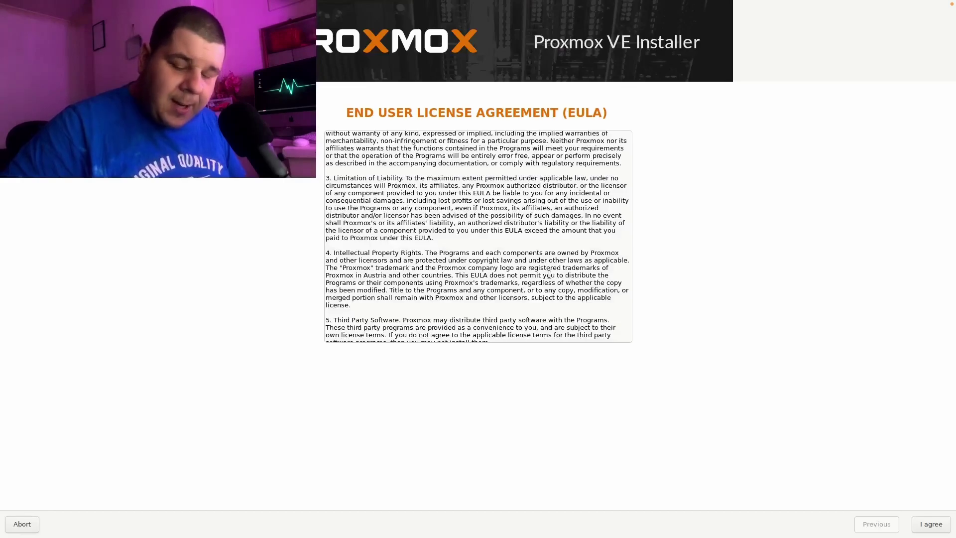
{"action": "left_click", "coordinate": [929, 526]}
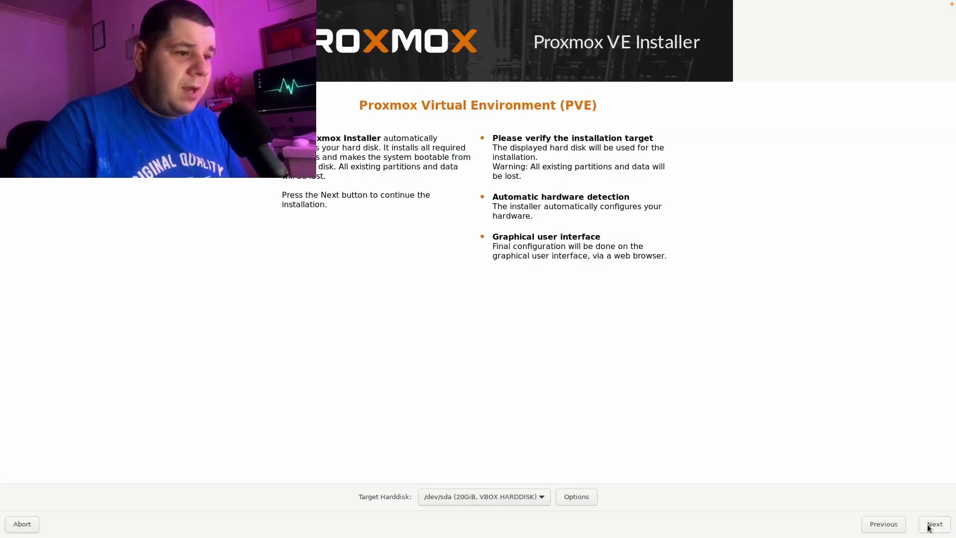
Keep /dev/sda (20GiB, VBOX HARDDISK) as the target hard disk and continue.
{"action": "left_click", "coordinate": [527, 500]}
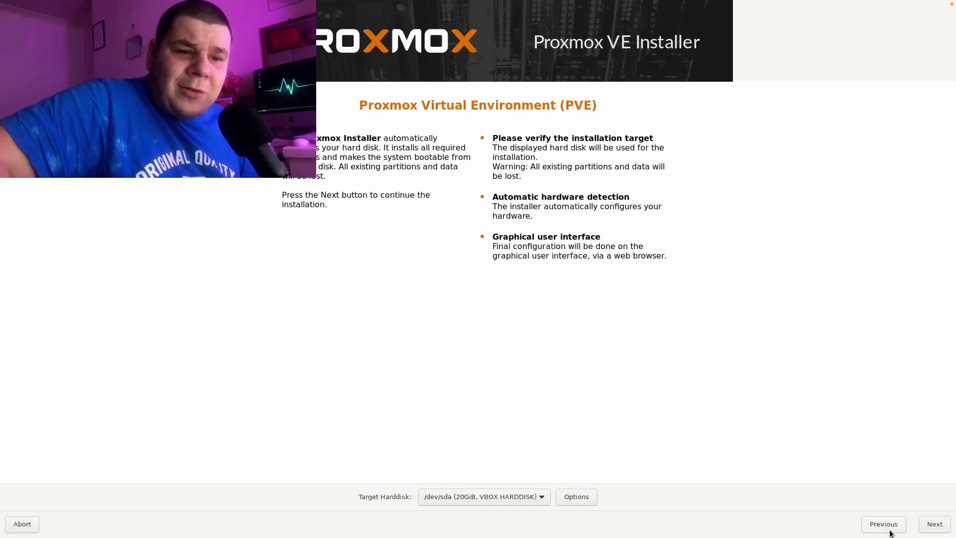
{"action": "left_click", "coordinate": [929, 528]}
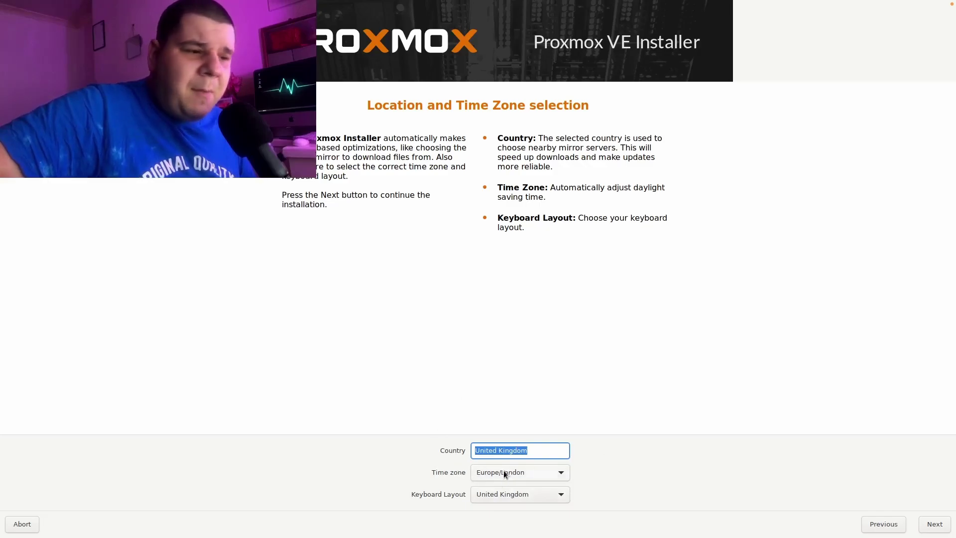
Leave country United Kingdom, time zone Europe/London and UK keyboard unchanged, then continue.
{"action": "left_click", "coordinate": [930, 524]}
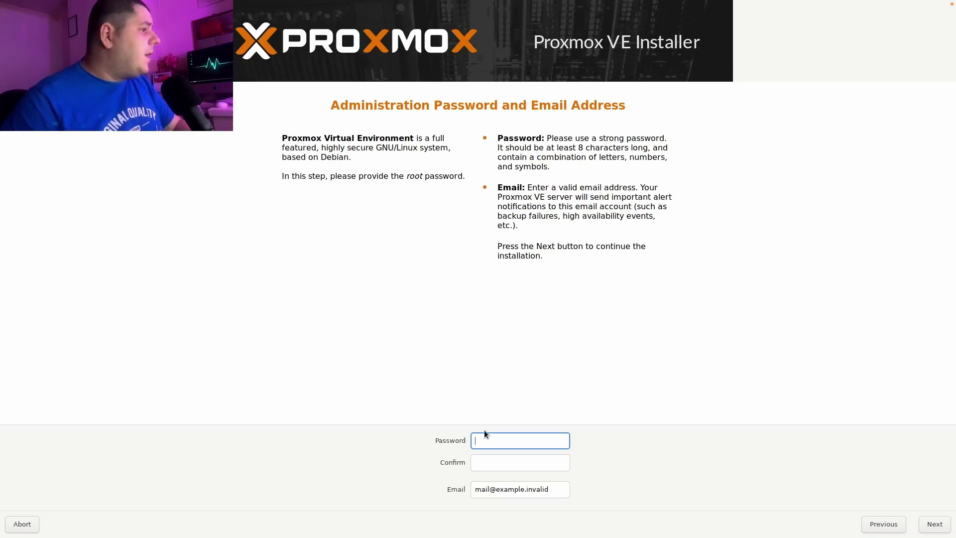
Enter and confirm the root password, replace the placeholder email with the administrator's address.
{"action": "type", "text": "***"}
{"action": "left_click", "coordinate": [486, 461]}
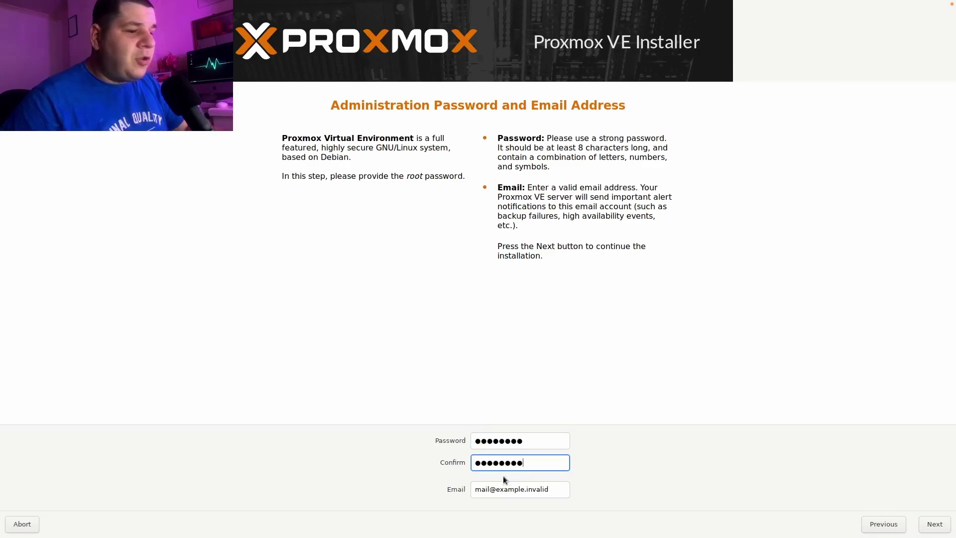
{"action": "left_click_drag", "start_coordinate": [549, 490], "coordinate": [481, 492]}
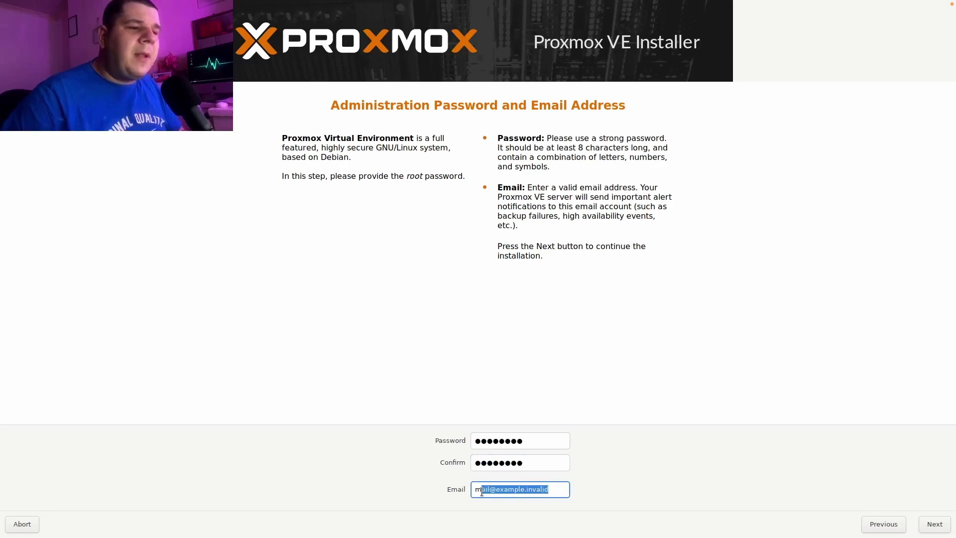
{"action": "key", "text": "BackSpace"}
{"action": "key", "text": "BackSpace"}
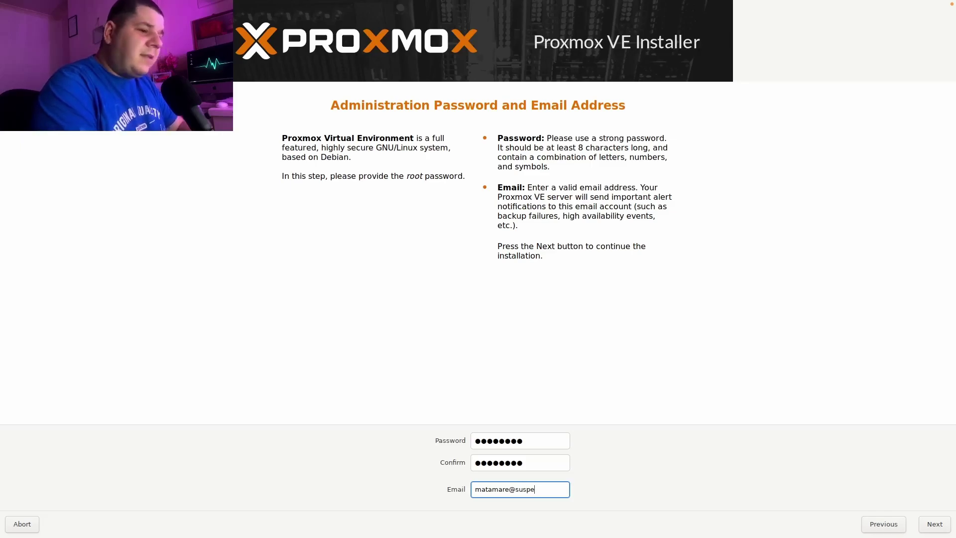
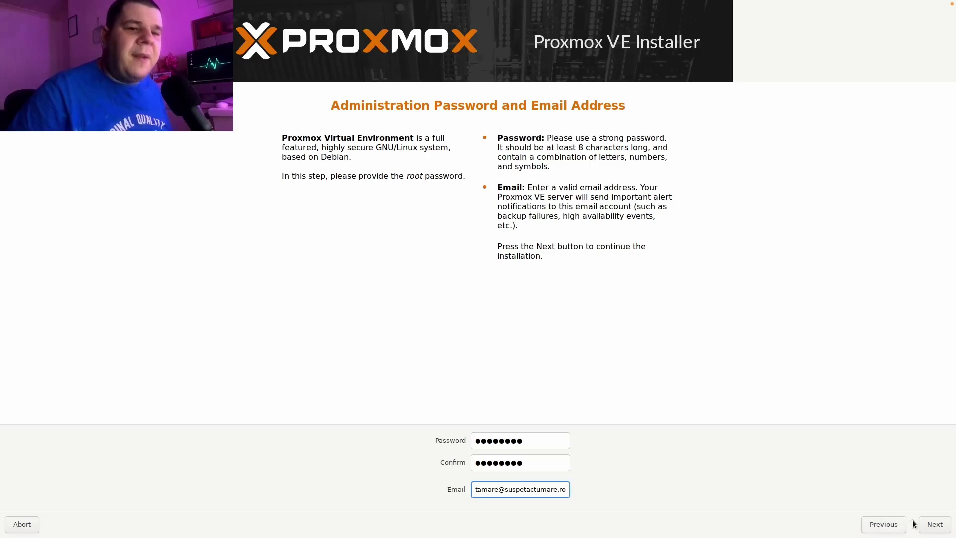
{"action": "left_click", "coordinate": [929, 526]}
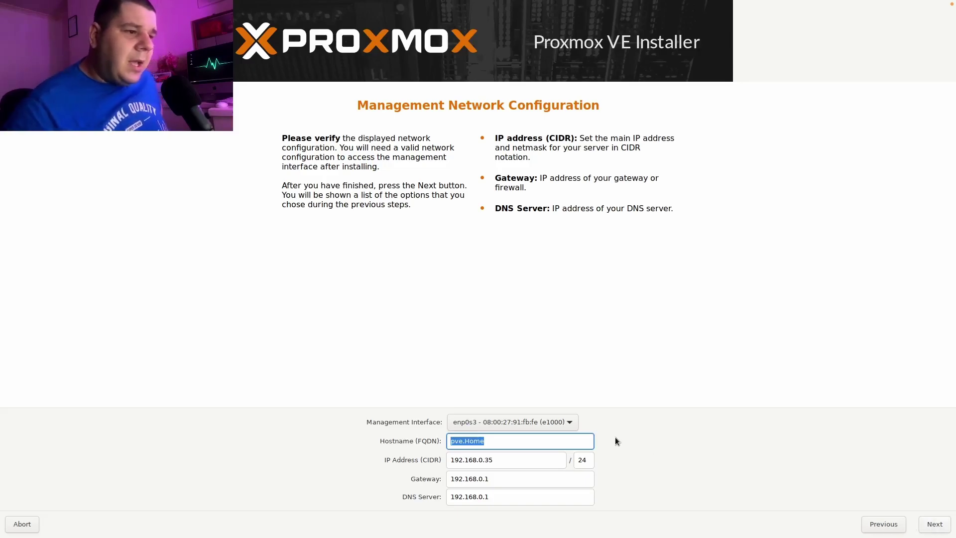
Keep the sole management interface with 192.168.0.35/24, gateway and DNS 192.168.0.1, then continue.
{"action": "left_click", "coordinate": [529, 422]}
{"action": "left_click", "coordinate": [530, 422]}
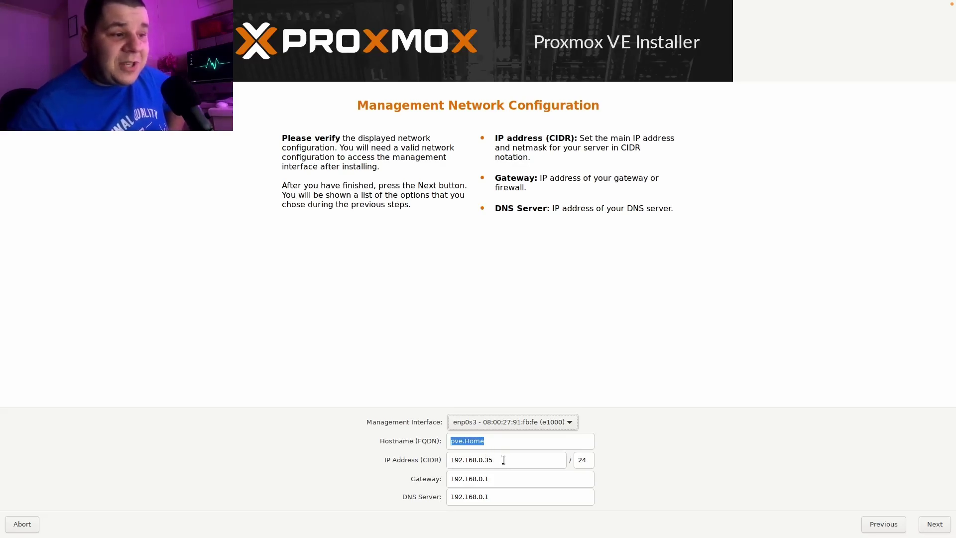
{"action": "left_click", "coordinate": [935, 525]}
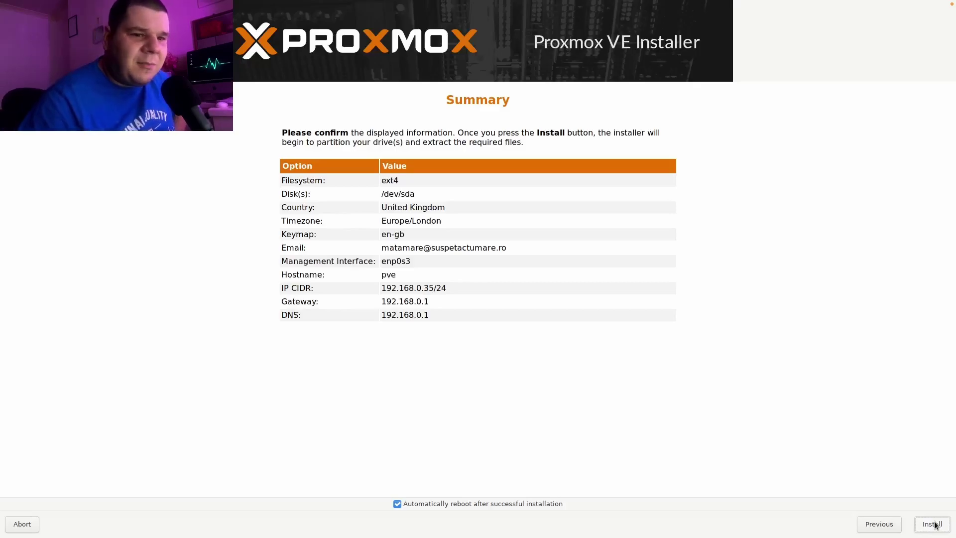
Start the installation from the Summary page: ext4 on /dev/sda, hostname pve.
{"action": "left_click", "coordinate": [935, 525]}
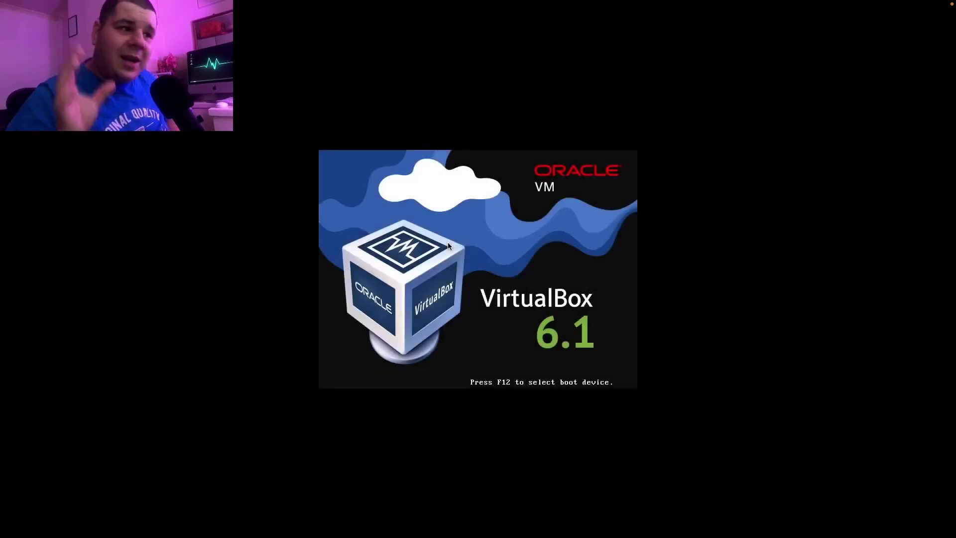
Boot the Proxmox VM from its disk via F12 and start the Proxmox VE GNU/Linux GRUB entry.
{"action": "key", "text": "F12"}
{"action": "key", "text": "1"}
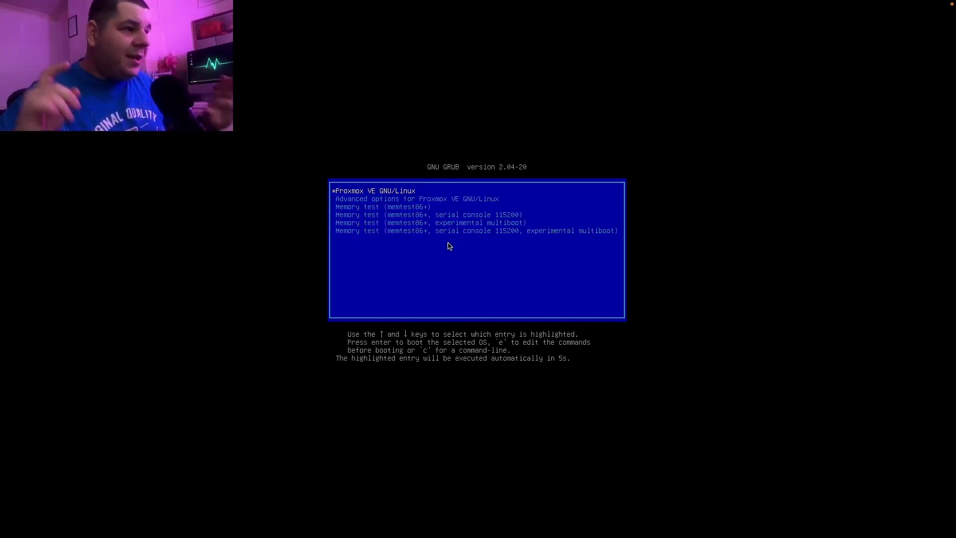
{"action": "key", "text": "Down"}
{"action": "key", "text": "Up"}
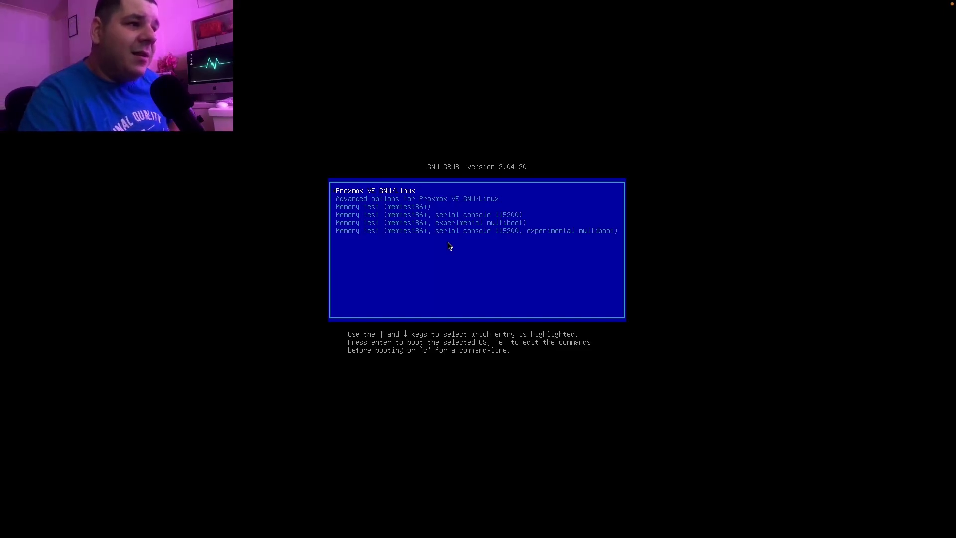
{"action": "key", "text": "Return"}
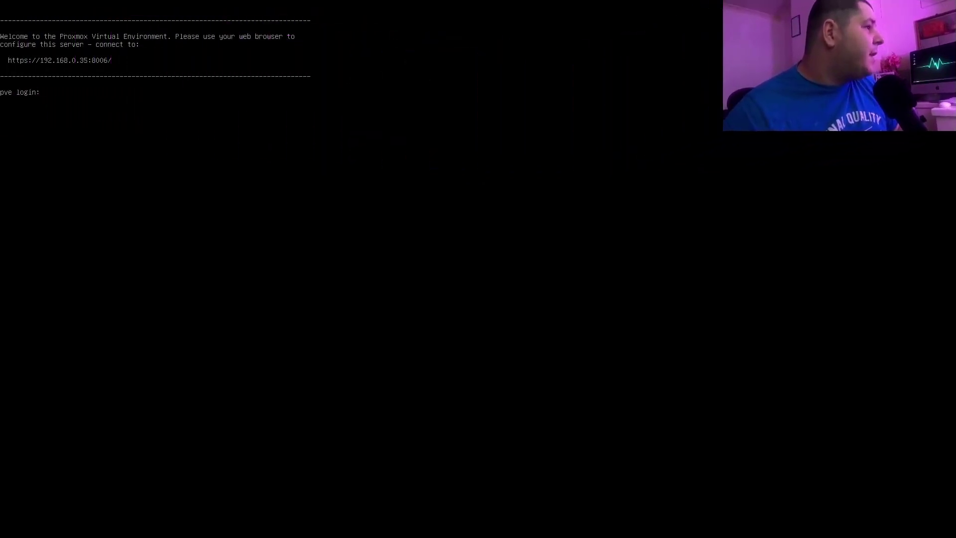
{"action": "type", "text": "++"}
{"action": "key", "text": "BackSpace"}
{"action": "key", "text": "BackSpace"}
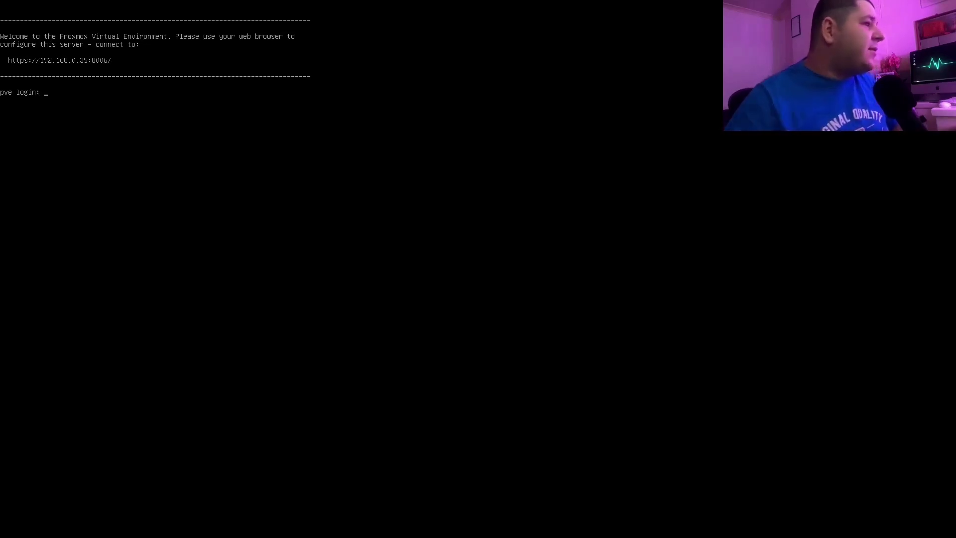
{"action": "mouse_move", "coordinate": [157, 9]}
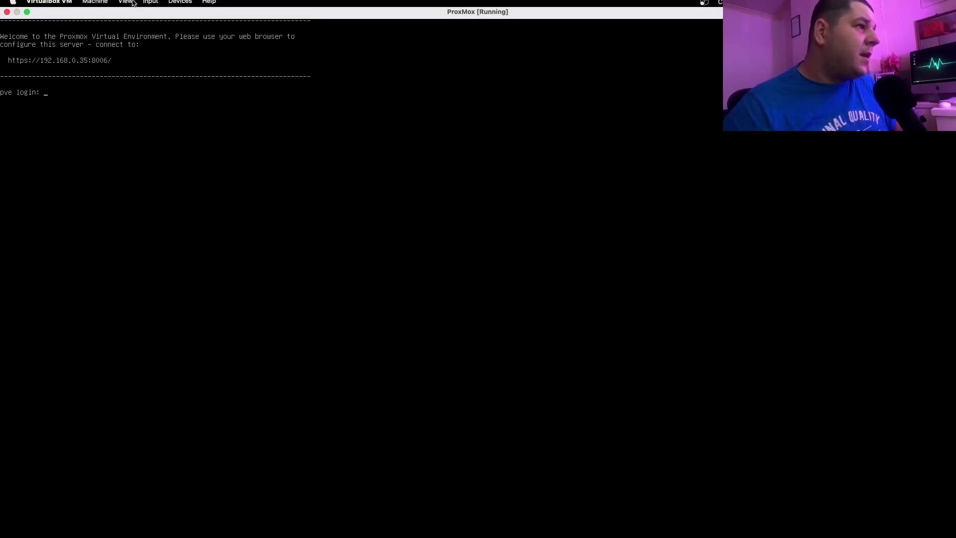
Exit full-screen mode on the Proxmox console and bring the minimized Safari window back.
{"action": "left_click", "coordinate": [105, 8]}
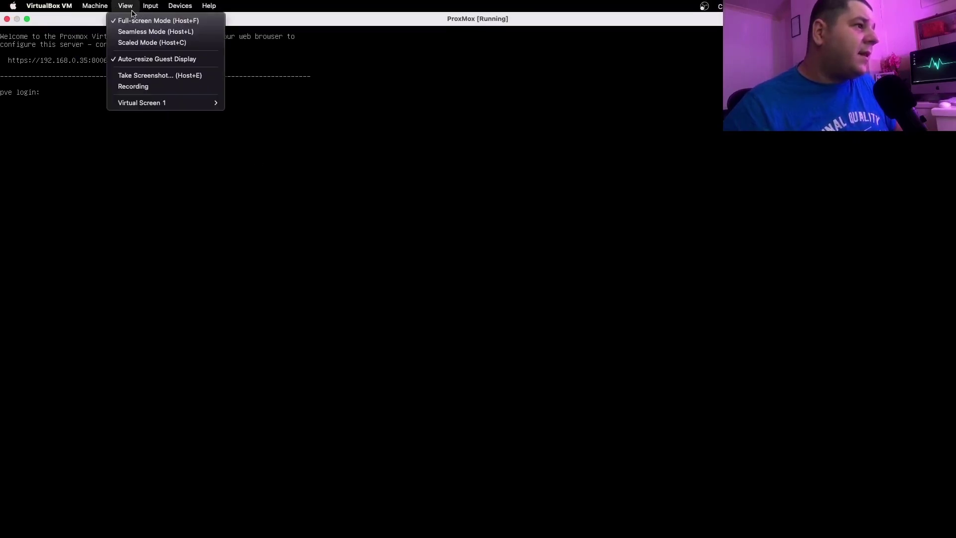
{"action": "left_click", "coordinate": [131, 21]}
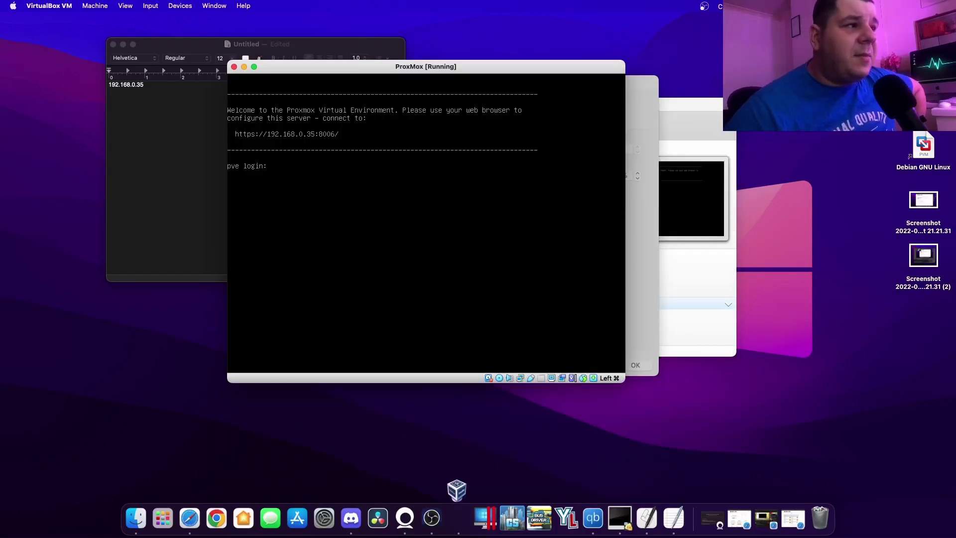
{"action": "left_click", "coordinate": [183, 345]}
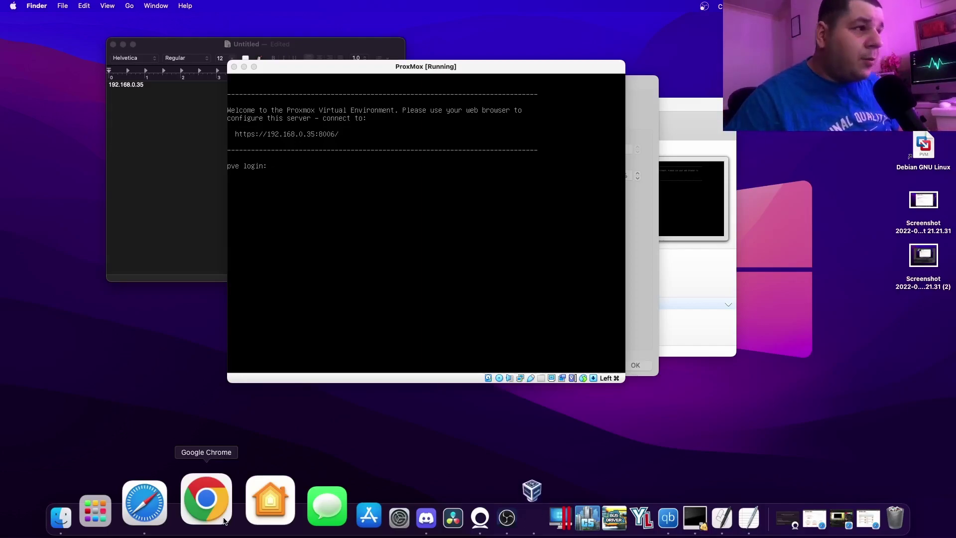
{"action": "left_click", "coordinate": [186, 511]}
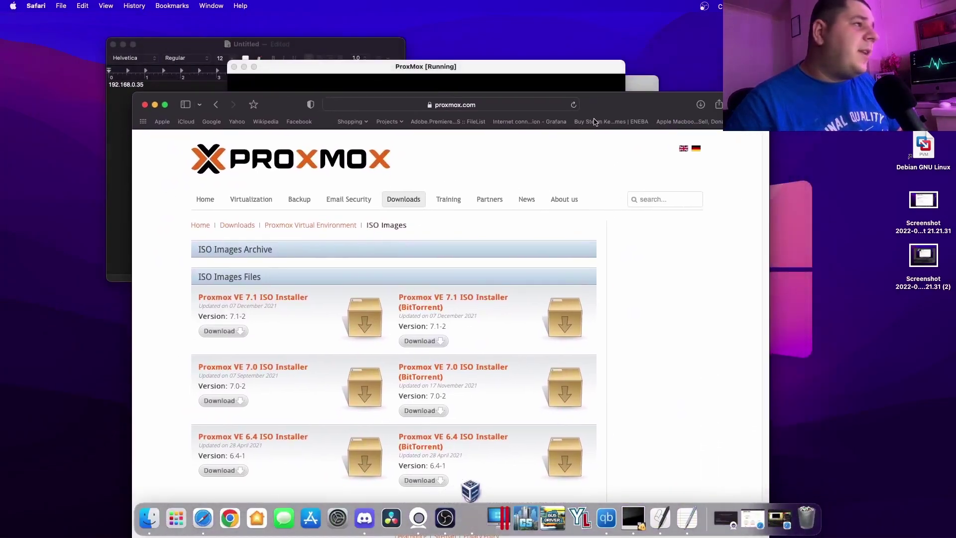
{"action": "left_click_drag", "start_coordinate": [602, 68], "coordinate": [569, 194]}
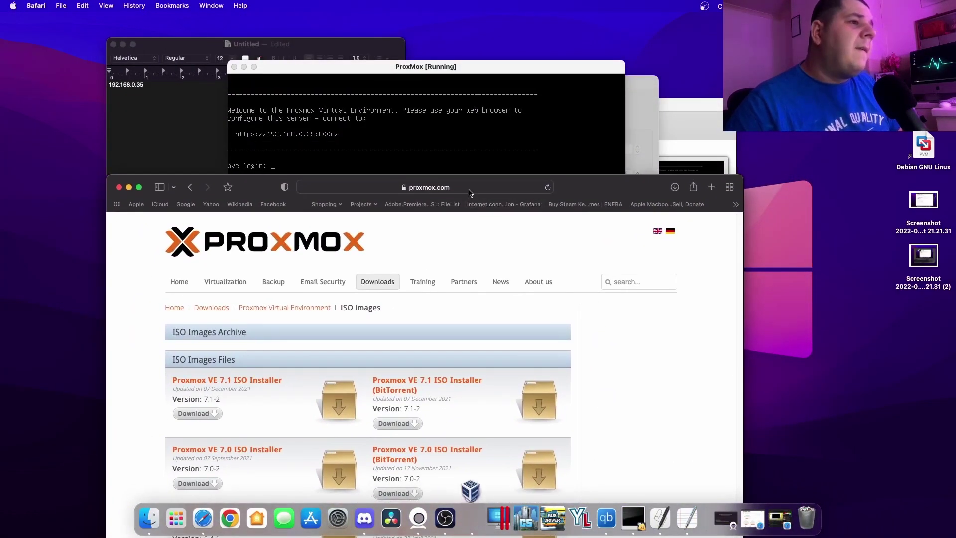
{"action": "left_click", "coordinate": [469, 188]}
{"action": "type", "text": "192.168.0.3"}
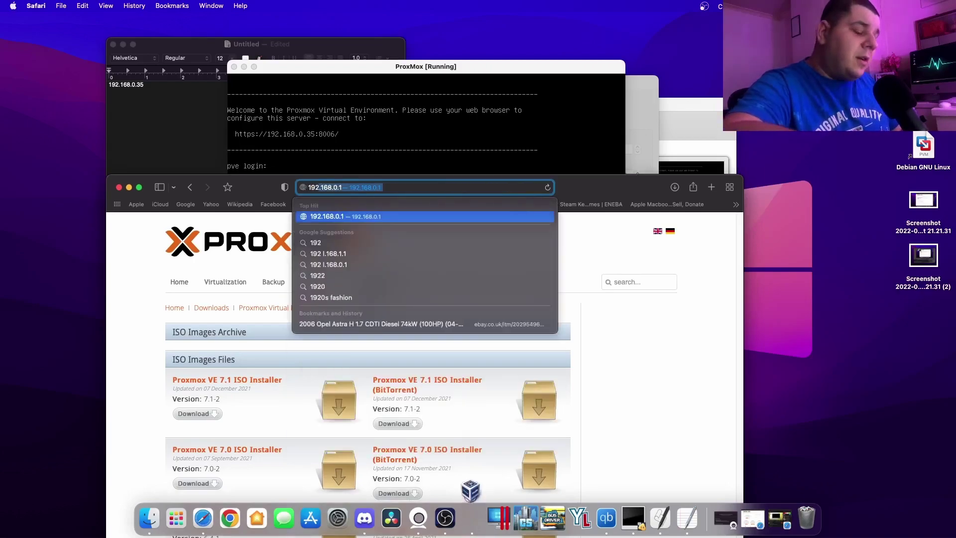
{"action": "key", "text": "super+a"}
{"action": "key", "text": "BackSpace"}
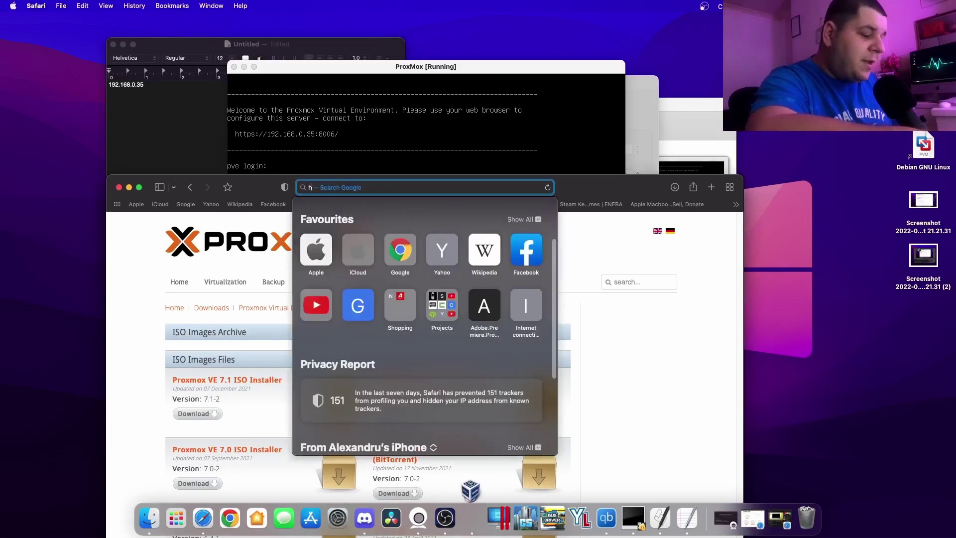
{"action": "type", "text": "https:"}
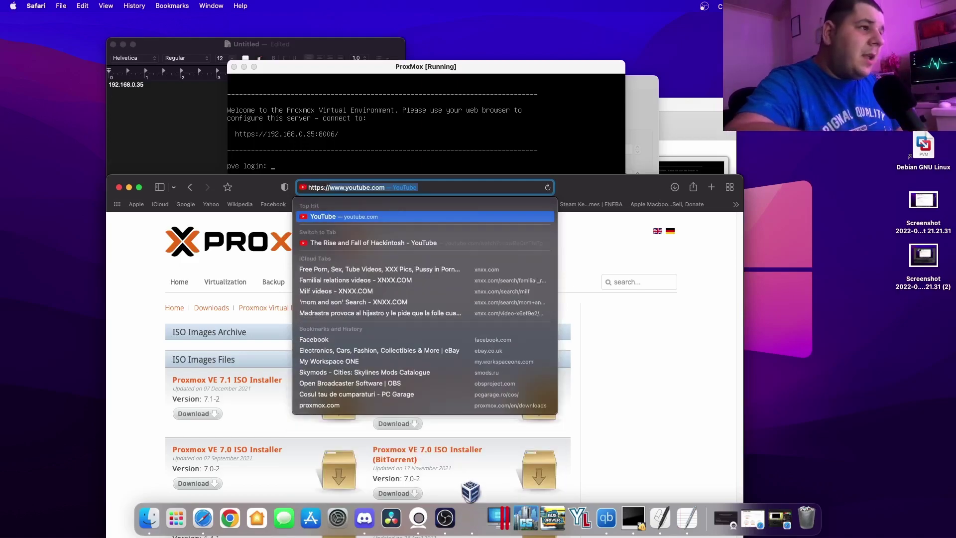
{"action": "type", "text": "//192"}
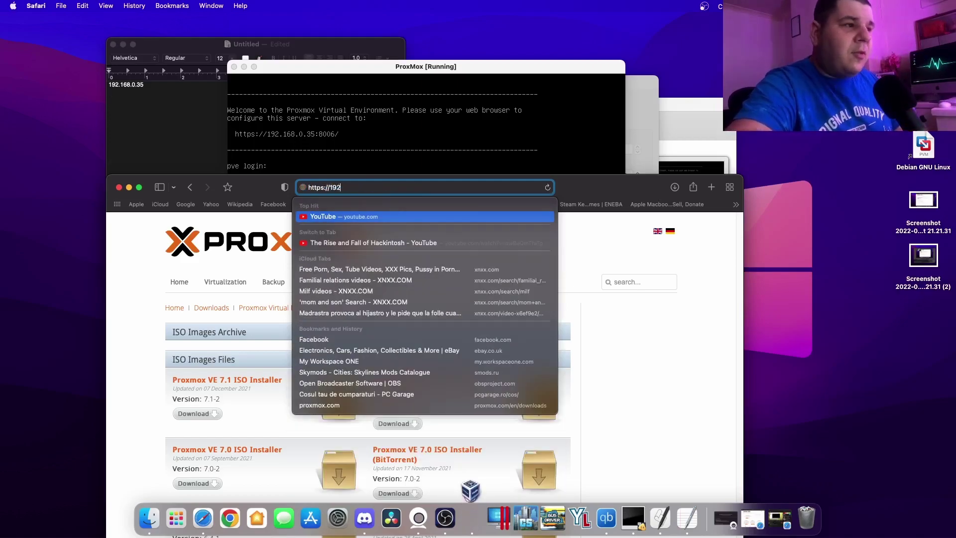
{"action": "type", "text": ".168.0.35:8006/"}
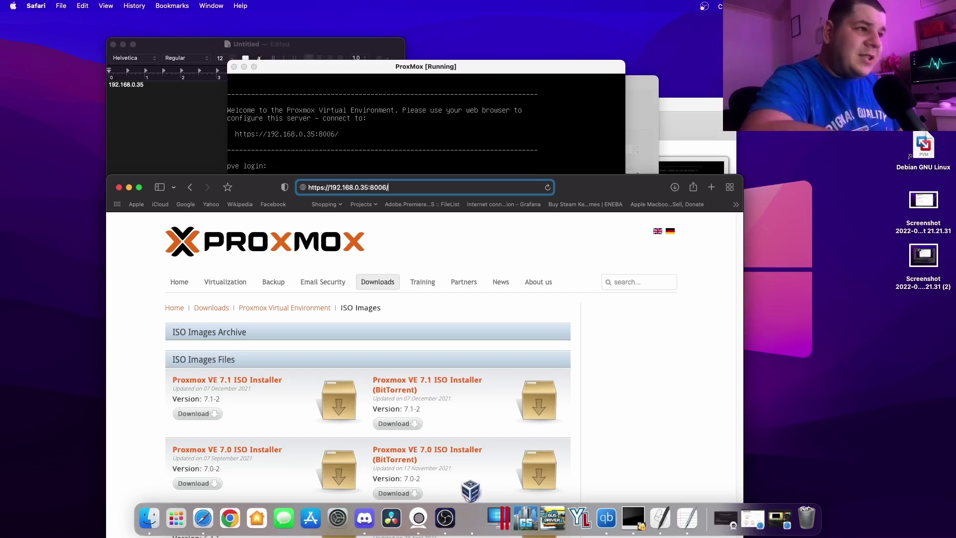
{"action": "key", "text": "Return"}
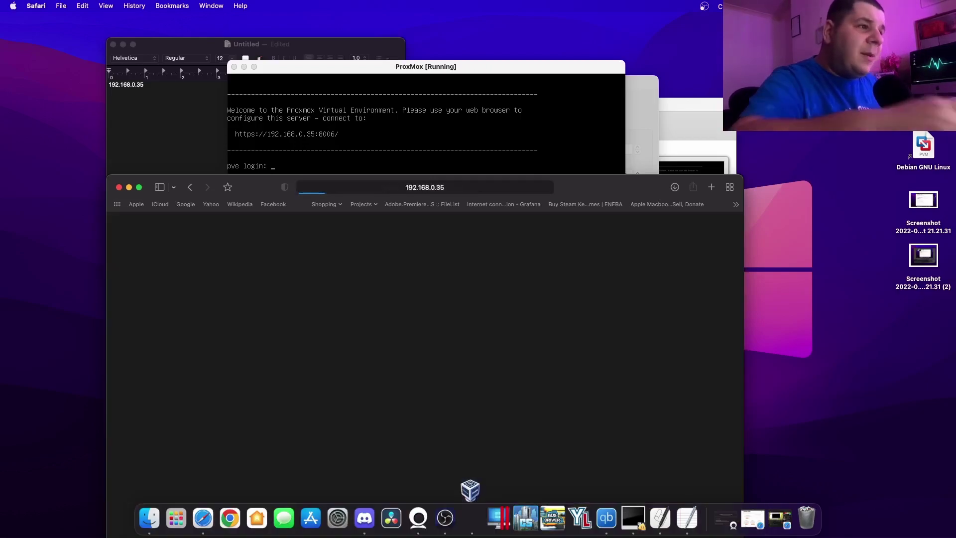
{"action": "double_click", "coordinate": [578, 195]}
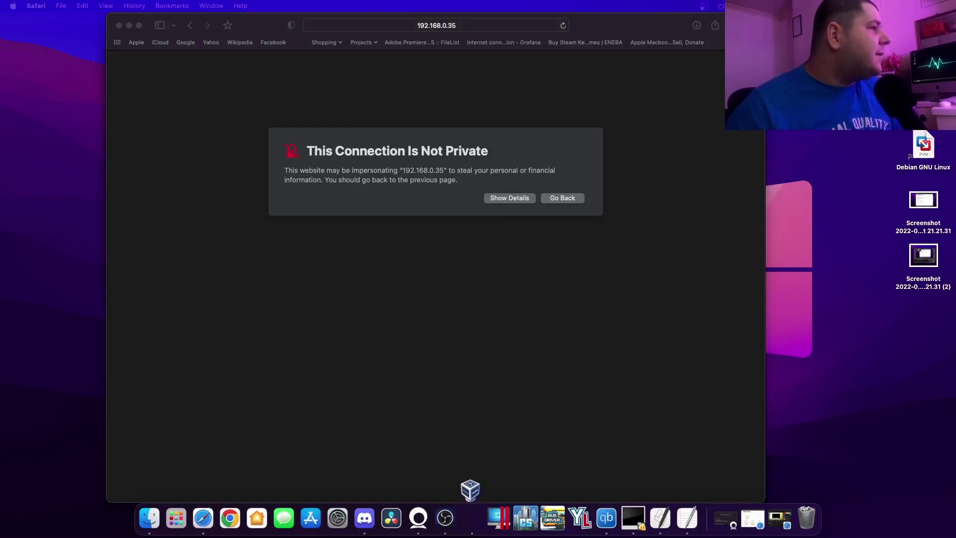
{"action": "left_click", "coordinate": [276, 26]}
{"action": "left_click_drag", "start_coordinate": [276, 27], "coordinate": [209, 23]}
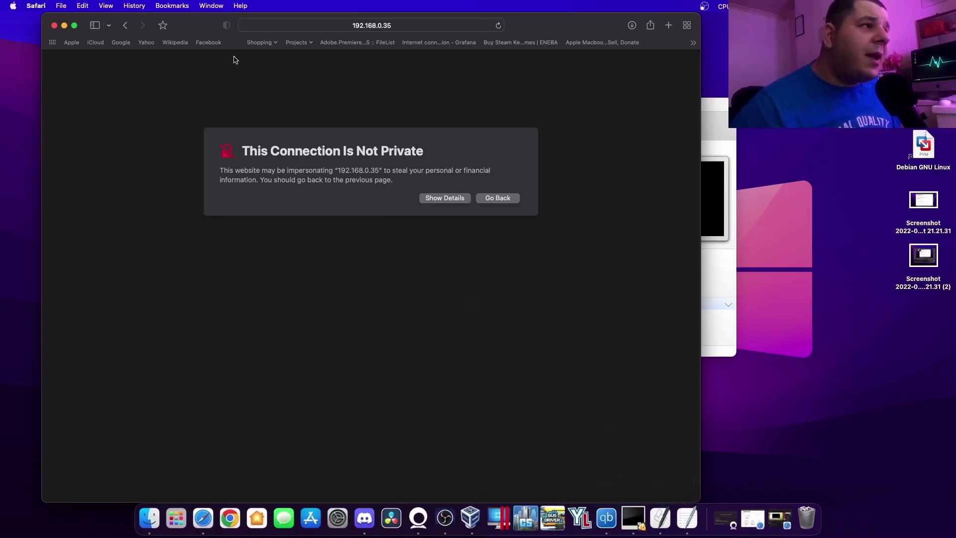
{"action": "left_click", "coordinate": [461, 201]}
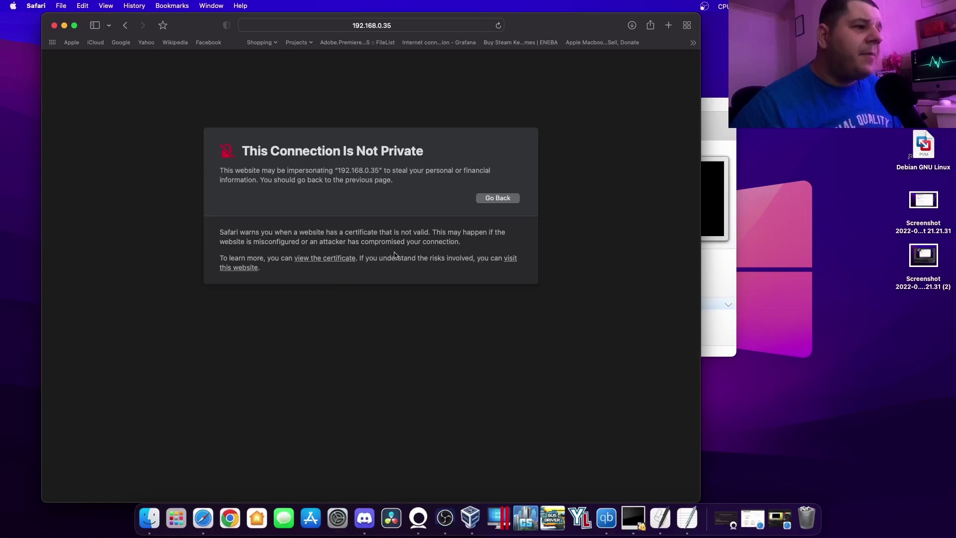
{"action": "left_click", "coordinate": [518, 260]}
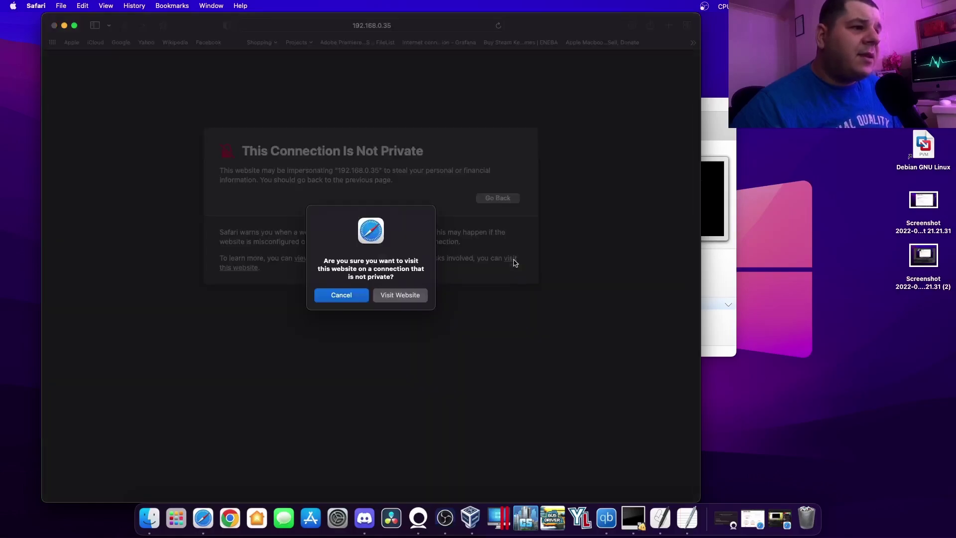
Log in to the Proxmox web interface as root with the account password, keeping English.
{"action": "left_click", "coordinate": [400, 296]}
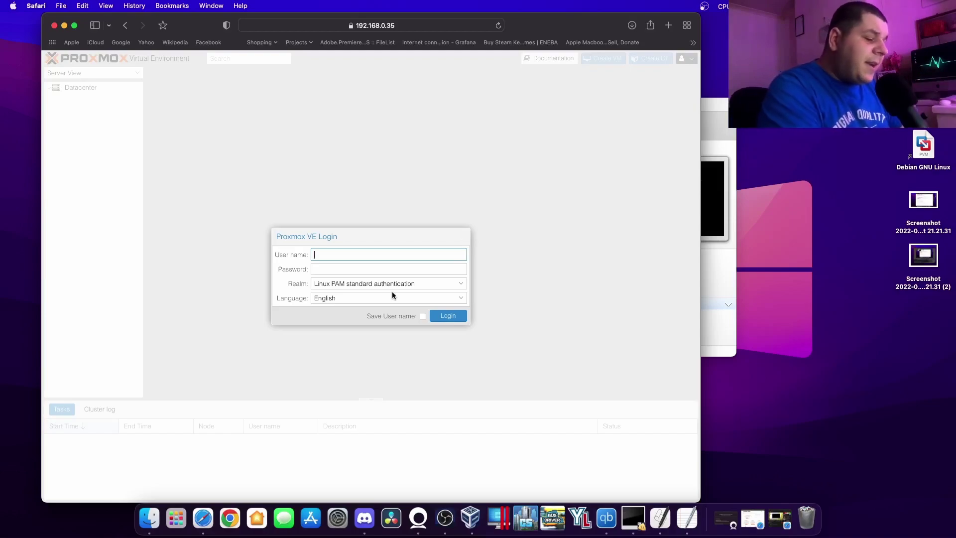
{"action": "type", "text": "root"}
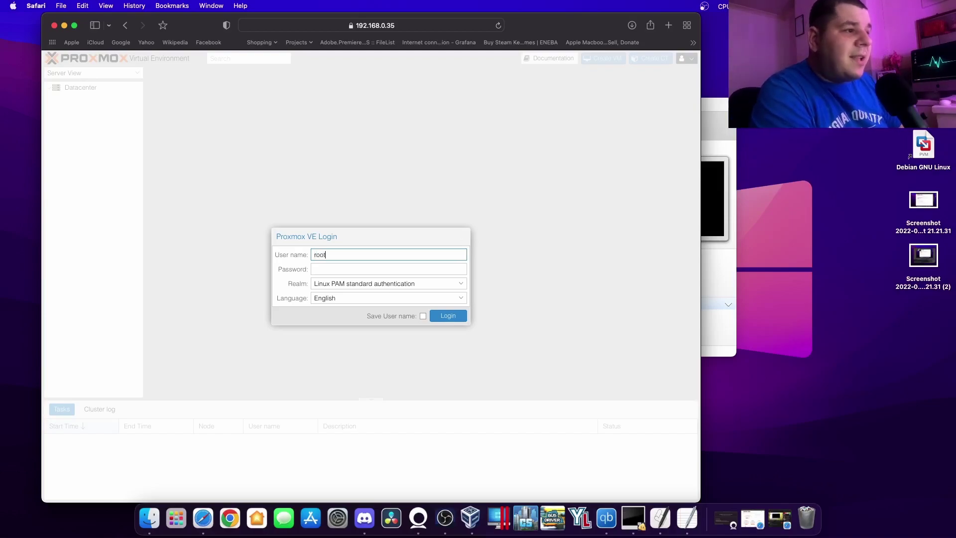
{"action": "key", "text": "Tab"}
{"action": "key", "text": "Tab"}
{"action": "left_click", "coordinate": [374, 268]}
{"action": "type", "text": "p"}
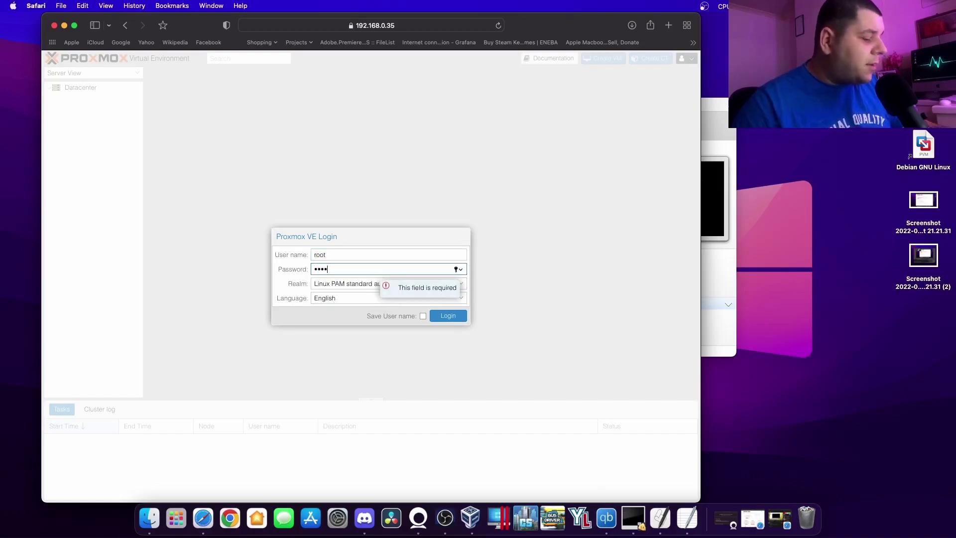
{"action": "type", "text": "a"}
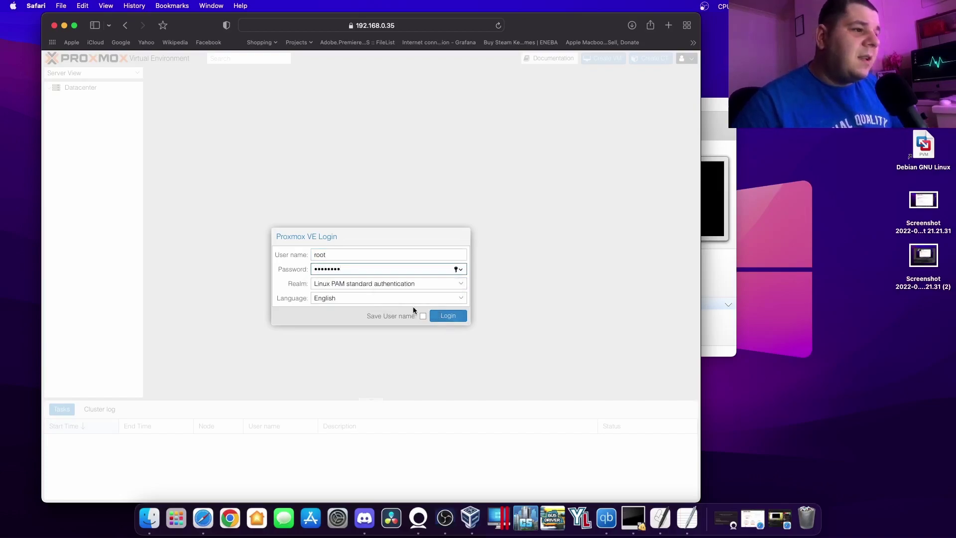
{"action": "left_click", "coordinate": [412, 299]}
{"action": "scroll", "coordinate": [390, 393], "scroll_direction": "down", "scroll_amount": 5}
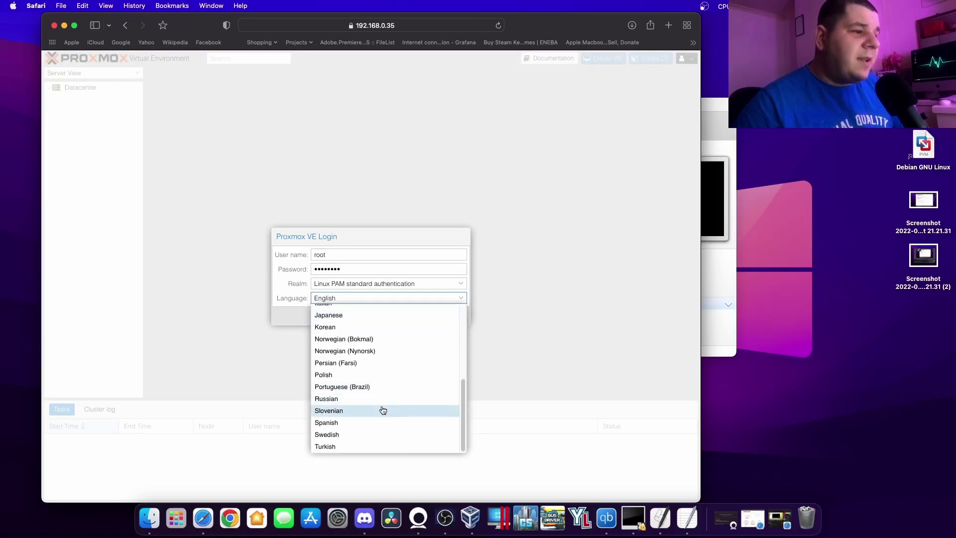
{"action": "left_click", "coordinate": [250, 390]}
{"action": "left_click", "coordinate": [451, 317]}
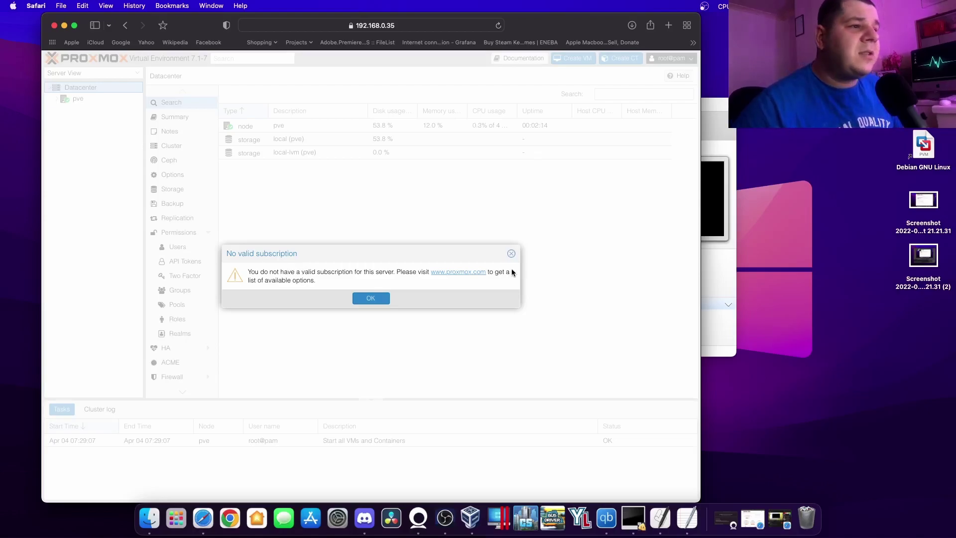
{"action": "left_click", "coordinate": [512, 254]}
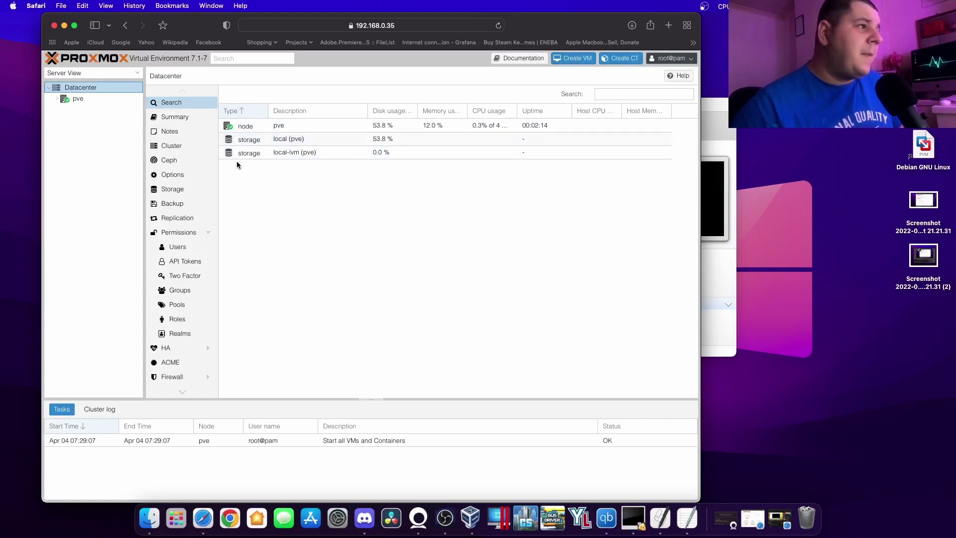
{"action": "left_click", "coordinate": [182, 117]}
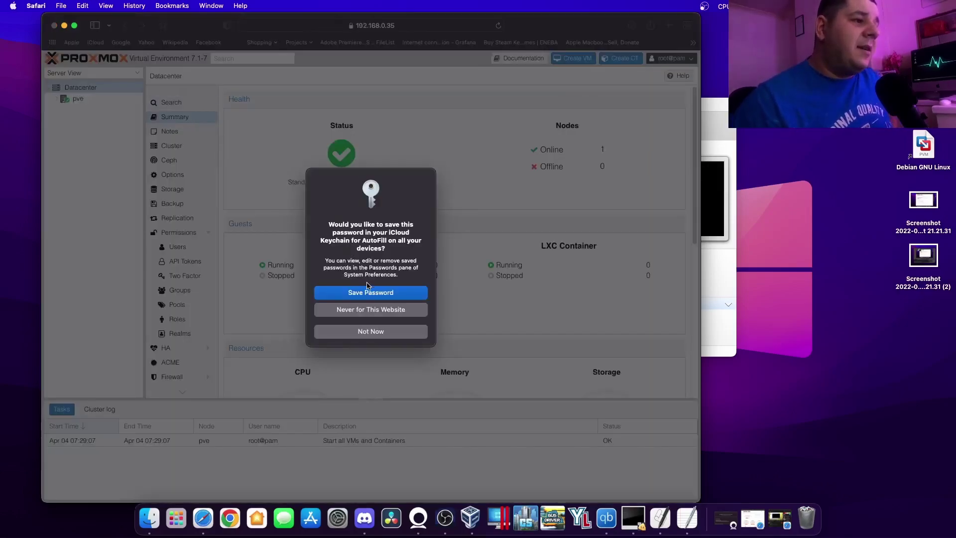
{"action": "left_click", "coordinate": [372, 330]}
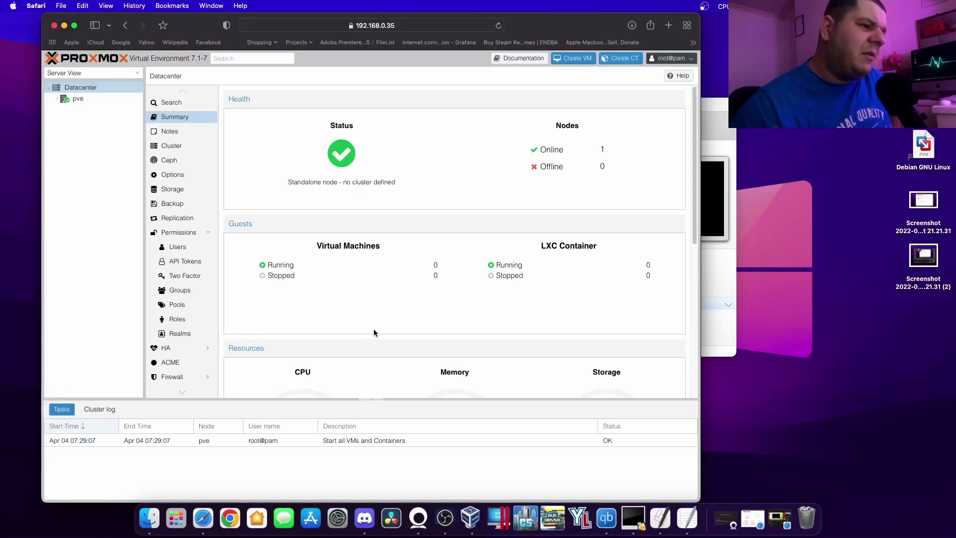
{"action": "left_click_drag", "start_coordinate": [536, 26], "coordinate": [546, 27]}
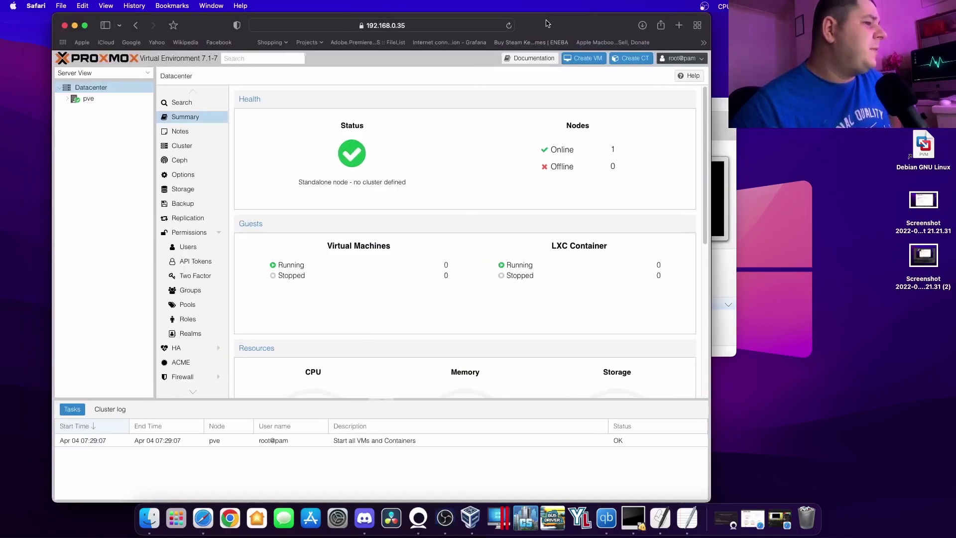
{"action": "scroll", "coordinate": [520, 206], "scroll_direction": "down", "scroll_amount": 5}
{"action": "scroll", "coordinate": [509, 211], "scroll_direction": "up", "scroll_amount": 5}
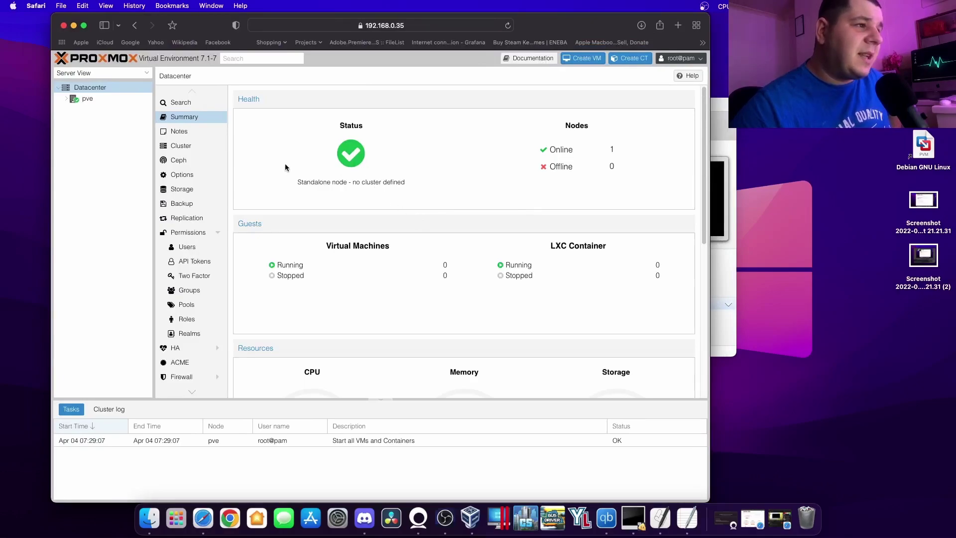
{"action": "left_click_drag", "start_coordinate": [294, 185], "coordinate": [419, 188]}
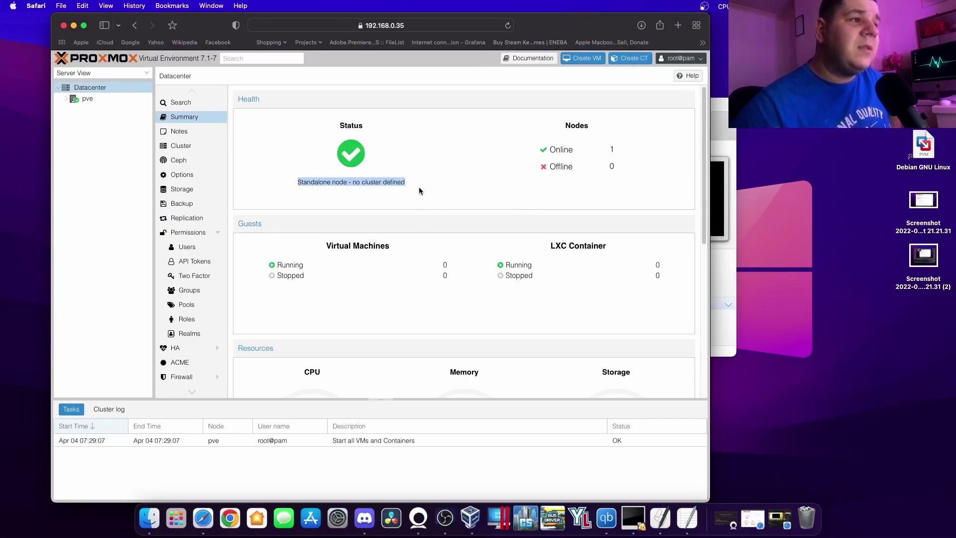
{"action": "left_click", "coordinate": [393, 191]}
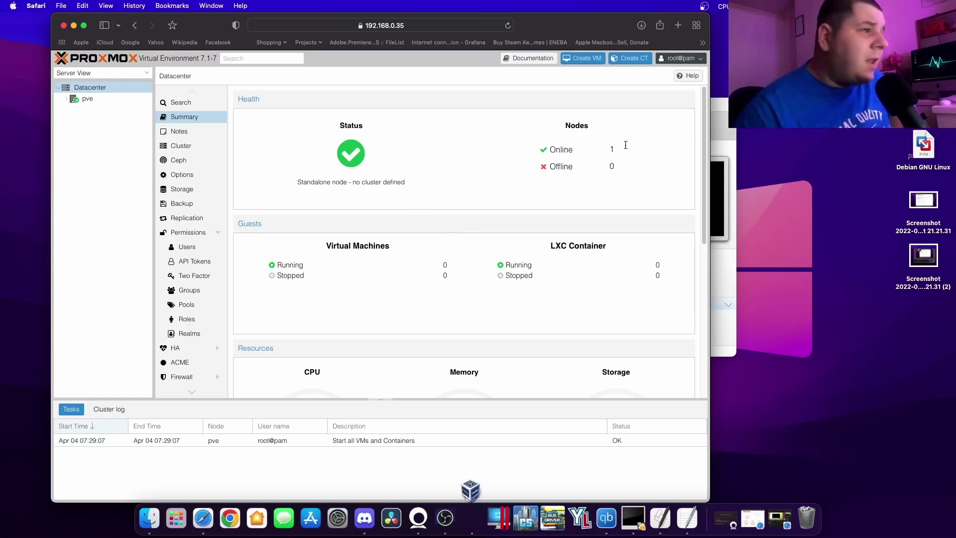
{"action": "scroll", "coordinate": [561, 230], "scroll_direction": "down", "scroll_amount": 1}
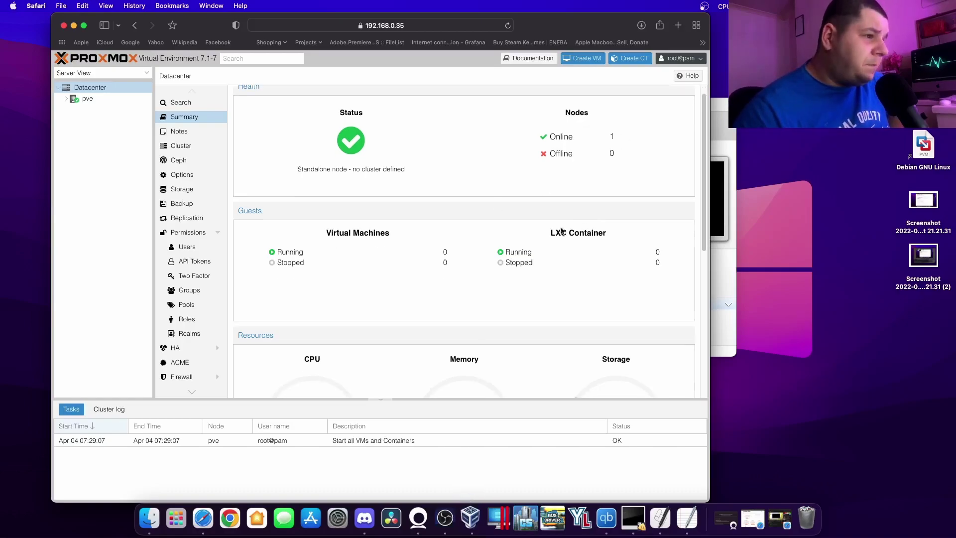
{"action": "triple_click", "coordinate": [331, 233]}
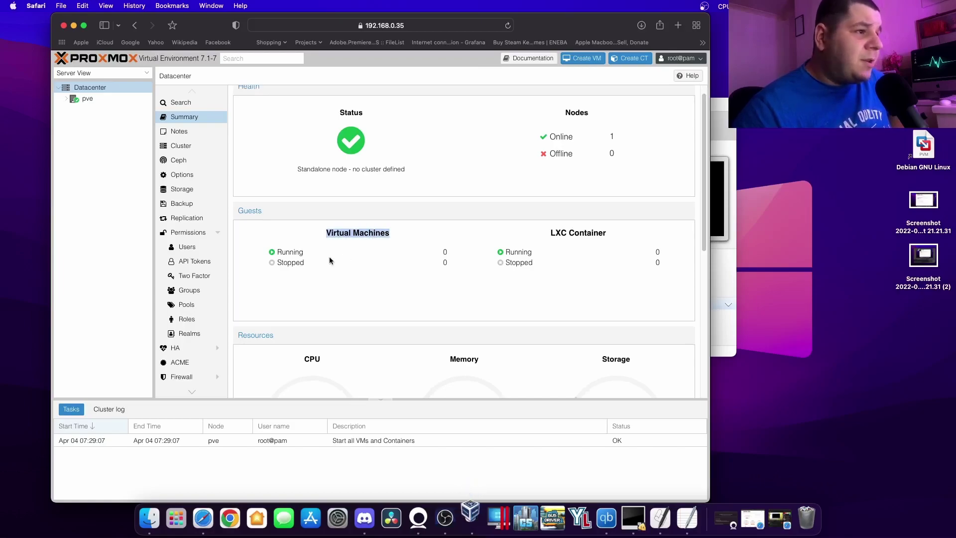
{"action": "triple_click", "coordinate": [543, 234]}
{"action": "scroll", "coordinate": [611, 261], "scroll_direction": "down", "scroll_amount": 3}
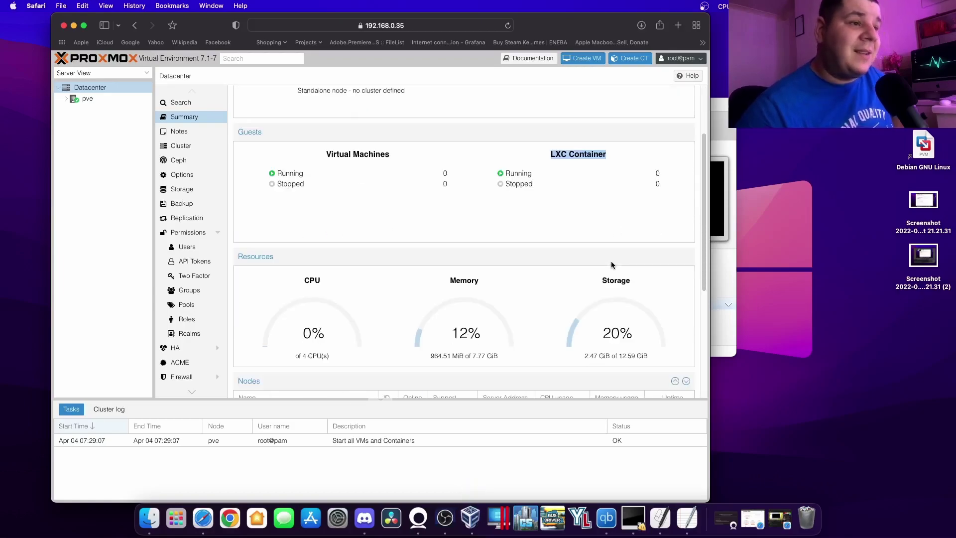
{"action": "left_click", "coordinate": [608, 509]}
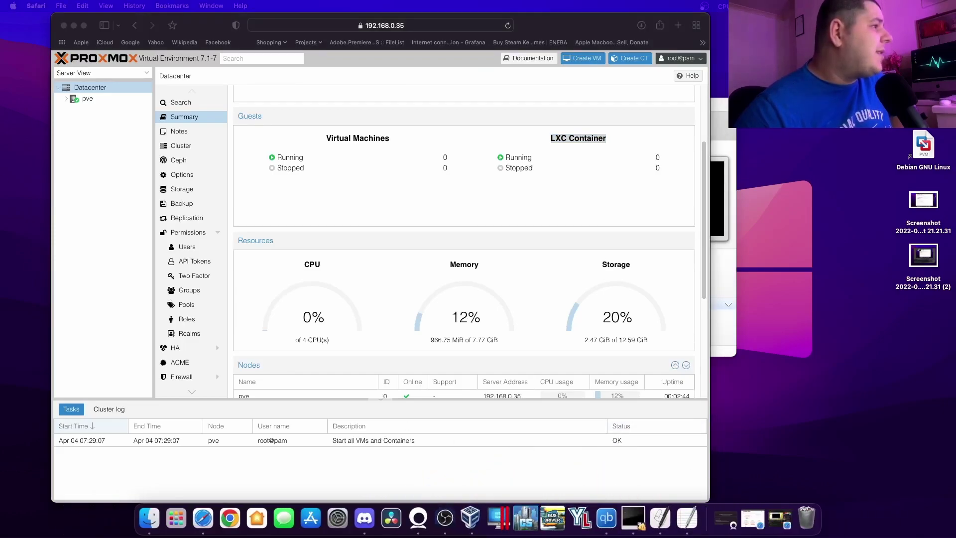
{"action": "scroll", "coordinate": [465, 296], "scroll_direction": "down", "scroll_amount": 8}
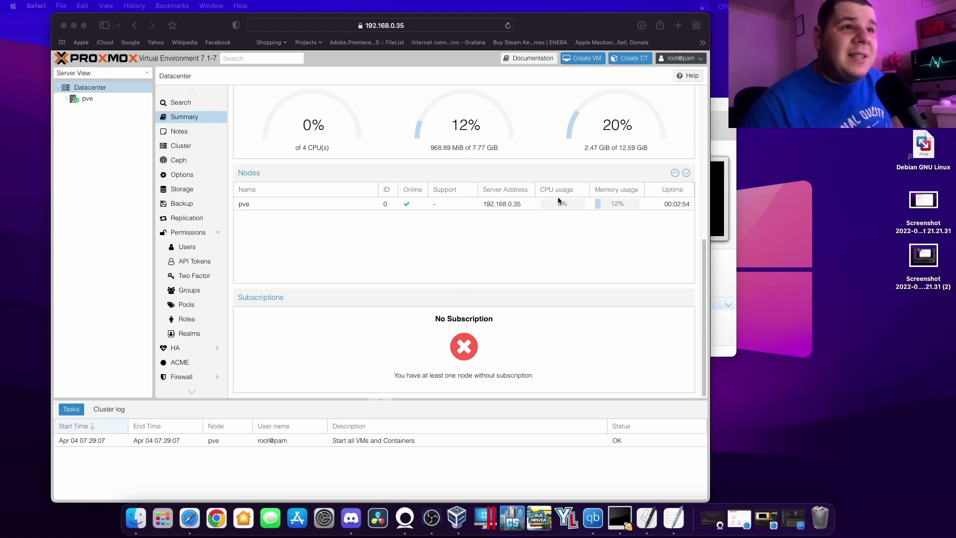
{"action": "left_click", "coordinate": [757, 75]}
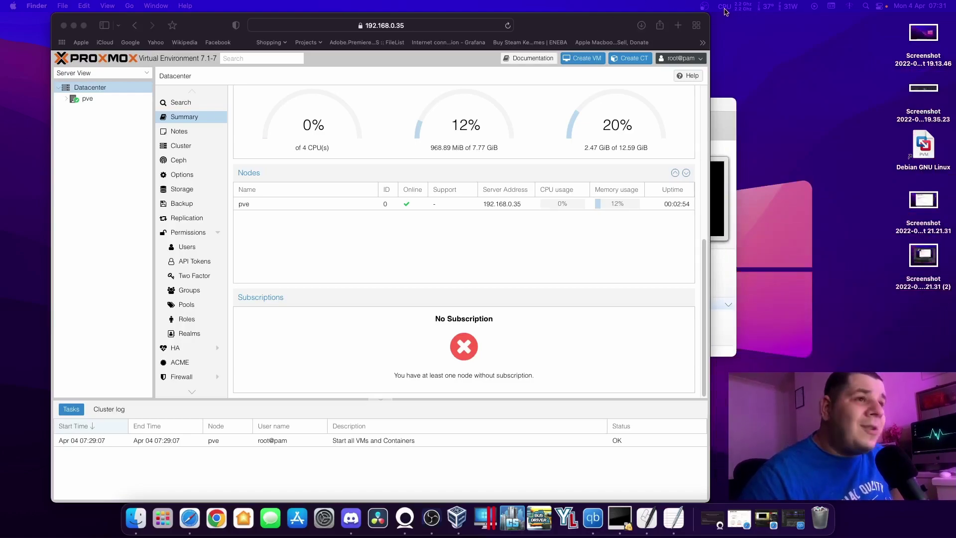
{"action": "left_click", "coordinate": [637, 259]}
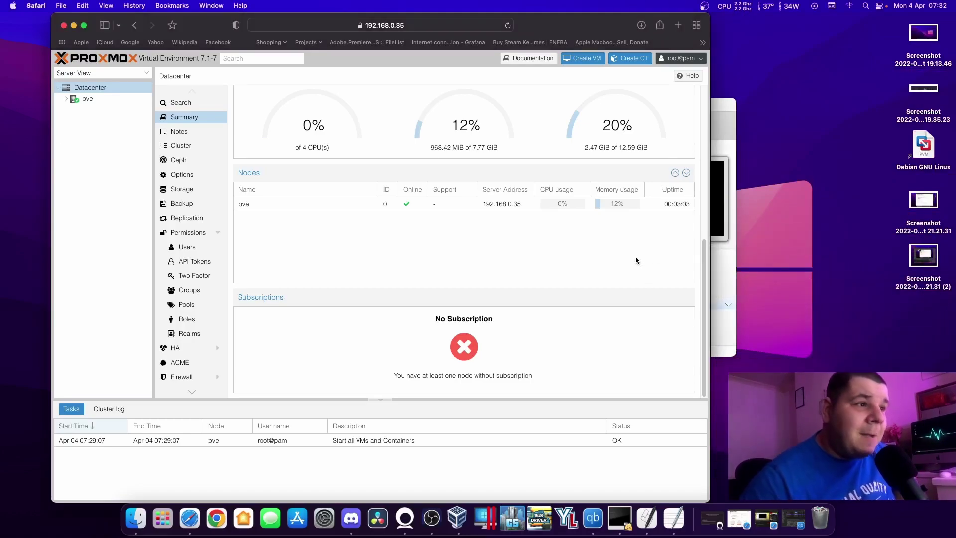
{"action": "left_click", "coordinate": [560, 206]}
{"action": "left_click", "coordinate": [613, 203]}
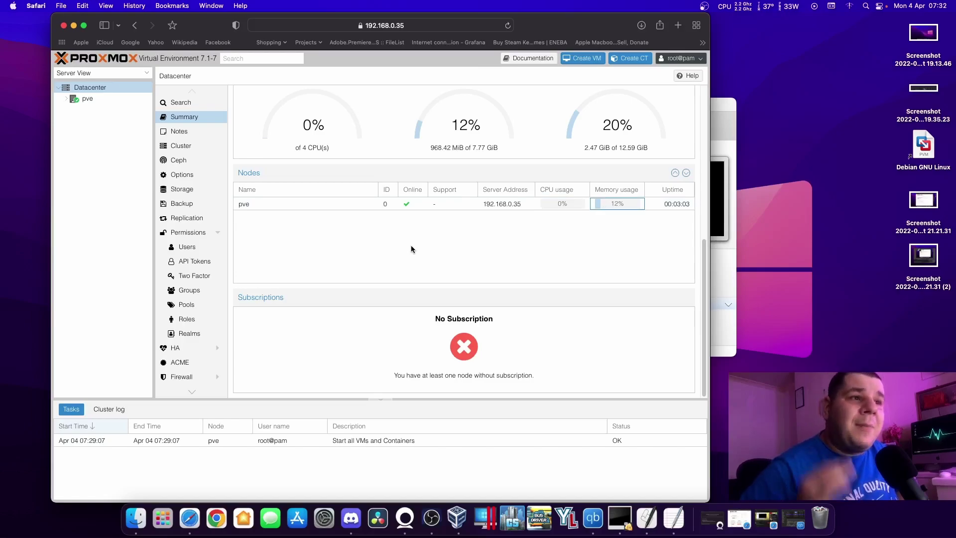
{"action": "key", "text": "Left"}
{"action": "key", "text": "Left"}
{"action": "key", "text": "Left"}
{"action": "key", "text": "Left"}
{"action": "scroll", "coordinate": [410, 249], "scroll_direction": "up", "scroll_amount": 5}
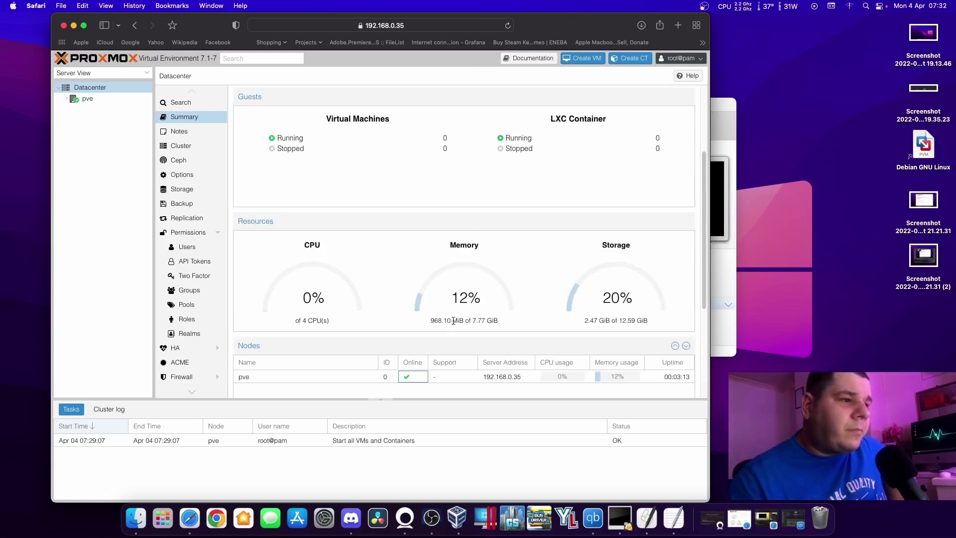
{"action": "left_click_drag", "start_coordinate": [426, 319], "coordinate": [506, 322]}
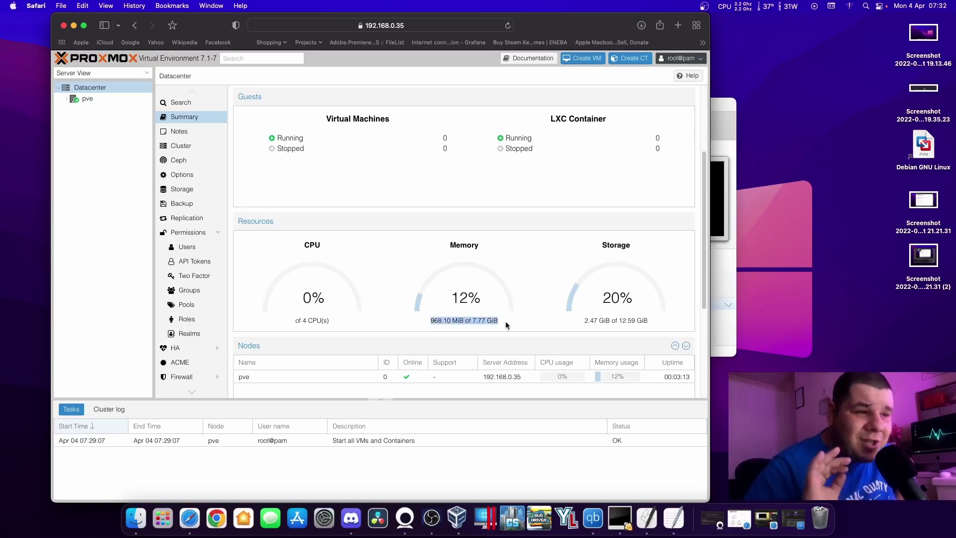
{"action": "left_click", "coordinate": [506, 322]}
{"action": "left_click_drag", "start_coordinate": [581, 321], "coordinate": [639, 336]}
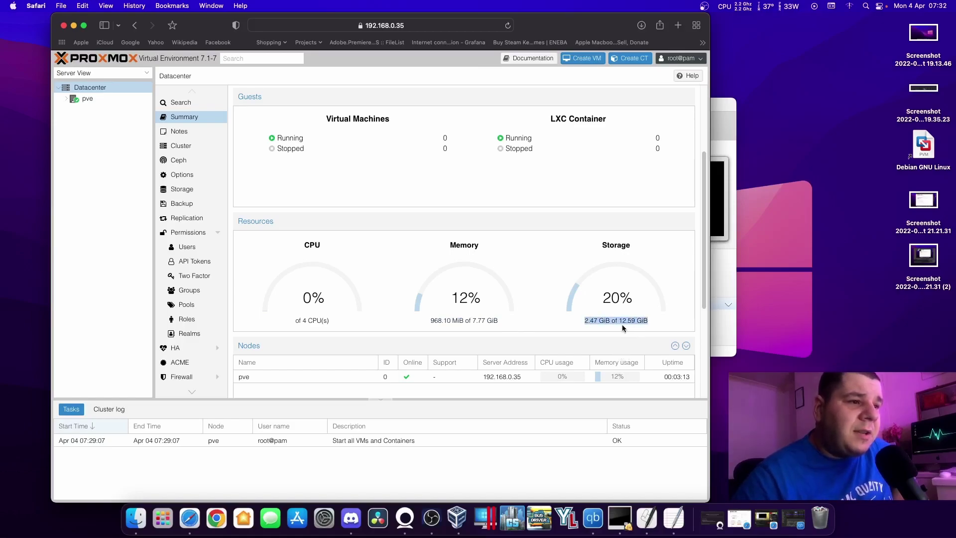
{"action": "left_click", "coordinate": [620, 323]}
{"action": "left_click_drag", "start_coordinate": [297, 322], "coordinate": [332, 323]}
{"action": "left_click", "coordinate": [296, 321]}
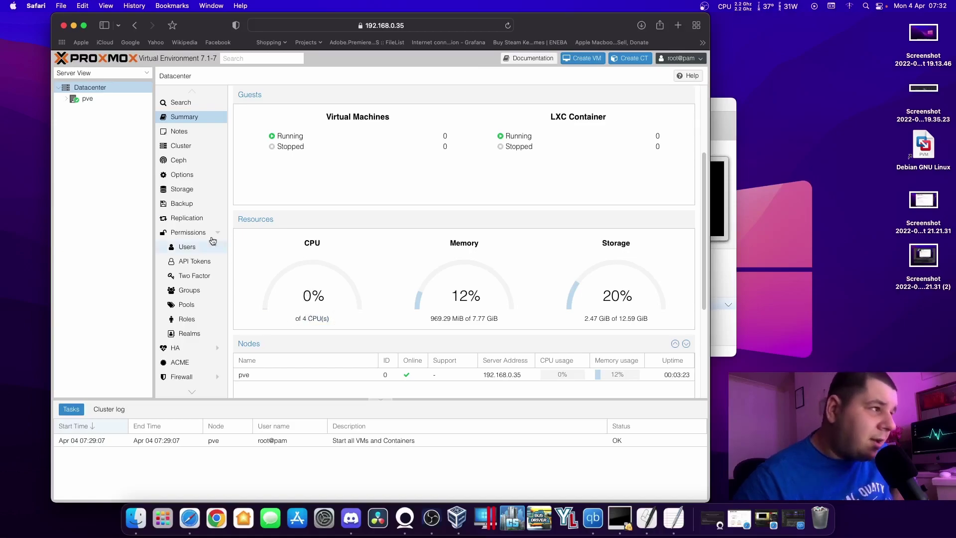
Open Datacenter > Cluster, cancel the Create Cluster dialog, and select the pve node.
{"action": "left_click", "coordinate": [185, 145]}
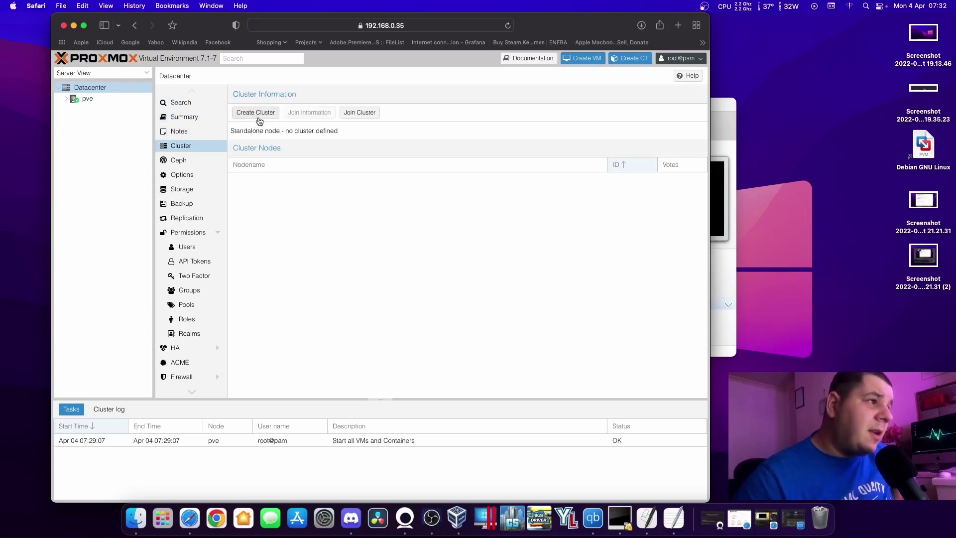
{"action": "left_click", "coordinate": [257, 113]}
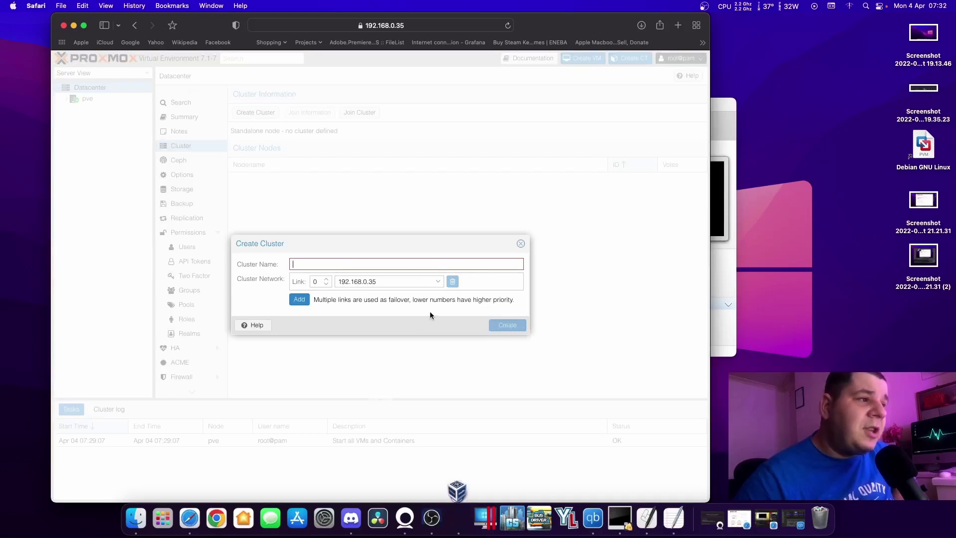
{"action": "left_click", "coordinate": [521, 244]}
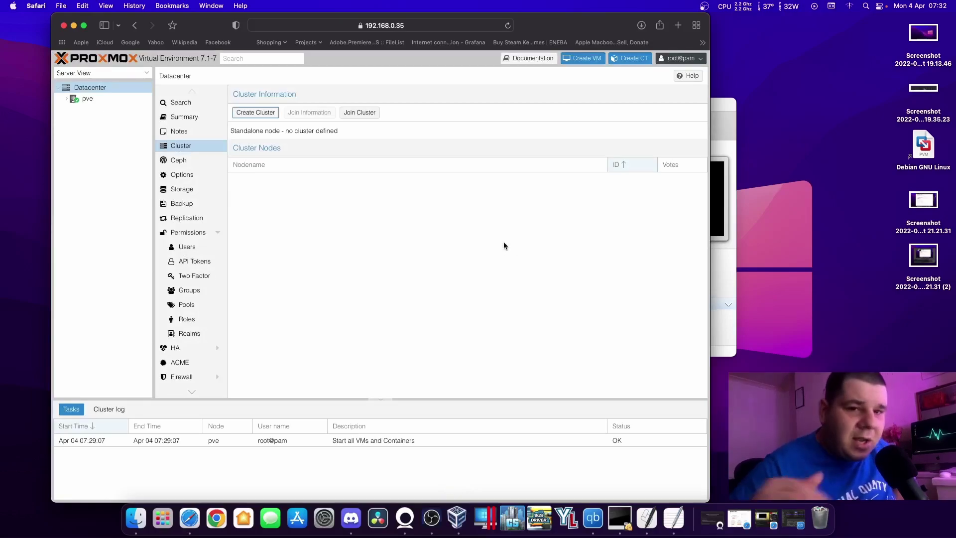
{"action": "left_click", "coordinate": [89, 98]}
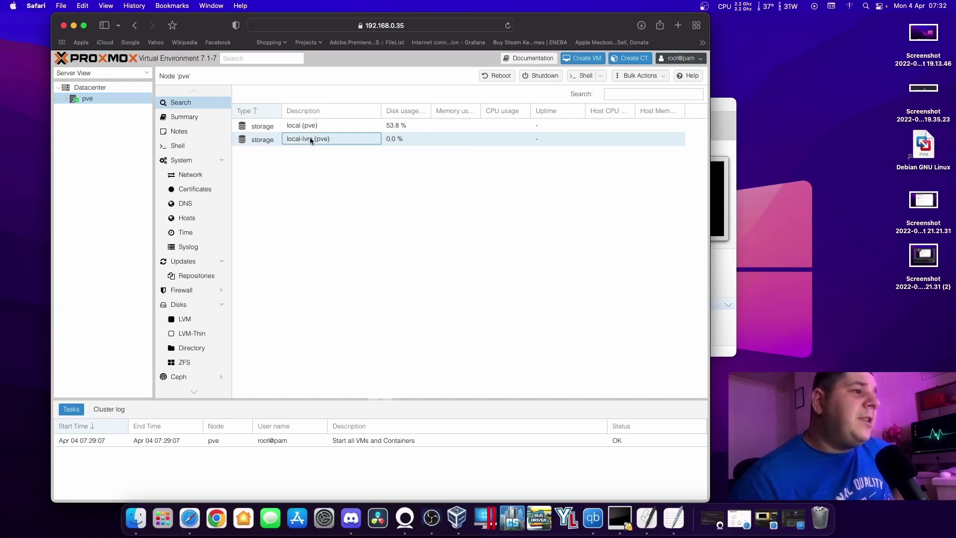
Open the local (pve) storage summary and check its usage of 2.65 GB of 4.93 GB.
{"action": "left_click", "coordinate": [310, 138]}
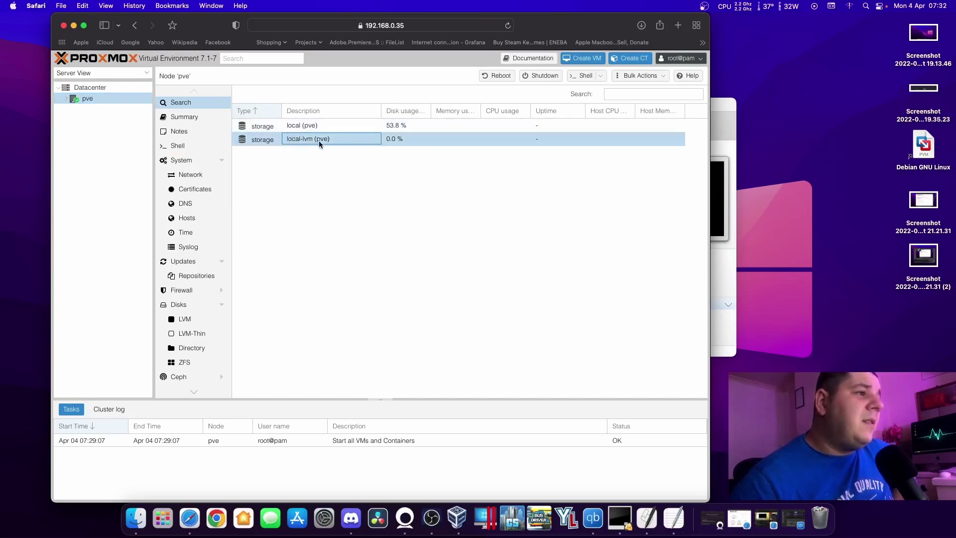
{"action": "double_click", "coordinate": [282, 126]}
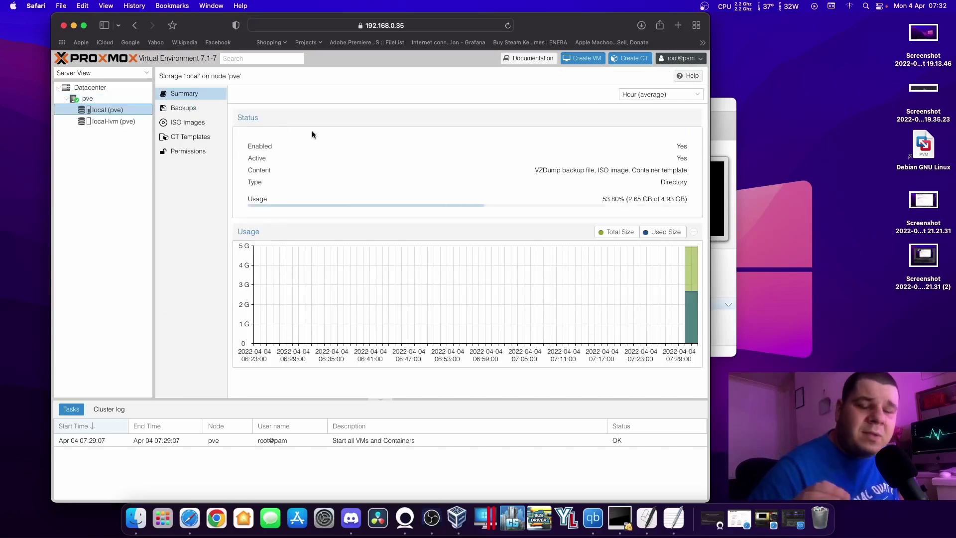
{"action": "left_click_drag", "start_coordinate": [660, 199], "coordinate": [682, 199]}
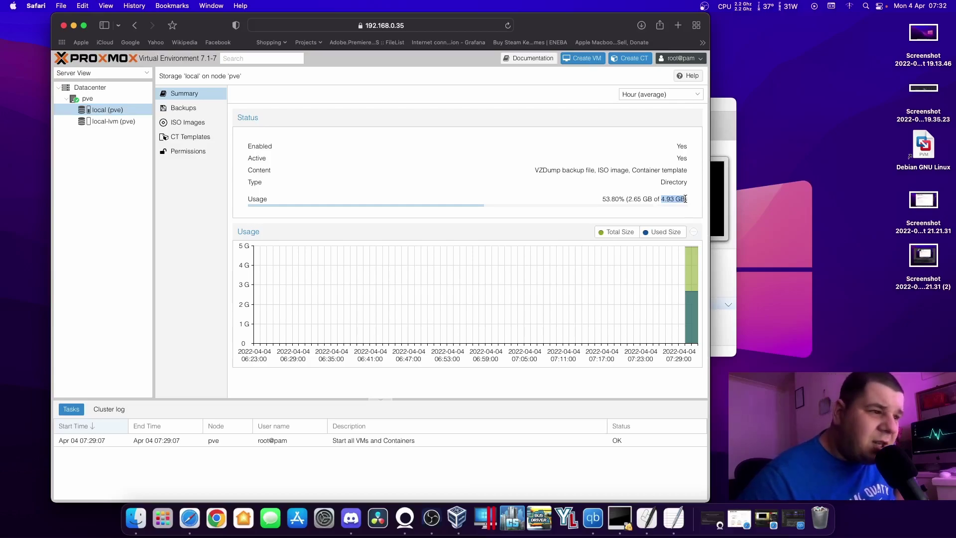
{"action": "left_click", "coordinate": [686, 271]}
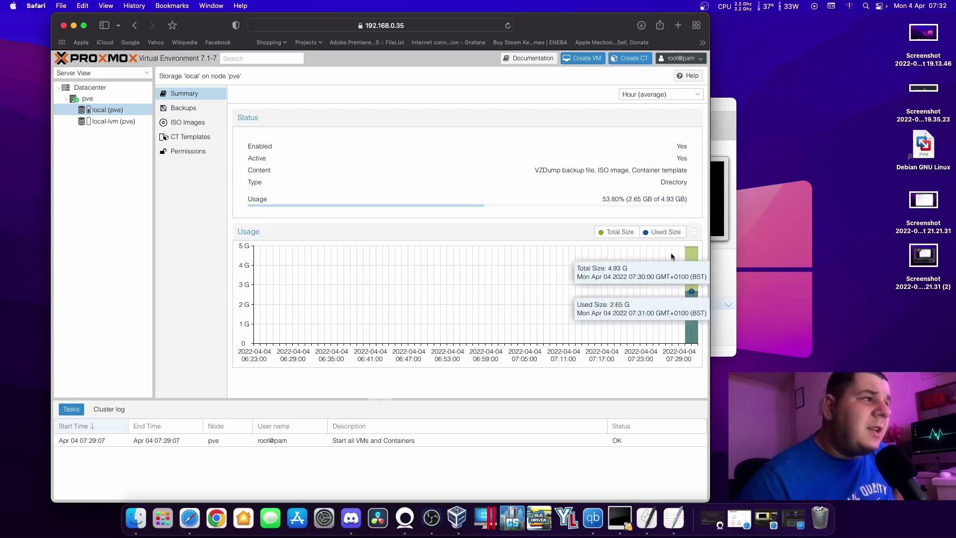
{"action": "left_click", "coordinate": [188, 124]}
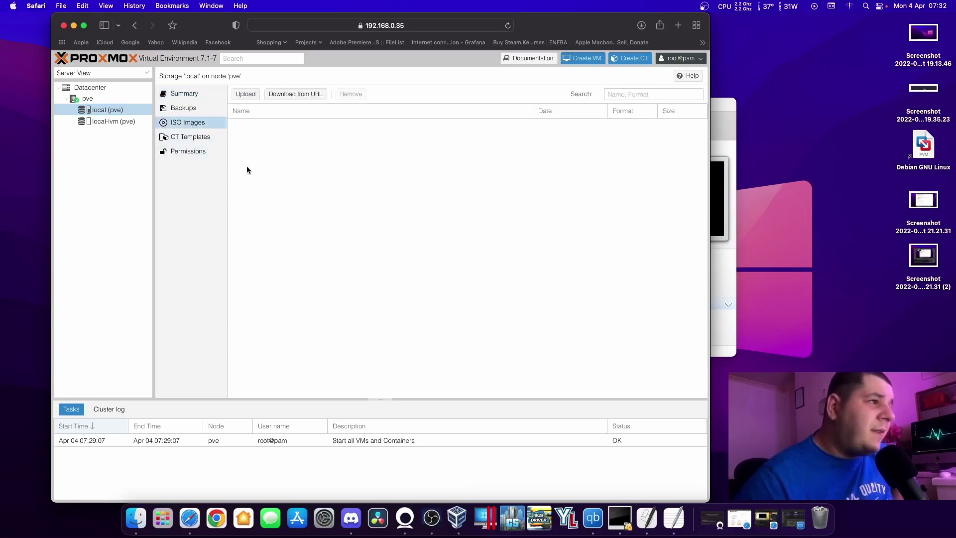
{"action": "left_click", "coordinate": [245, 94]}
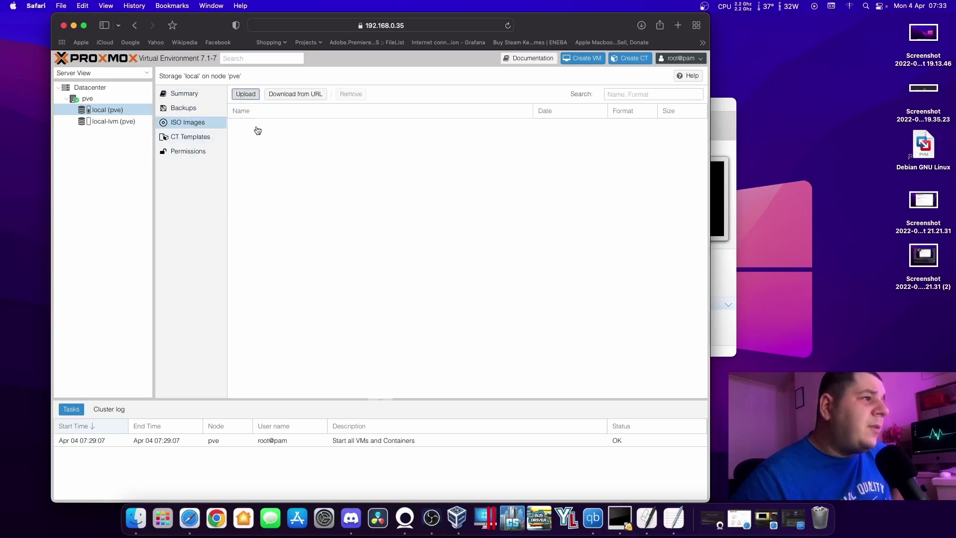
{"action": "left_click", "coordinate": [451, 243]}
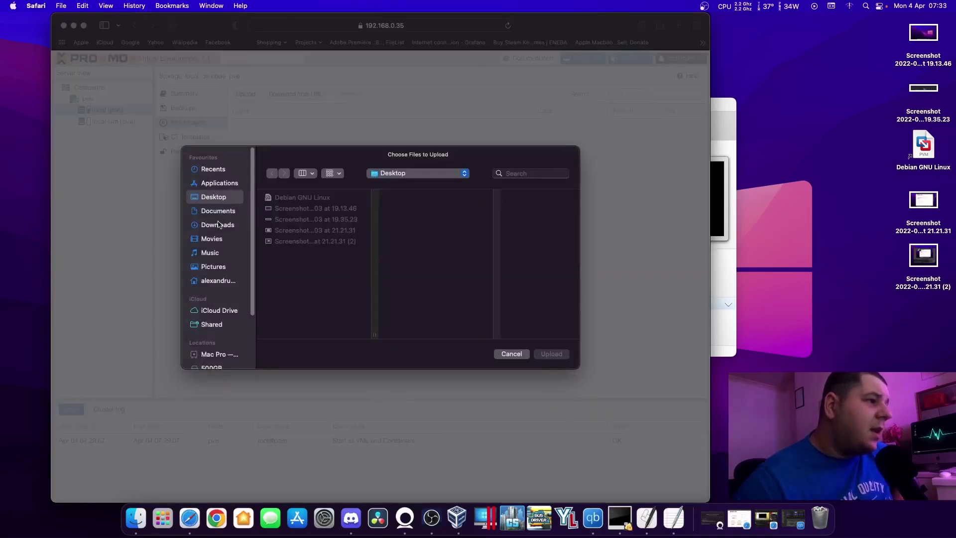
{"action": "left_click", "coordinate": [218, 224]}
{"action": "left_click", "coordinate": [336, 241]}
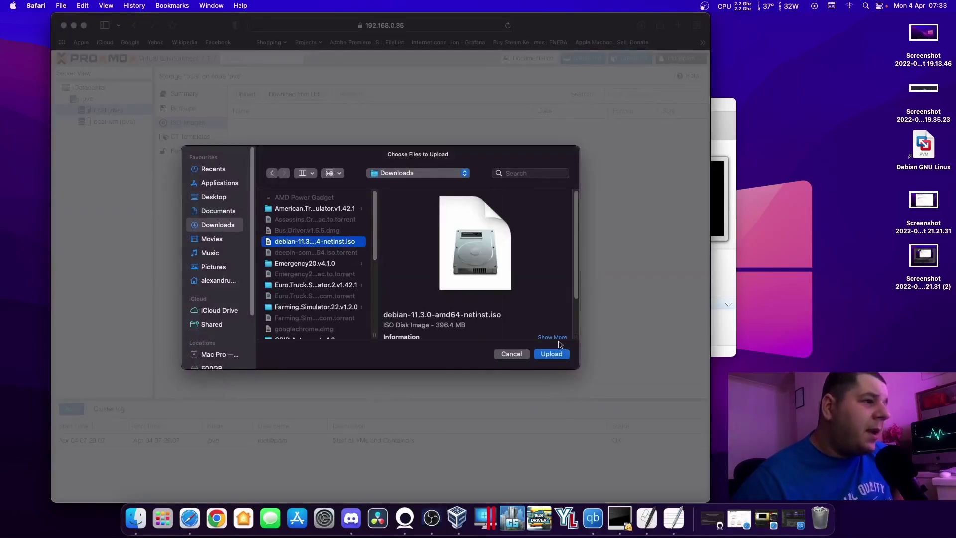
{"action": "left_click", "coordinate": [553, 354]}
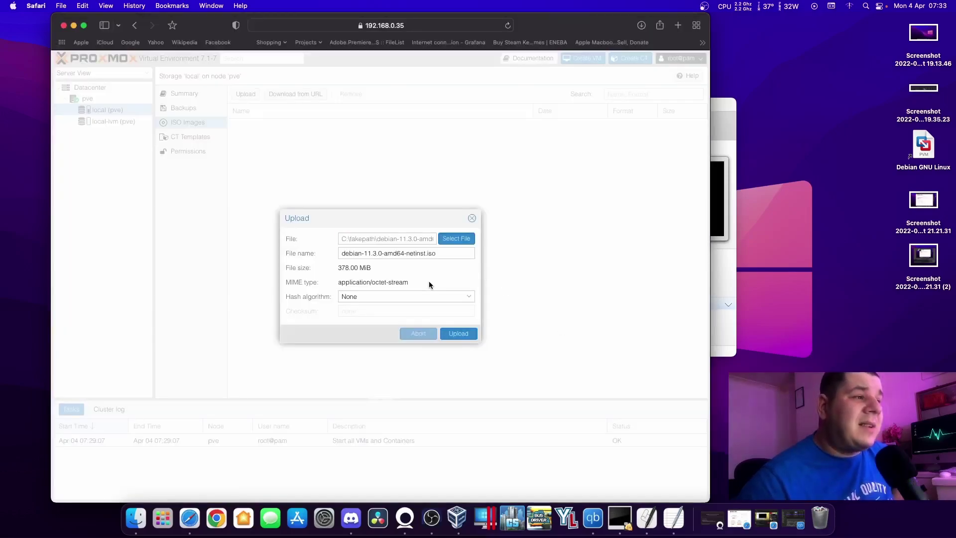
{"action": "left_click", "coordinate": [461, 334]}
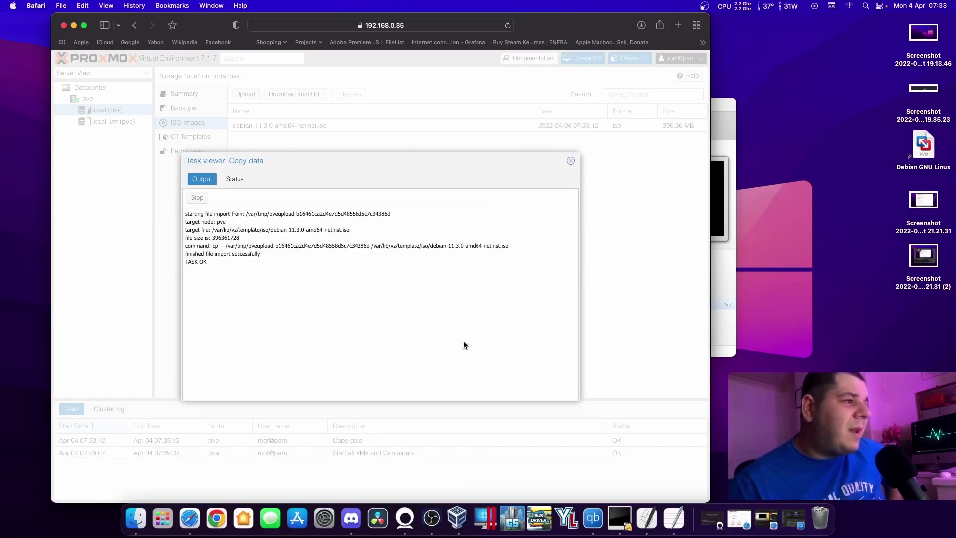
{"action": "left_click", "coordinate": [571, 161]}
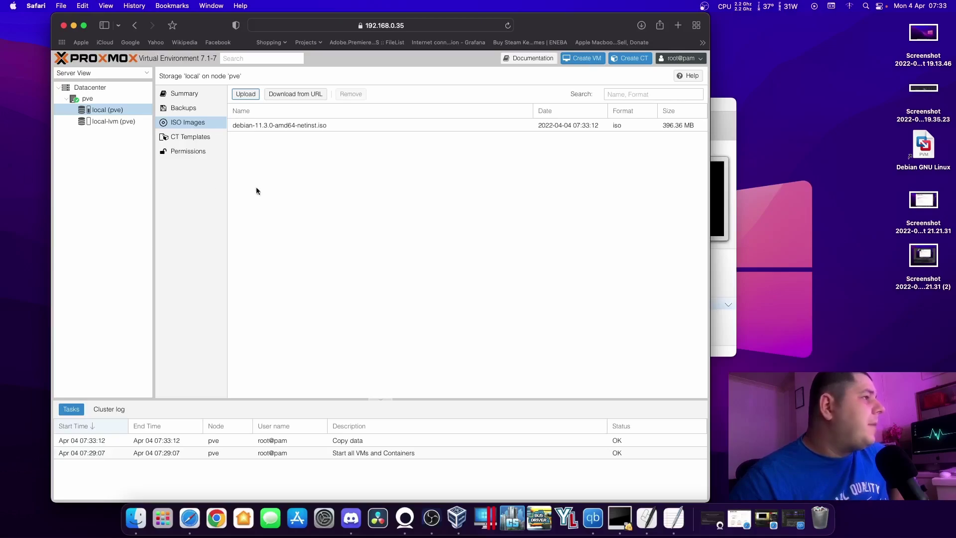
{"action": "left_click", "coordinate": [332, 192]}
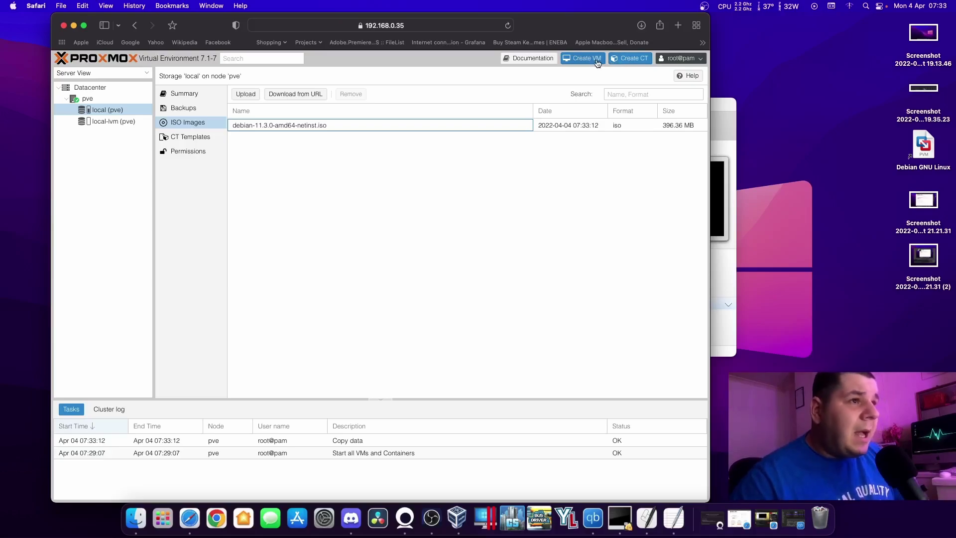
Create a VM on node pve with VM ID 100, correcting the name to Debian.
{"action": "left_click", "coordinate": [581, 58]}
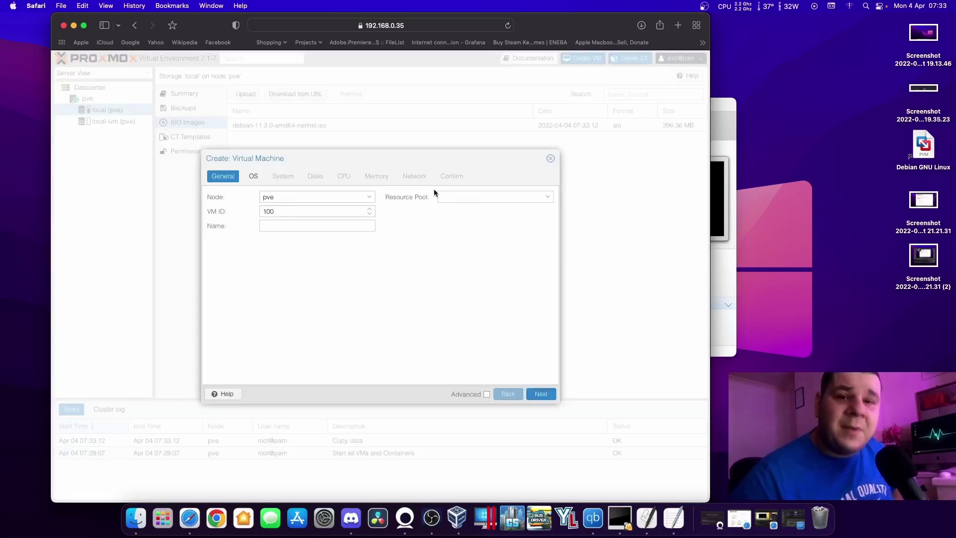
{"action": "left_click", "coordinate": [283, 197]}
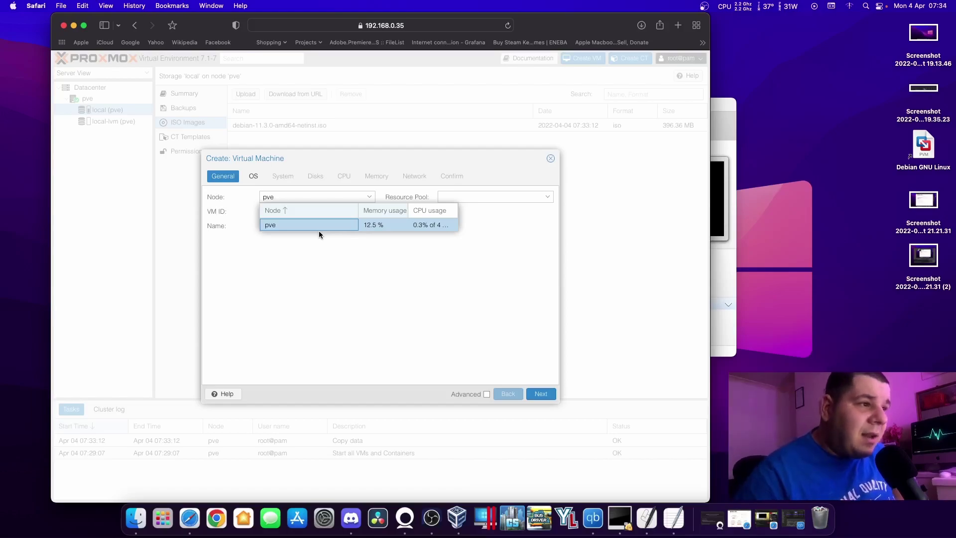
{"action": "left_click", "coordinate": [420, 226]}
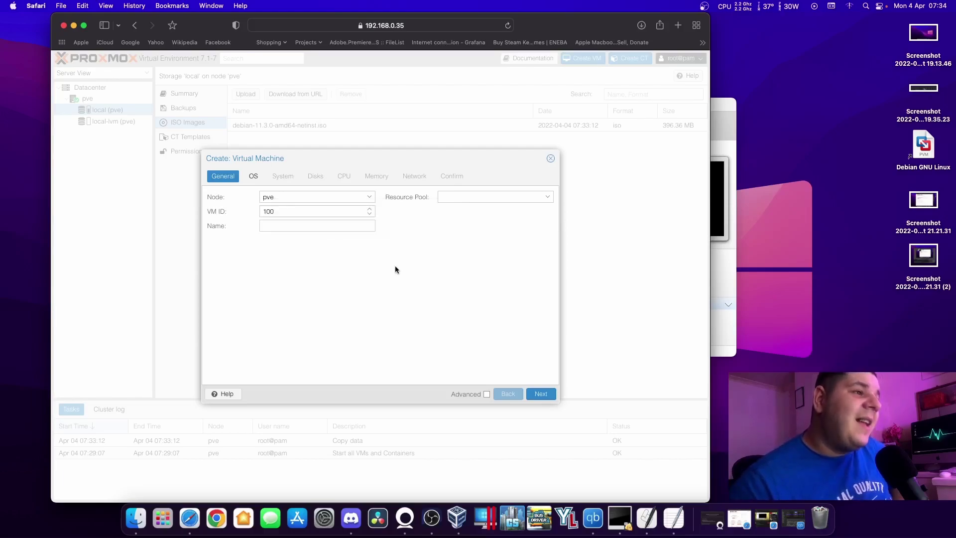
{"action": "left_click", "coordinate": [287, 226]}
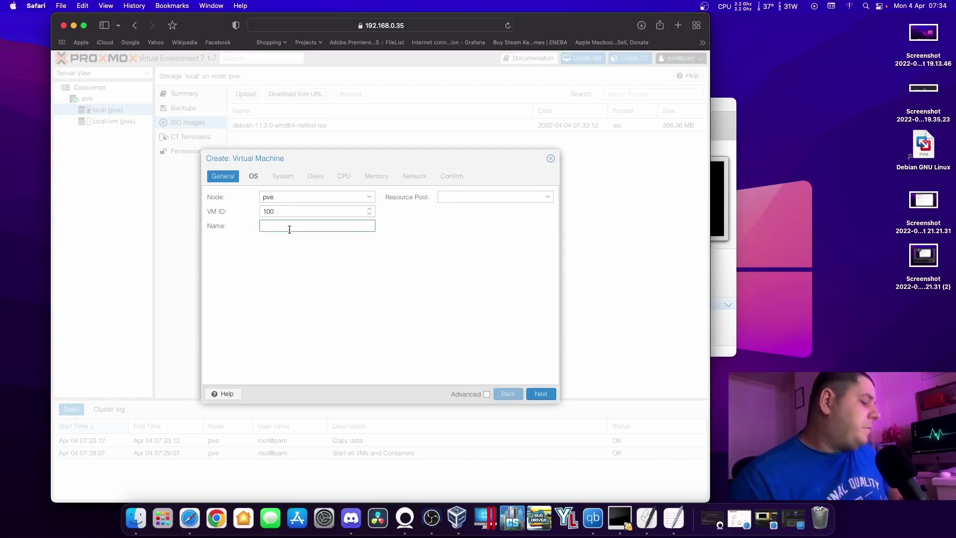
{"action": "type", "text": "debianos"}
{"action": "left_click", "coordinate": [329, 260]}
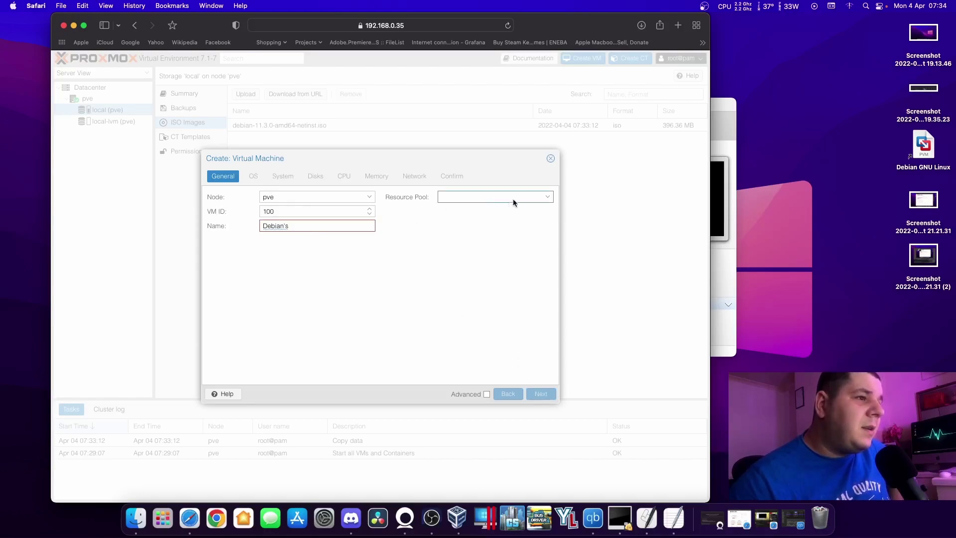
{"action": "left_click", "coordinate": [546, 199]}
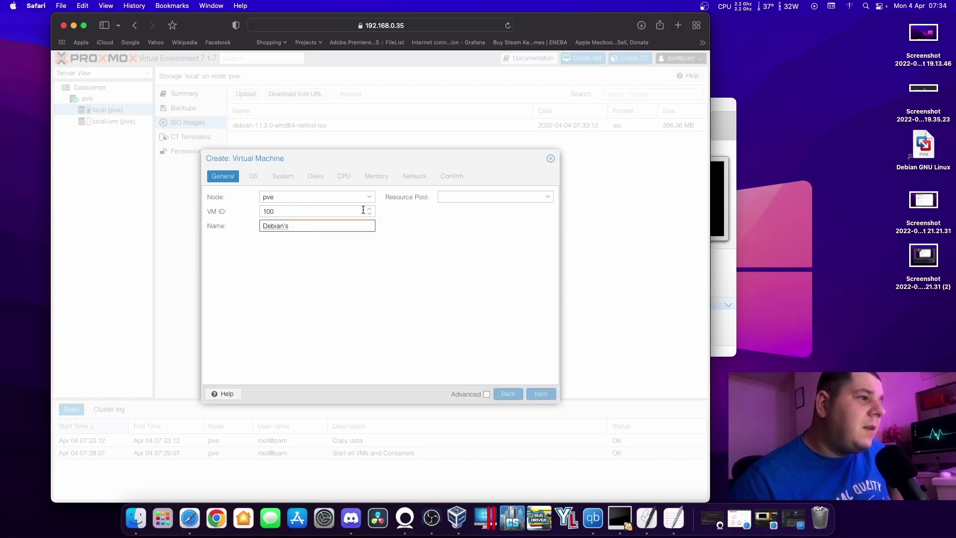
{"action": "left_click", "coordinate": [365, 225]}
{"action": "key", "text": "BackSpace"}
{"action": "key", "text": "BackSpace"}
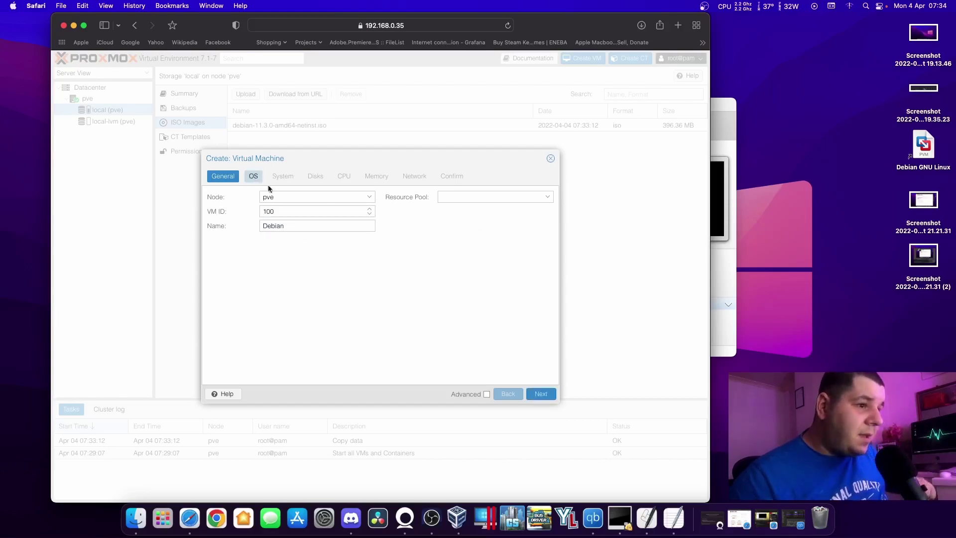
Set the VM's OS to the local debian-11.3.0-amd64-netinst.iso with the Linux 5.x kernel.
{"action": "left_click", "coordinate": [540, 394]}
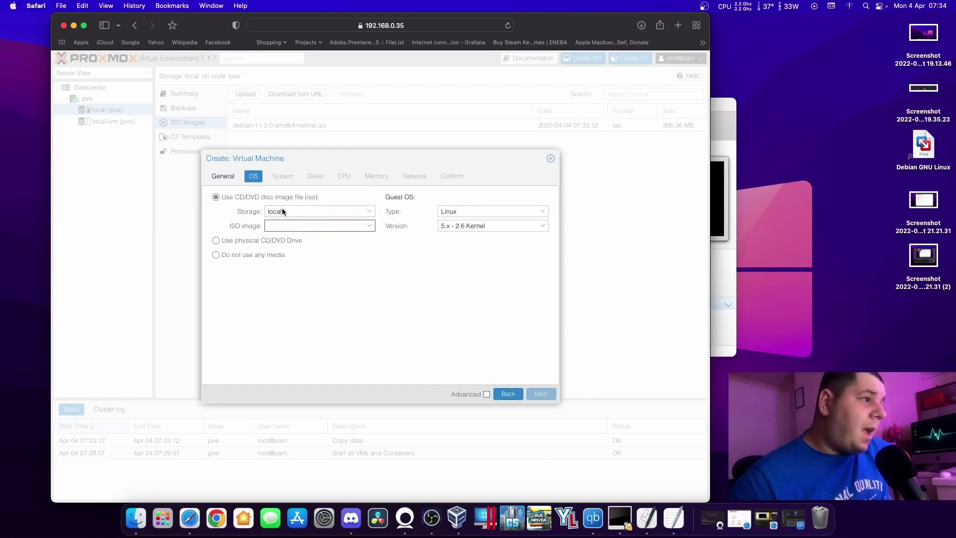
{"action": "left_click", "coordinate": [370, 212]}
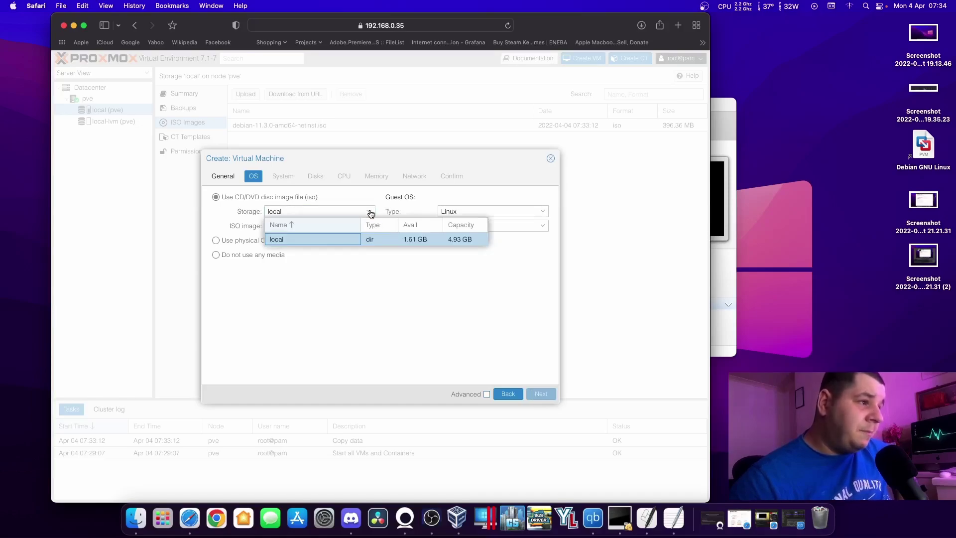
{"action": "left_click", "coordinate": [334, 239]}
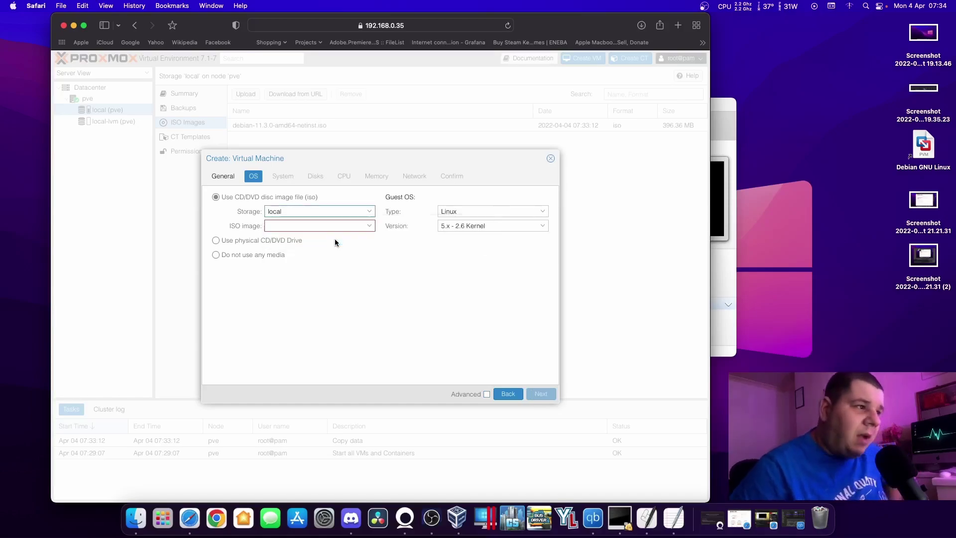
{"action": "left_click", "coordinate": [369, 225]}
{"action": "left_click", "coordinate": [331, 252]}
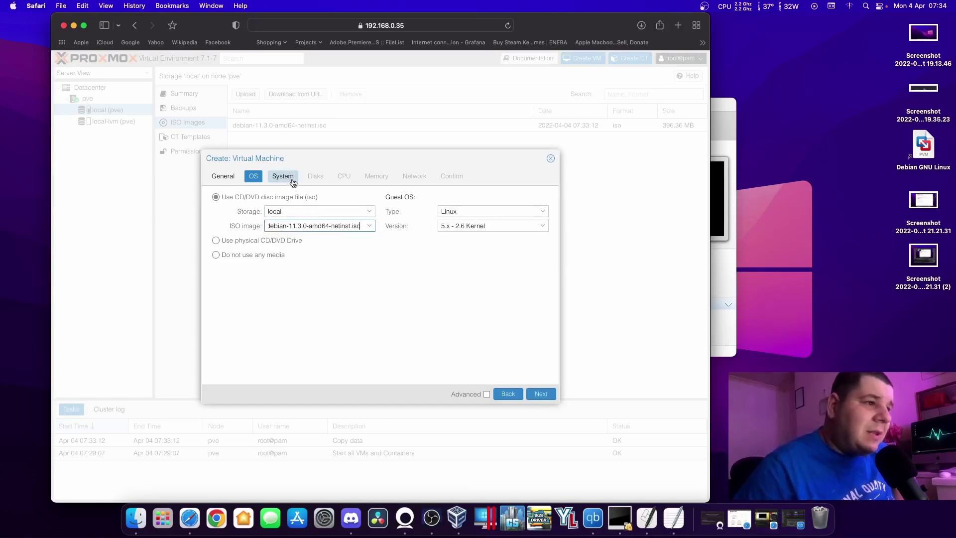
{"action": "left_click", "coordinate": [457, 223]}
{"action": "left_click", "coordinate": [390, 249]}
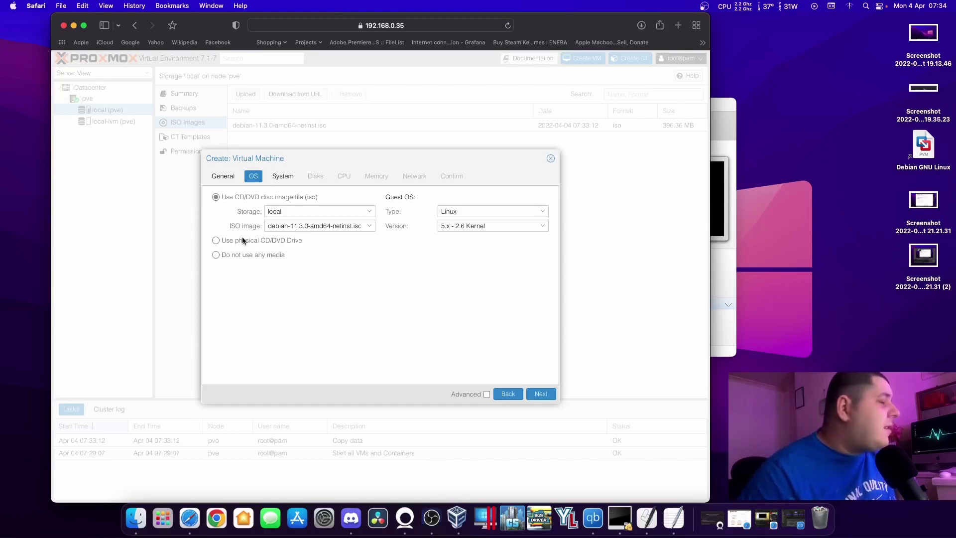
{"action": "left_click", "coordinate": [215, 240]}
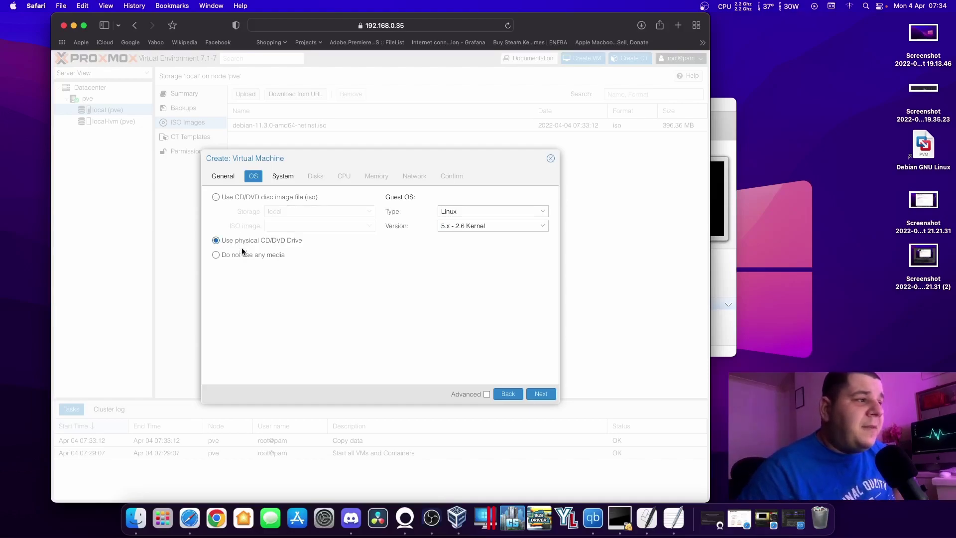
{"action": "left_click", "coordinate": [216, 197]}
{"action": "left_click", "coordinate": [369, 226]}
{"action": "left_click", "coordinate": [319, 252]}
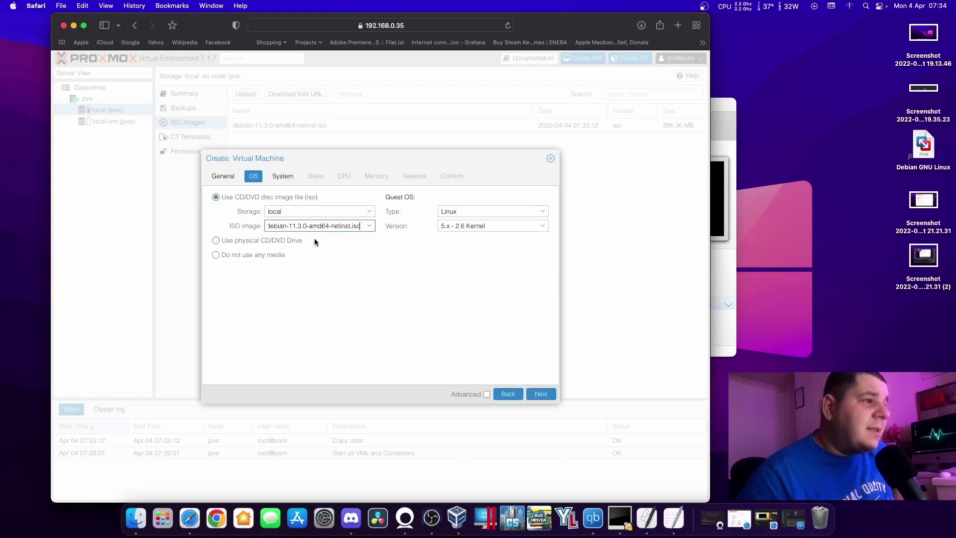
{"action": "left_click", "coordinate": [288, 177]}
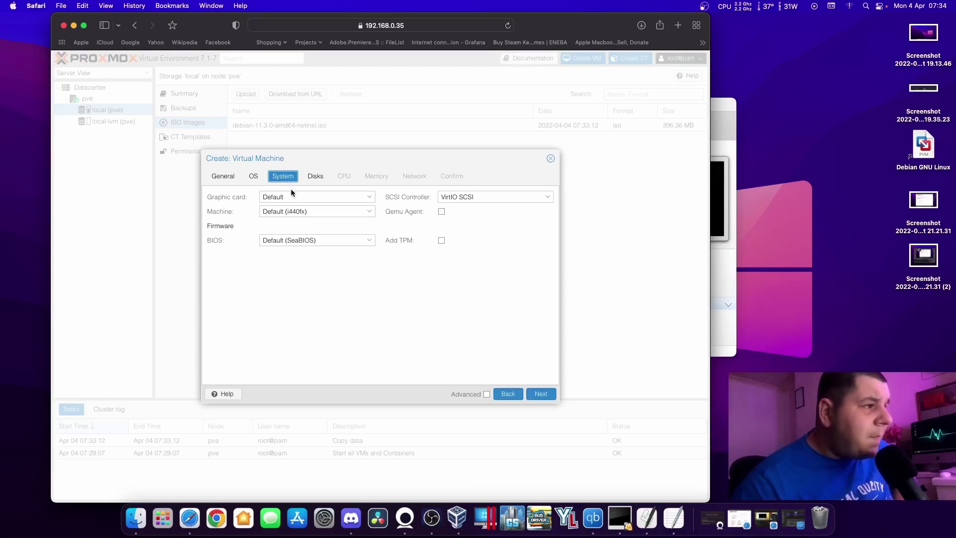
Keep the default graphics card and i440fx machine type in the System settings.
{"action": "left_click", "coordinate": [309, 199]}
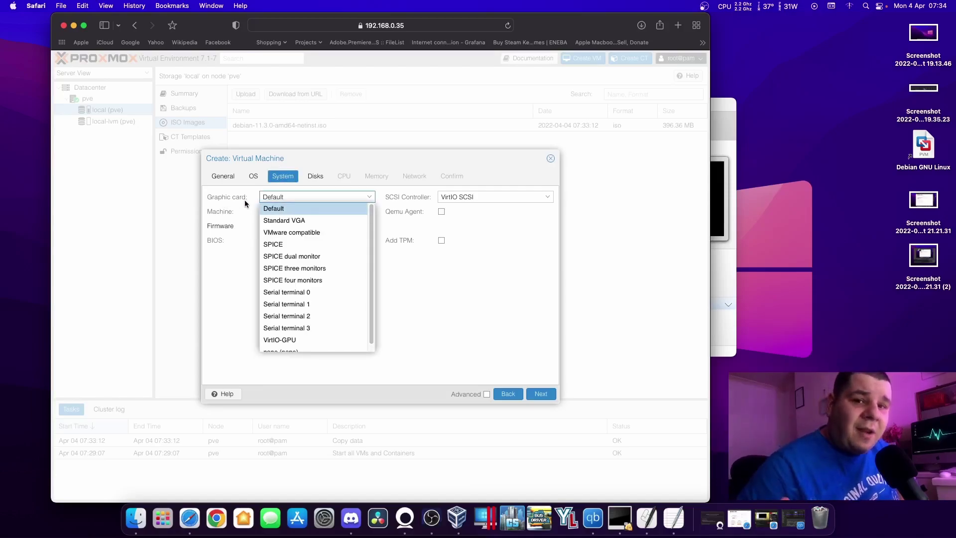
{"action": "left_click", "coordinate": [244, 202]}
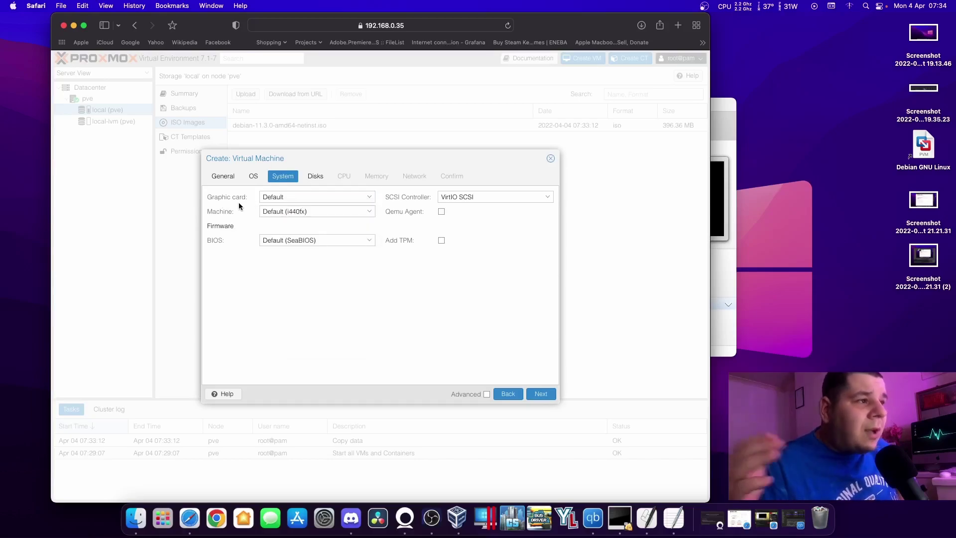
{"action": "left_click", "coordinate": [288, 211]}
{"action": "left_click", "coordinate": [253, 212]}
{"action": "left_click", "coordinate": [253, 212]}
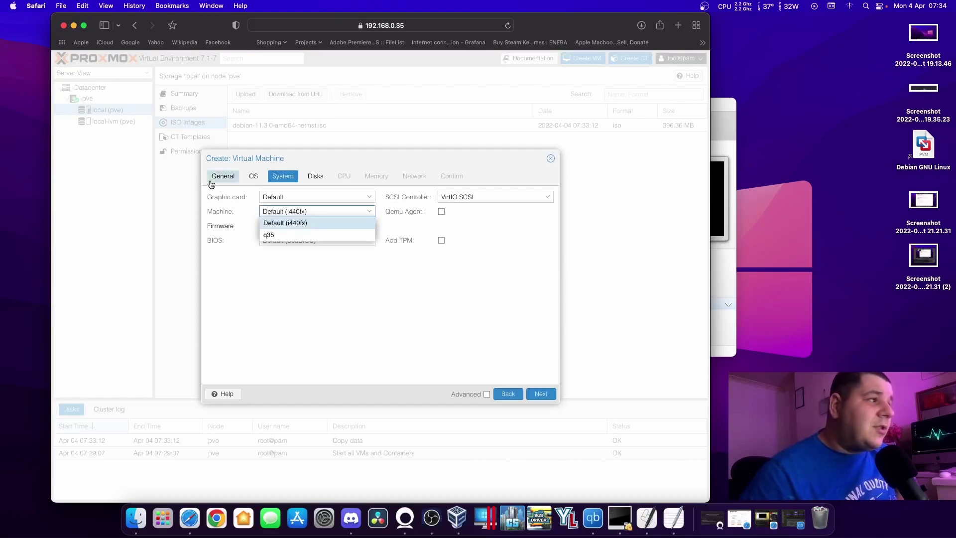
{"action": "left_click", "coordinate": [385, 219]}
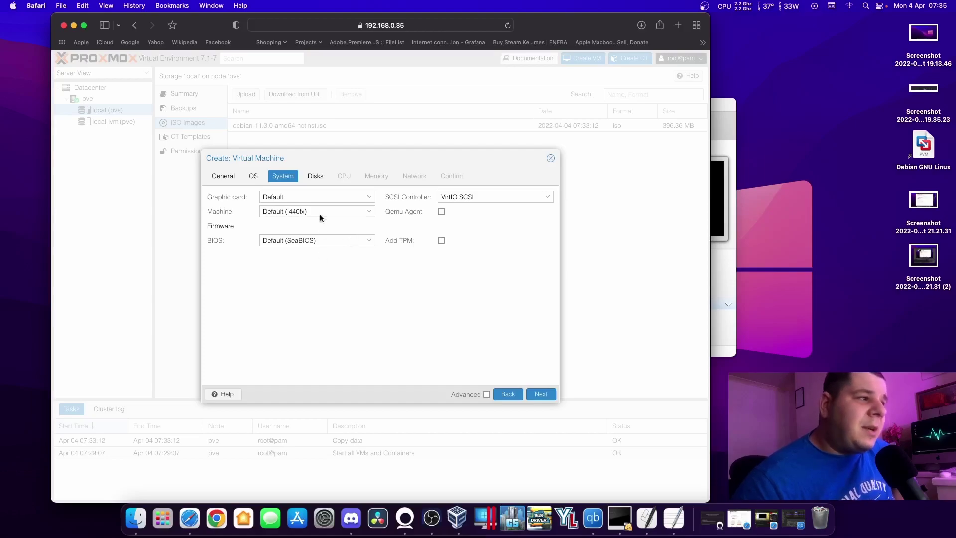
{"action": "left_click", "coordinate": [314, 177]}
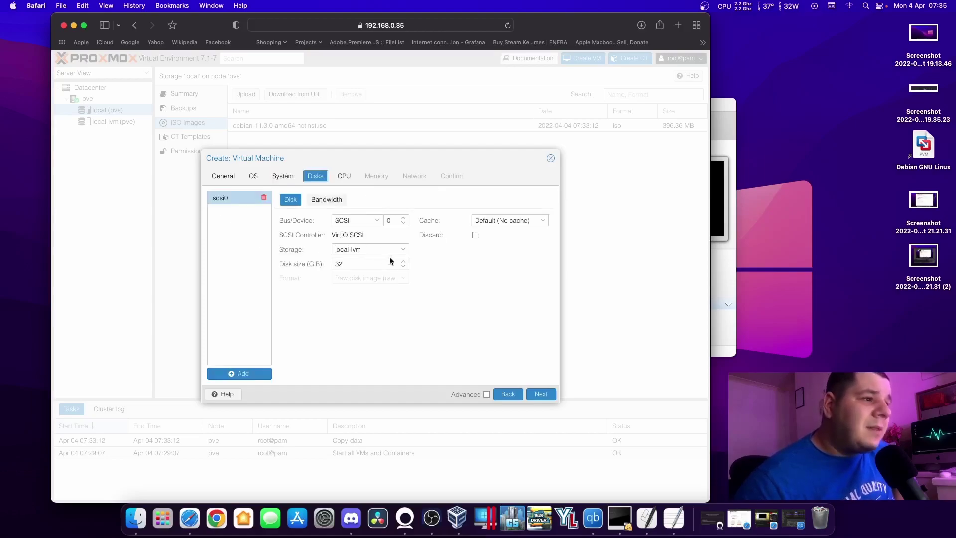
Reduce the scsi0 Disk size from 32 to 15 GiB, checking the Bandwidth limits along the way.
{"action": "left_click", "coordinate": [404, 267]}
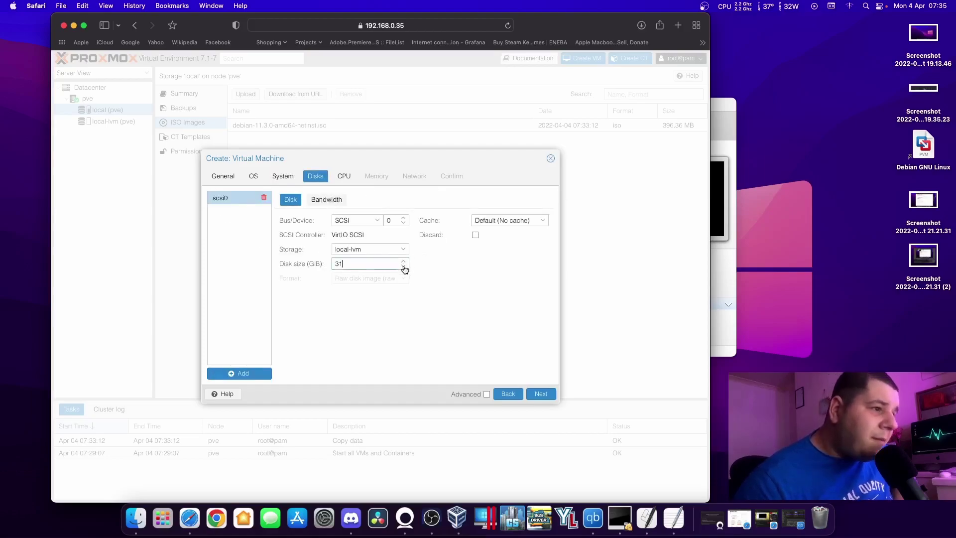
{"action": "left_click_drag", "start_coordinate": [404, 269], "coordinate": [404, 267]}
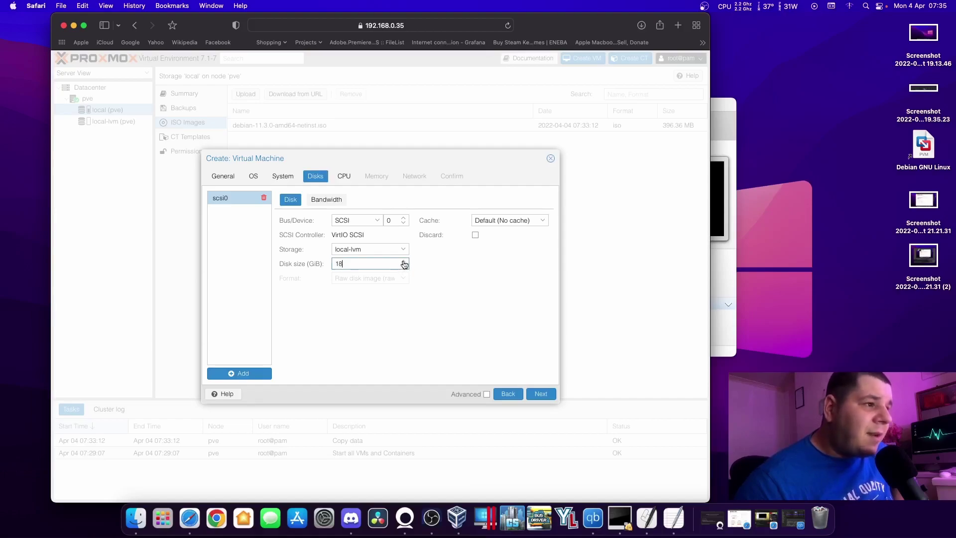
{"action": "left_click", "coordinate": [405, 268]}
{"action": "left_click", "coordinate": [405, 267]}
{"action": "left_click", "coordinate": [470, 274]}
{"action": "left_click", "coordinate": [346, 205]}
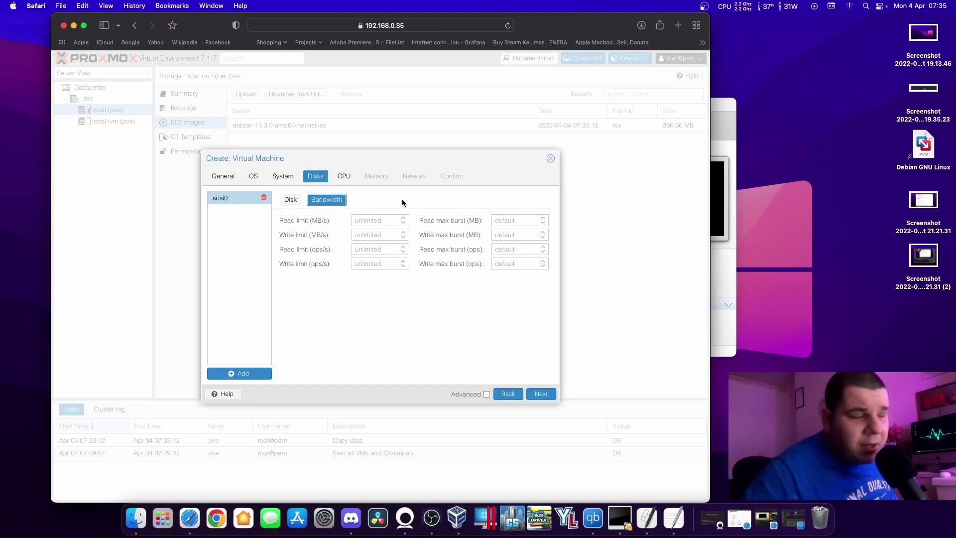
{"action": "left_click", "coordinate": [290, 199]}
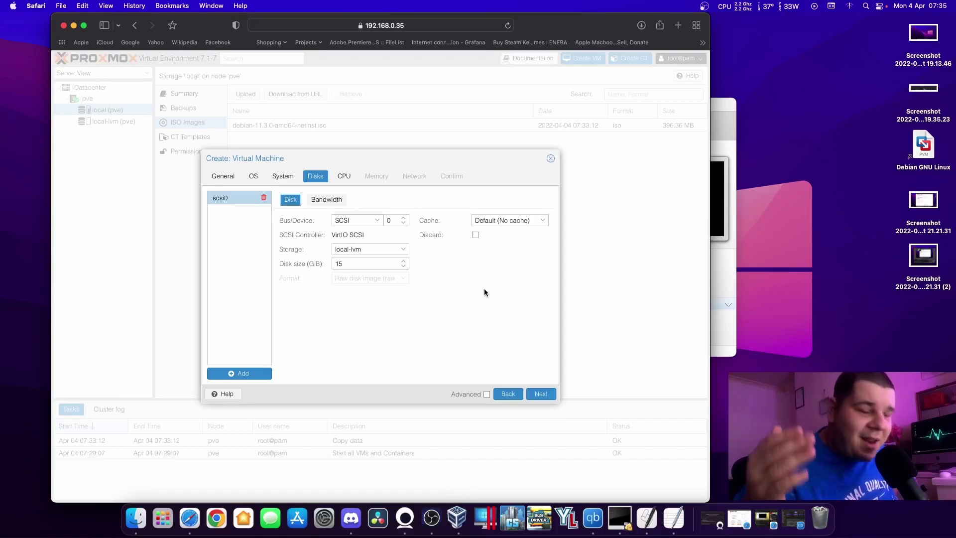
{"action": "left_click", "coordinate": [349, 181]}
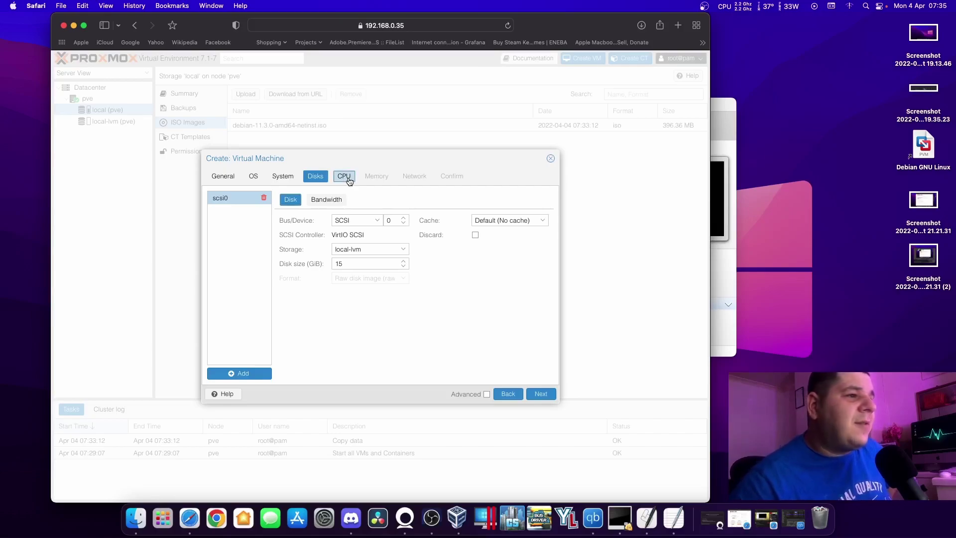
Give the VM 2 CPU sockets with 2 cores each.
{"action": "left_click", "coordinate": [369, 194]}
{"action": "left_click", "coordinate": [369, 209]}
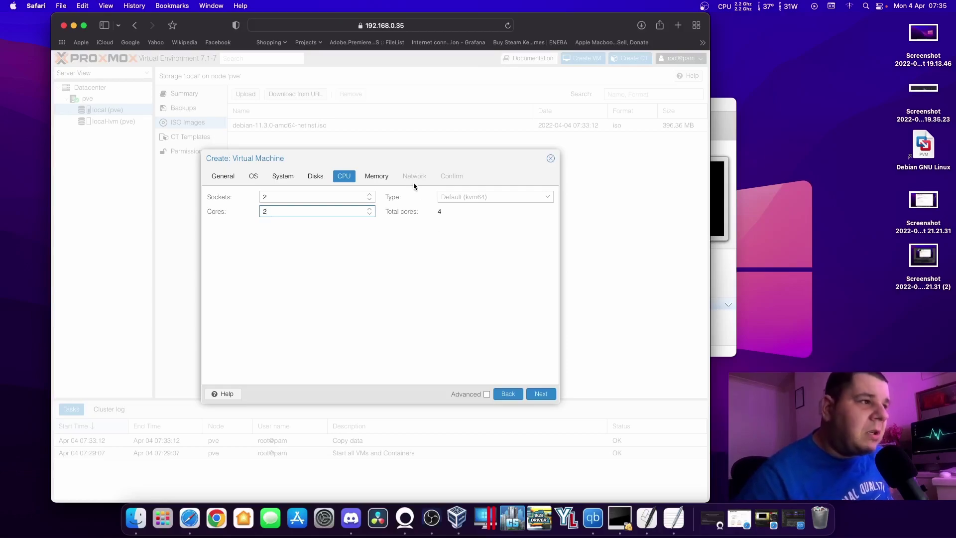
{"action": "left_click", "coordinate": [376, 176]}
Set the VM's memory to 4160 MiB.
{"action": "left_click", "coordinate": [370, 195]}
{"action": "left_click", "coordinate": [370, 195]}
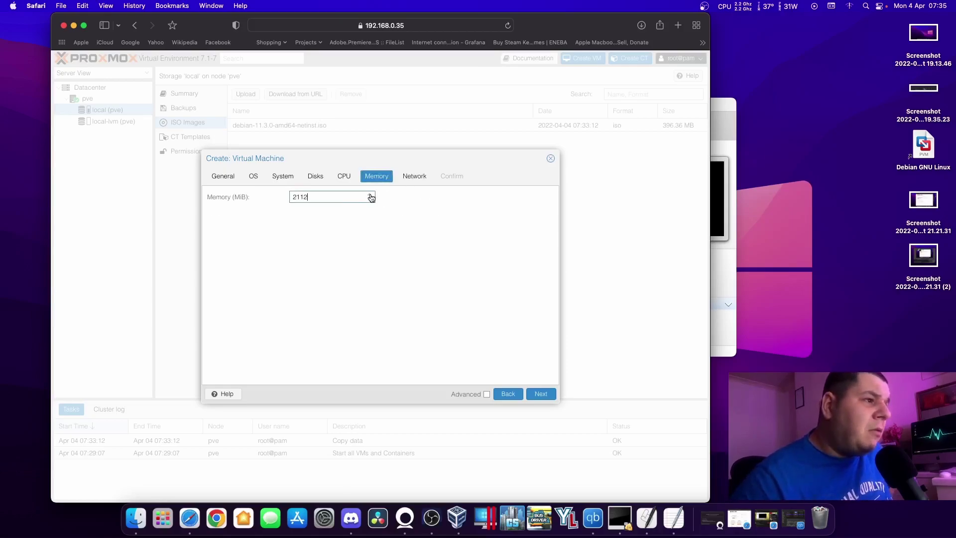
{"action": "left_click", "coordinate": [370, 196]}
{"action": "left_click", "coordinate": [371, 196]}
{"action": "left_click", "coordinate": [371, 195]}
{"action": "left_click", "coordinate": [371, 196]}
{"action": "left_click", "coordinate": [370, 196]}
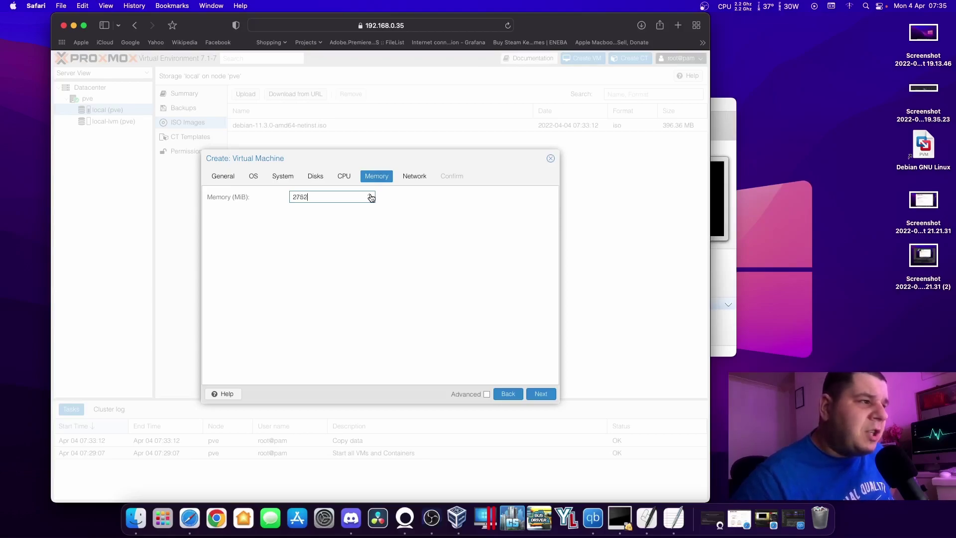
{"action": "scroll", "coordinate": [371, 197], "scroll_direction": "up", "scroll_amount": 7}
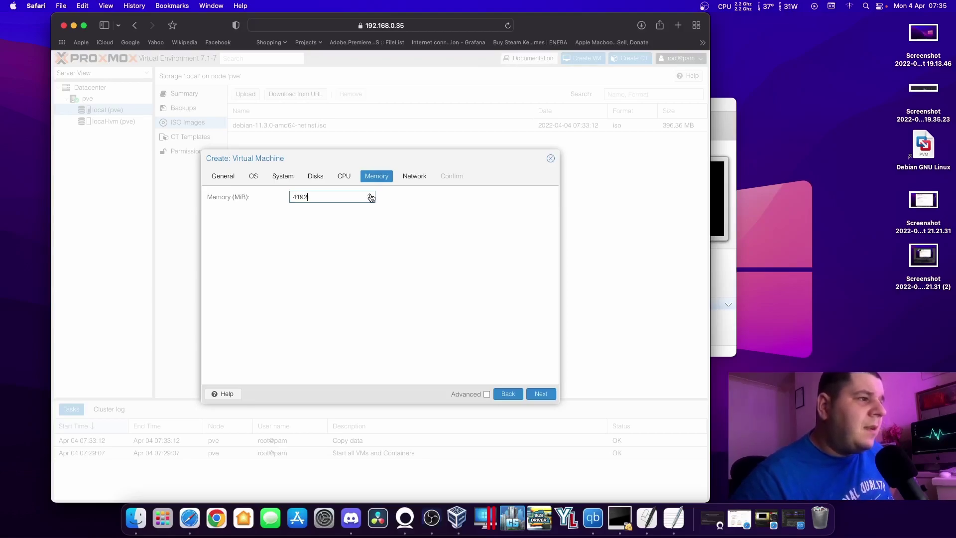
{"action": "left_click", "coordinate": [373, 202]}
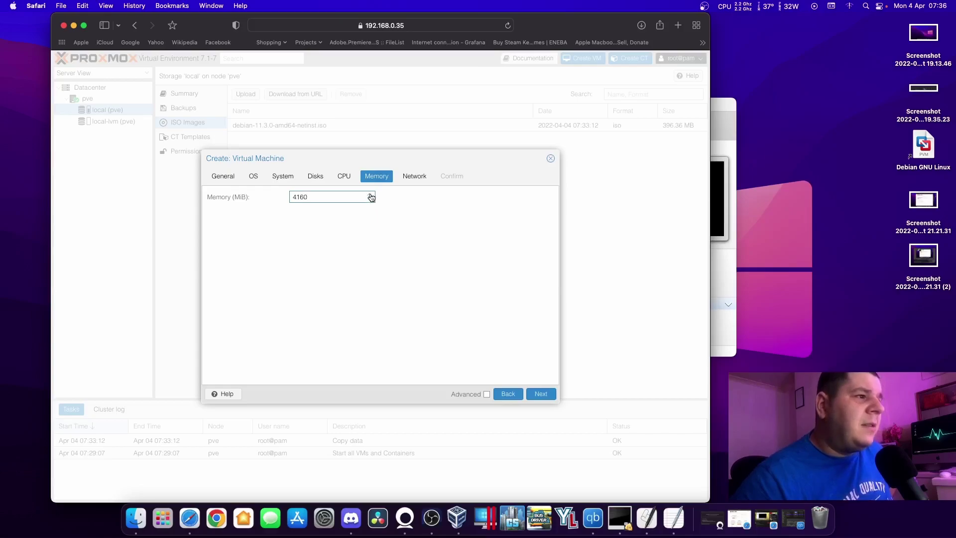
Keep vmbr0 as the network bridge and bring up the Confirm summary.
{"action": "left_click", "coordinate": [540, 394]}
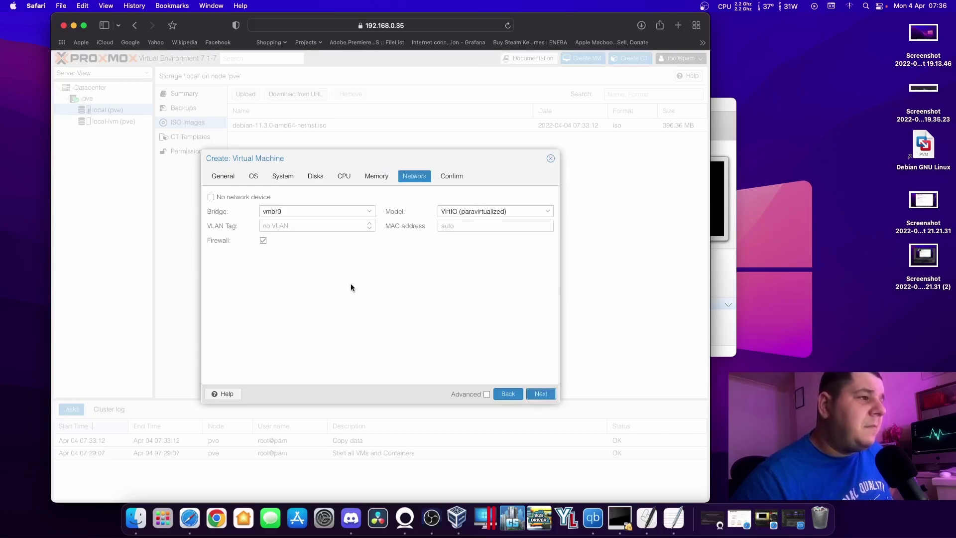
{"action": "left_click", "coordinate": [369, 211]}
{"action": "left_click", "coordinate": [389, 253]}
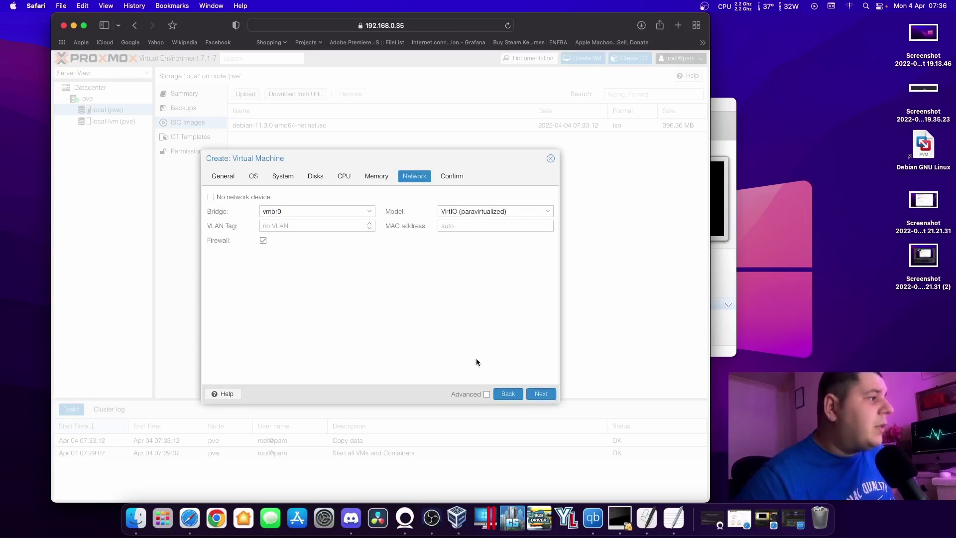
{"action": "left_click", "coordinate": [546, 398]}
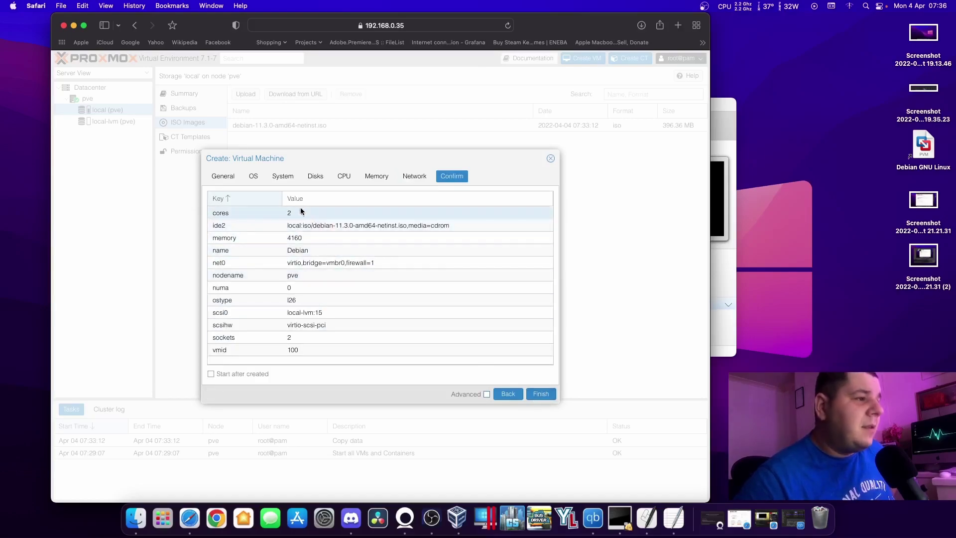
Finish the wizard to create VM 100 'Debian' with the confirmed settings.
{"action": "left_click", "coordinate": [539, 396]}
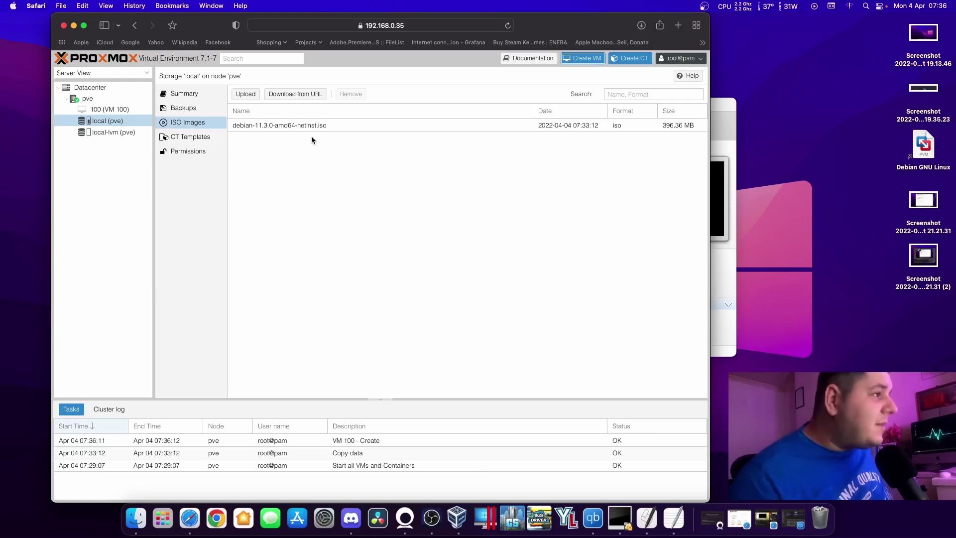
Open VM 100's Console and dismiss the connection-failure banner.
{"action": "left_click", "coordinate": [113, 109]}
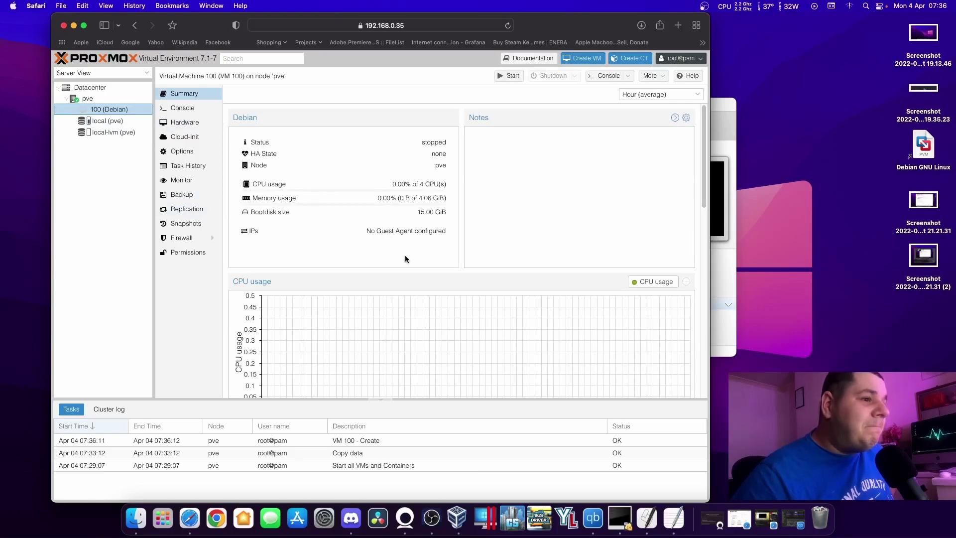
{"action": "left_click", "coordinate": [188, 112]}
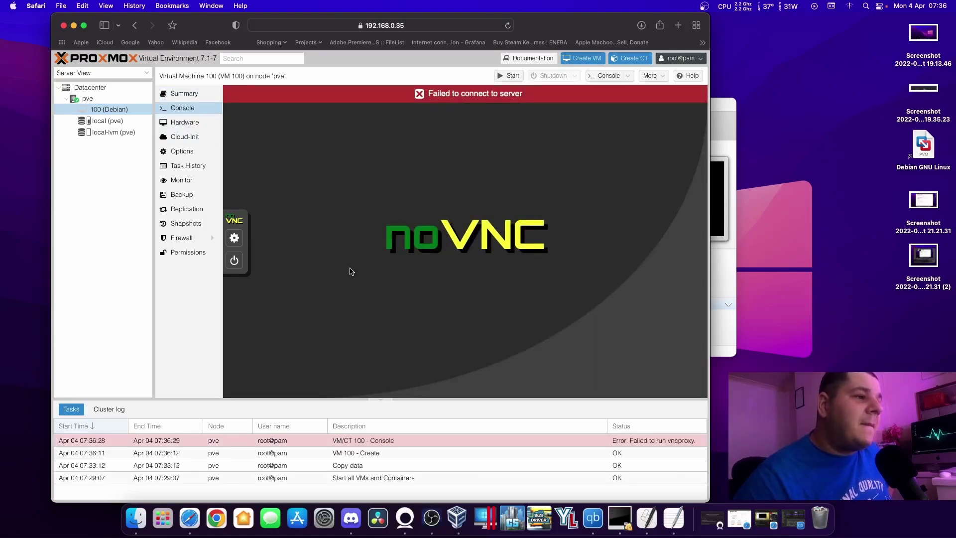
{"action": "left_click", "coordinate": [419, 95]}
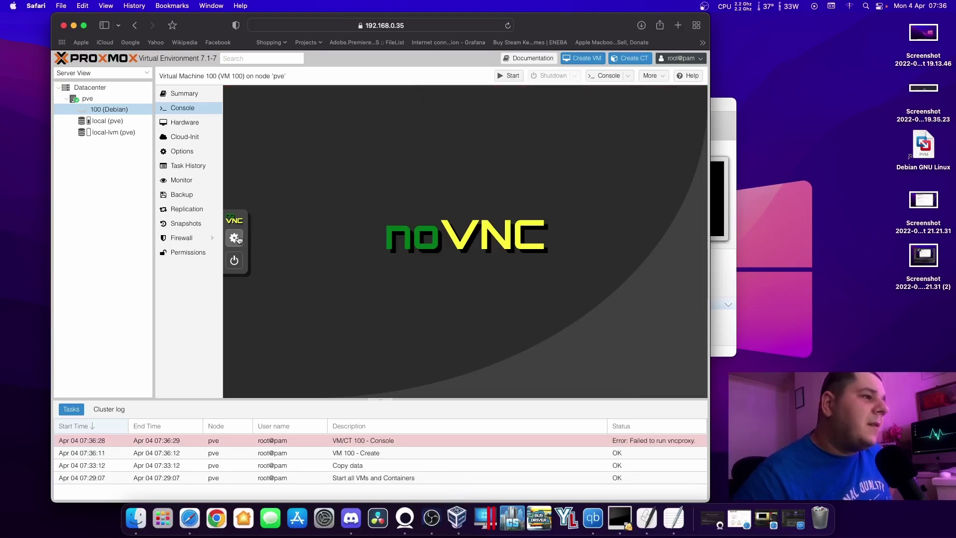
Start VM 100 from the noVNC power panel, hit the KVM error, then switch to VirtualBox.
{"action": "left_click", "coordinate": [234, 260]}
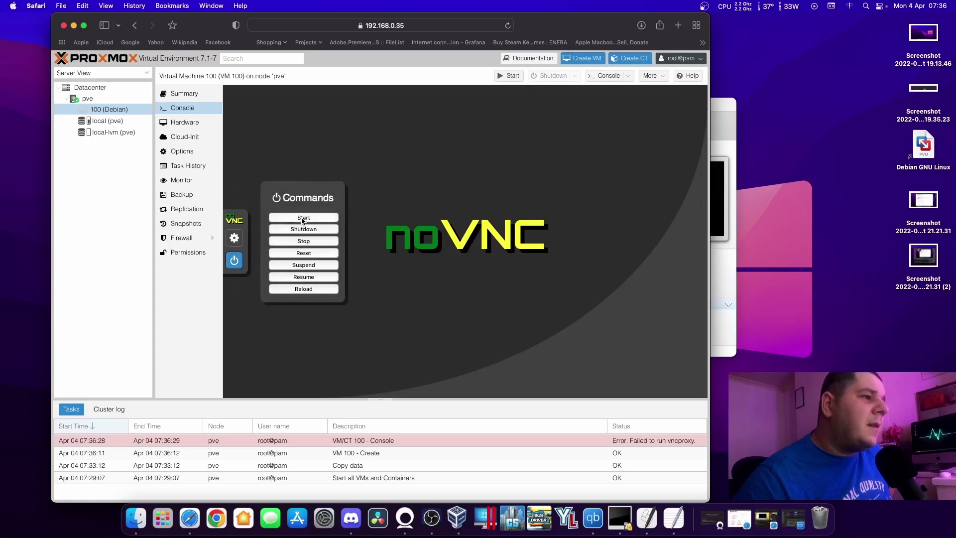
{"action": "left_click", "coordinate": [303, 217]}
{"action": "left_click", "coordinate": [472, 272]}
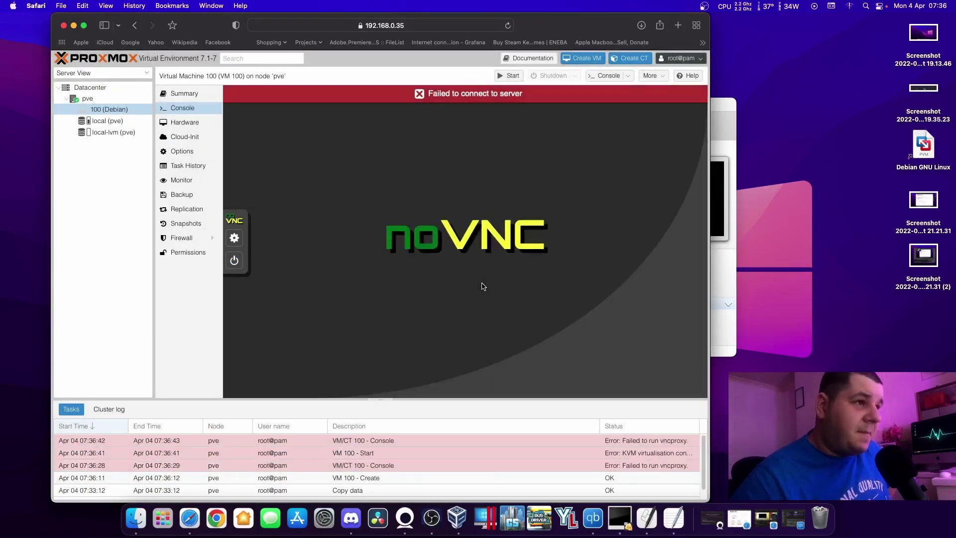
{"action": "left_click", "coordinate": [420, 94]}
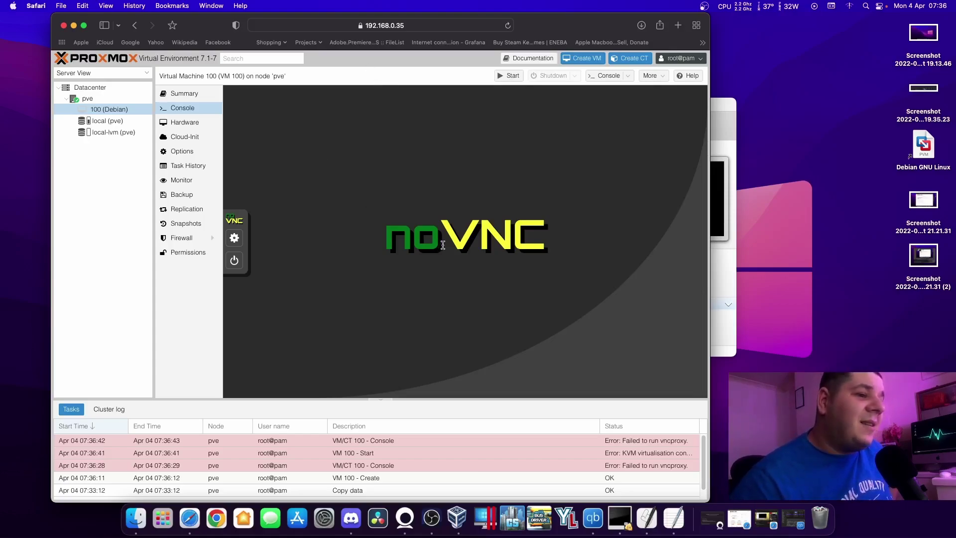
{"action": "left_click", "coordinate": [626, 507]}
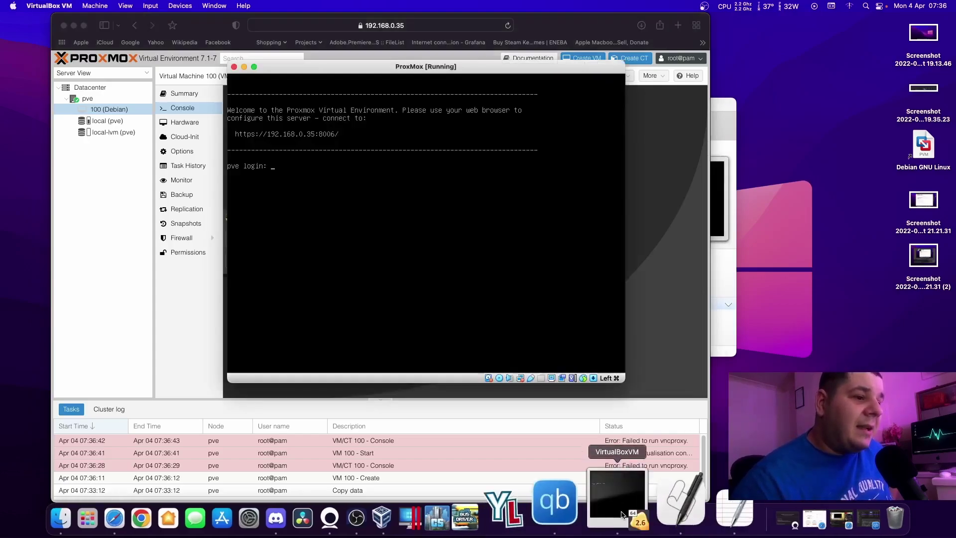
Close the ProxMox machine window and power it off.
{"action": "left_click", "coordinate": [95, 6]}
{"action": "left_click", "coordinate": [363, 206]}
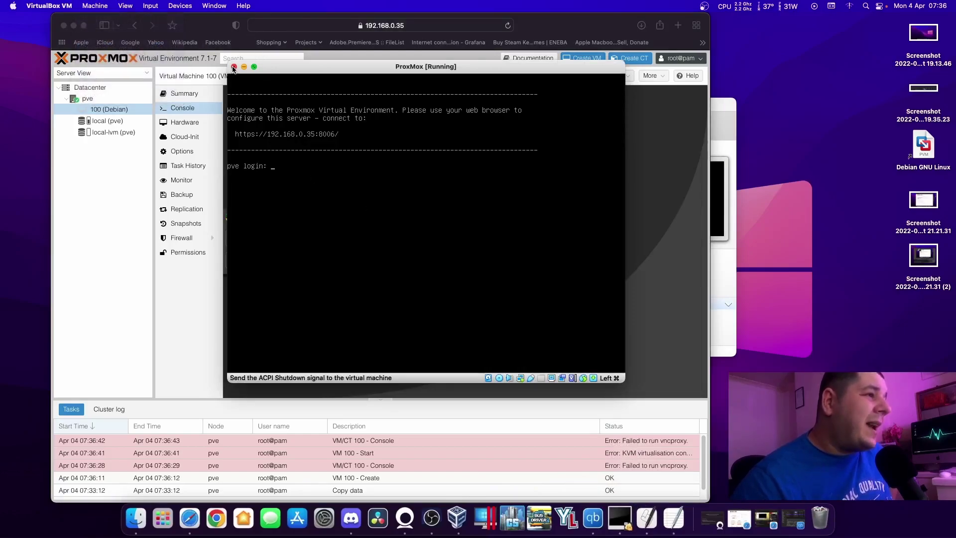
{"action": "left_click", "coordinate": [233, 67]}
{"action": "left_click", "coordinate": [441, 233]}
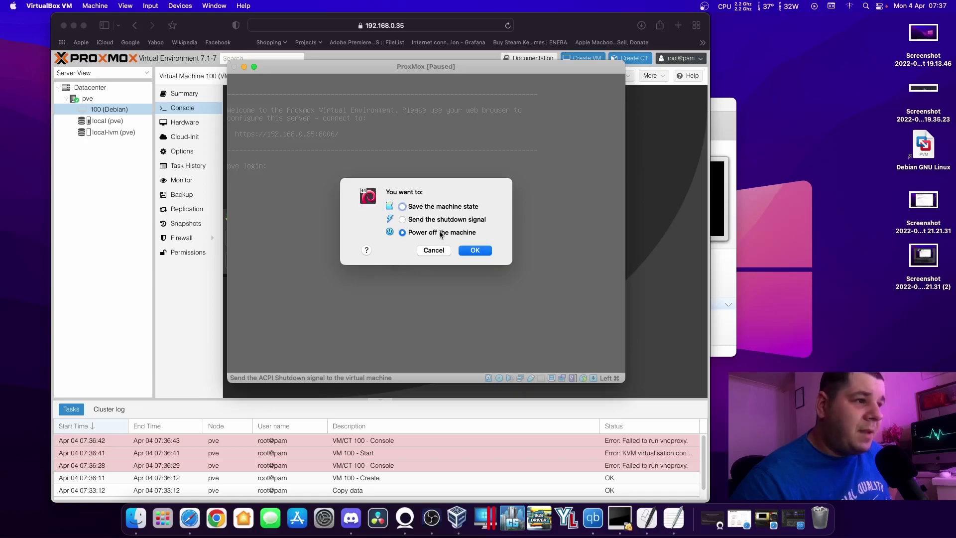
{"action": "left_click", "coordinate": [481, 252]}
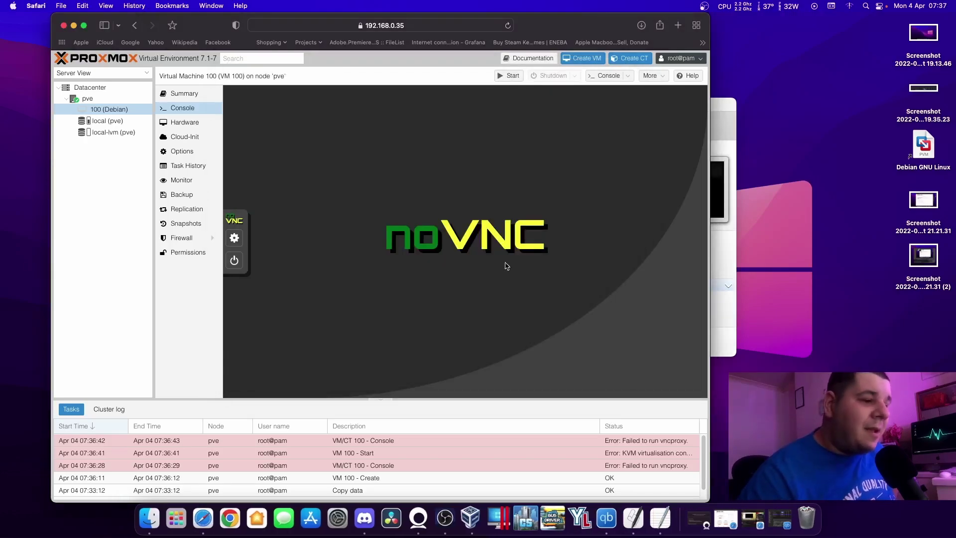
Enable Nested VT-x/AMD-V in the ProxMox machine's Processor settings and start it again.
{"action": "left_click", "coordinate": [470, 517]}
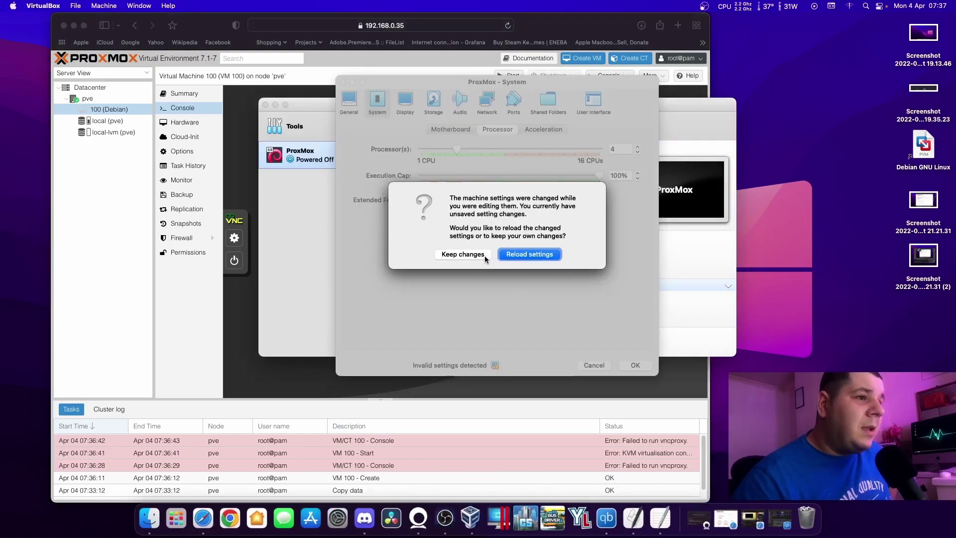
{"action": "left_click", "coordinate": [522, 255]}
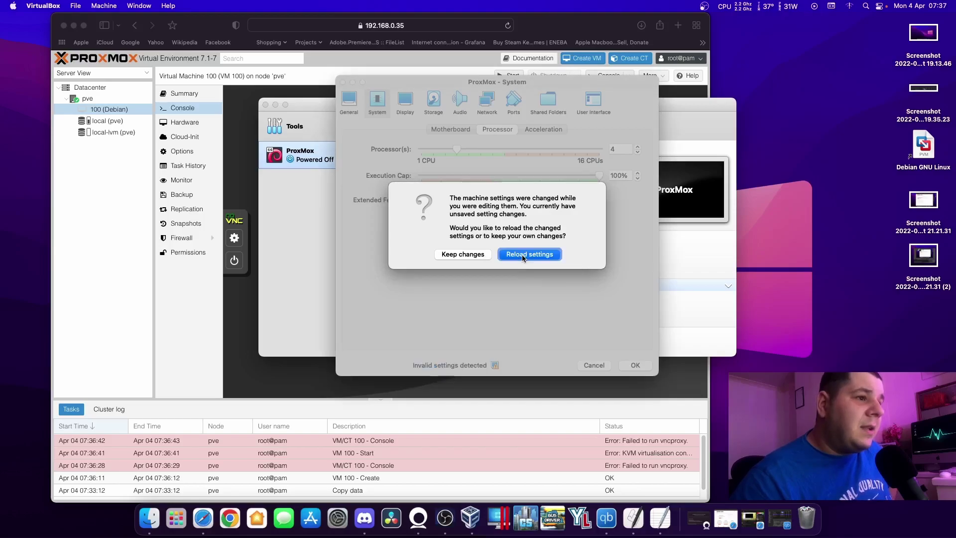
{"action": "left_click", "coordinate": [462, 253]}
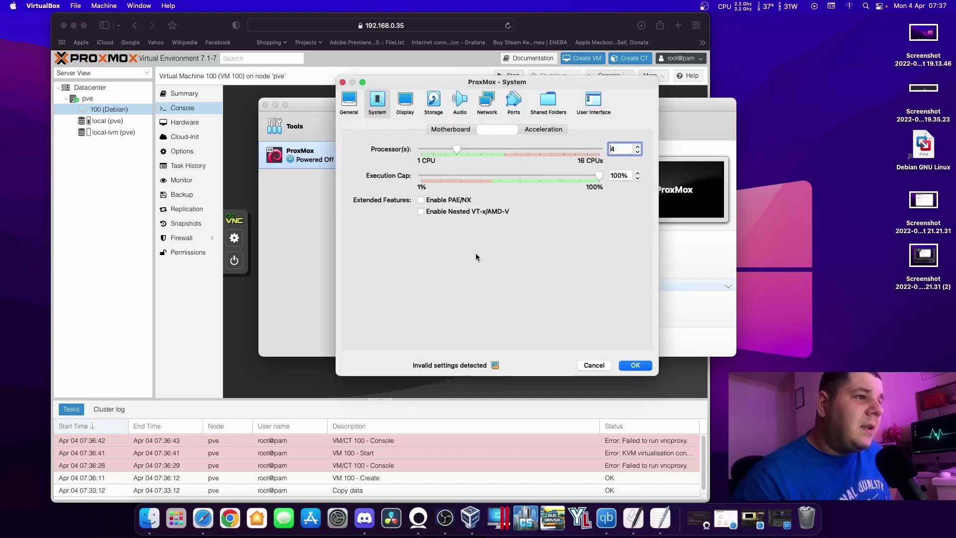
{"action": "left_click", "coordinate": [421, 211]}
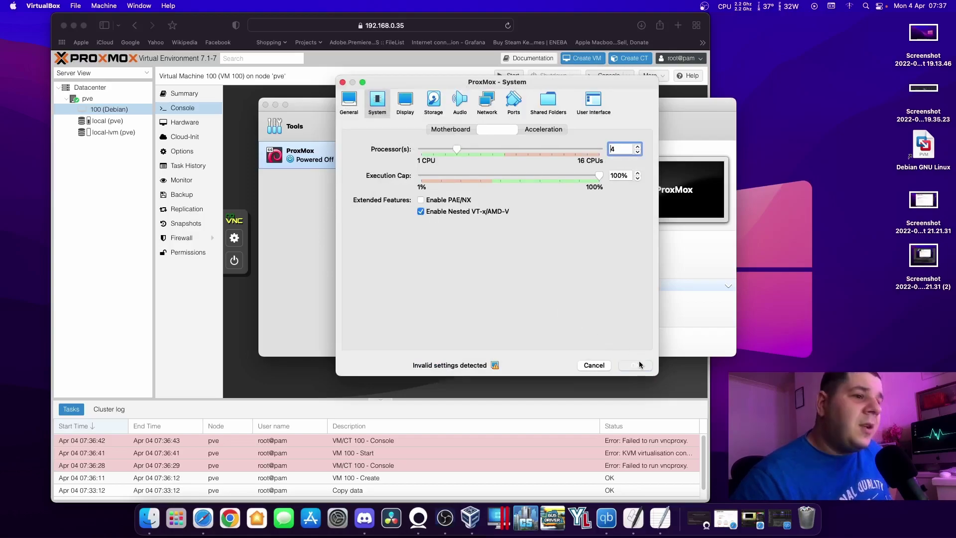
{"action": "left_click", "coordinate": [639, 365]}
{"action": "left_click", "coordinate": [509, 121]}
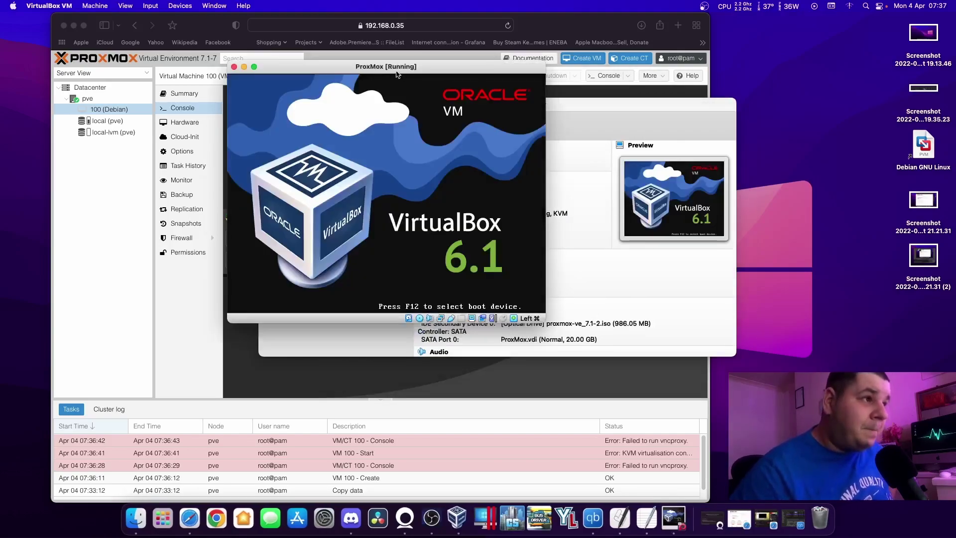
Boot the ProxMox machine through the F12 boot-device menu to the pve login prompt.
{"action": "key", "text": "F12"}
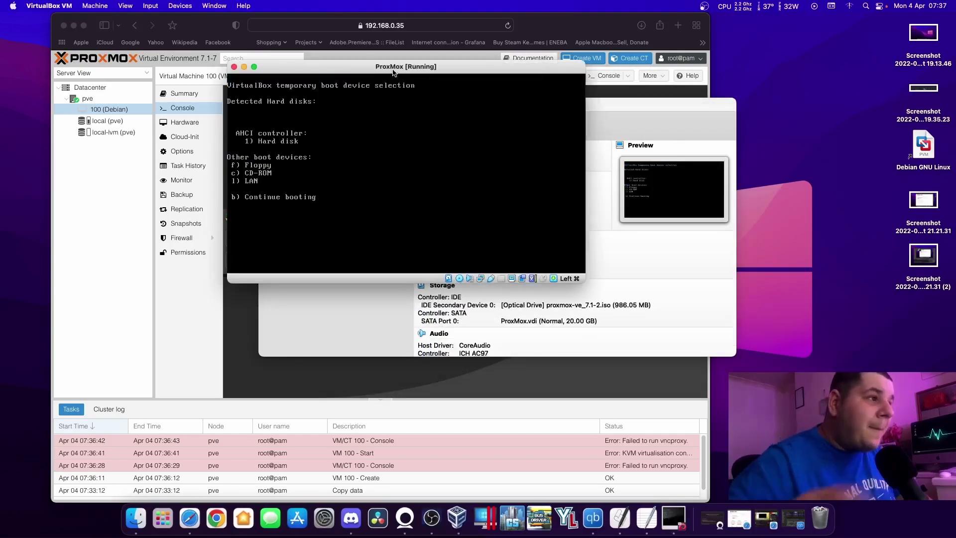
{"action": "key", "text": "c"}
{"action": "key", "text": "Return"}
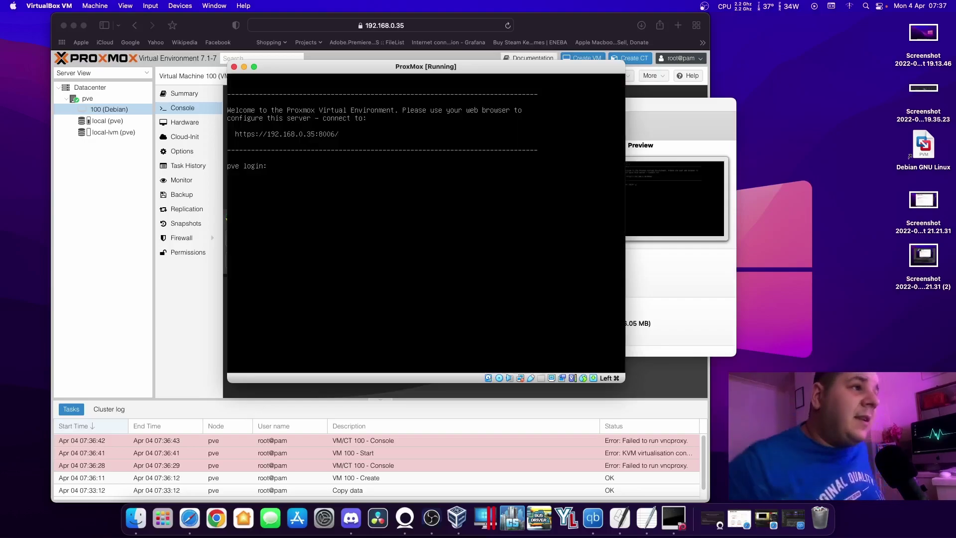
Reload the Proxmox web page in the browser and dismiss the console connection error.
{"action": "left_click", "coordinate": [538, 20]}
{"action": "right_click", "coordinate": [353, 81]}
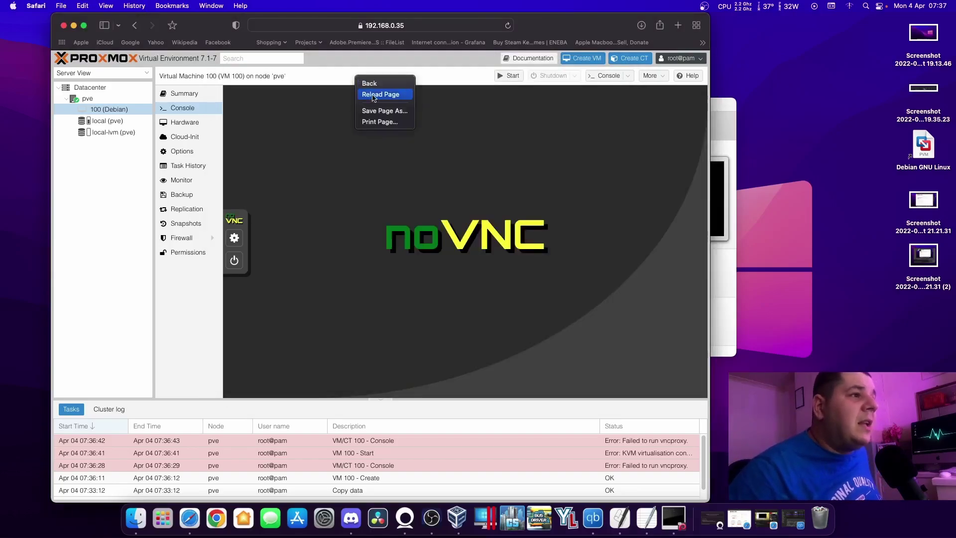
{"action": "left_click", "coordinate": [378, 97]}
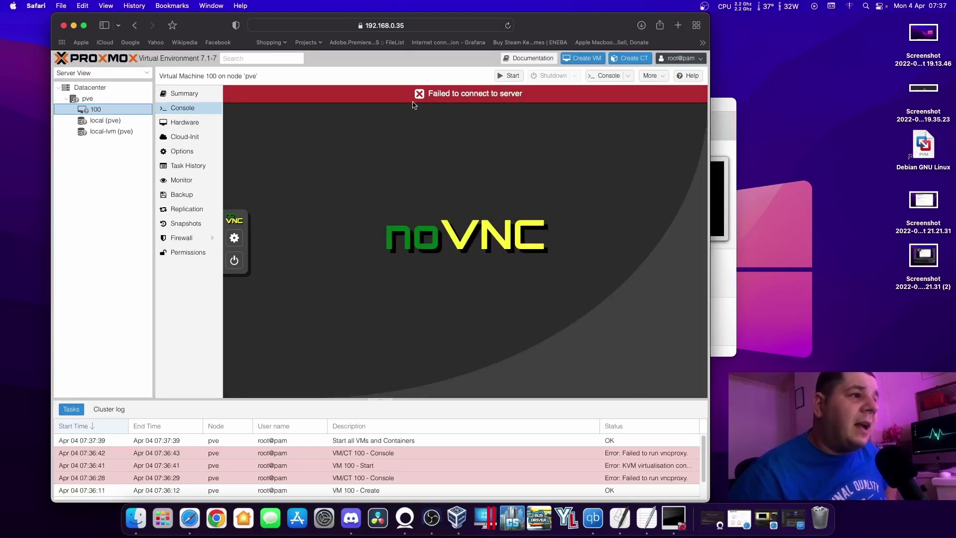
{"action": "left_click", "coordinate": [416, 98]}
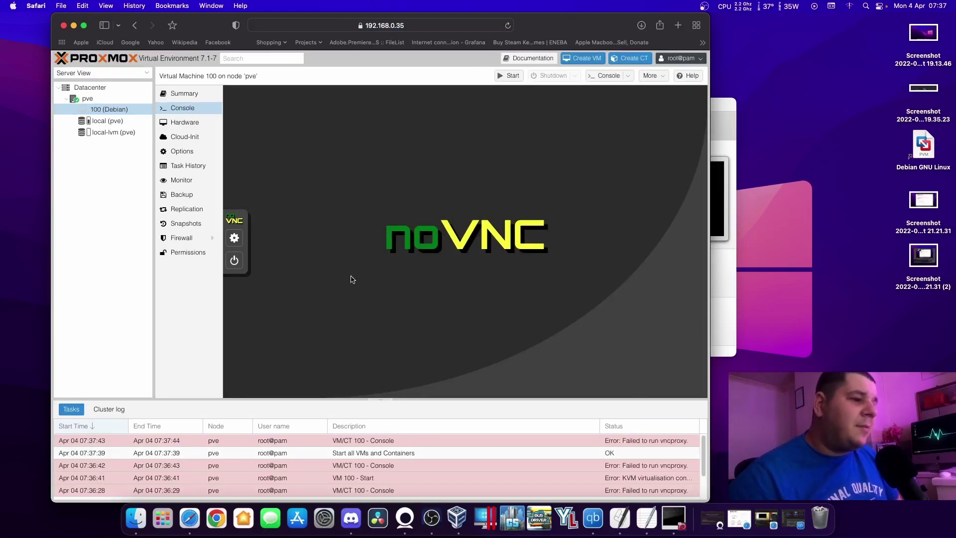
Review VM 100's Hardware and Cloud-Init settings, start it, and watch it boot in Console.
{"action": "left_click", "coordinate": [186, 123]}
{"action": "left_click", "coordinate": [185, 136]}
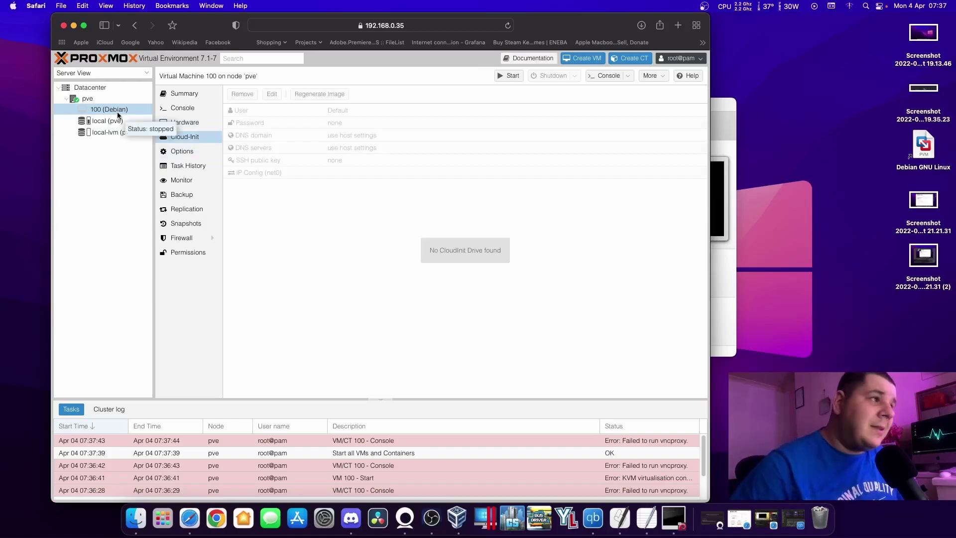
{"action": "left_click", "coordinate": [205, 123]}
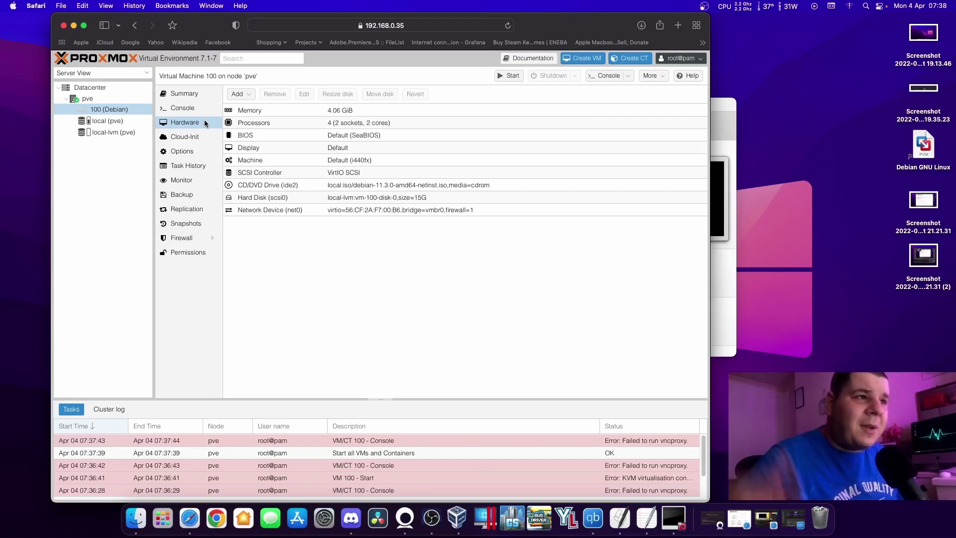
{"action": "left_click", "coordinate": [509, 76]}
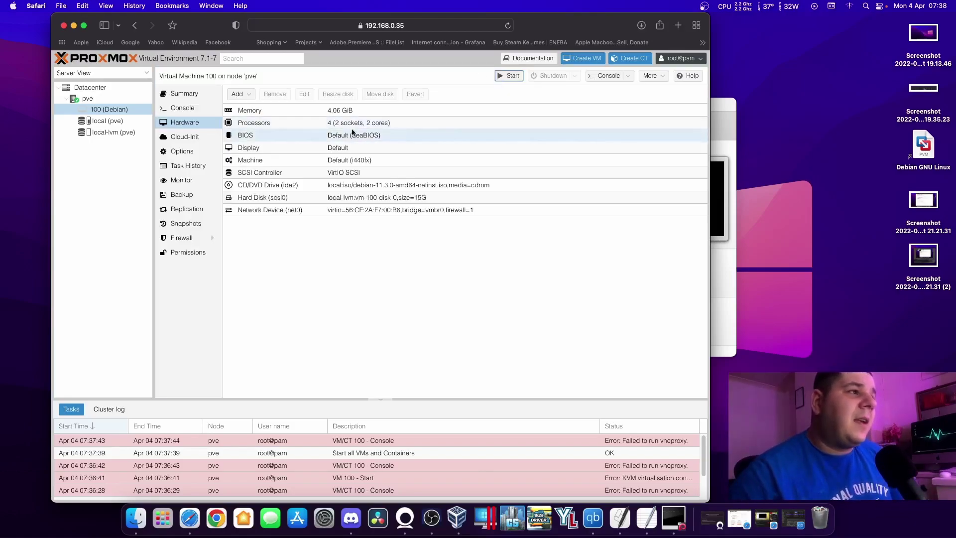
{"action": "left_click", "coordinate": [178, 112]}
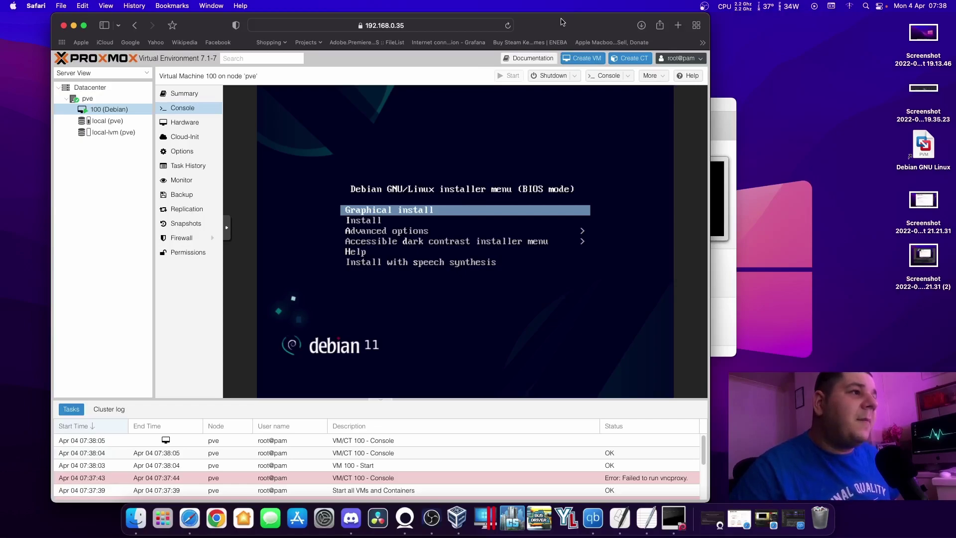
Launch Graphical install, make the browser full screen, and open the noVNC sidebar panels.
{"action": "key", "text": "Return"}
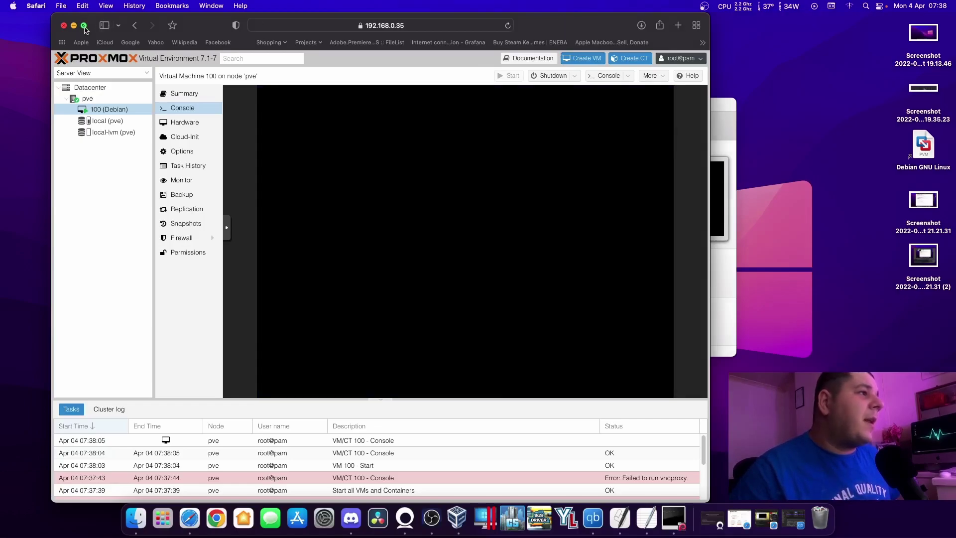
{"action": "left_click", "coordinate": [85, 26]}
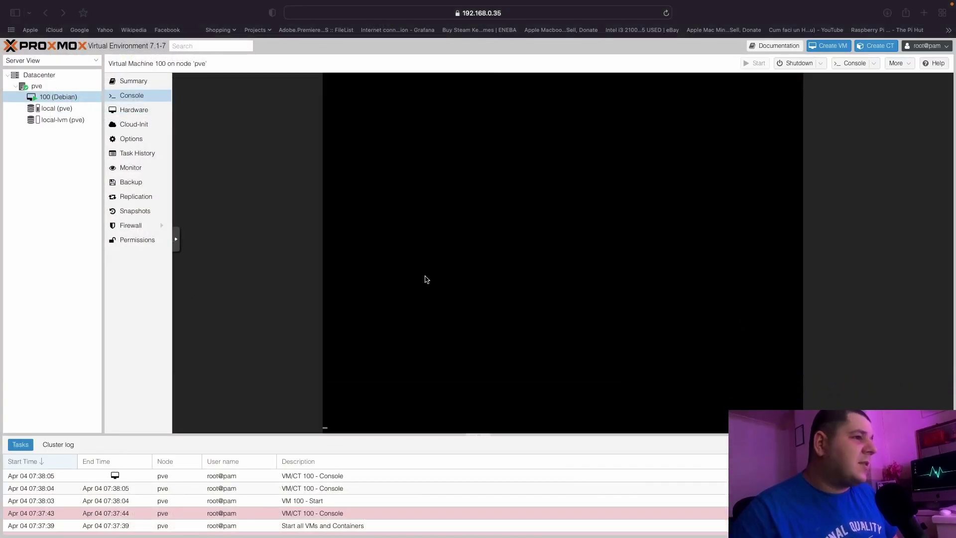
{"action": "left_click", "coordinate": [178, 242]}
{"action": "left_click", "coordinate": [183, 260]}
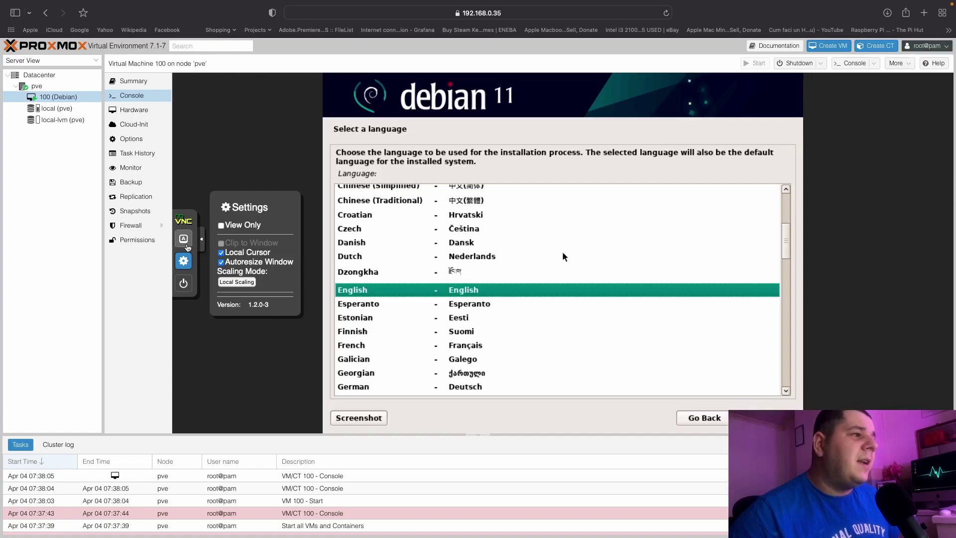
{"action": "left_click", "coordinate": [183, 238]}
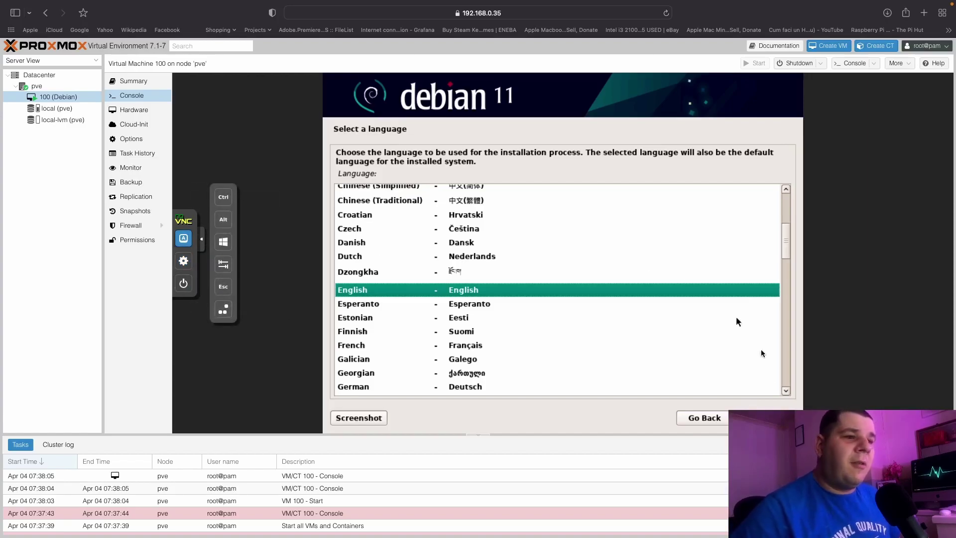
Choose English language, United Kingdom location and British English keymap in the installer.
{"action": "key", "text": "Return"}
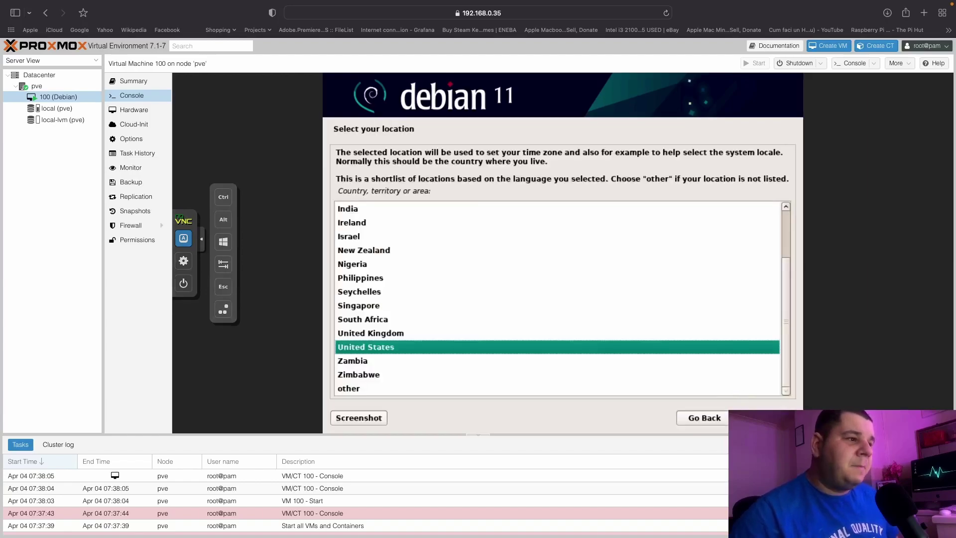
{"action": "left_click", "coordinate": [515, 334]}
{"action": "key", "text": "Return"}
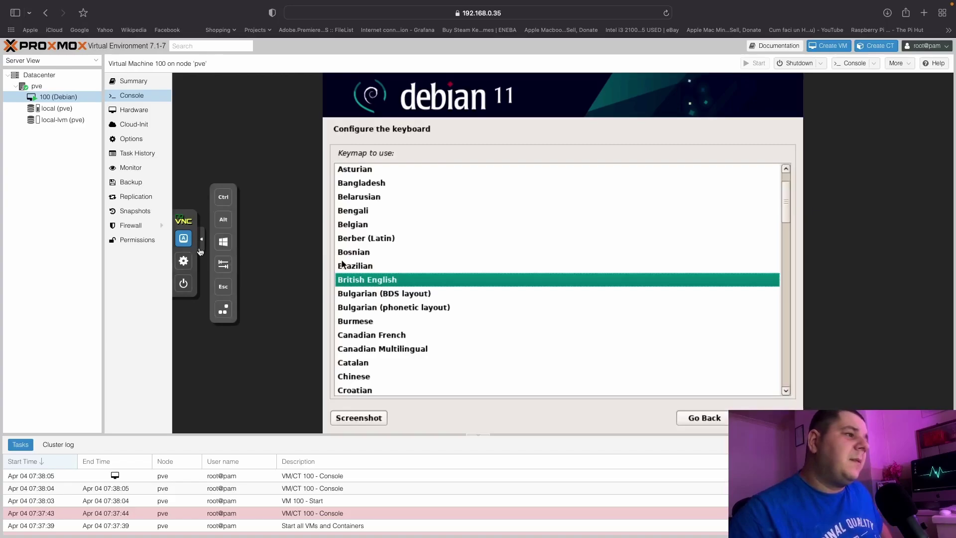
{"action": "left_click", "coordinate": [202, 243]}
{"action": "key", "text": "Return"}
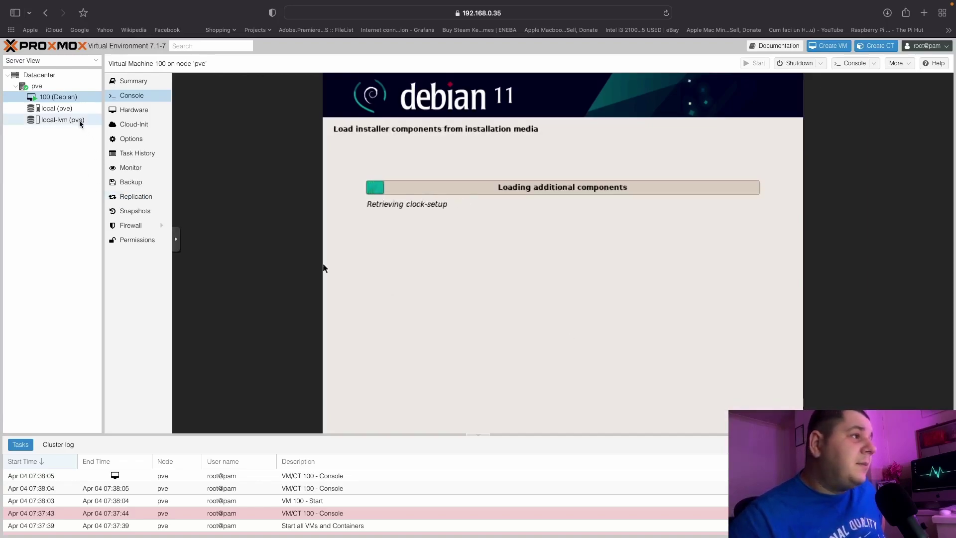
{"action": "left_click", "coordinate": [63, 110]}
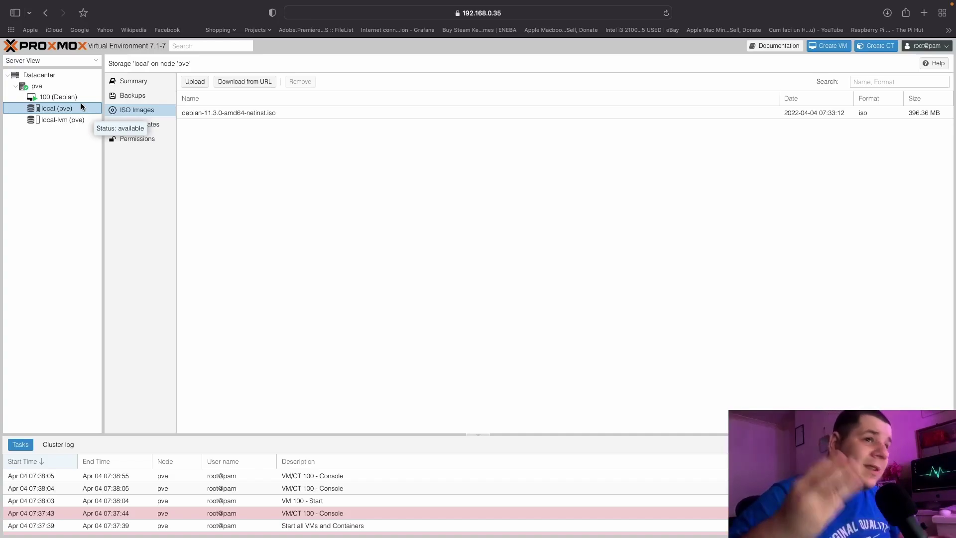
{"action": "left_click", "coordinate": [79, 97]}
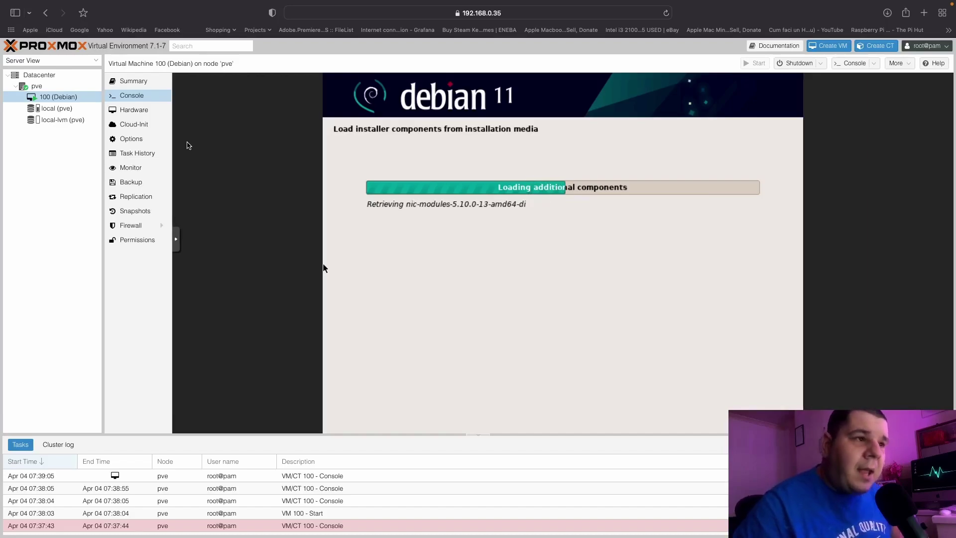
{"action": "left_click", "coordinate": [36, 85]}
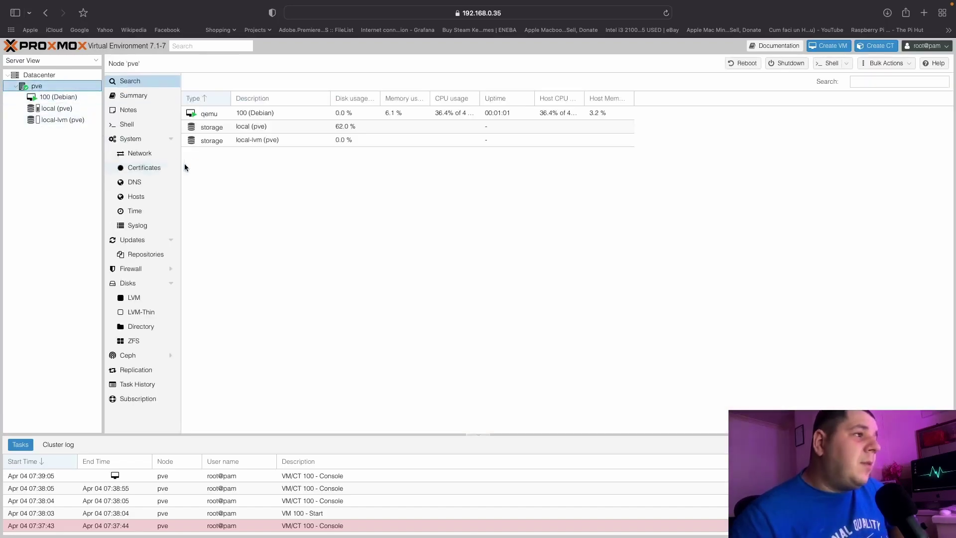
{"action": "left_click", "coordinate": [142, 97]}
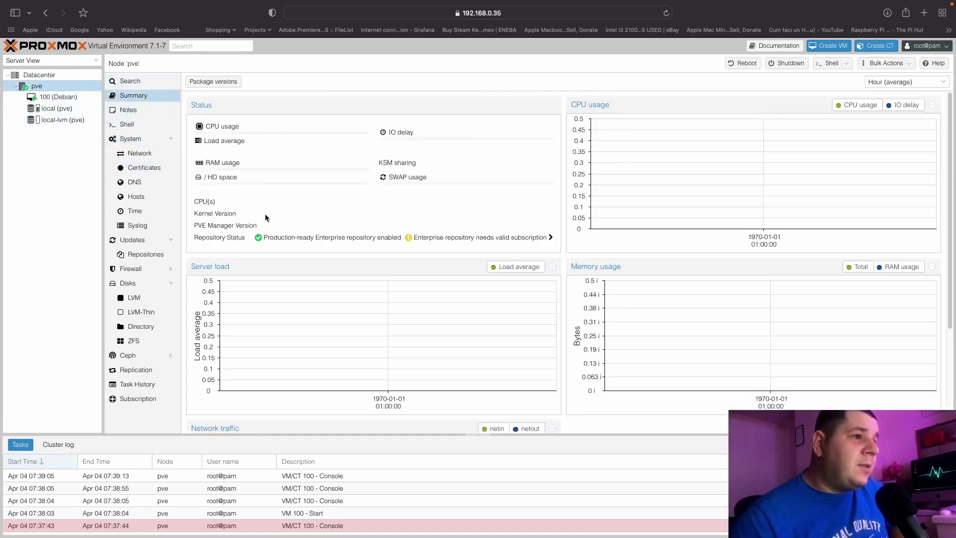
{"action": "mouse_move", "coordinate": [512, 320]}
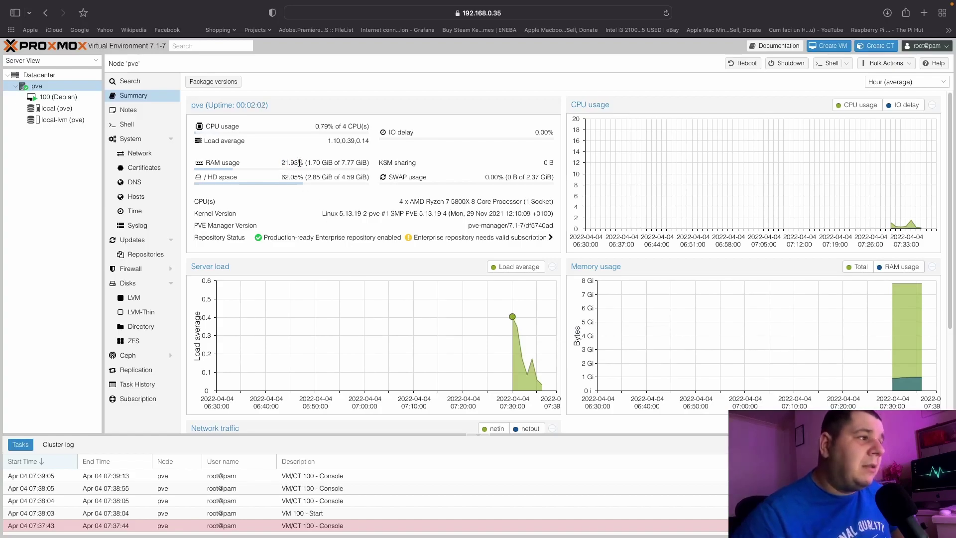
{"action": "left_click_drag", "start_coordinate": [279, 177], "coordinate": [296, 175]}
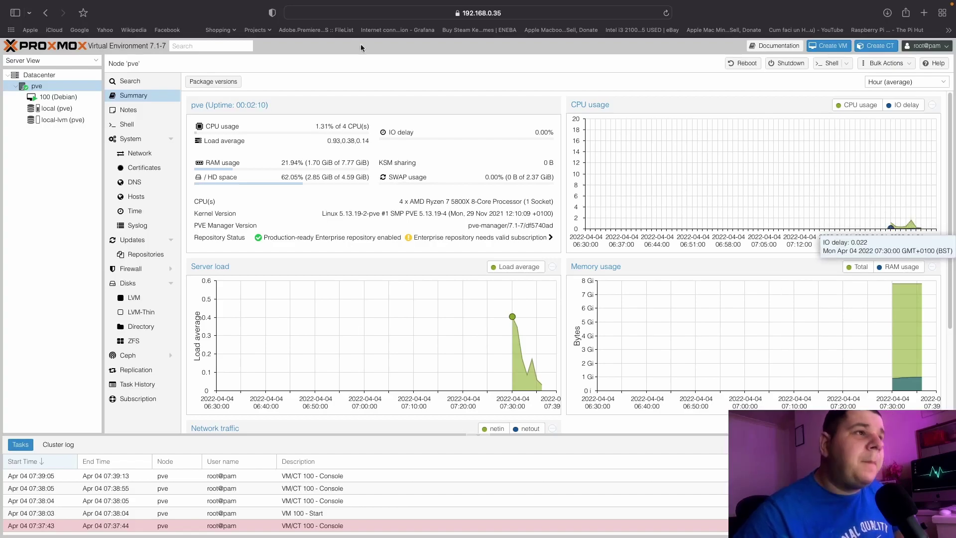
{"action": "left_click", "coordinate": [74, 97]}
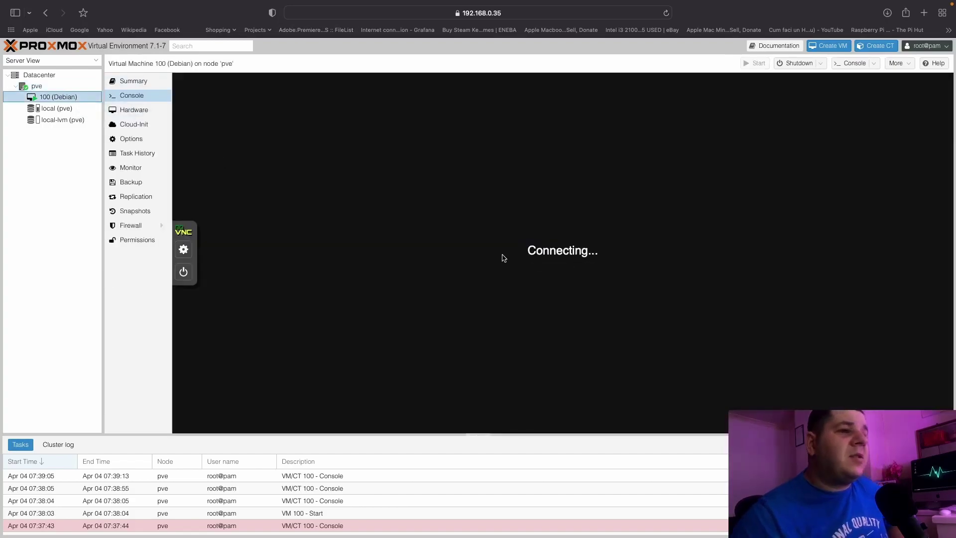
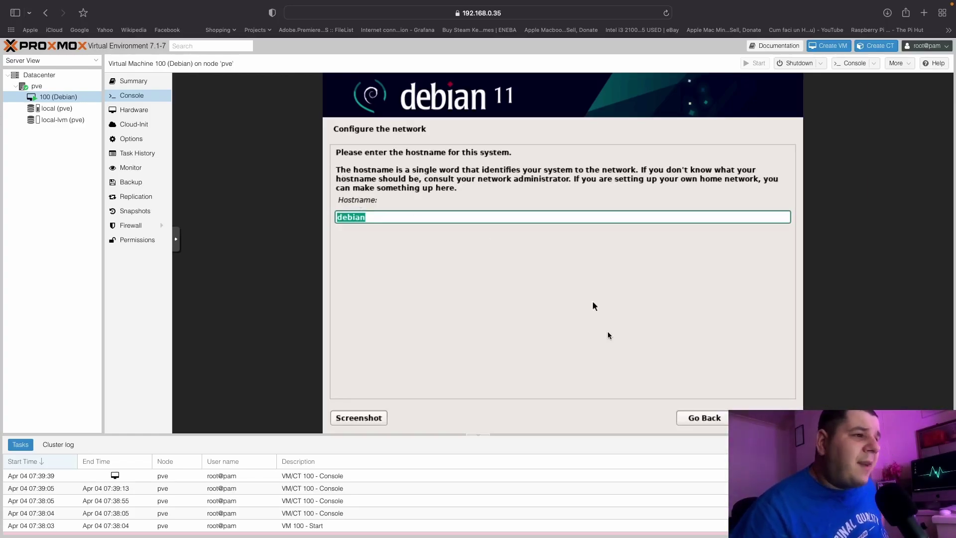
Keep 'debian' as the hostname, leave the domain empty, and set the root password.
{"action": "left_click", "coordinate": [769, 418]}
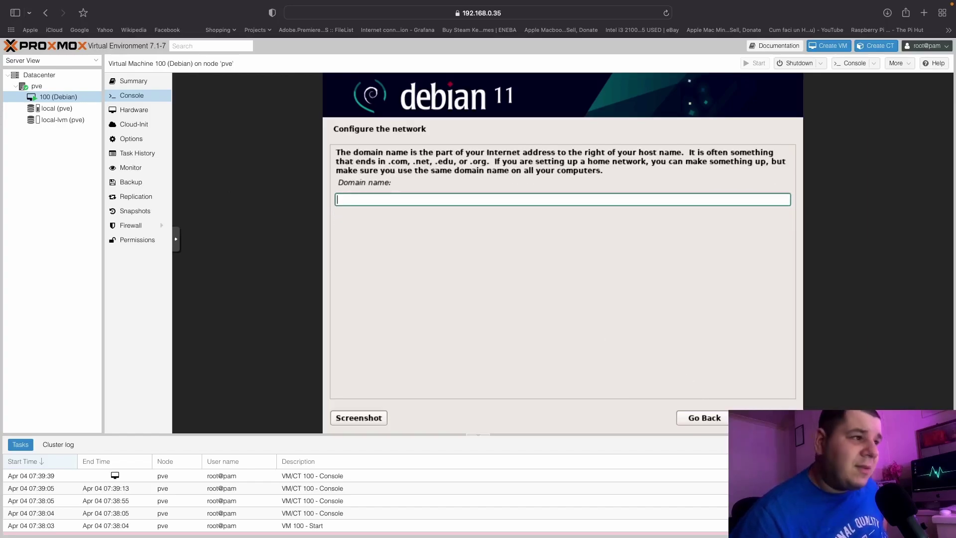
{"action": "key", "text": "Return"}
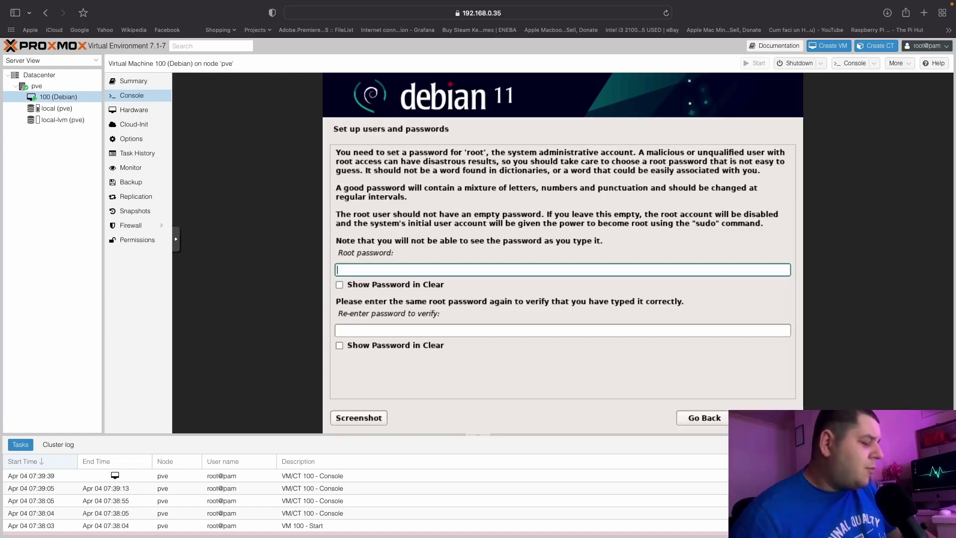
{"action": "key", "text": "Tab"}
{"action": "type", "text": "••"}
{"action": "key", "text": "Return"}
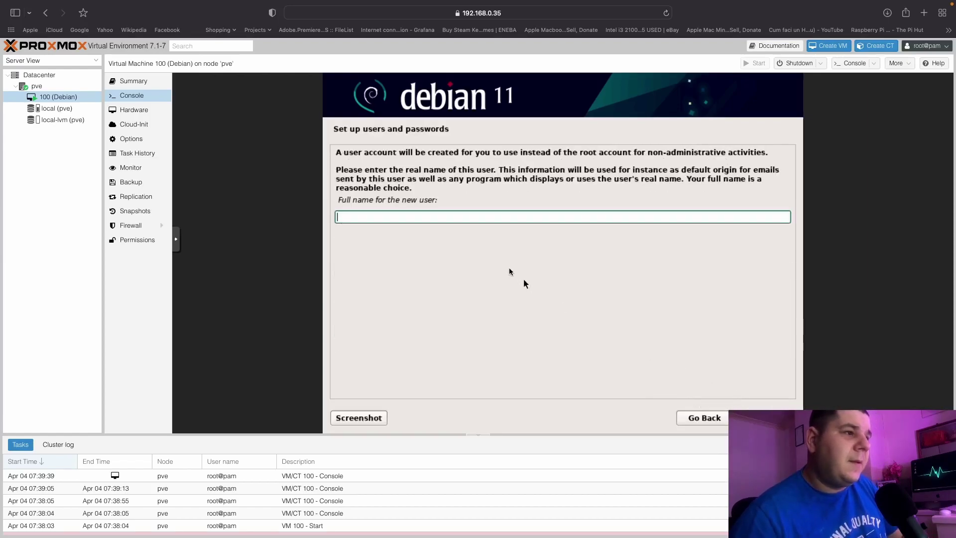
Create the new user account with a full name, username and password.
{"action": "type", "text": "alex"}
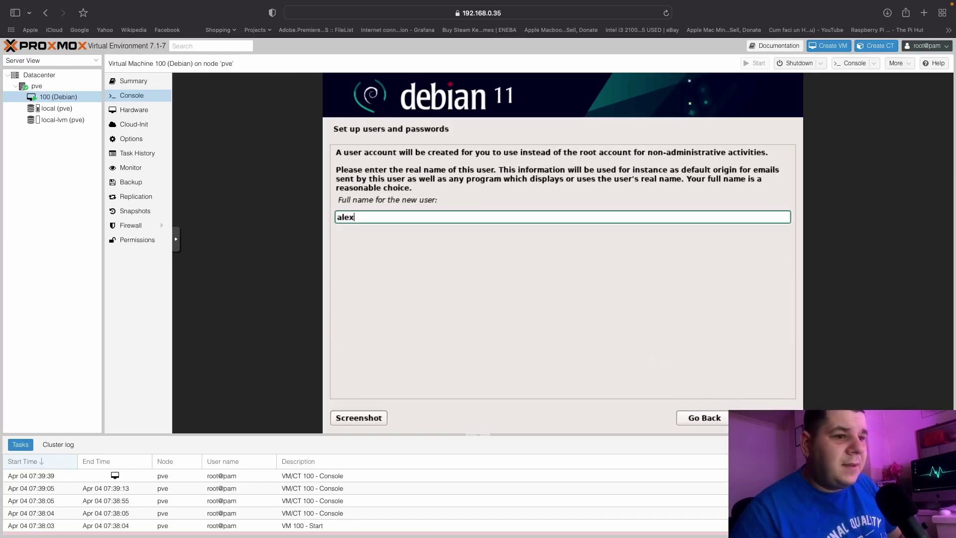
{"action": "key", "text": "Return"}
{"action": "type", "text": "l"}
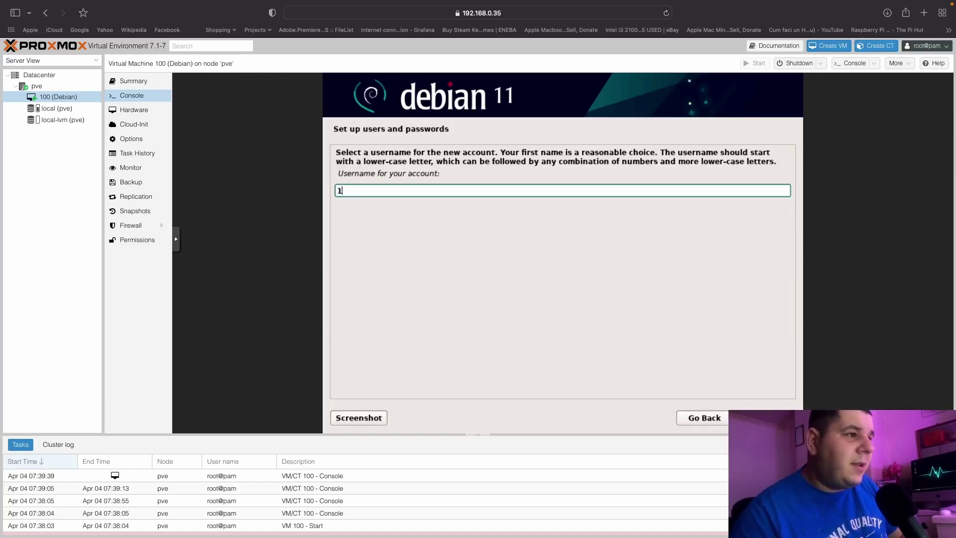
{"action": "type", "text": "exa"}
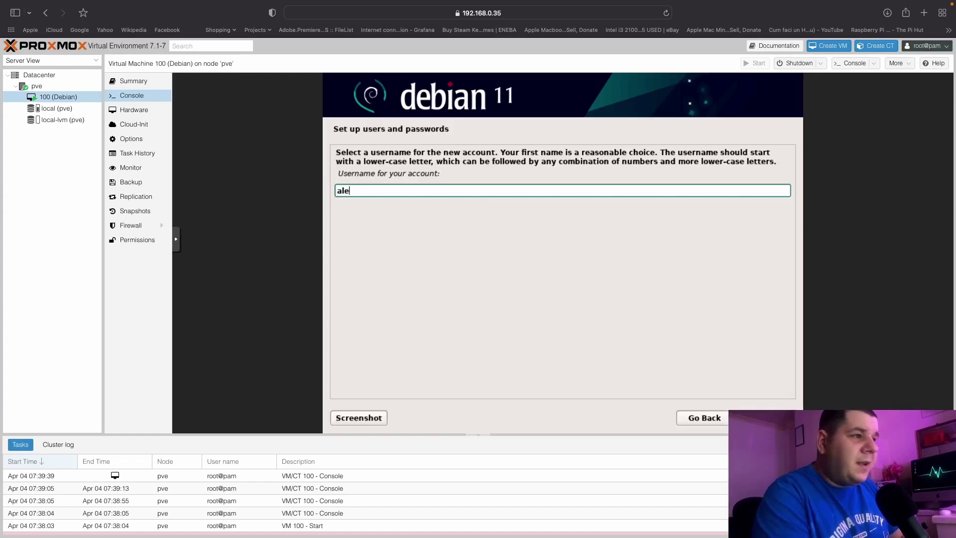
{"action": "key", "text": "Return"}
{"action": "type", "text": "12"}
{"action": "key", "text": "Tab"}
{"action": "type", "text": "12"}
{"action": "key", "text": "Return"}
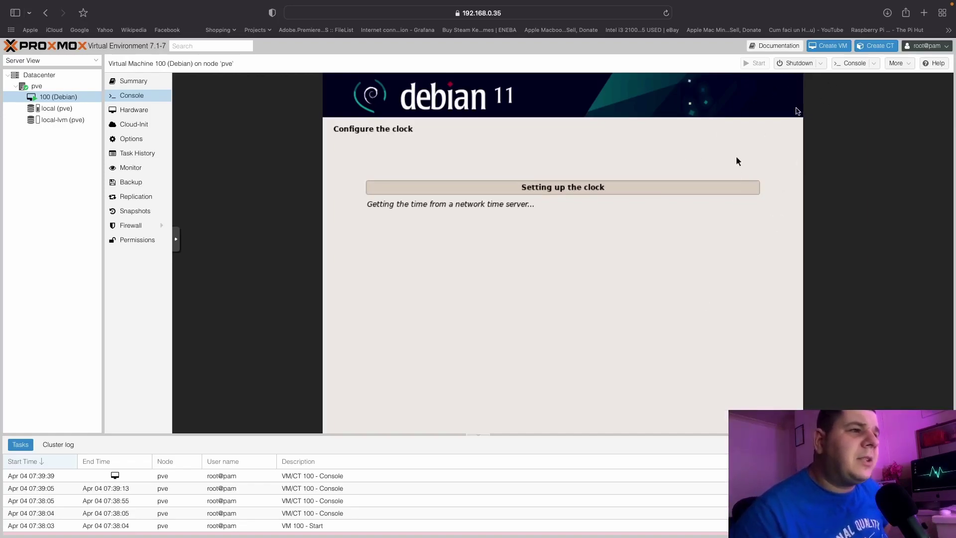
Open and cancel Create CT, then guide-partition the whole 16.1 GB disk with all files in one partition.
{"action": "left_click", "coordinate": [878, 46]}
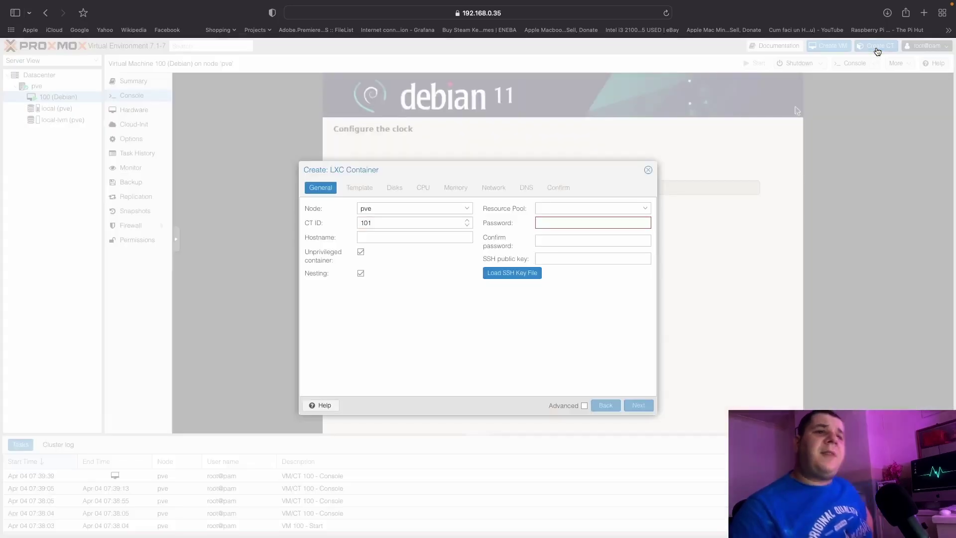
{"action": "left_click", "coordinate": [648, 169]}
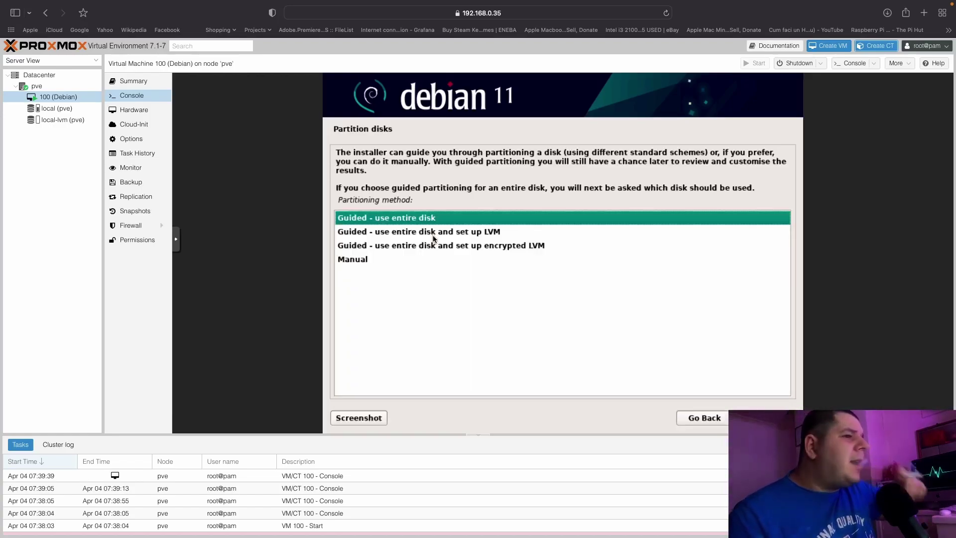
{"action": "left_click", "coordinate": [772, 418]}
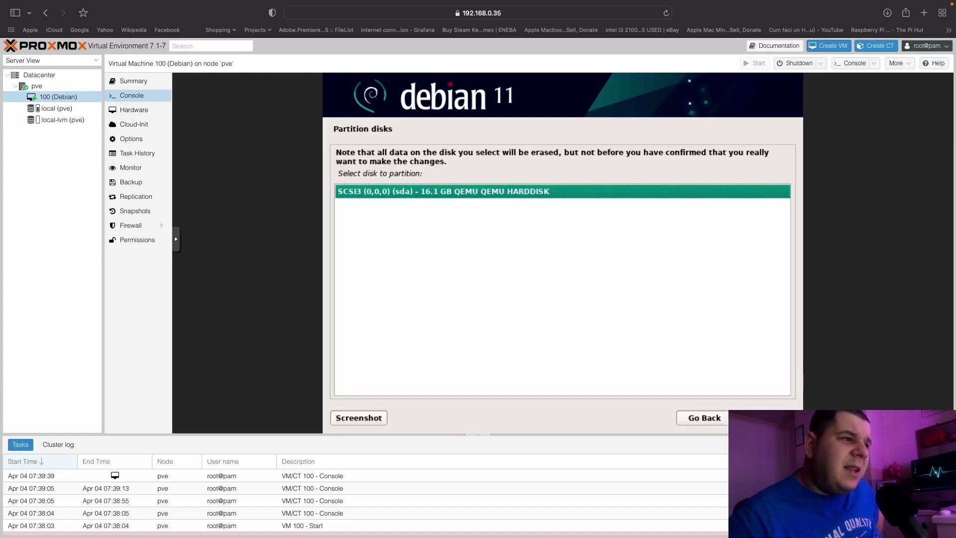
{"action": "key", "text": "Return"}
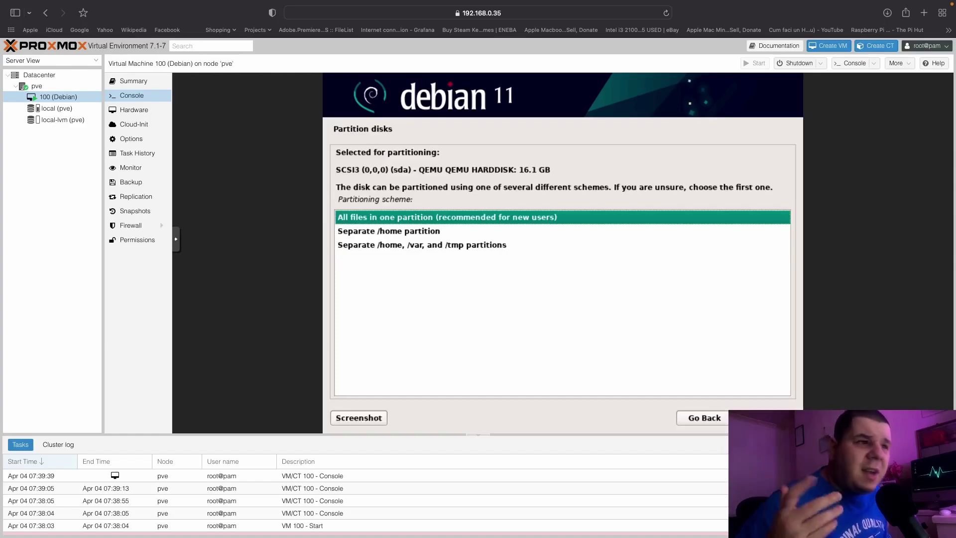
{"action": "key", "text": "Return"}
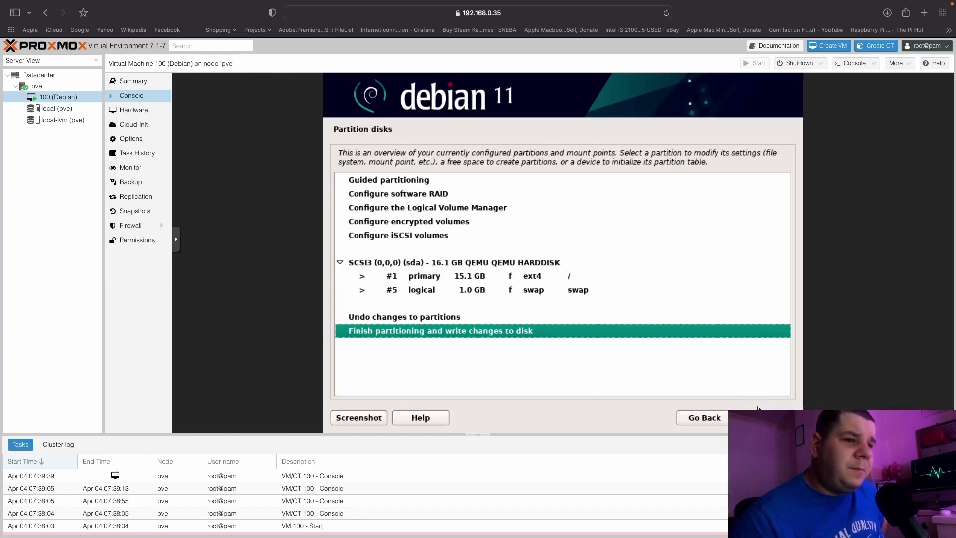
Finish partitioning, confirm writing changes to disk, then view the VM's Monitor and Hardware pages.
{"action": "key", "text": "Return"}
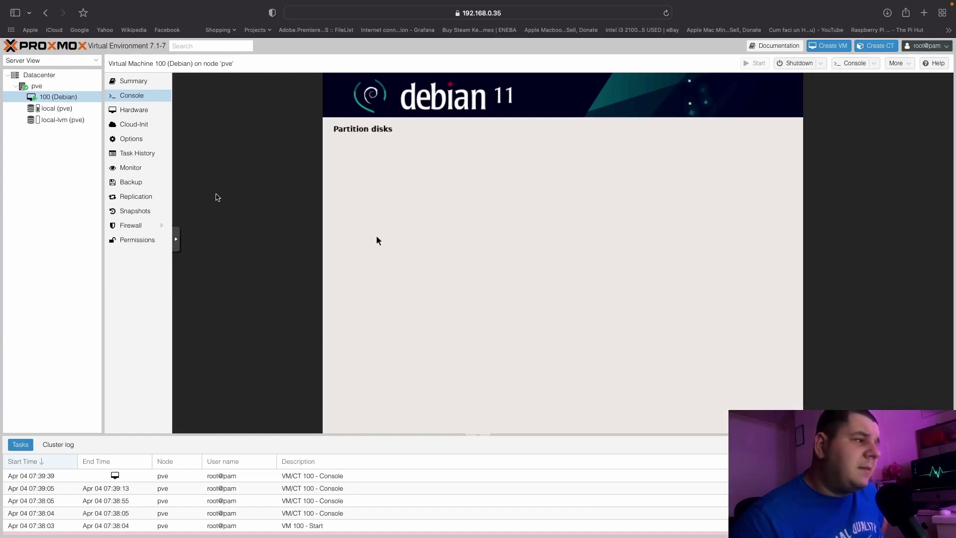
{"action": "left_click", "coordinate": [347, 271]}
{"action": "left_click", "coordinate": [767, 417]}
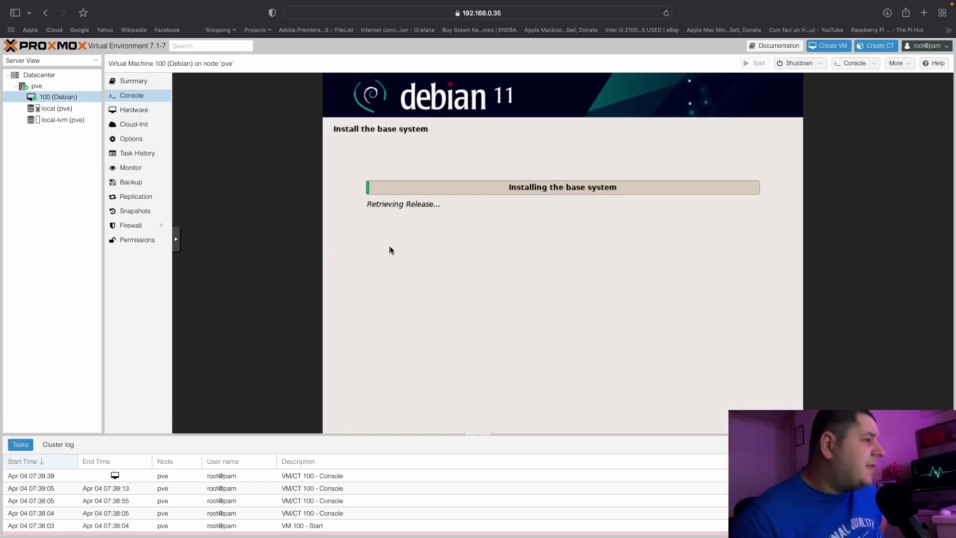
{"action": "left_click", "coordinate": [152, 167]}
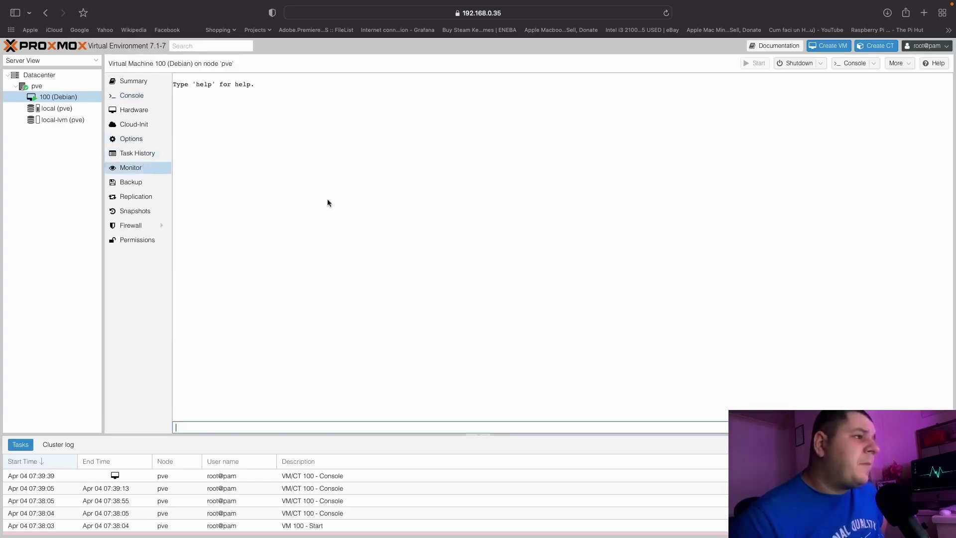
{"action": "left_click", "coordinate": [136, 111]}
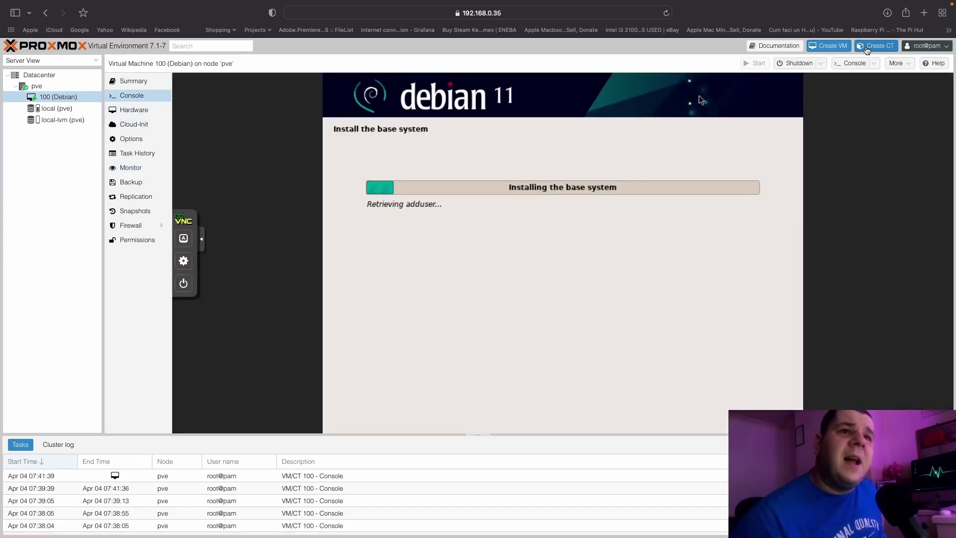
Start a new LXC container, entering a hostname and a confirmed root password.
{"action": "left_click", "coordinate": [872, 49]}
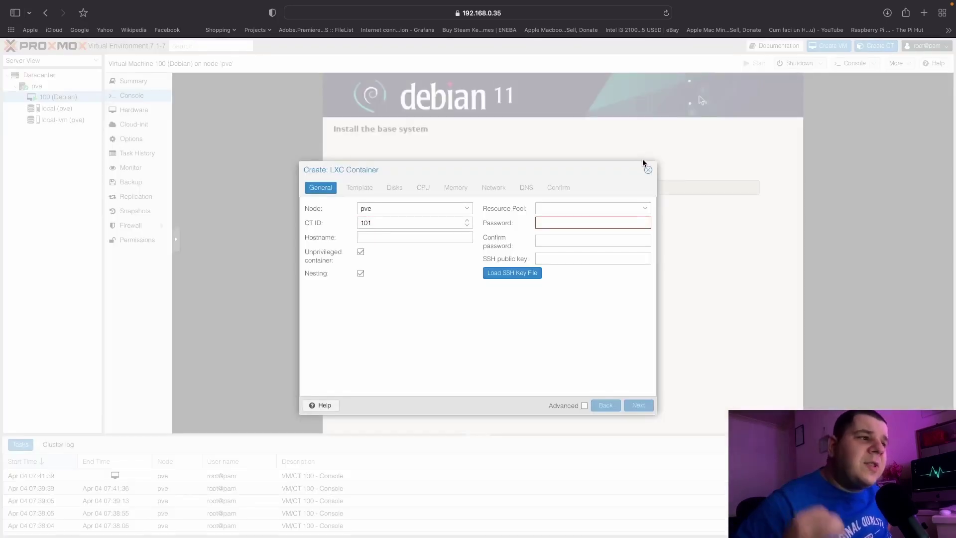
{"action": "left_click", "coordinate": [450, 236]}
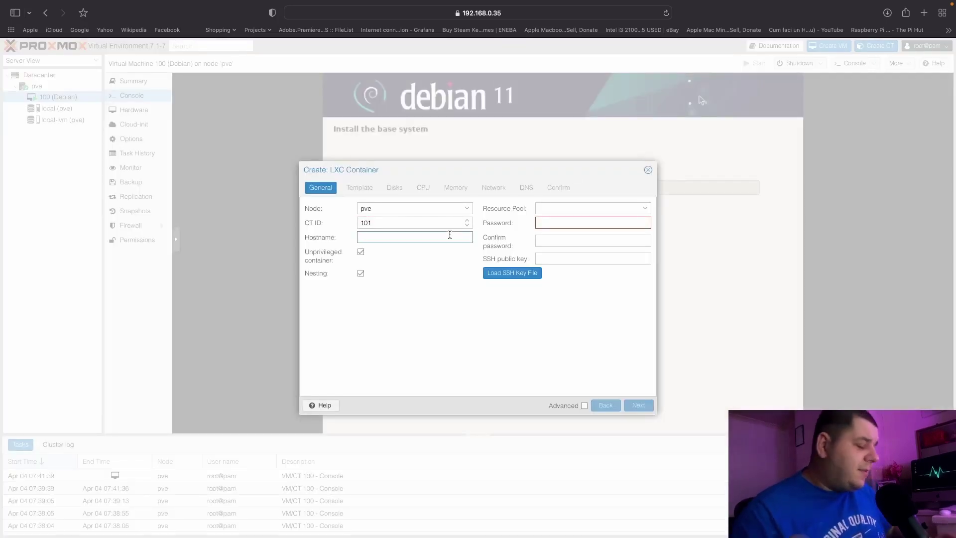
{"action": "type", "text": "ubuntu"}
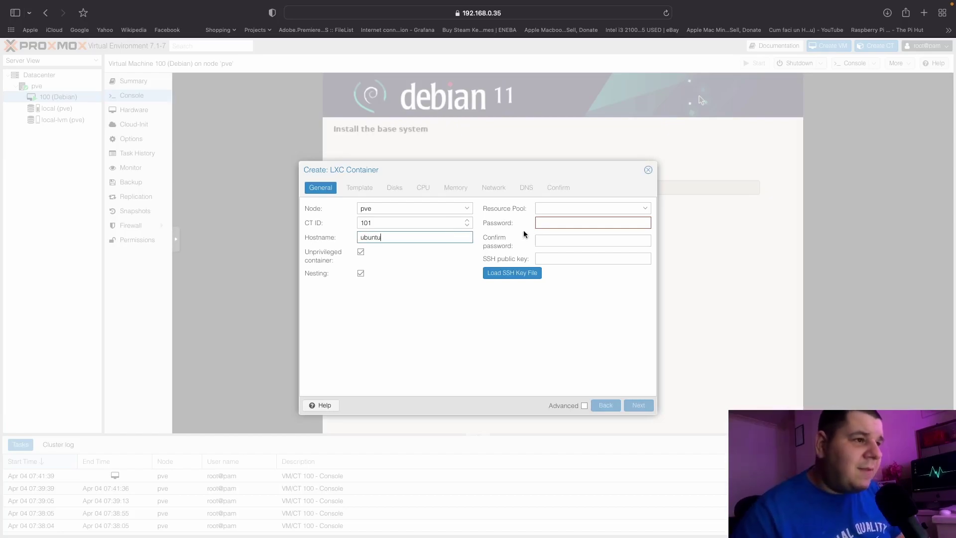
{"action": "left_click", "coordinate": [643, 208]}
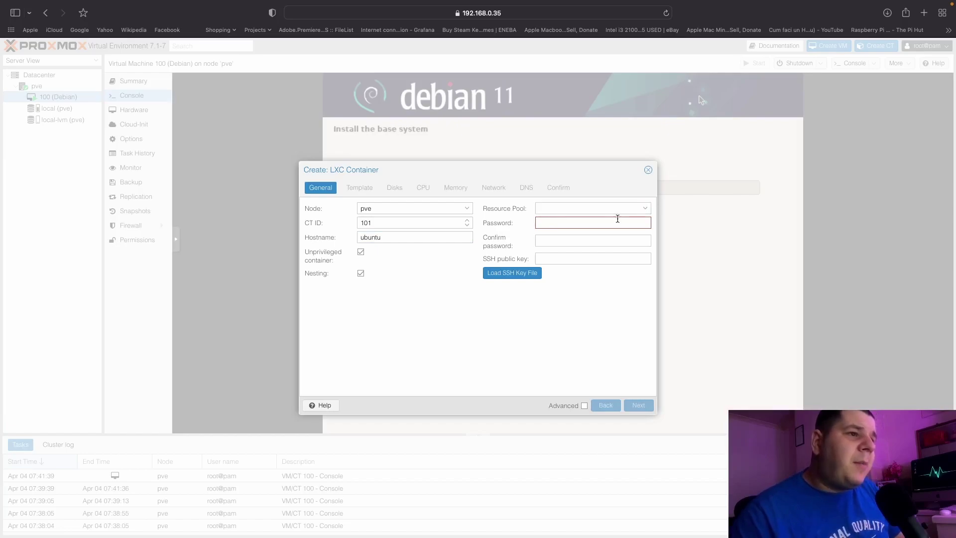
{"action": "left_click", "coordinate": [617, 221]}
{"action": "left_click", "coordinate": [700, 253]}
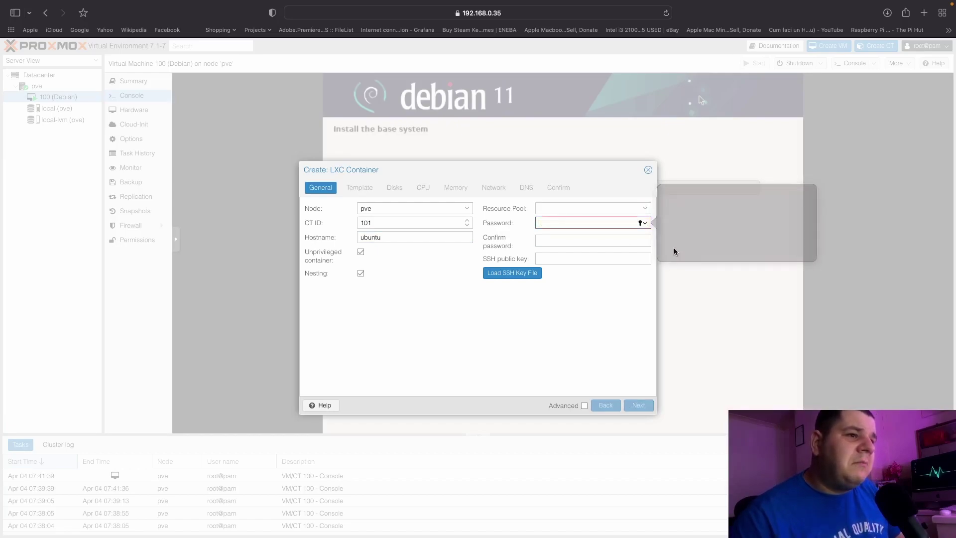
{"action": "type", "text": "pa"}
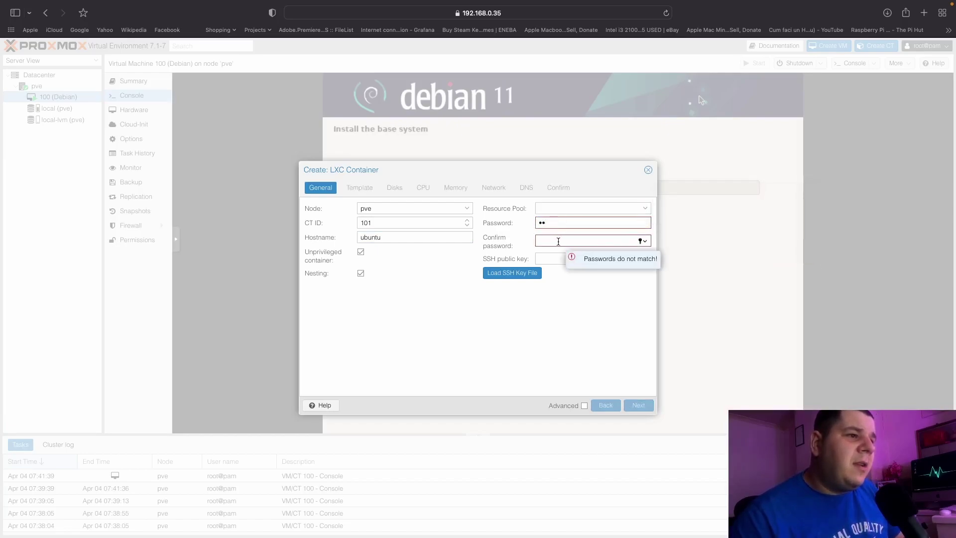
{"action": "left_click", "coordinate": [575, 314]}
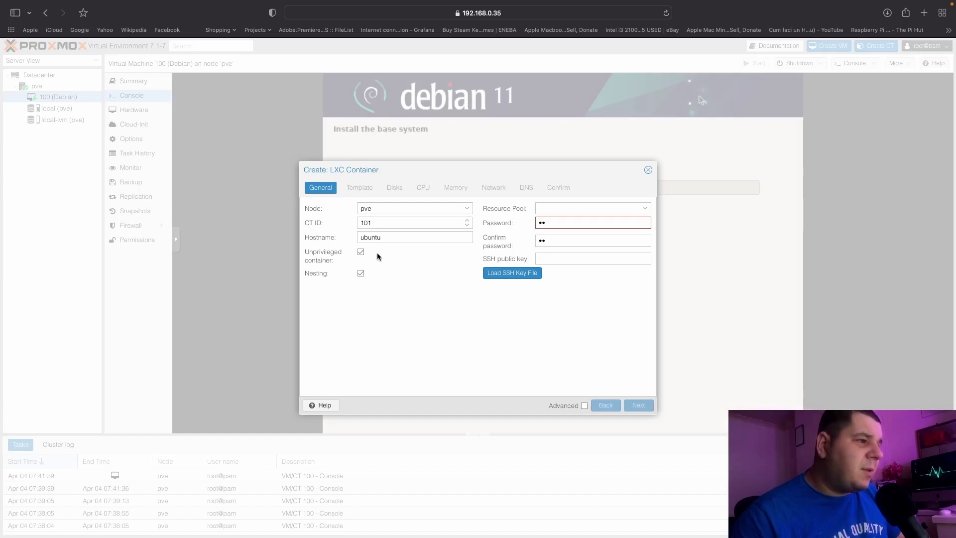
{"action": "type", "text": "3"}
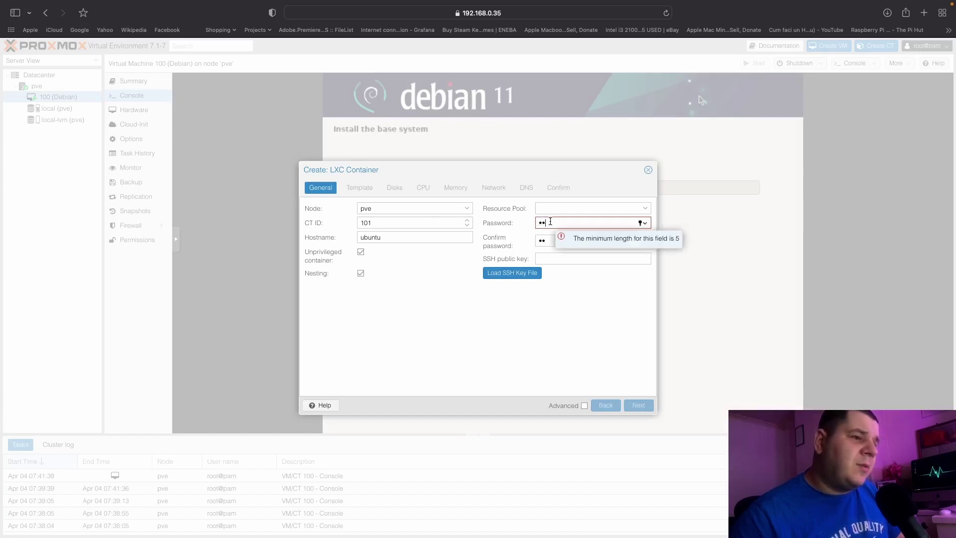
{"action": "type", "text": "678"}
{"action": "left_click", "coordinate": [555, 241]}
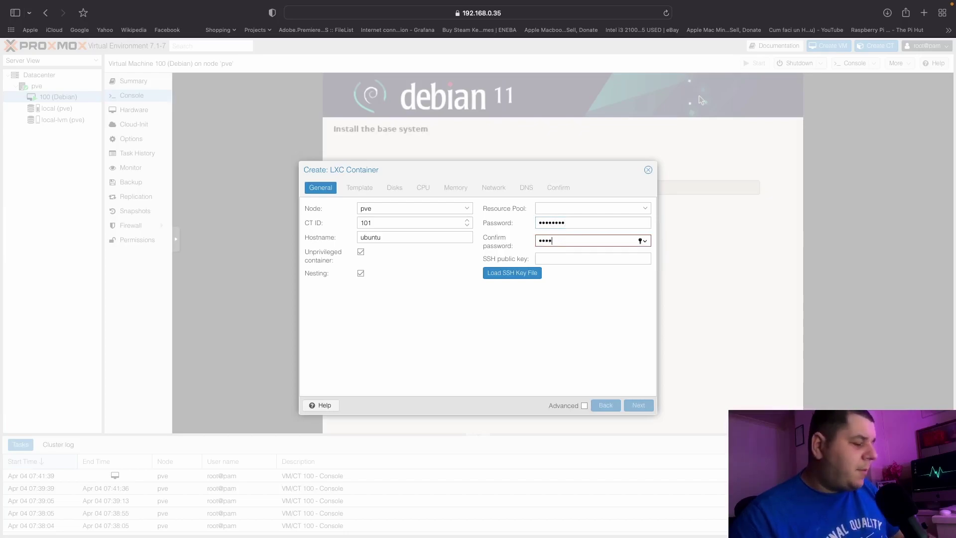
{"action": "type", "text": "12345678"}
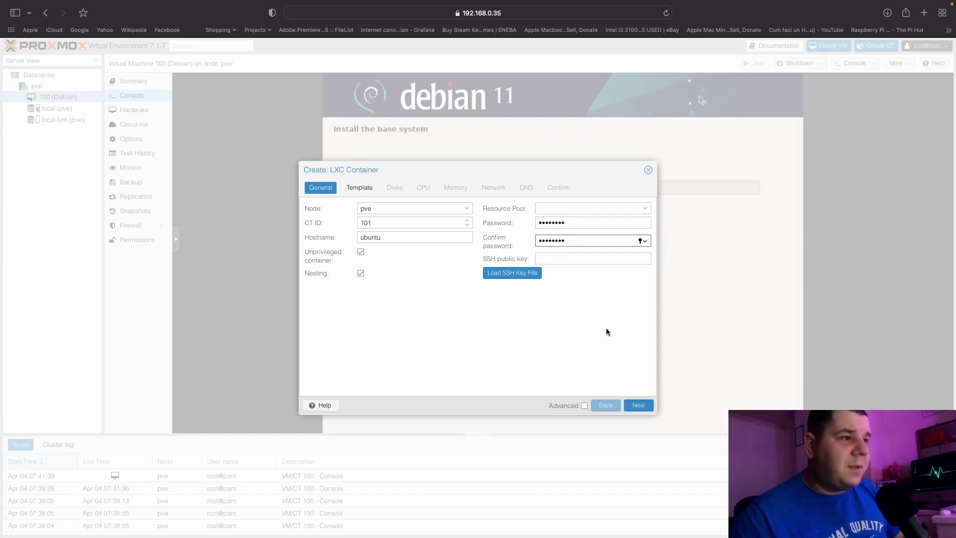
Find no template in local storage and cancel the container creation.
{"action": "left_click", "coordinate": [647, 405]}
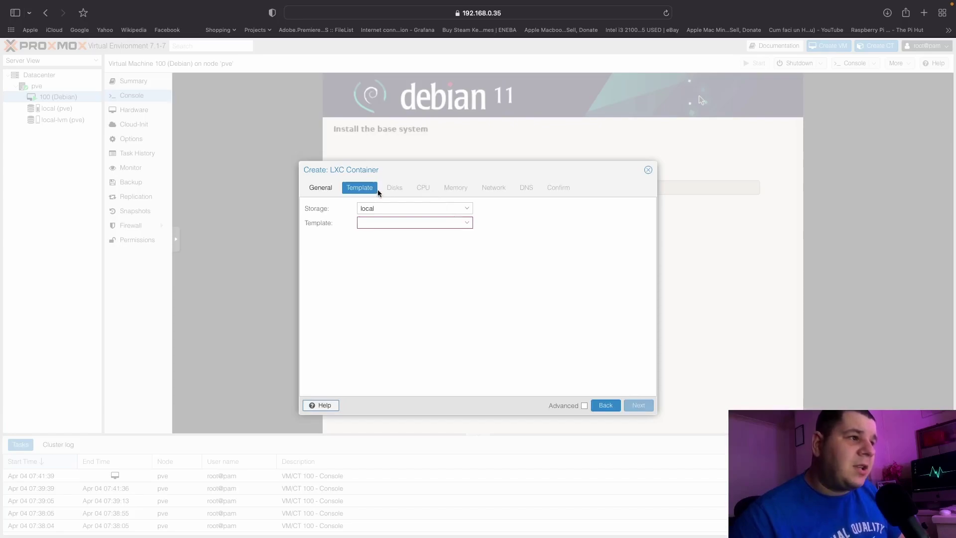
{"action": "left_click", "coordinate": [467, 209]}
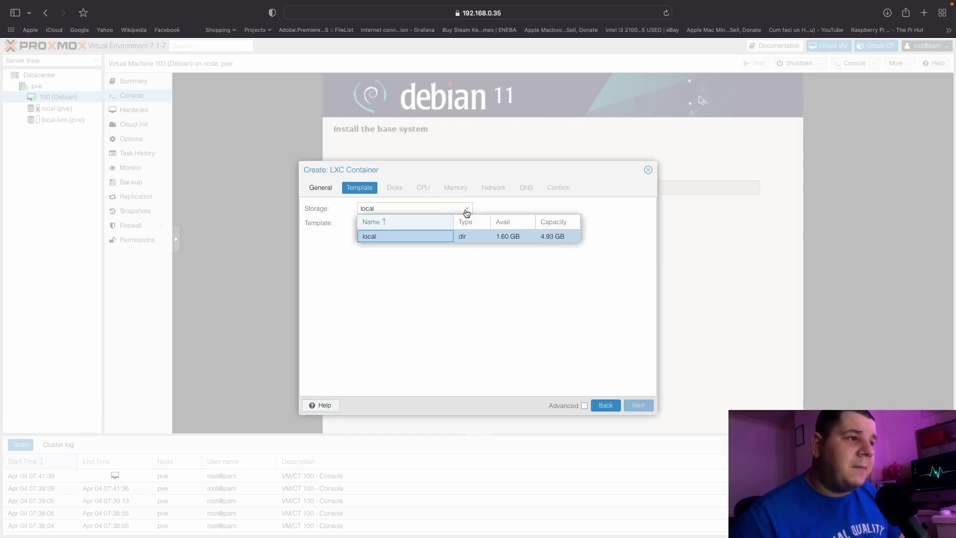
{"action": "left_click", "coordinate": [466, 236]}
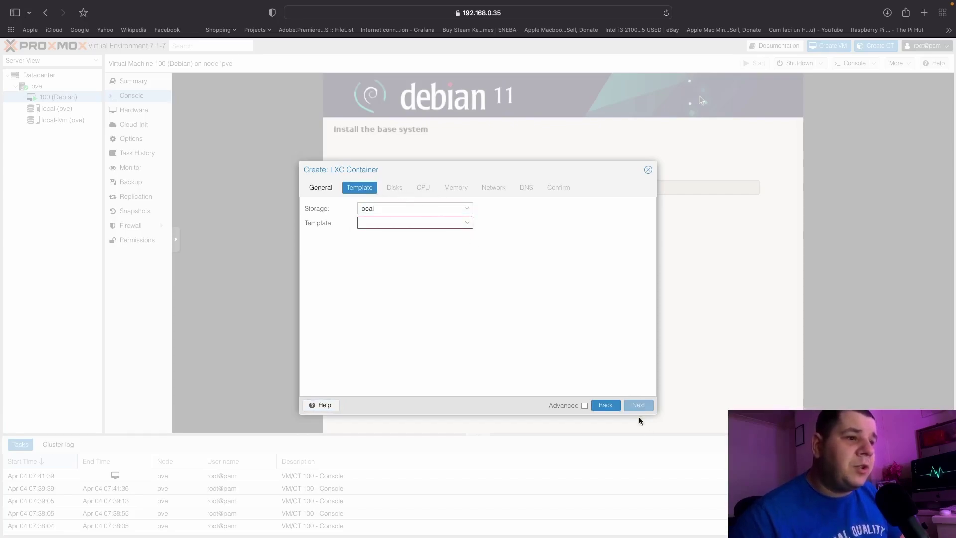
{"action": "left_click_drag", "start_coordinate": [650, 171], "coordinate": [675, 217]}
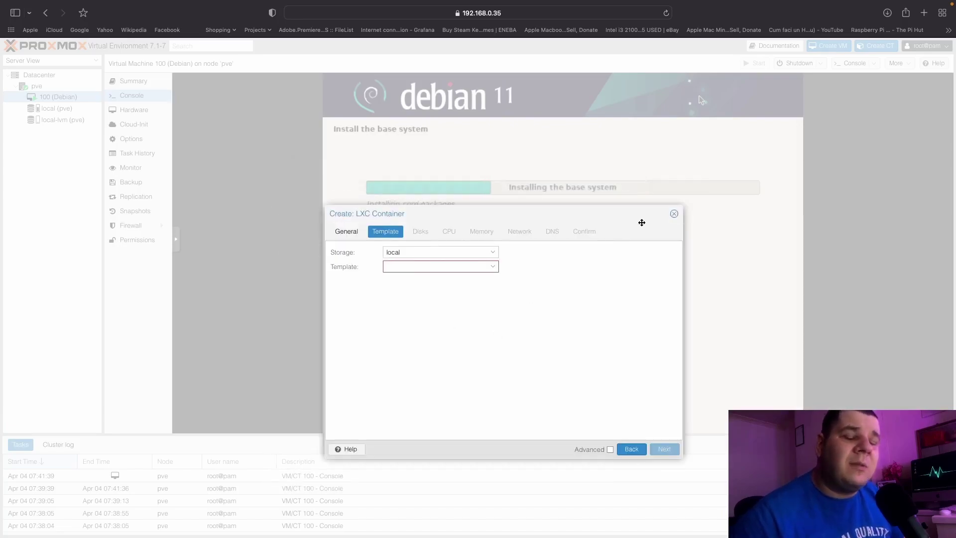
{"action": "left_click", "coordinate": [675, 215]}
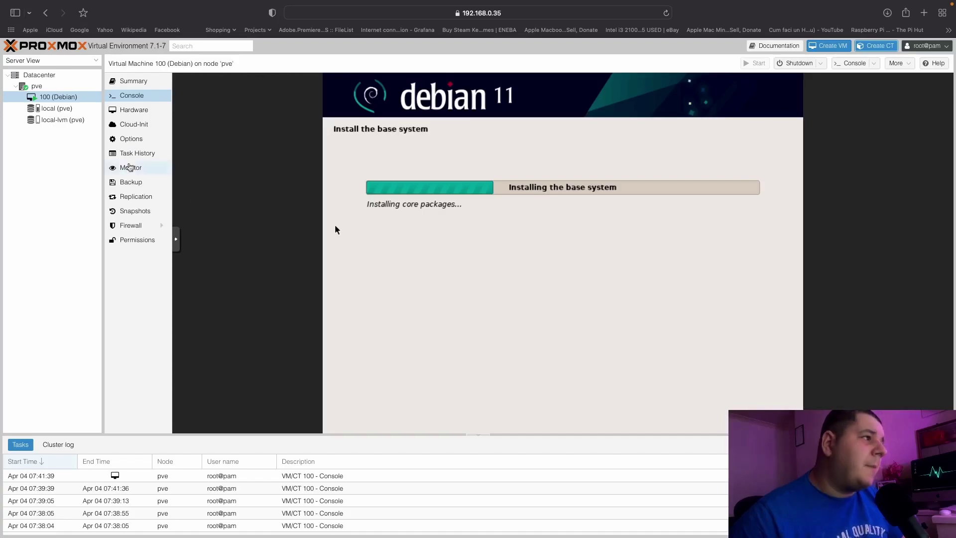
Dismiss the save-password prompt and show the CT Templates held in local (pve) storage.
{"action": "left_click", "coordinate": [36, 86]}
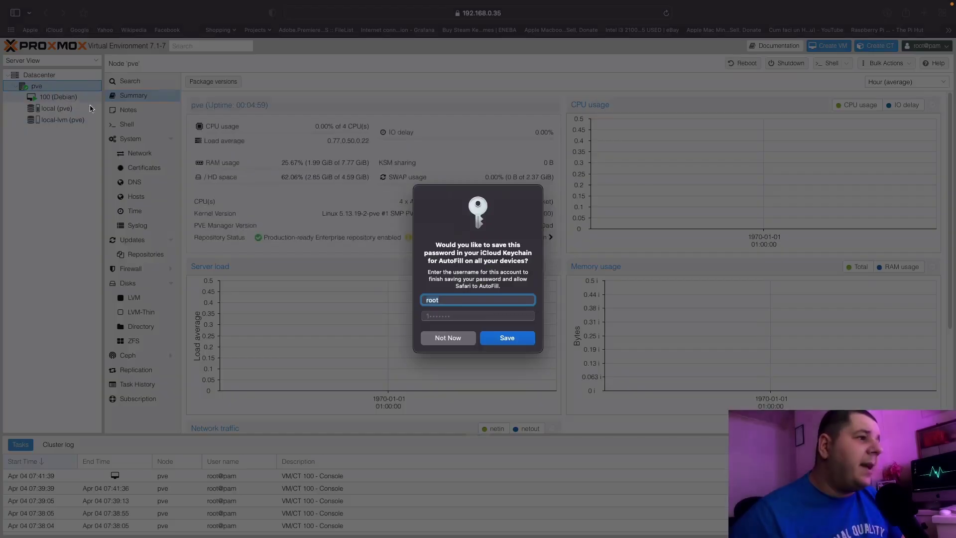
{"action": "left_click", "coordinate": [448, 338]}
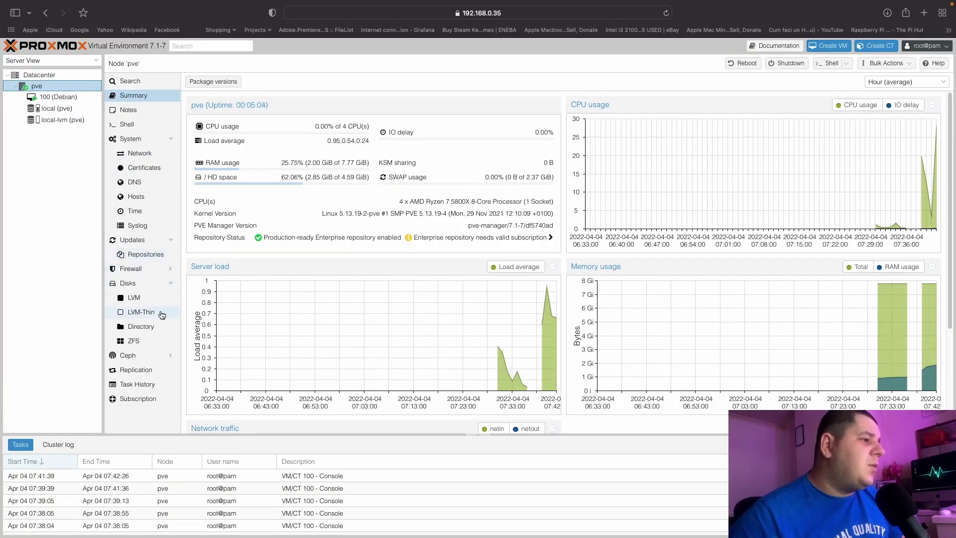
{"action": "left_click", "coordinate": [55, 110]}
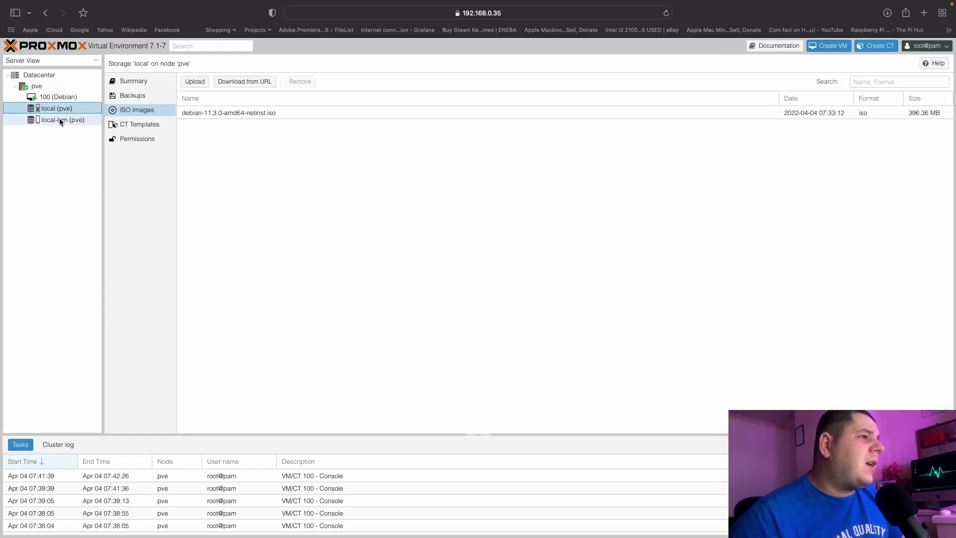
{"action": "left_click", "coordinate": [142, 126]}
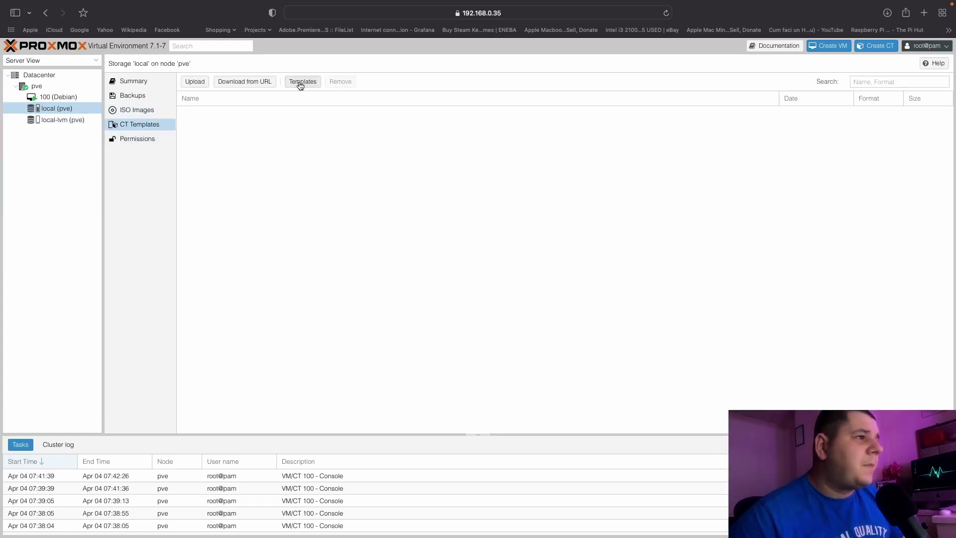
Download the archlinux-base template (179M) from the Templates list and close the task output.
{"action": "left_click", "coordinate": [302, 81]}
{"action": "scroll", "coordinate": [395, 282], "scroll_direction": "down", "scroll_amount": 1}
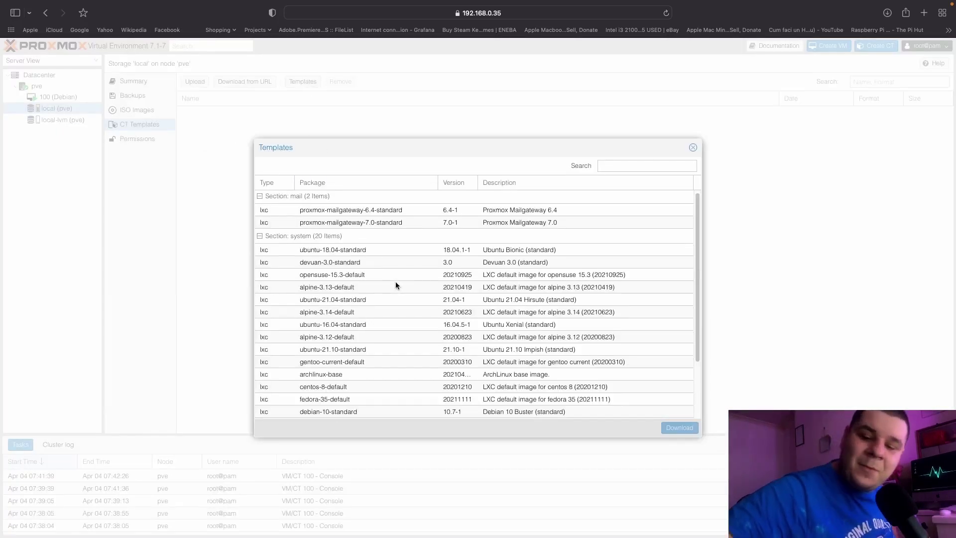
{"action": "scroll", "coordinate": [396, 284], "scroll_direction": "down", "scroll_amount": 3}
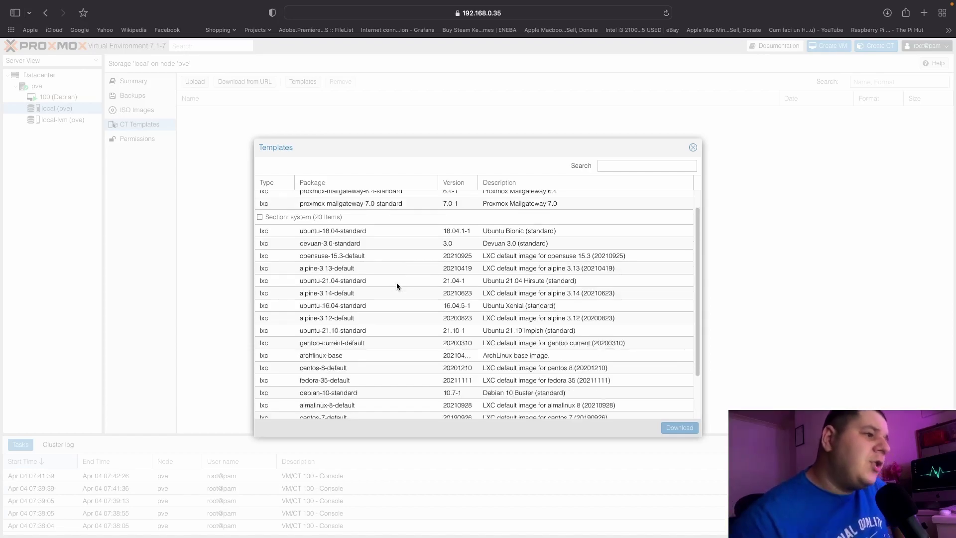
{"action": "left_click", "coordinate": [351, 344]}
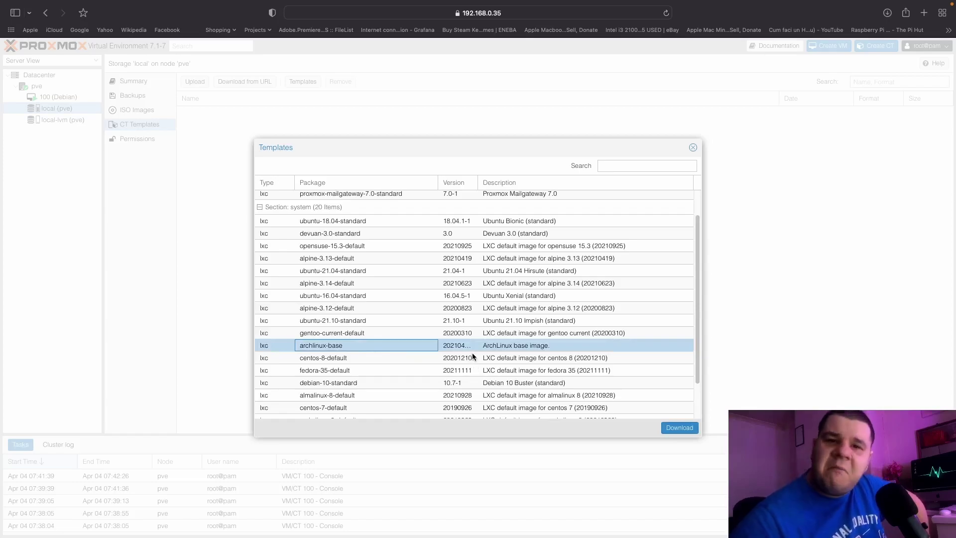
{"action": "left_click", "coordinate": [680, 427]}
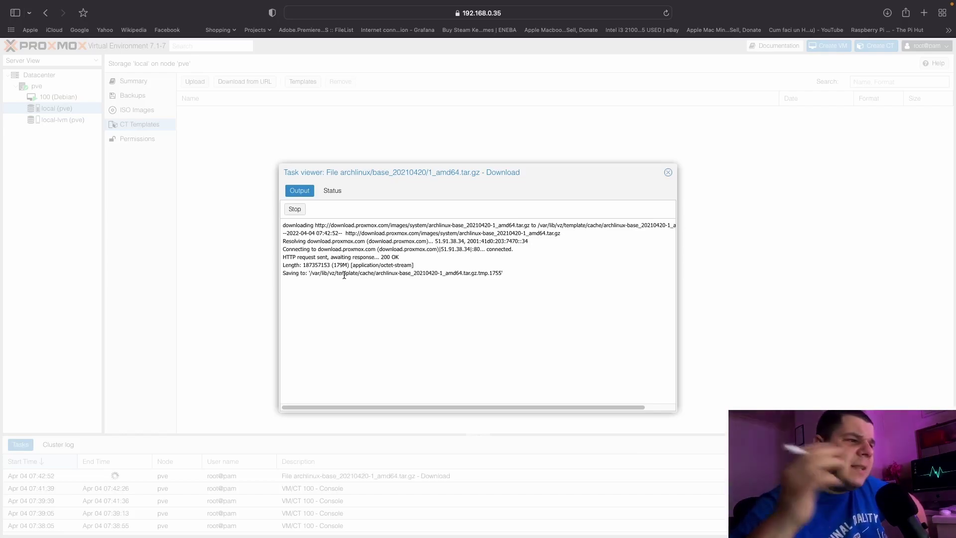
{"action": "left_click_drag", "start_coordinate": [325, 267], "coordinate": [371, 266]}
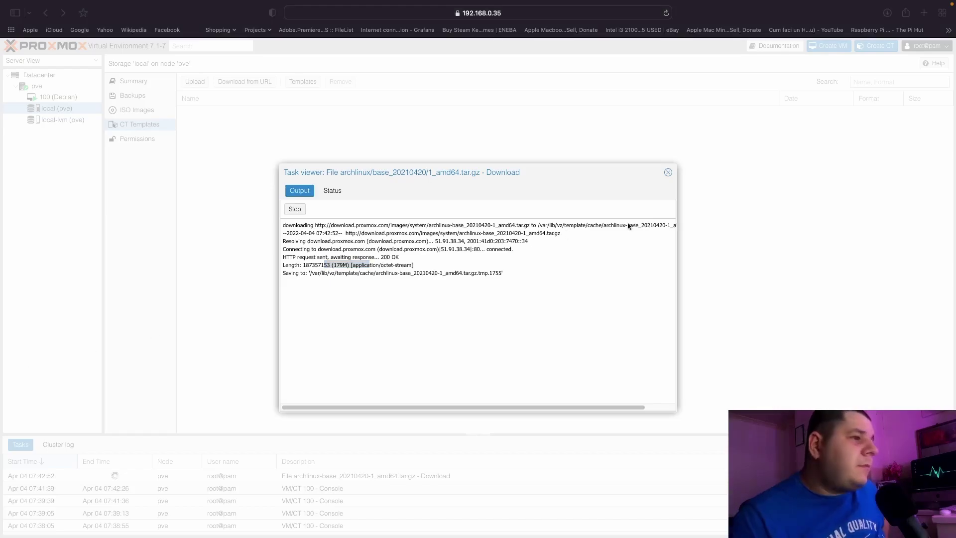
{"action": "left_click", "coordinate": [667, 173]}
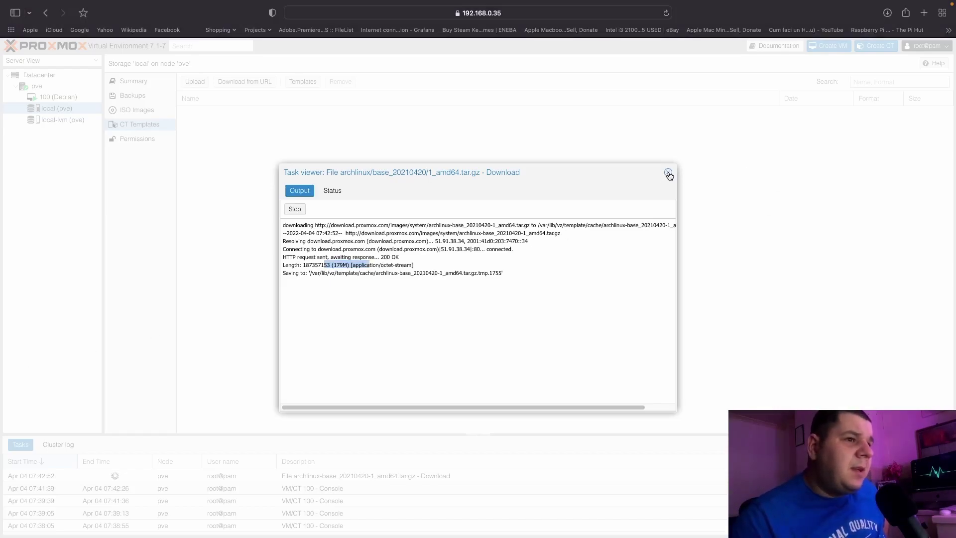
{"action": "left_click", "coordinate": [668, 174]}
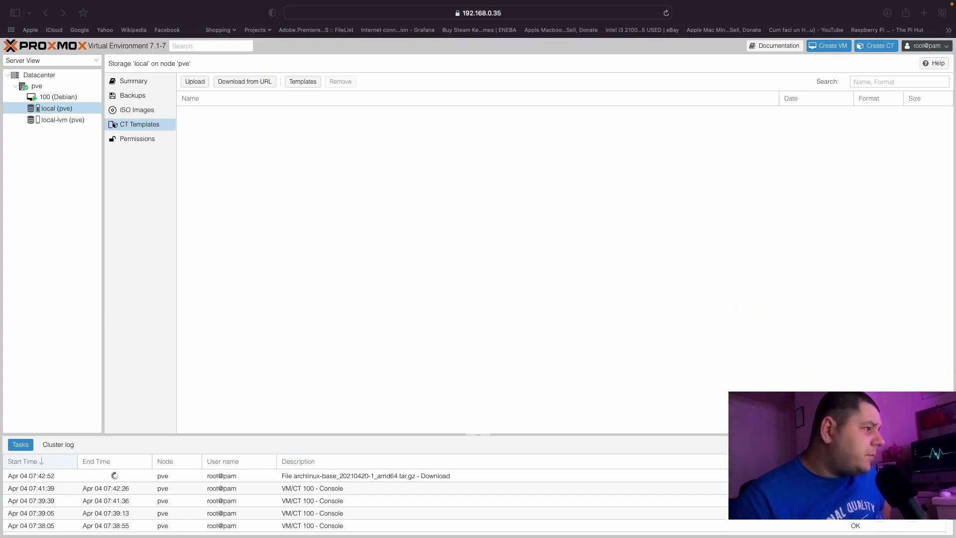
Switch between the Debian VM console and the local storage's CT Templates view.
{"action": "left_click", "coordinate": [447, 326]}
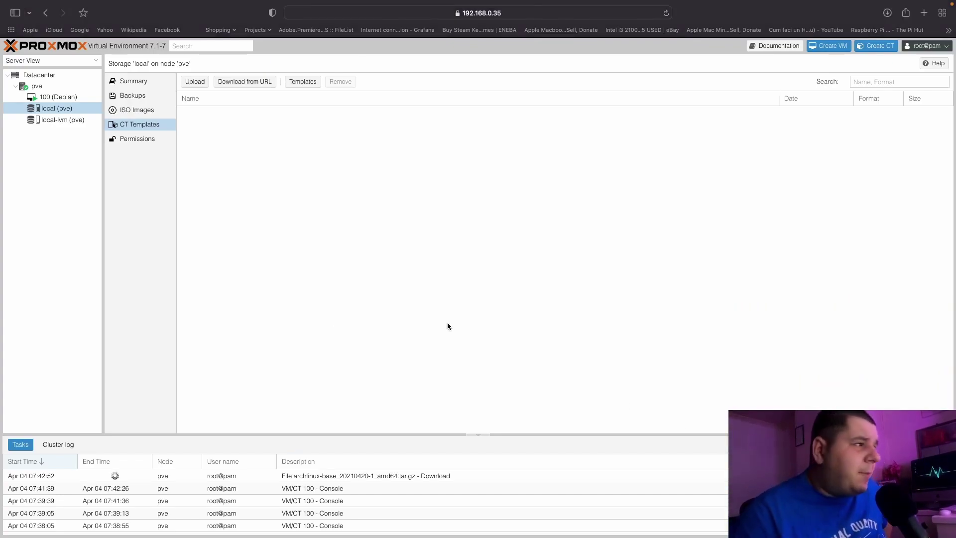
{"action": "left_click", "coordinate": [67, 98]}
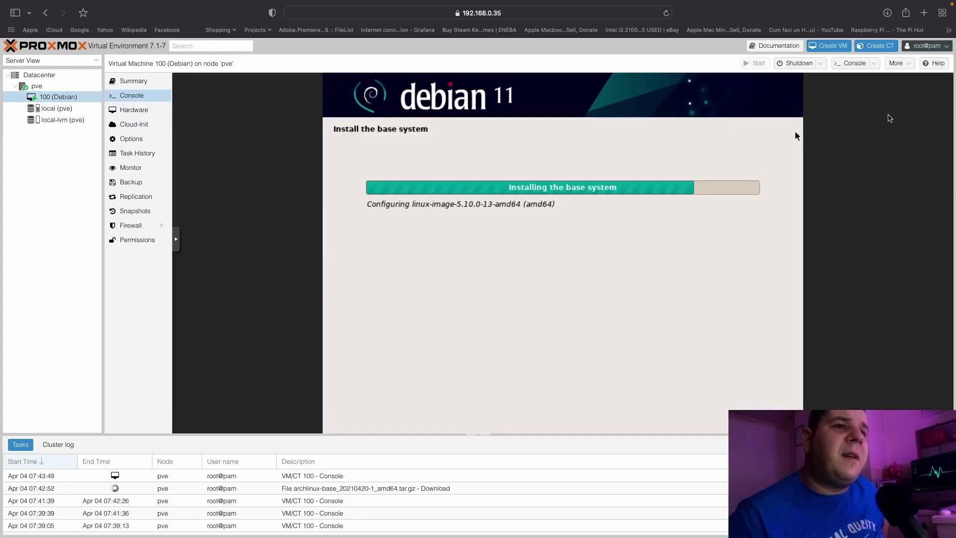
{"action": "left_click", "coordinate": [898, 63]}
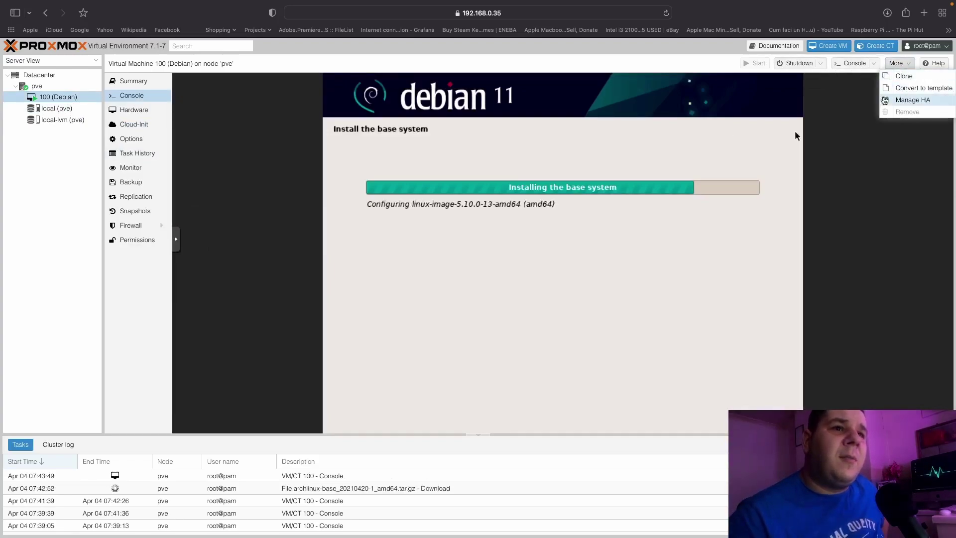
{"action": "left_click", "coordinate": [62, 113]}
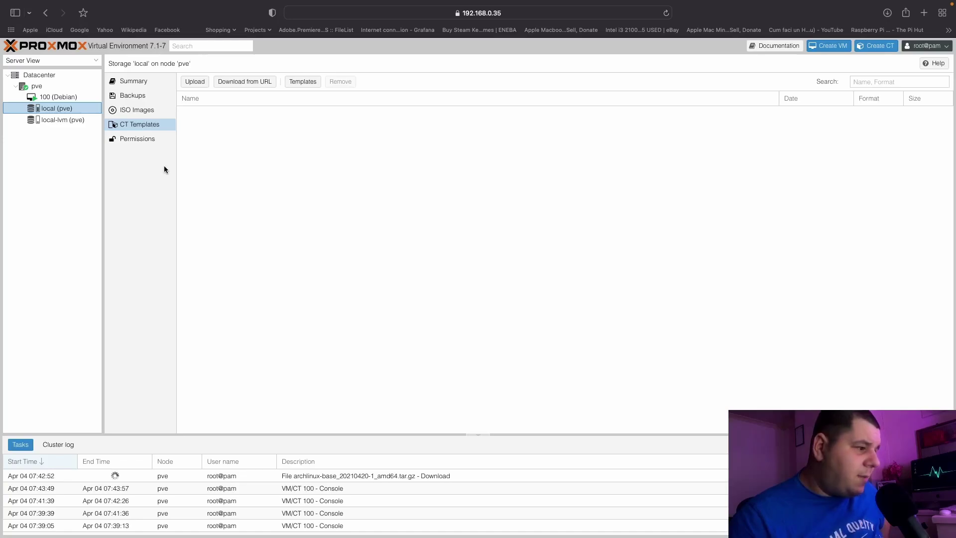
{"action": "left_click", "coordinate": [55, 96]}
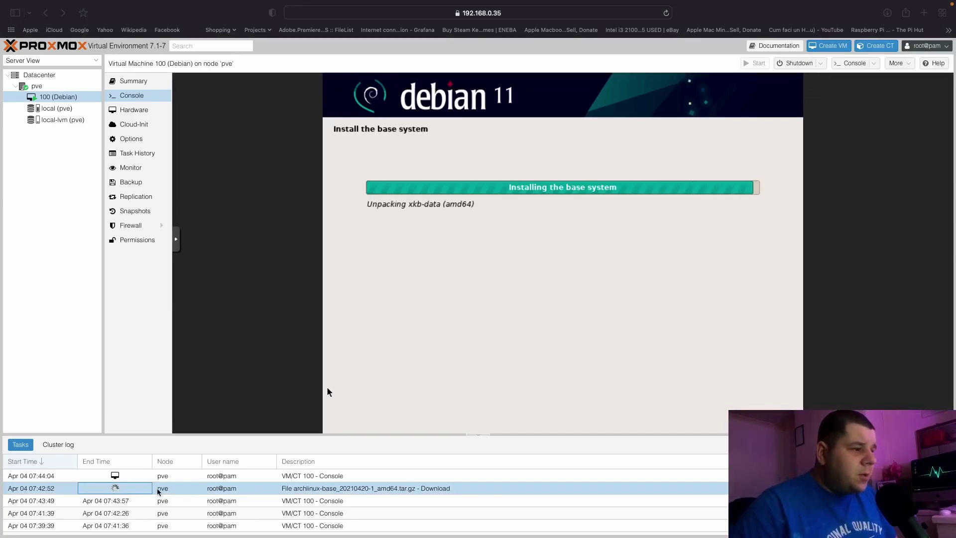
Check the archlinux download task output, now past 53%, then close it.
{"action": "double_click", "coordinate": [130, 488]}
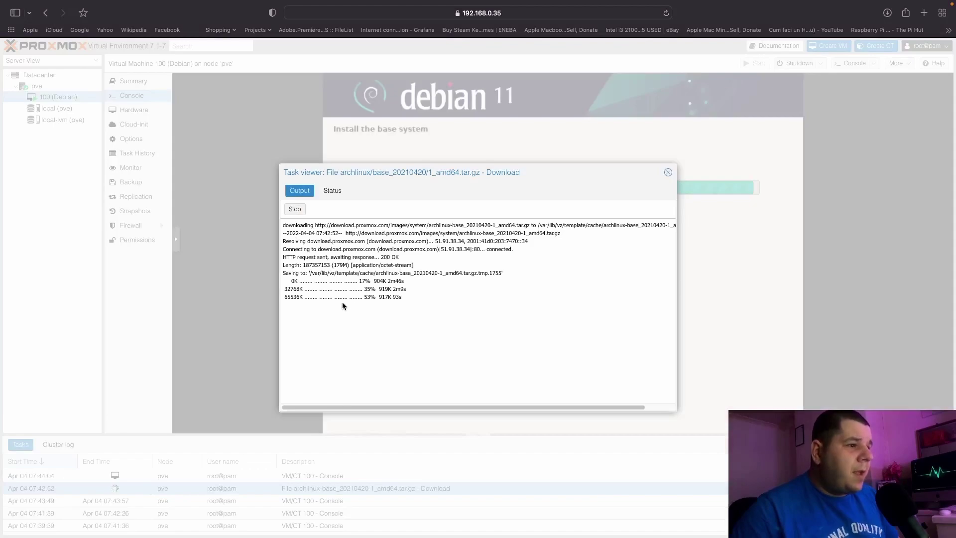
{"action": "left_click_drag", "start_coordinate": [401, 296], "coordinate": [374, 296]}
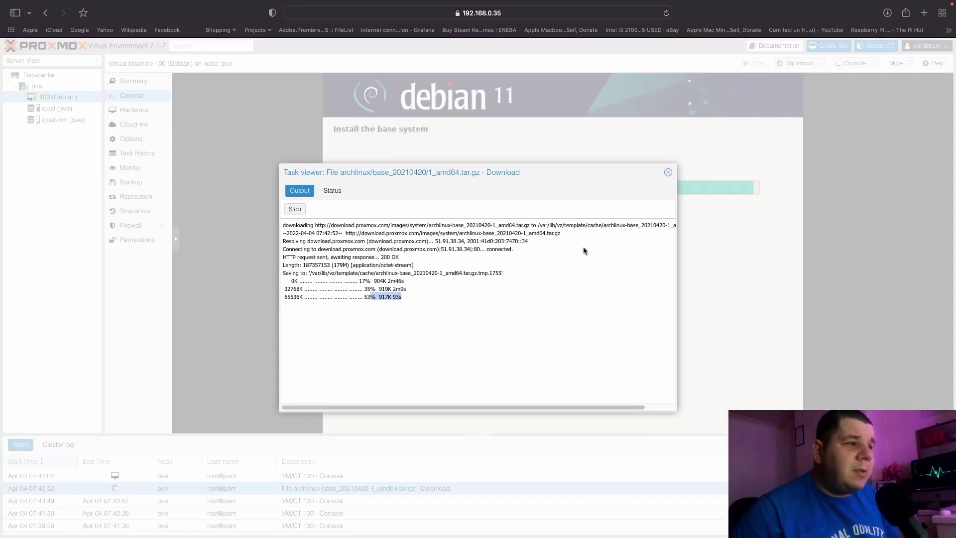
{"action": "left_click", "coordinate": [666, 174]}
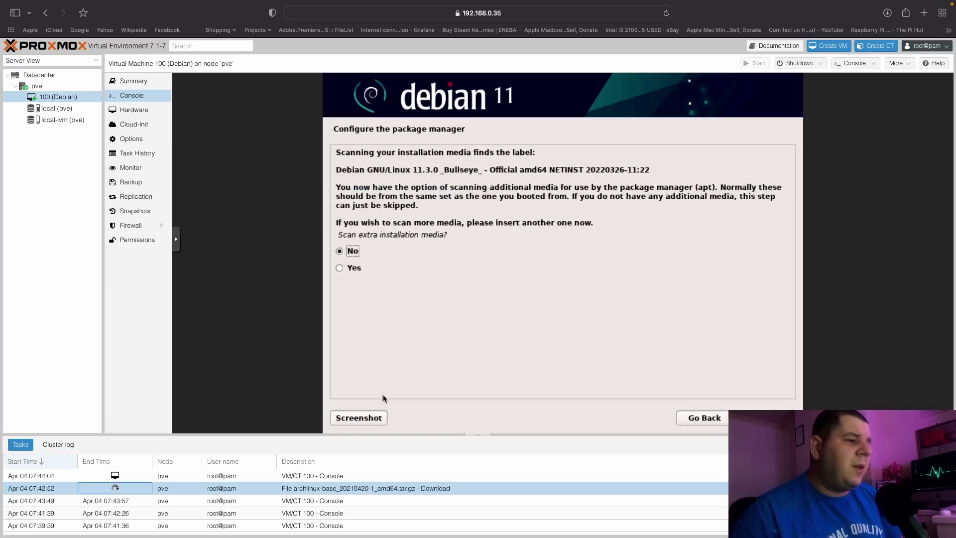
{"action": "double_click", "coordinate": [137, 491]}
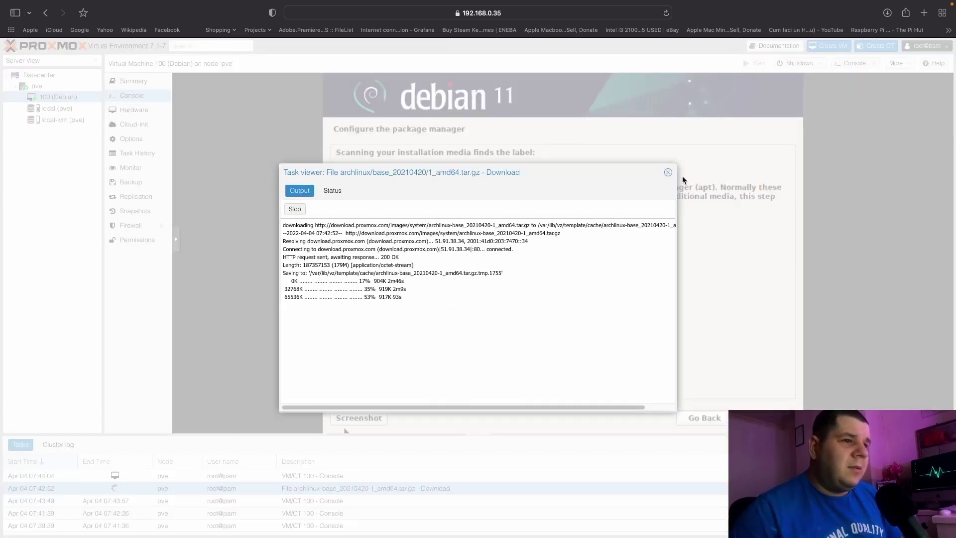
{"action": "left_click", "coordinate": [668, 173]}
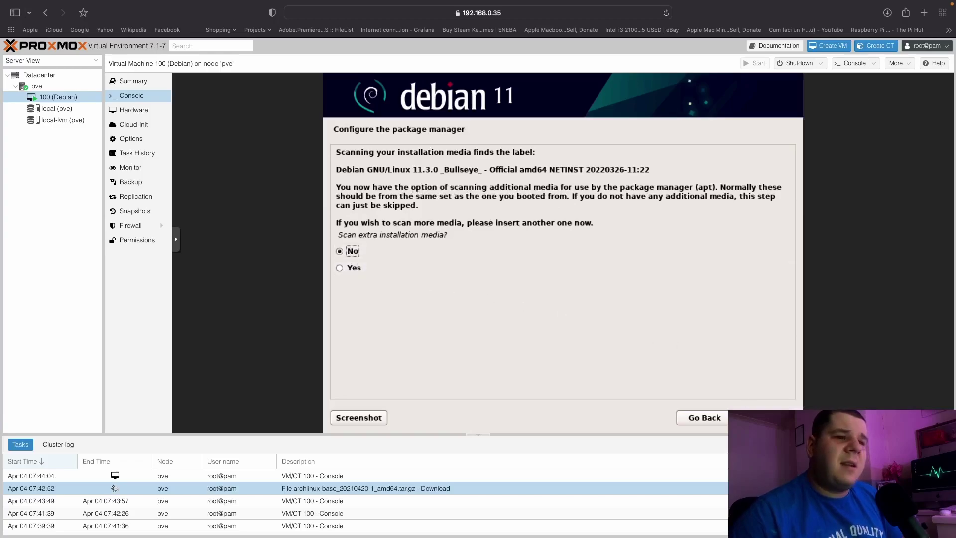
Skip extra media scanning, accept United Kingdom and deb.debian.org, and check the download task.
{"action": "key", "text": "Return"}
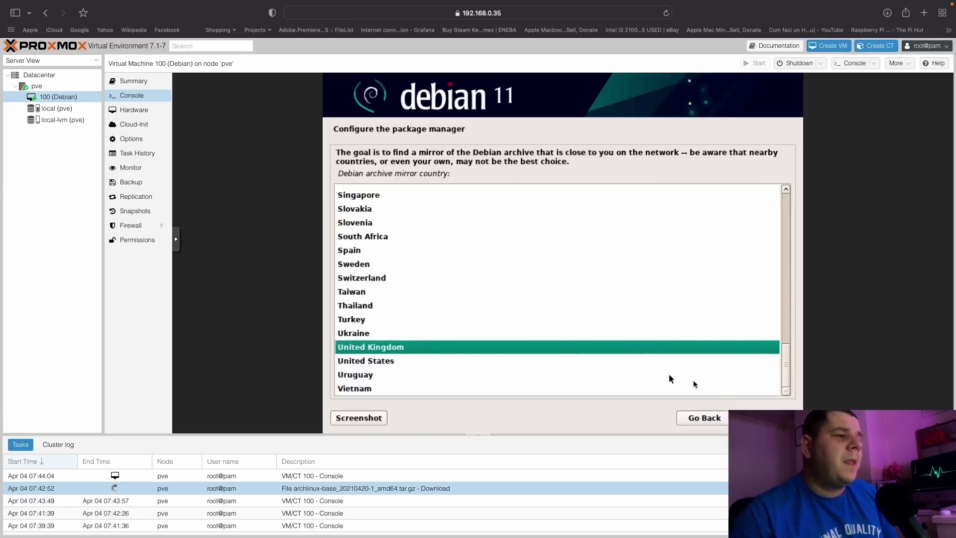
{"action": "key", "text": "Return"}
{"action": "key", "text": "Return"}
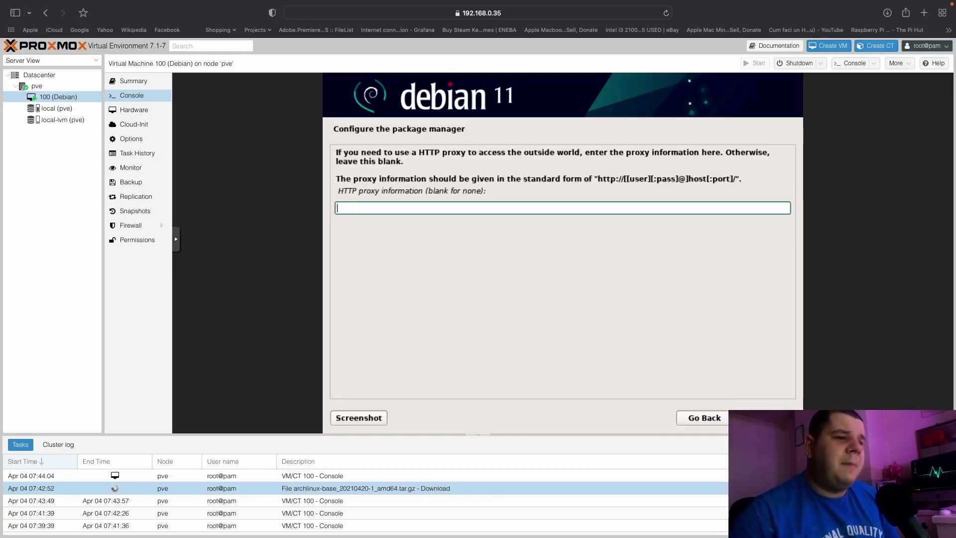
{"action": "key", "text": "Return"}
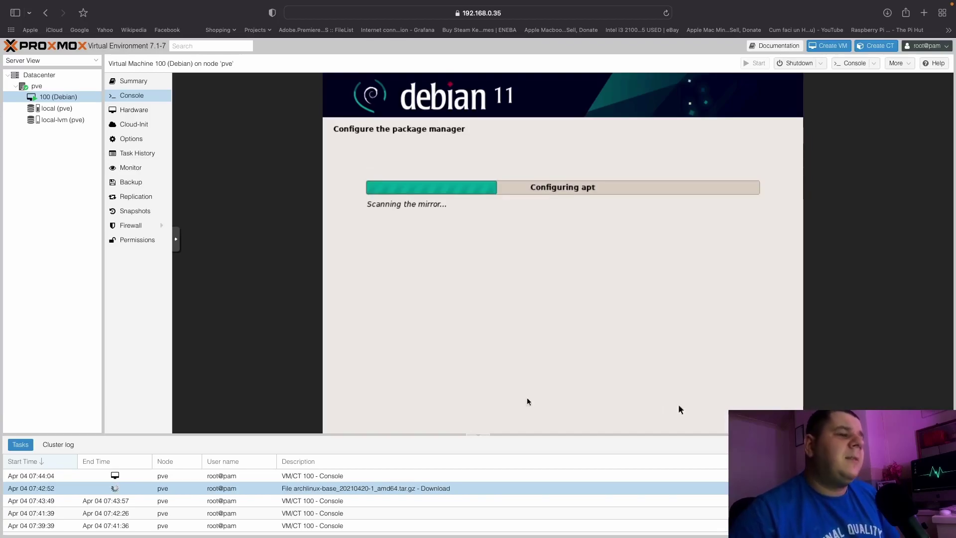
{"action": "double_click", "coordinate": [135, 488]}
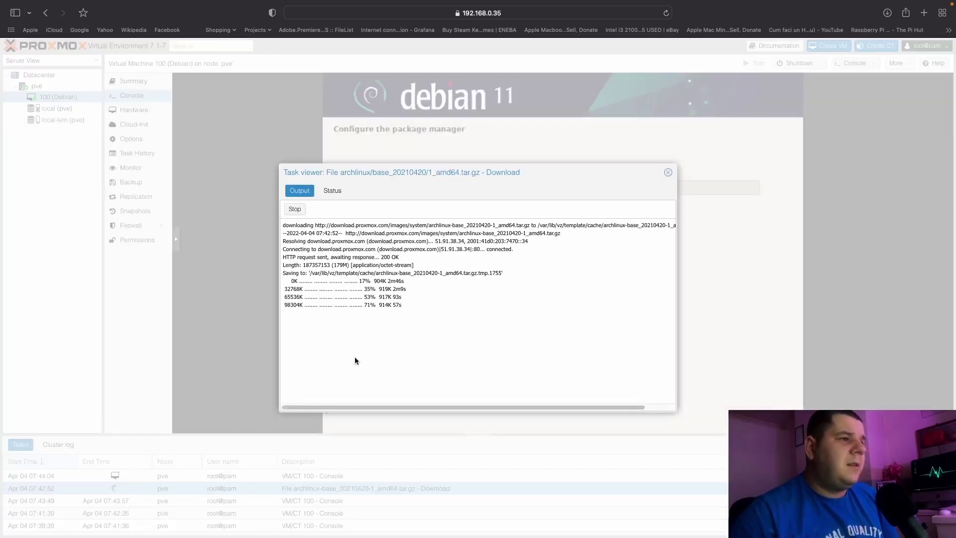
{"action": "left_click", "coordinate": [668, 173]}
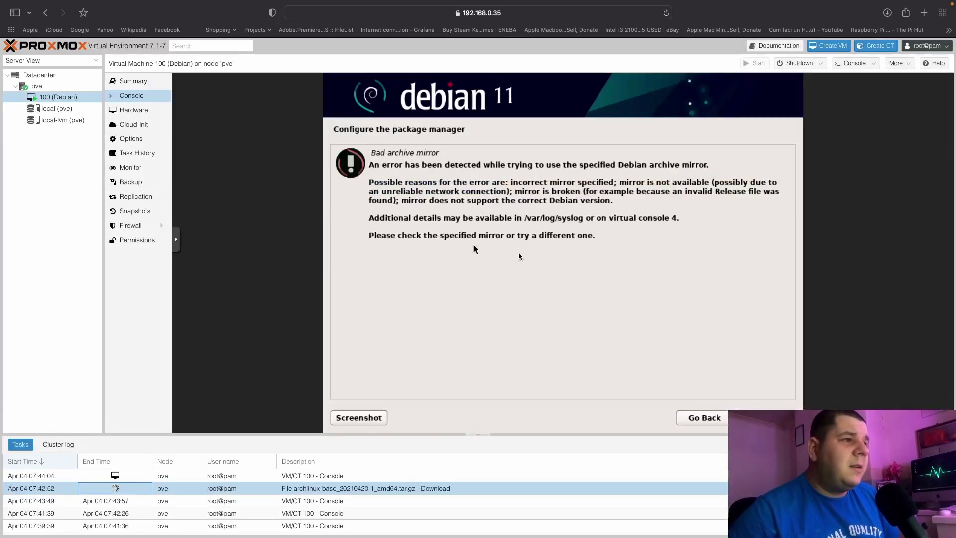
Back out of the bad-mirror error twice, reselecting United Kingdom as the mirror country.
{"action": "left_click", "coordinate": [704, 417]}
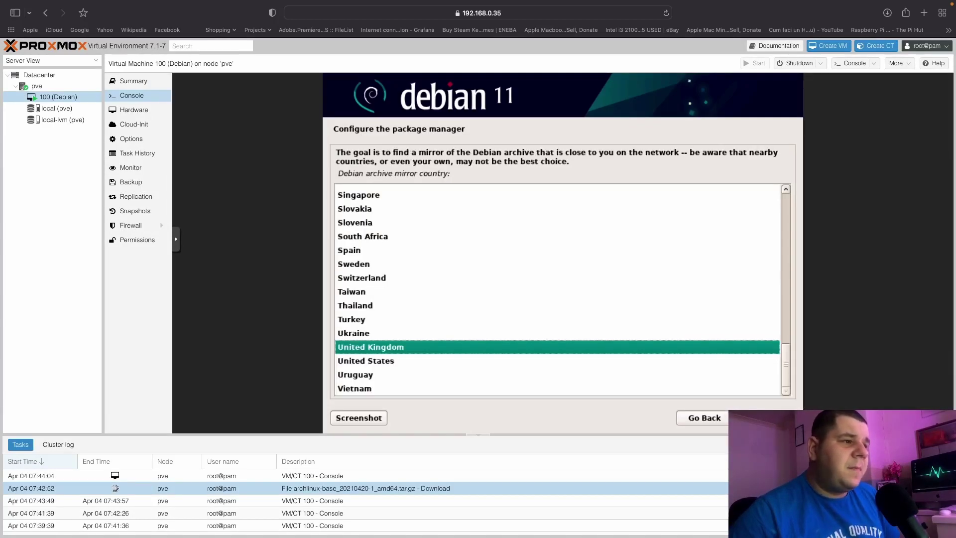
{"action": "key", "text": "Return"}
{"action": "key", "text": "Return"}
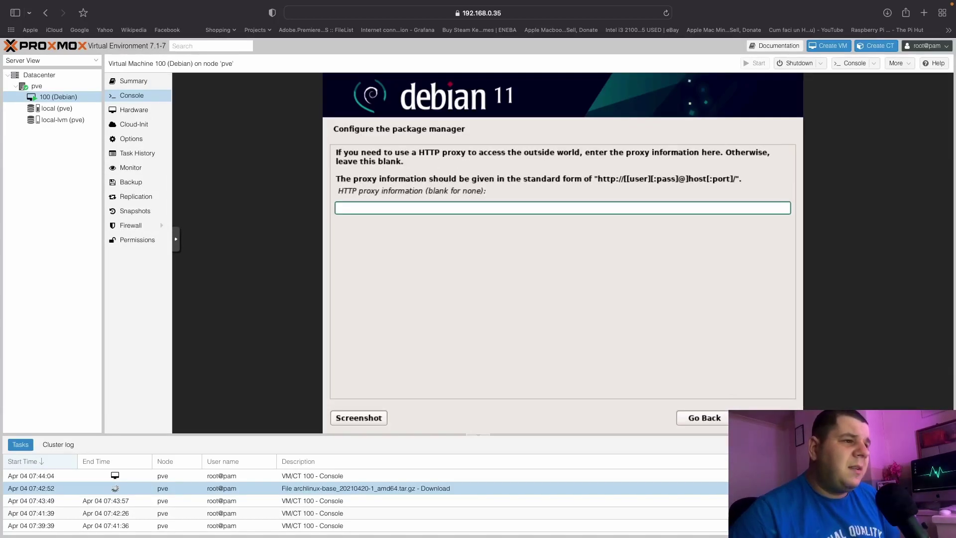
{"action": "key", "text": "Return"}
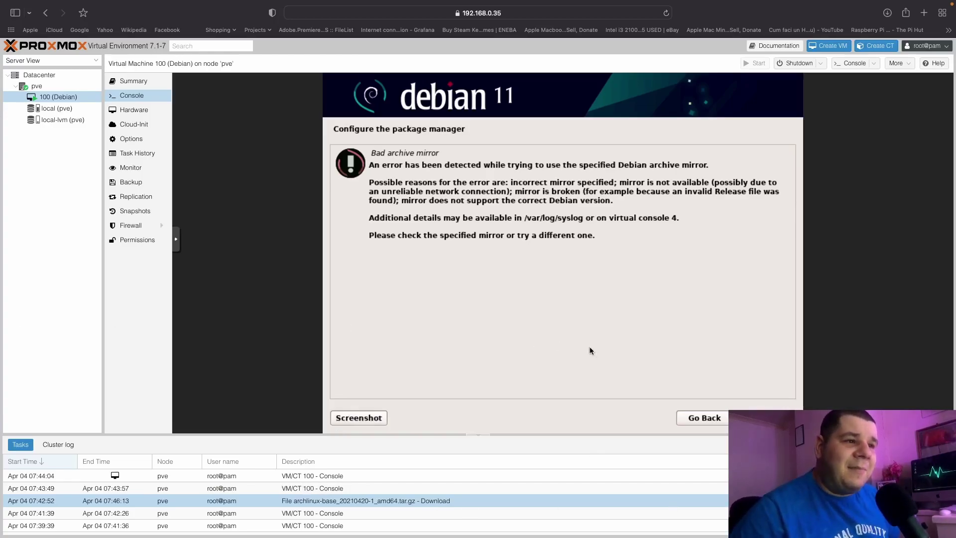
{"action": "left_click", "coordinate": [702, 417]}
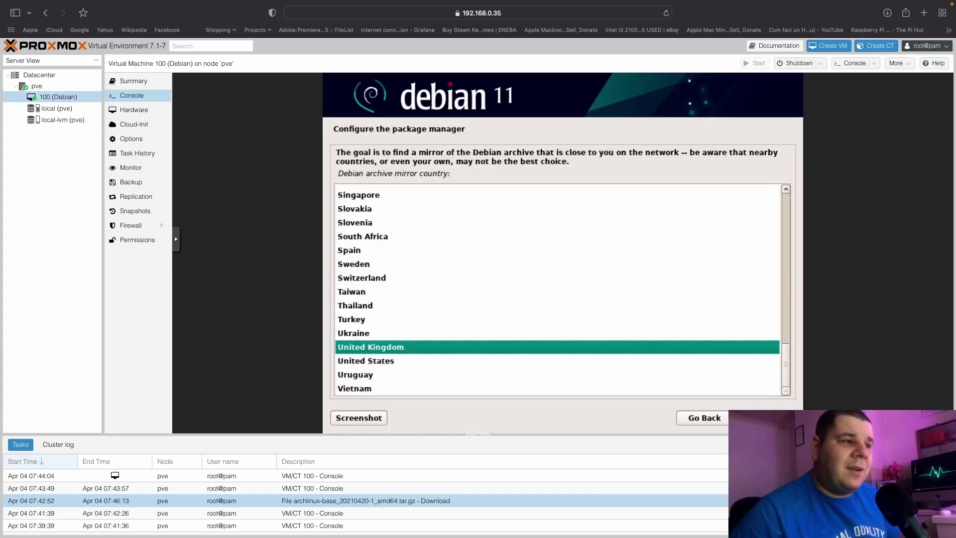
{"action": "key", "text": "Return"}
{"action": "key", "text": "Return"}
{"action": "key", "text": "Return"}
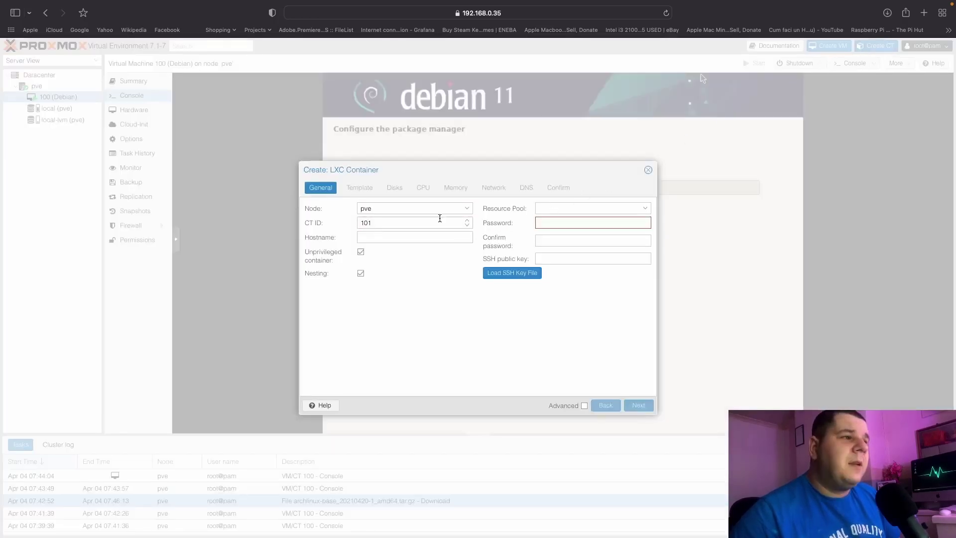
Set the root password, hostname arch, and the archlinux-base_20210420-1_amd64 template.
{"action": "left_click", "coordinate": [557, 220]}
{"action": "type", "text": "••••"}
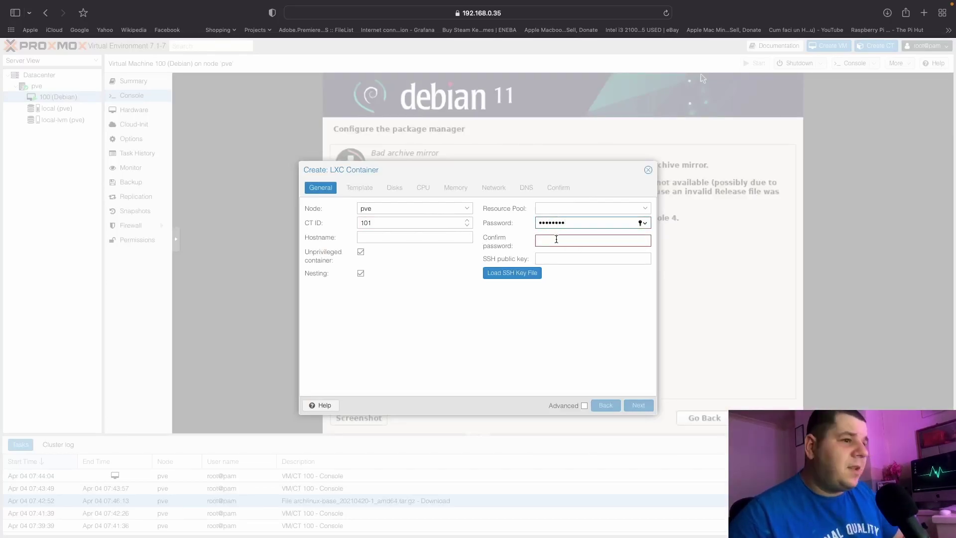
{"action": "left_click", "coordinate": [556, 239]}
{"action": "type", "text": "••••"}
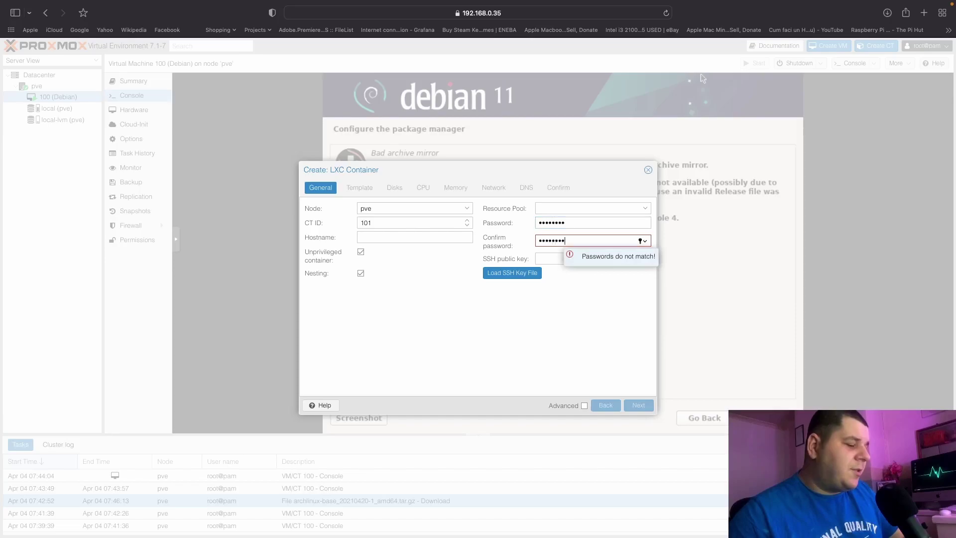
{"action": "left_click", "coordinate": [428, 239]}
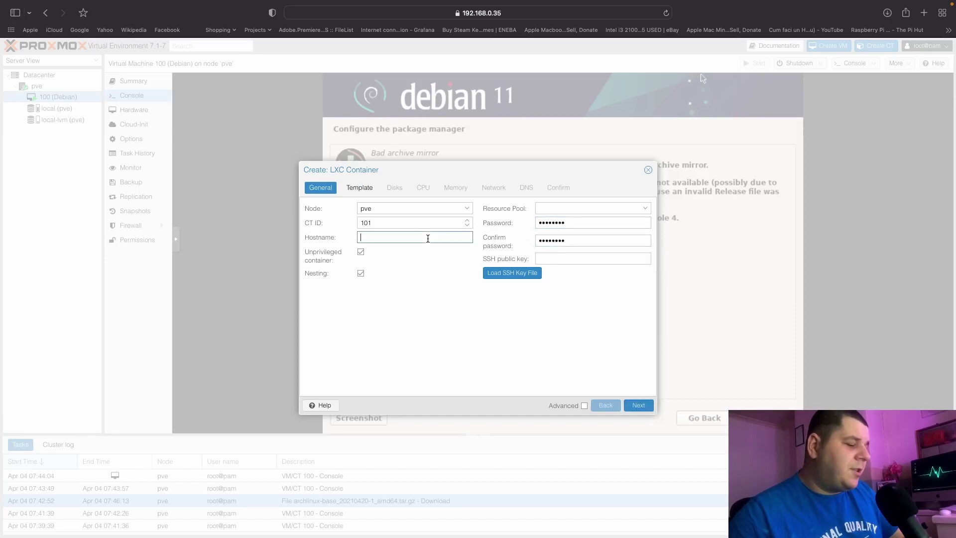
{"action": "type", "text": "arch"}
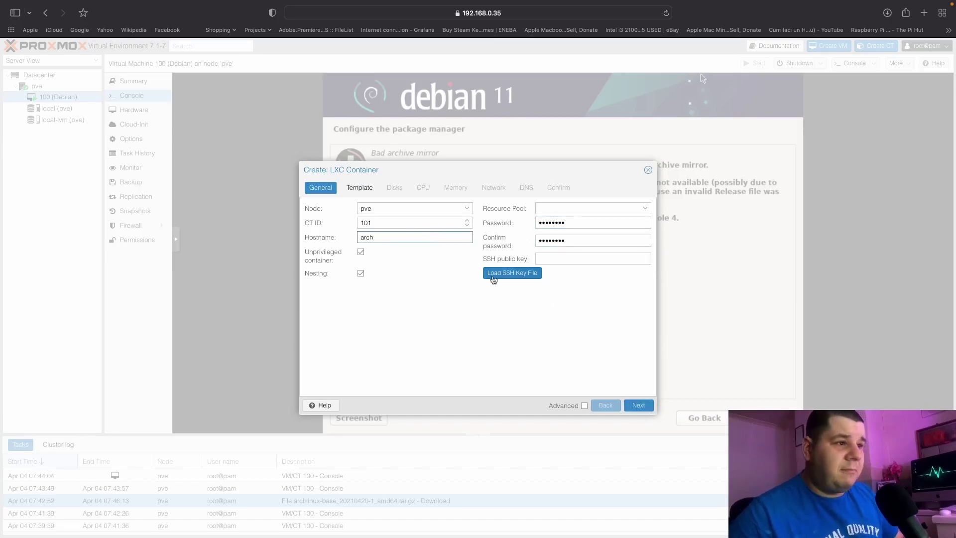
{"action": "left_click", "coordinate": [369, 190]}
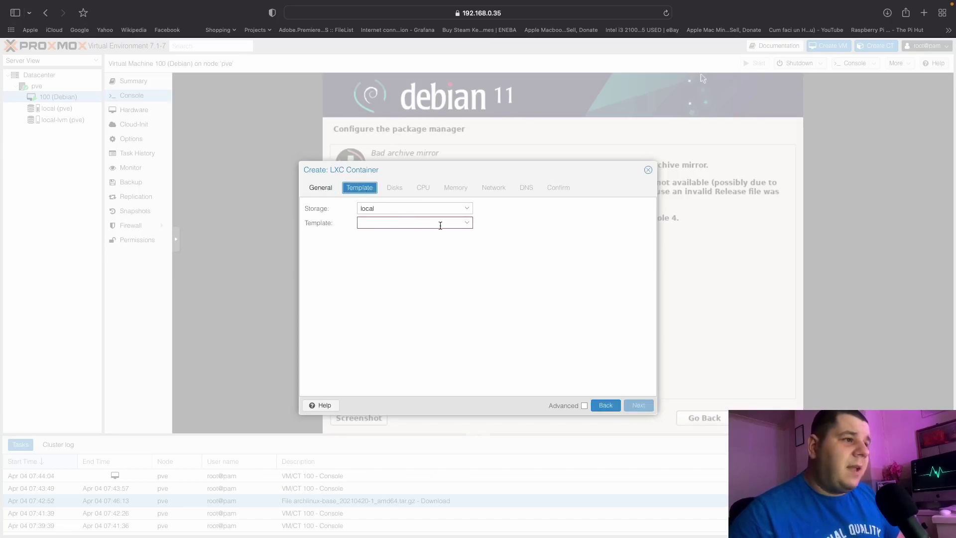
{"action": "left_click", "coordinate": [466, 224]}
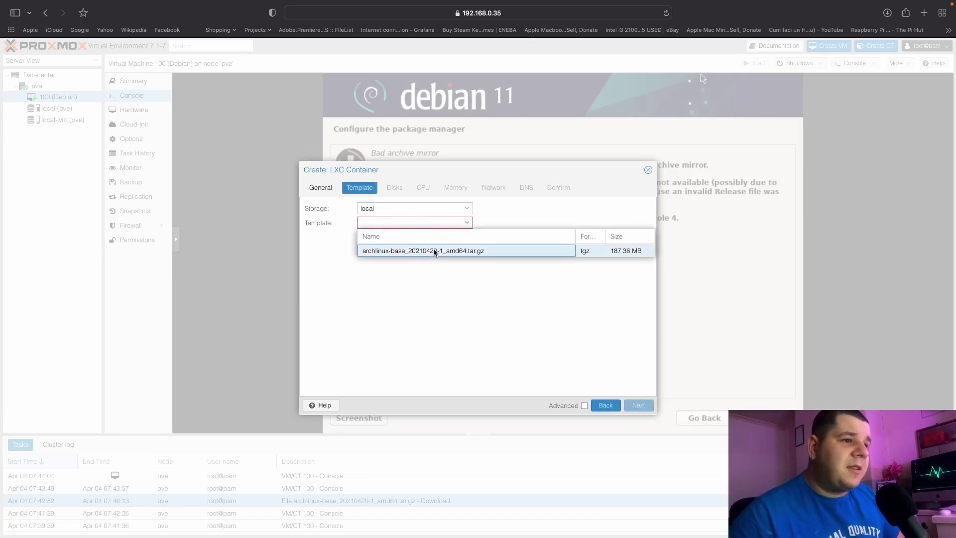
{"action": "left_click", "coordinate": [438, 252]}
Keep the default disk and give the container 2 cores, 2048 MiB memory and 1024 MiB swap.
{"action": "left_click", "coordinate": [639, 406]}
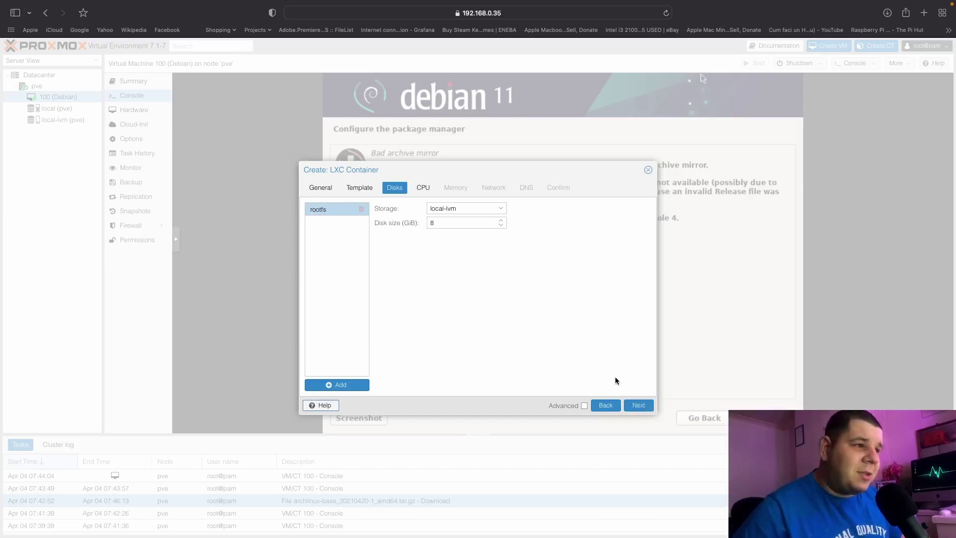
{"action": "left_click", "coordinate": [631, 406]}
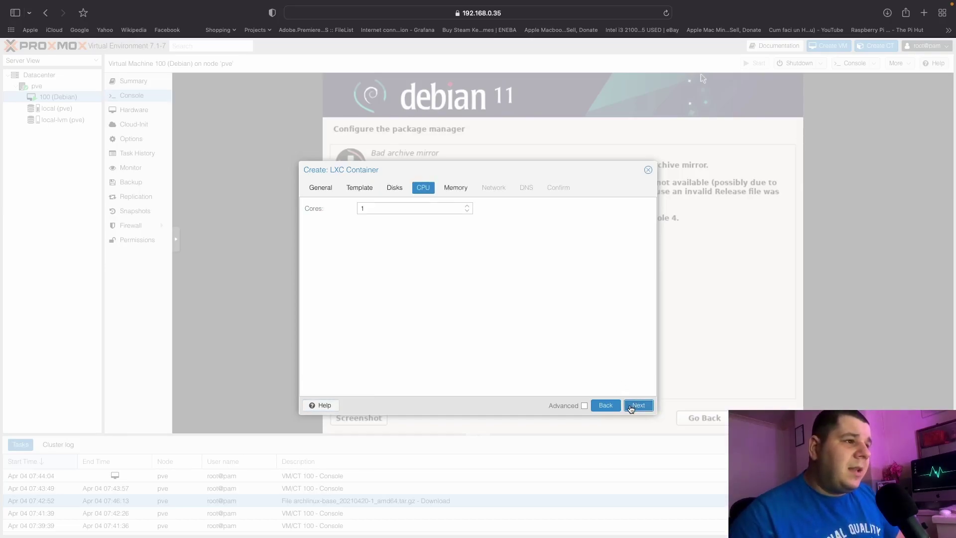
{"action": "left_click", "coordinate": [468, 205]}
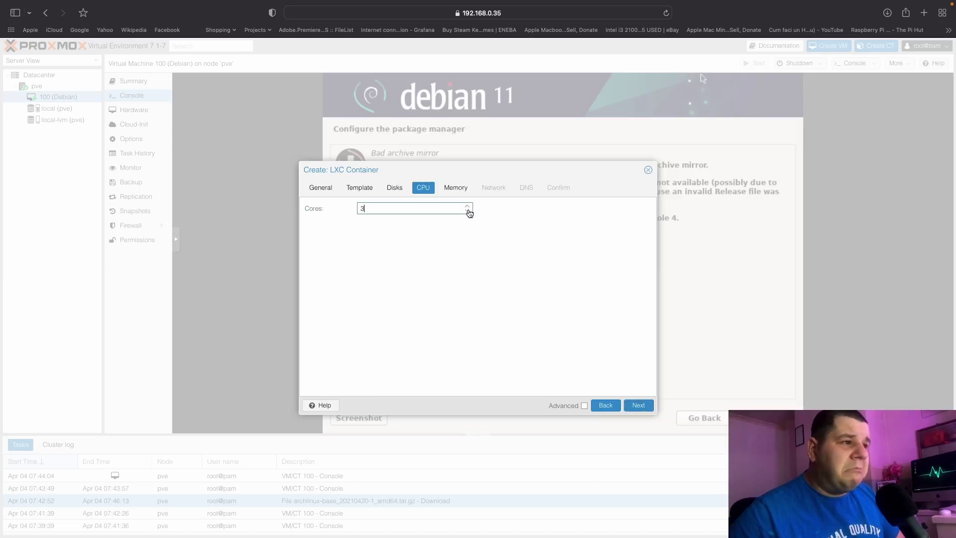
{"action": "left_click", "coordinate": [629, 402]}
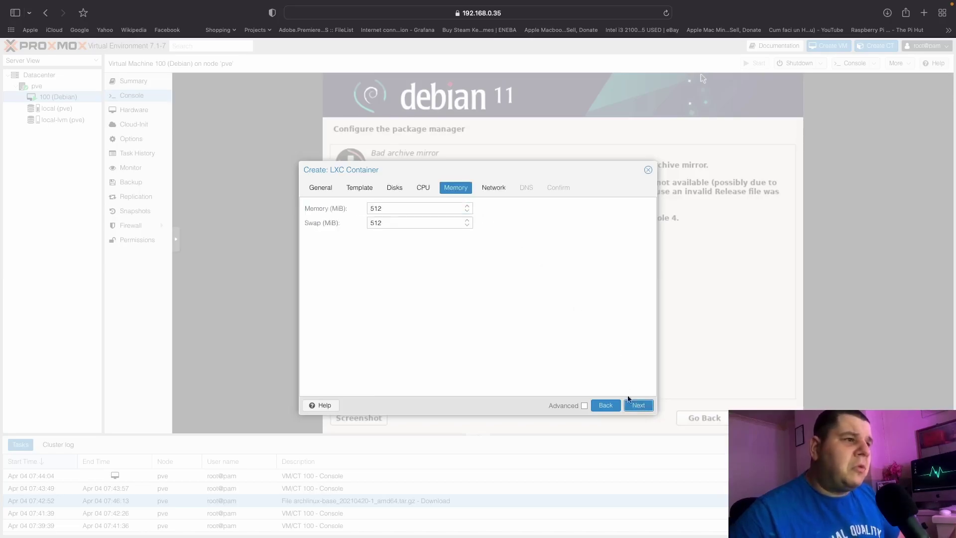
{"action": "left_click", "coordinate": [468, 208]}
{"action": "type", "text": "800"}
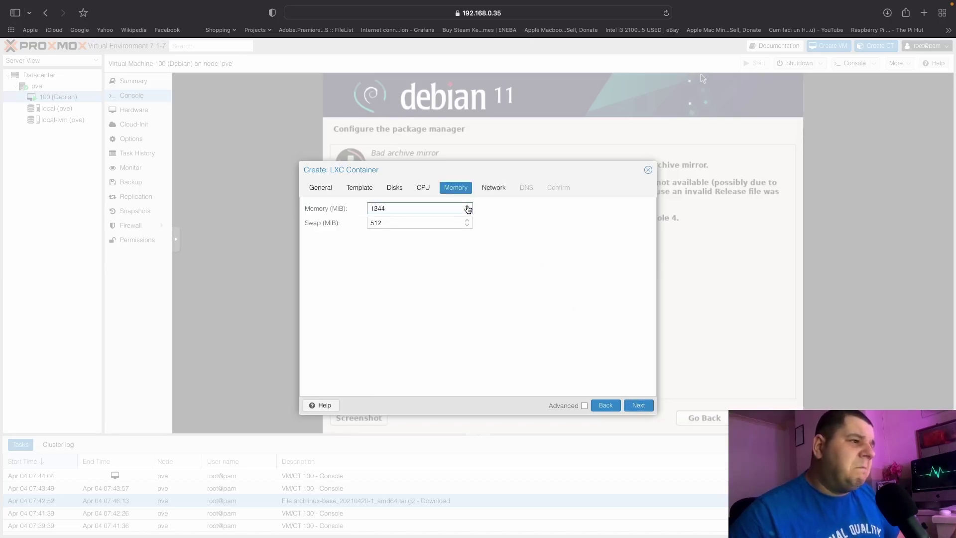
{"action": "scroll", "coordinate": [468, 208], "scroll_direction": "up", "scroll_amount": 14}
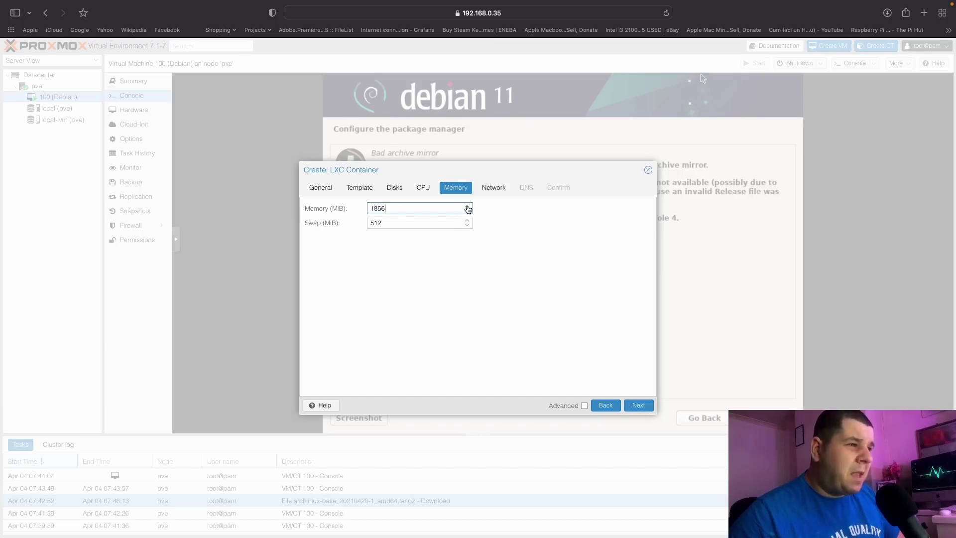
{"action": "left_click", "coordinate": [470, 224]}
{"action": "type", "text": "800"}
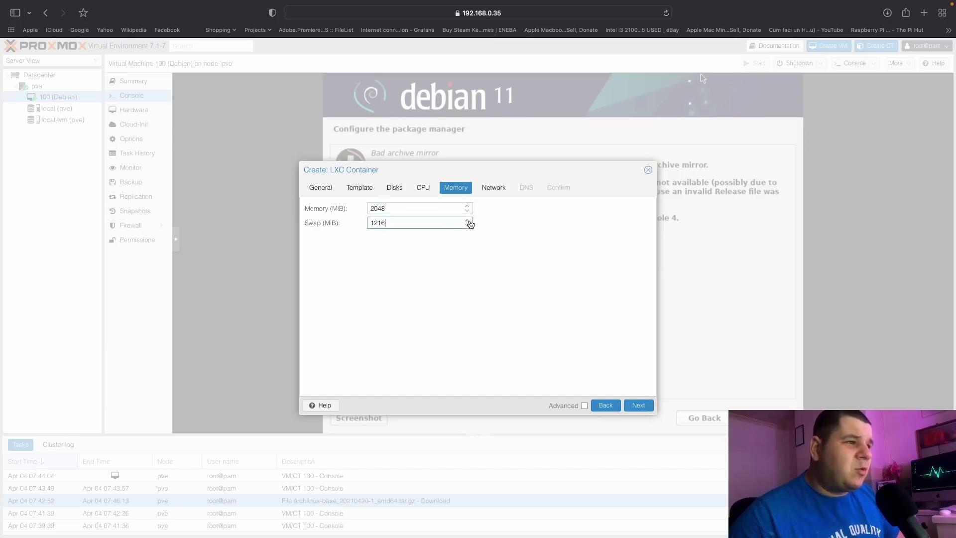
{"action": "scroll", "coordinate": [468, 227], "scroll_direction": "down", "scroll_amount": 1}
Accept the default network and DNS settings, review the summary, and create CT 101.
{"action": "left_click", "coordinate": [636, 404]}
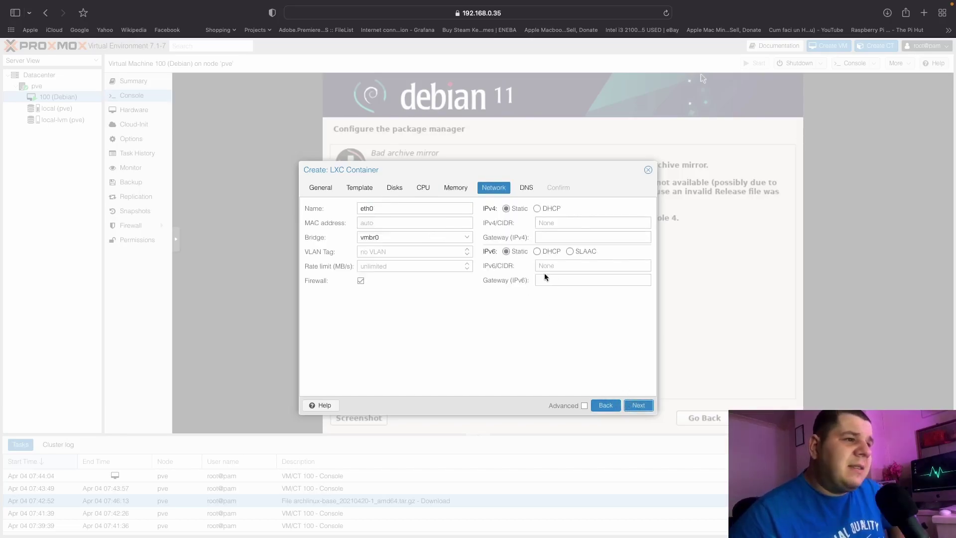
{"action": "left_click", "coordinate": [639, 406]}
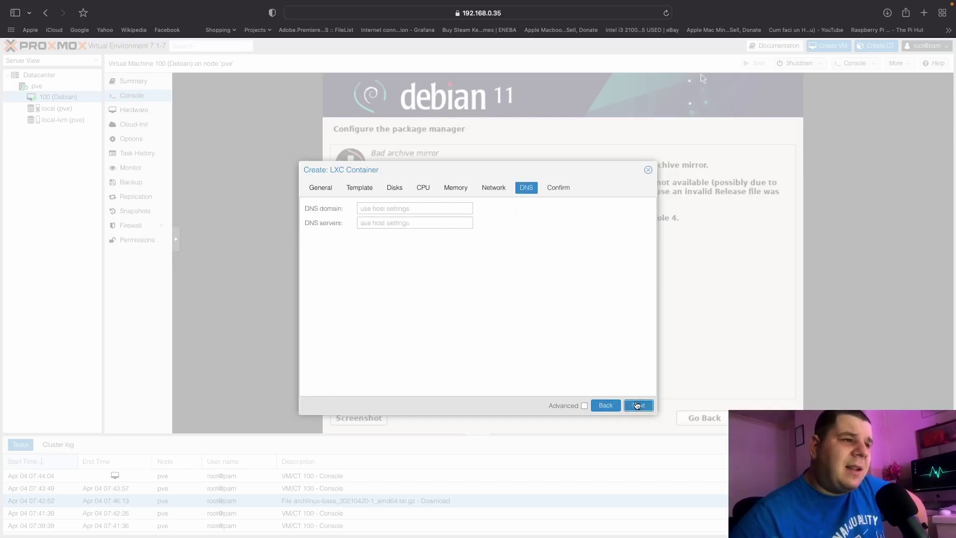
{"action": "left_click", "coordinate": [639, 405]}
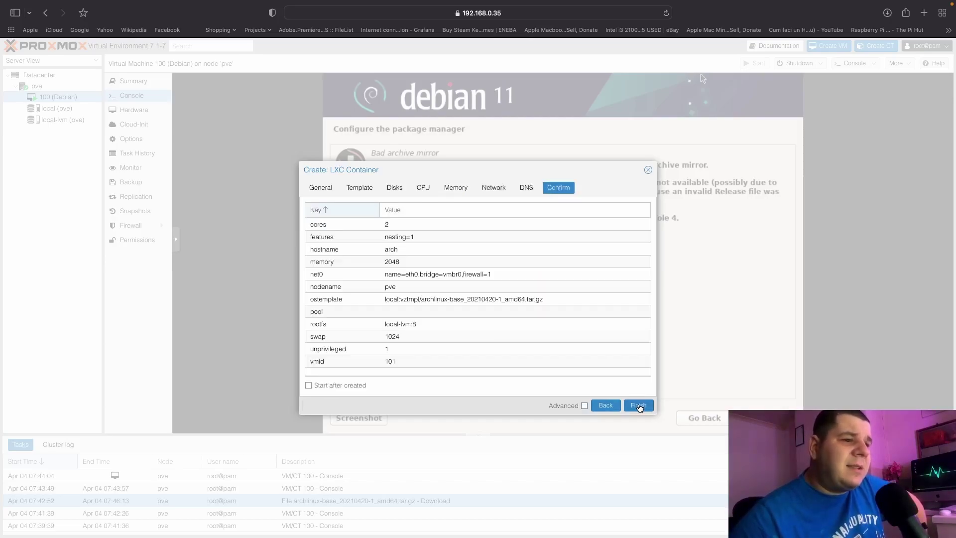
{"action": "left_click", "coordinate": [639, 405]}
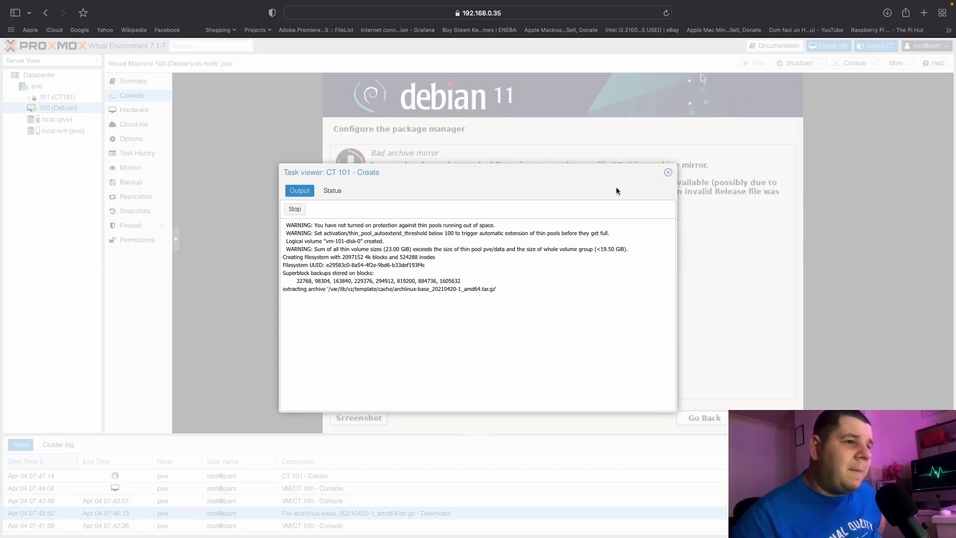
Close the creation log and have the Debian installer continue without a network mirror.
{"action": "left_click", "coordinate": [668, 172]}
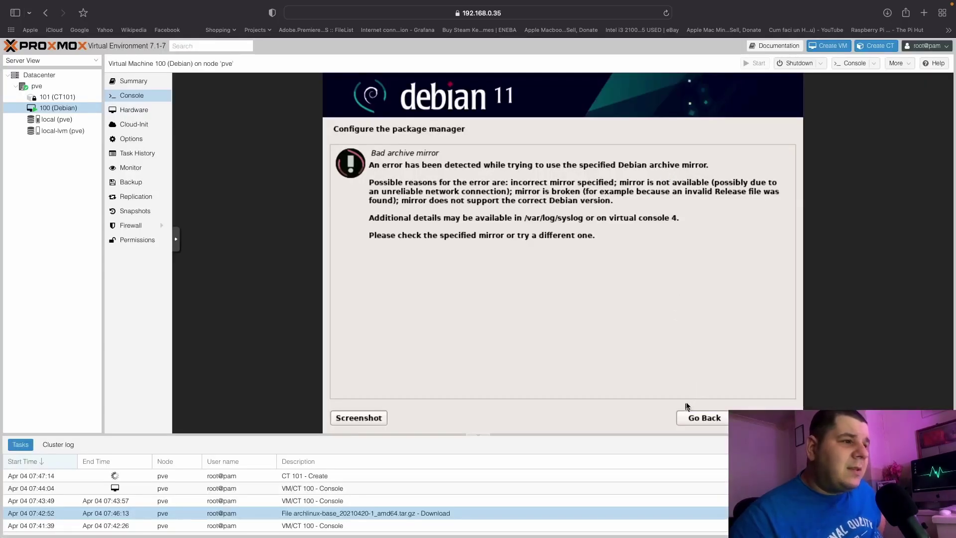
{"action": "left_click", "coordinate": [709, 419]}
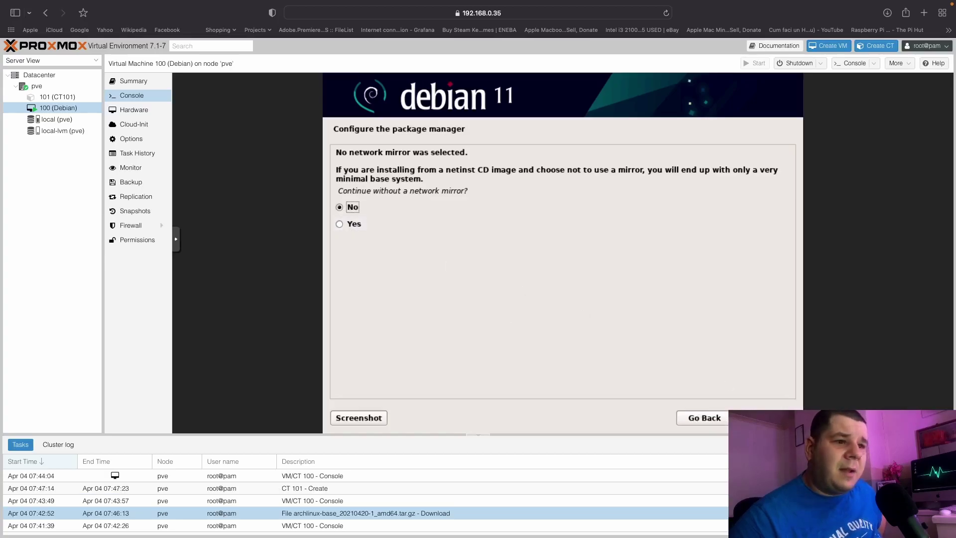
{"action": "key", "text": "Return"}
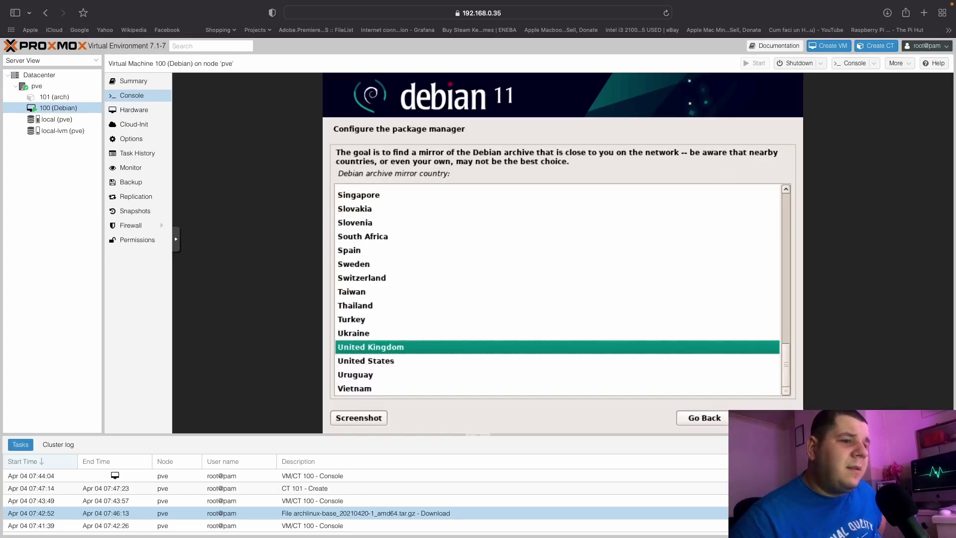
{"action": "left_click", "coordinate": [704, 417]}
{"action": "left_click", "coordinate": [374, 226]}
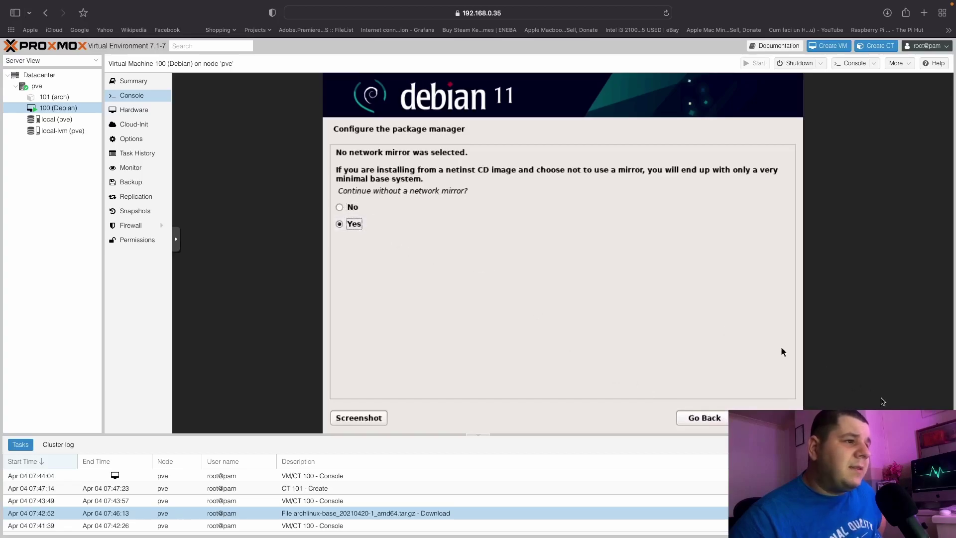
{"action": "key", "text": "Return"}
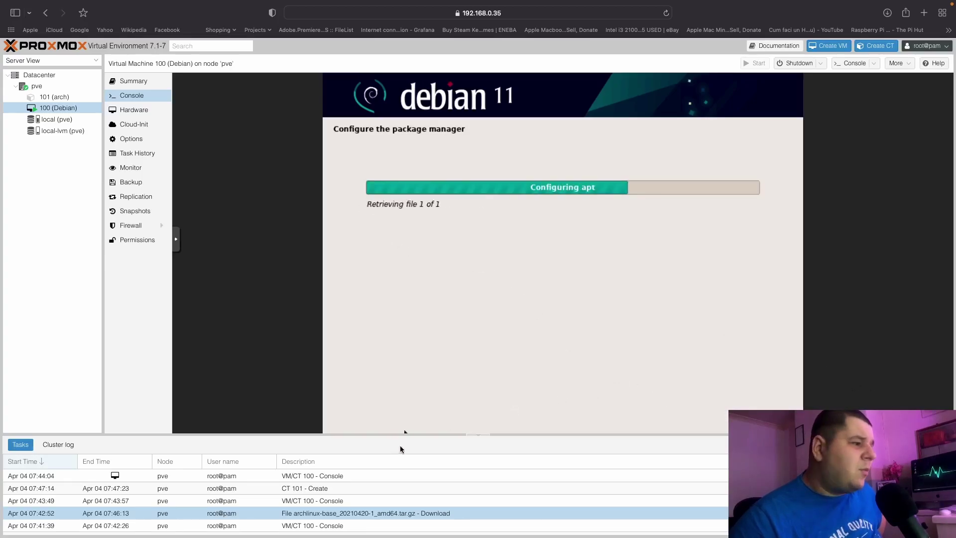
Select container 101 (arch), dismiss the save-password prompt, and open its Console.
{"action": "left_click", "coordinate": [48, 97]}
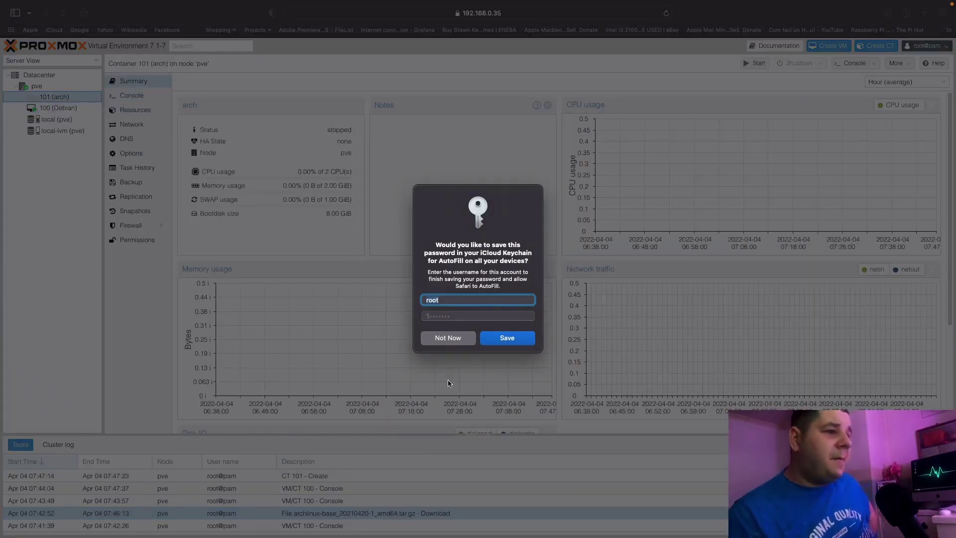
{"action": "left_click", "coordinate": [448, 337]}
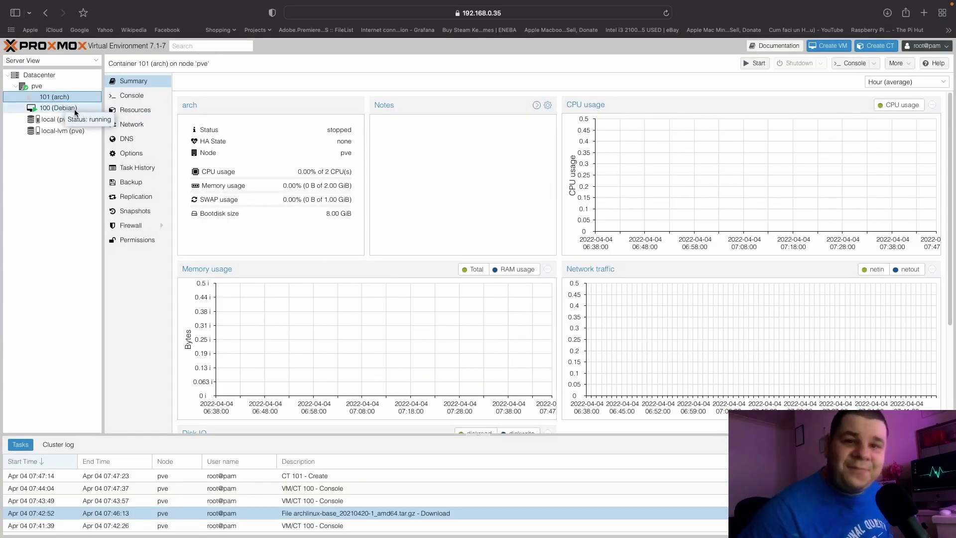
{"action": "left_click", "coordinate": [128, 98]}
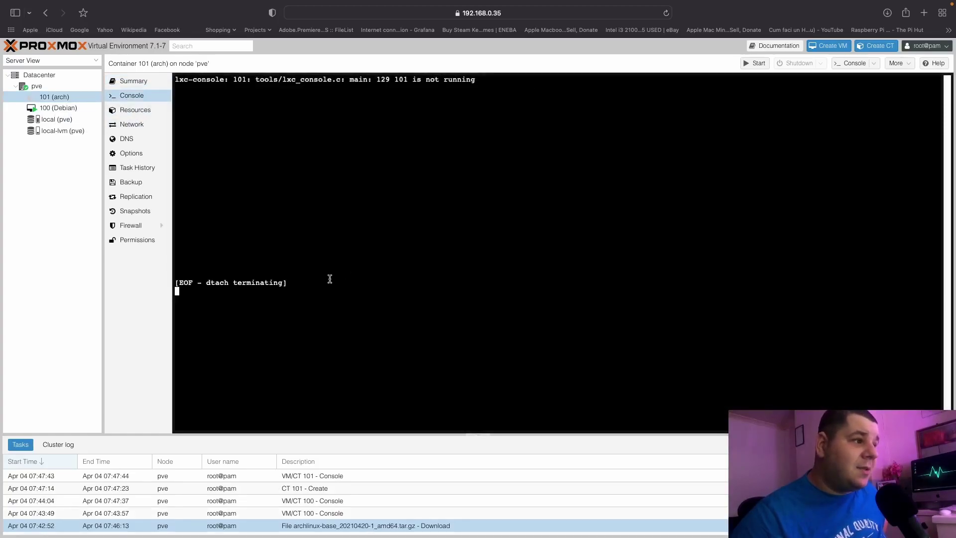
{"action": "left_click", "coordinate": [141, 83]}
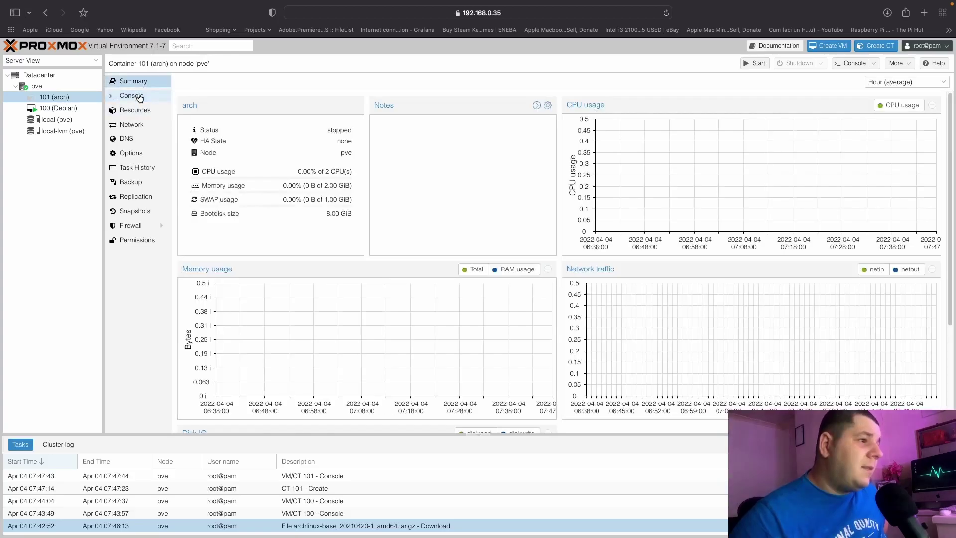
{"action": "left_click", "coordinate": [55, 86]}
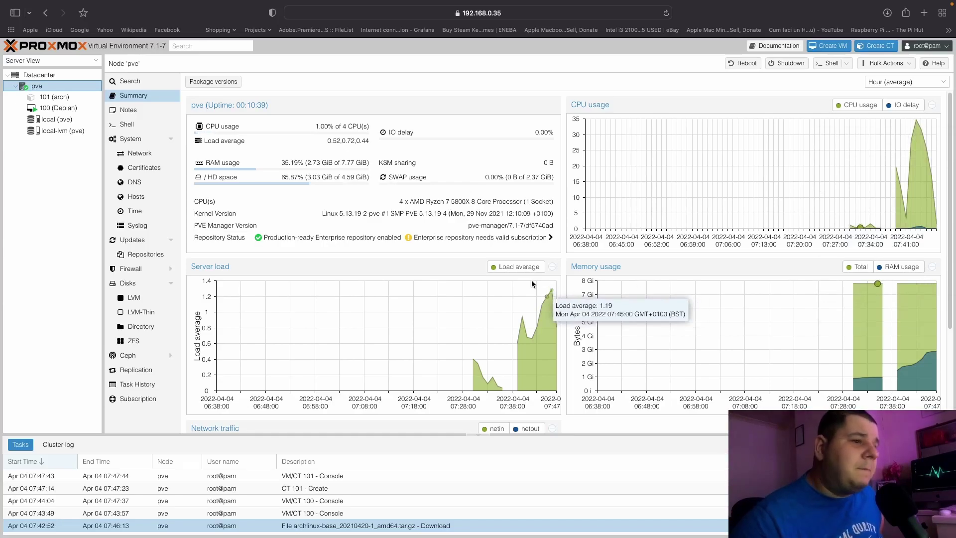
{"action": "left_click", "coordinate": [60, 97]}
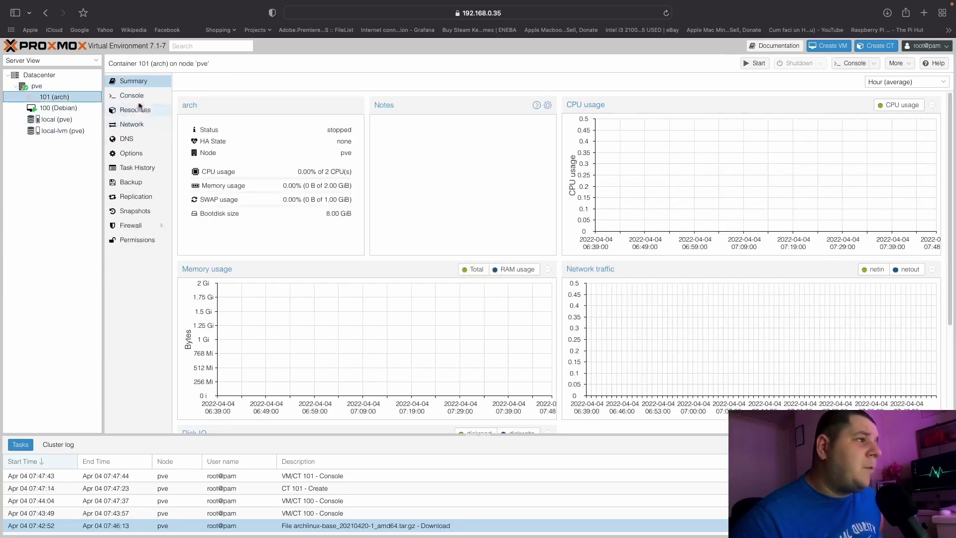
{"action": "left_click", "coordinate": [137, 98]}
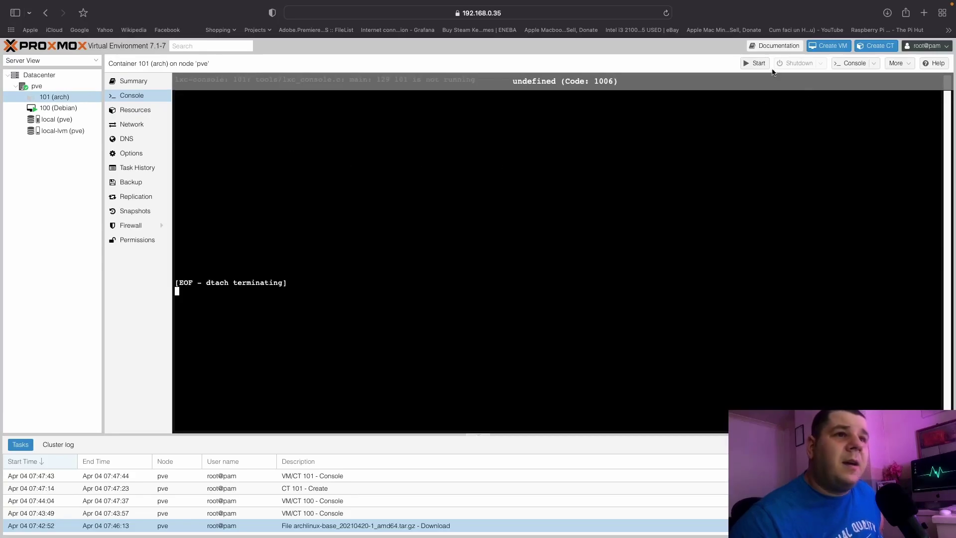
Start container 101, dismiss the already-running notice, and log into its console as root.
{"action": "left_click", "coordinate": [755, 63]}
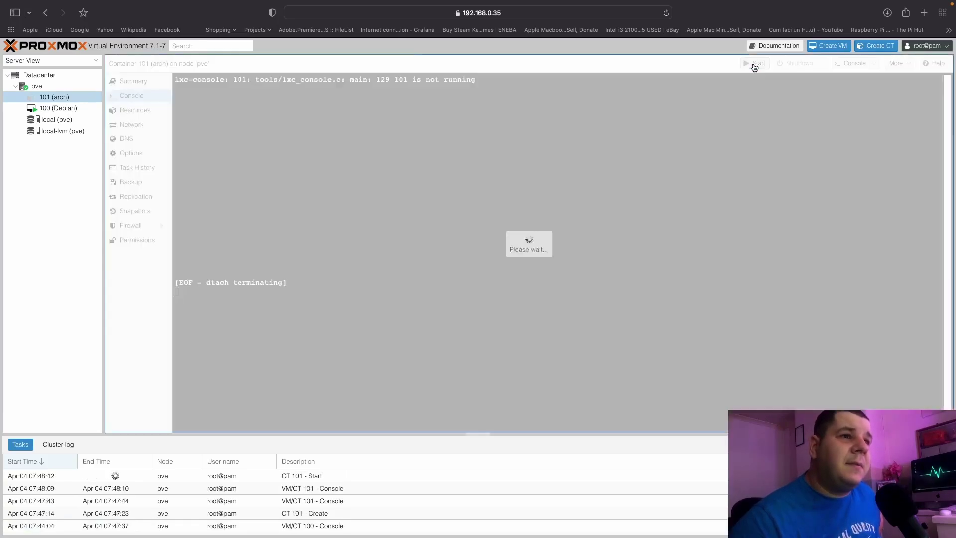
{"action": "left_click", "coordinate": [481, 312]}
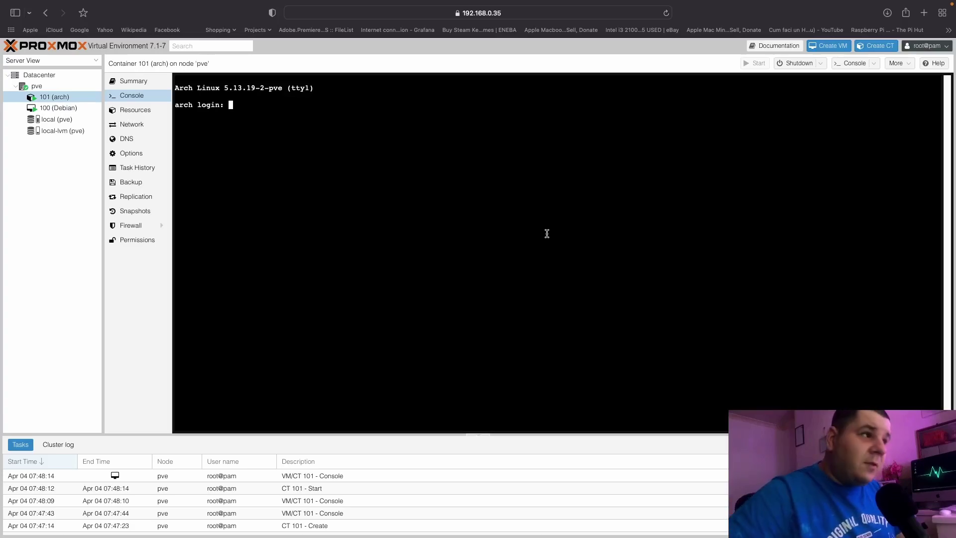
{"action": "type", "text": "root"}
{"action": "key", "text": "Return"}
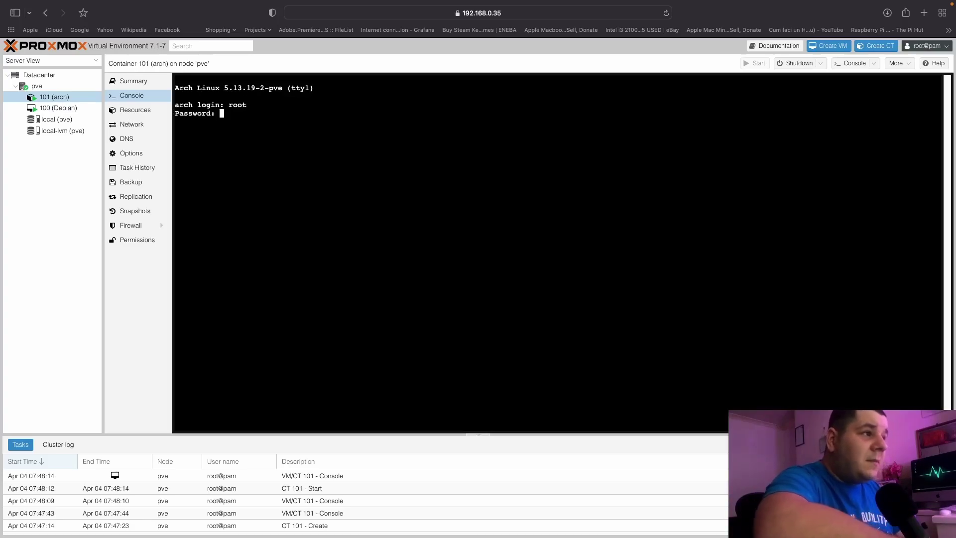
{"action": "key", "text": "Return"}
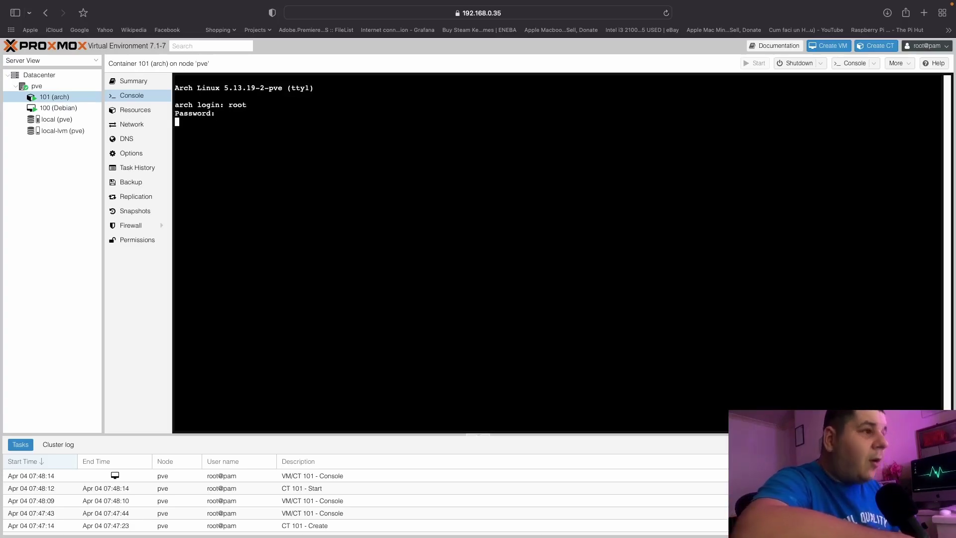
Try neofetch and pacman -S neofetch in the Arch container (no repository servers), then view Debian's console.
{"action": "type", "text": "neofetch"}
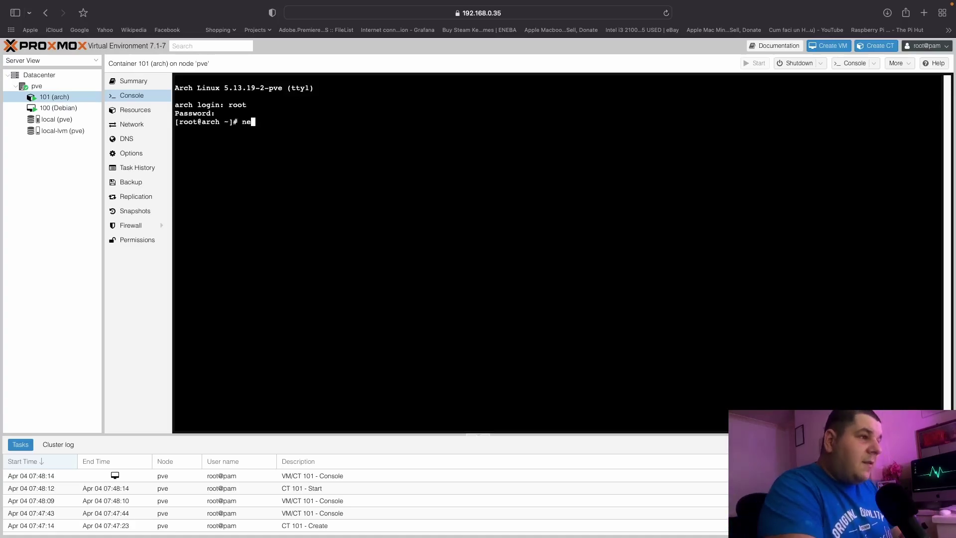
{"action": "key", "text": "Return"}
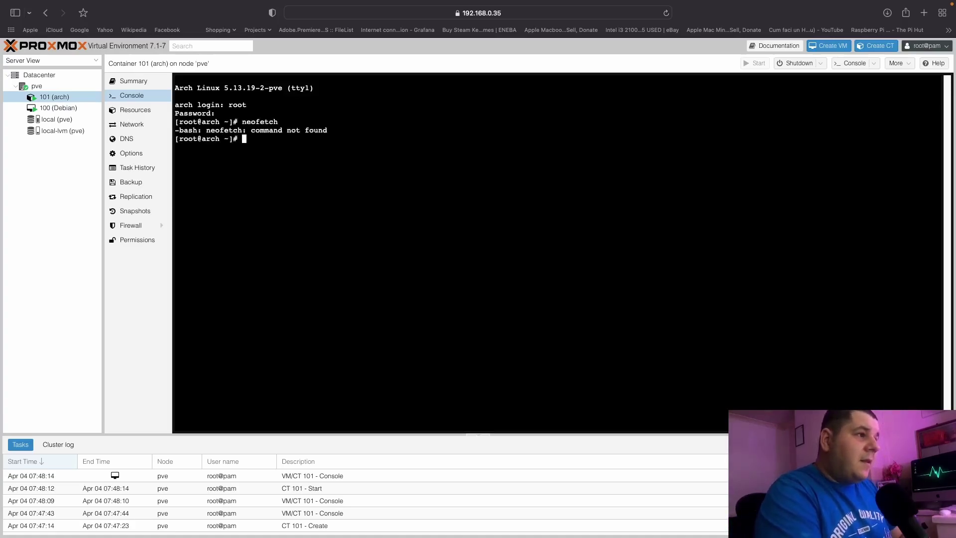
{"action": "type", "text": "pacman -"}
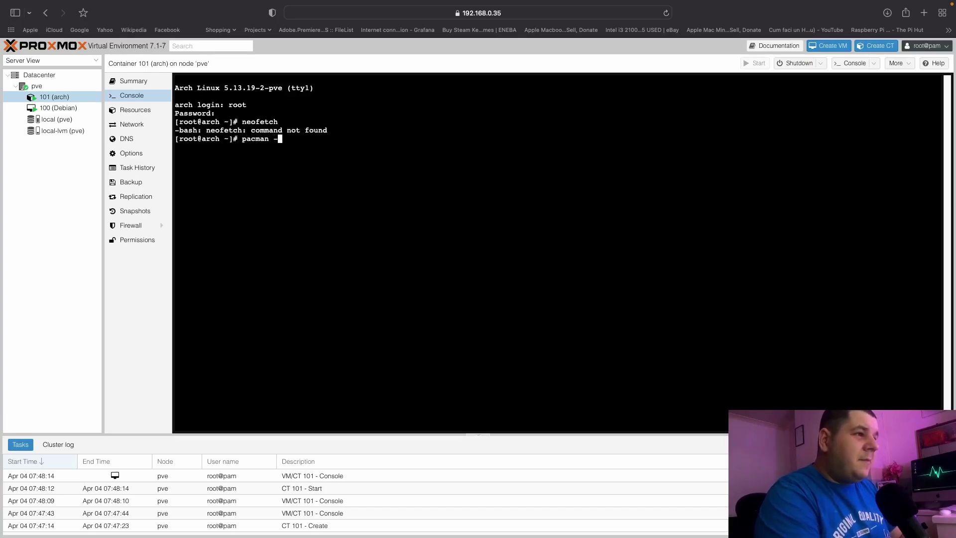
{"action": "type", "text": "S neofetch"}
{"action": "key", "text": "Return"}
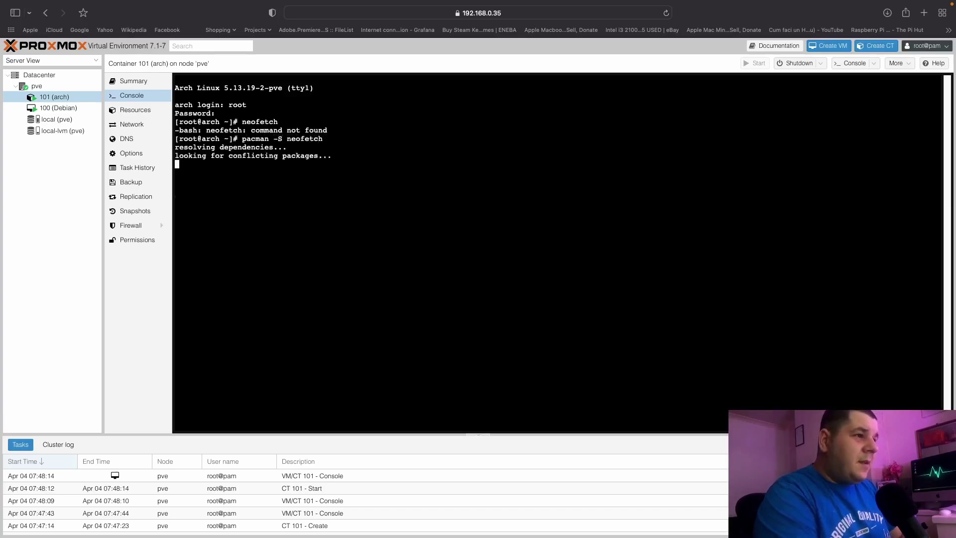
{"action": "type", "text": "yt"}
{"action": "key", "text": "BackSpace"}
{"action": "key", "text": "Return"}
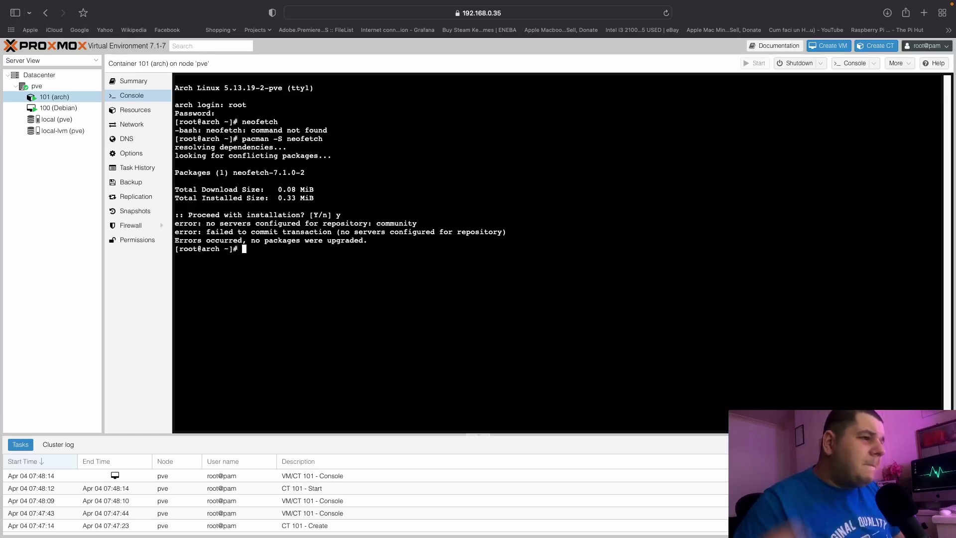
{"action": "left_click", "coordinate": [70, 109]}
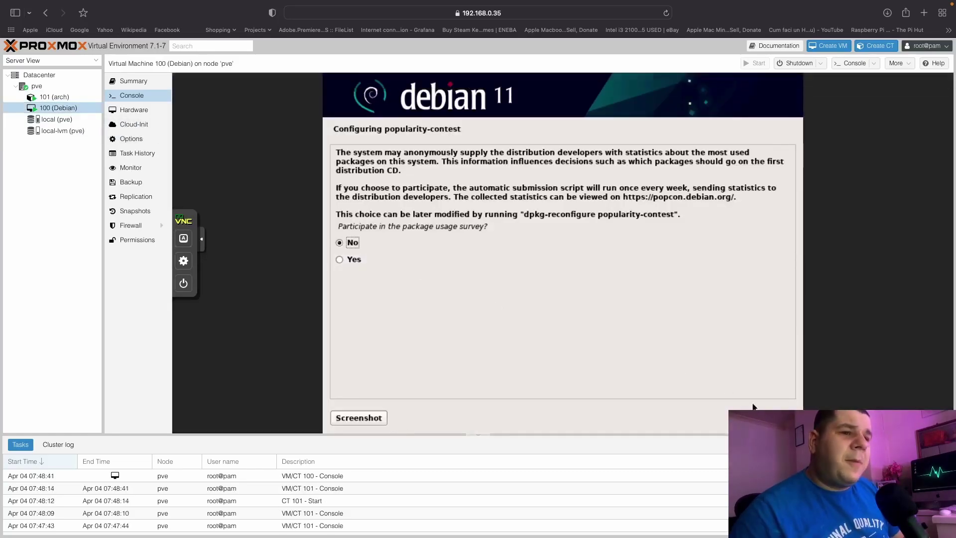
Decline the Debian installer's popularity-contest survey and continue.
{"action": "left_click", "coordinate": [757, 417]}
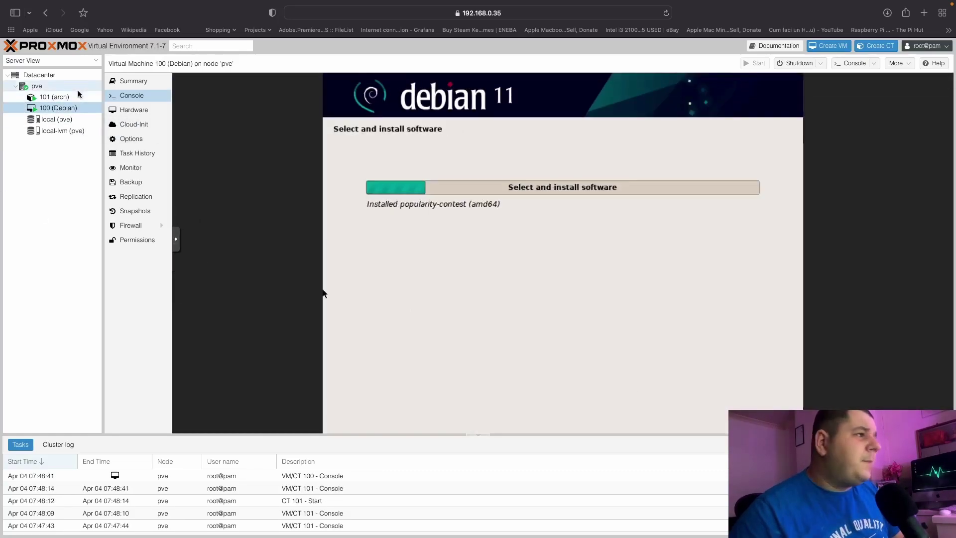
{"action": "left_click", "coordinate": [74, 96]}
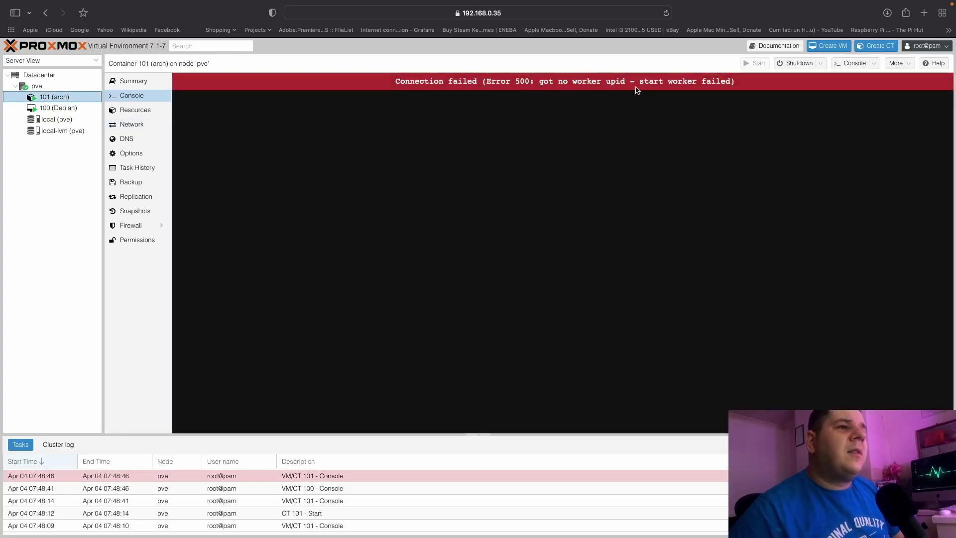
{"action": "left_click", "coordinate": [62, 107]}
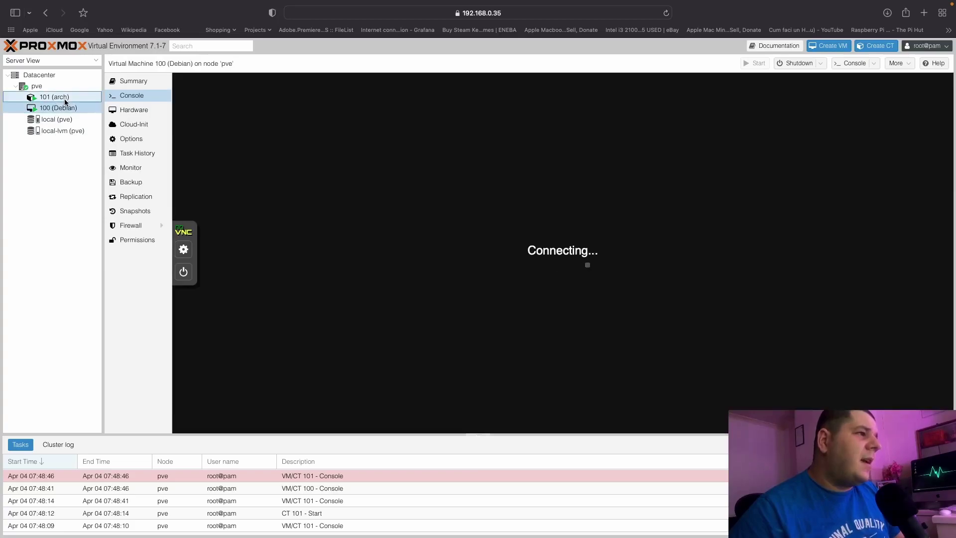
{"action": "left_click", "coordinate": [65, 97]}
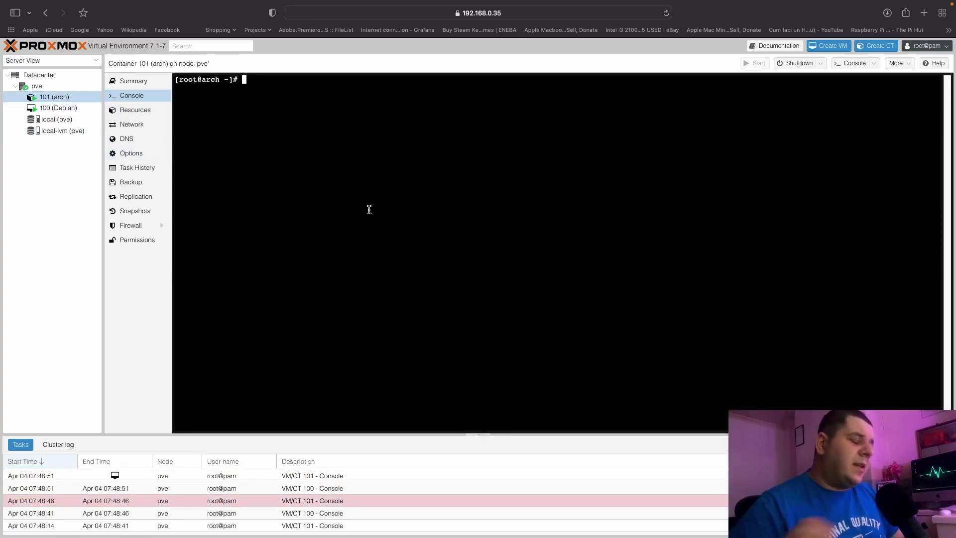
Run htop and uname -a in the Arch container and mark the kernel version.
{"action": "type", "text": "htop"}
{"action": "key", "text": "Return"}
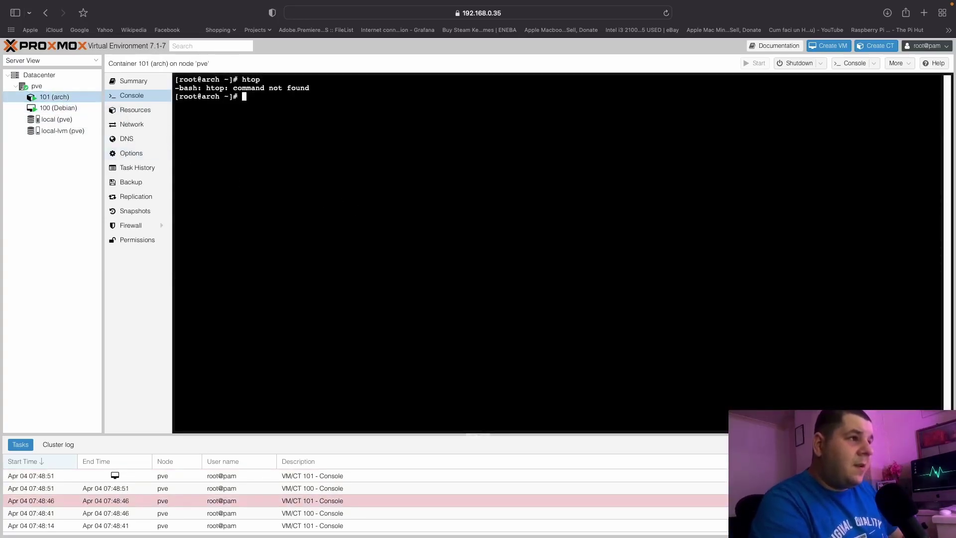
{"action": "type", "text": "uname -a"}
{"action": "key", "text": "Return"}
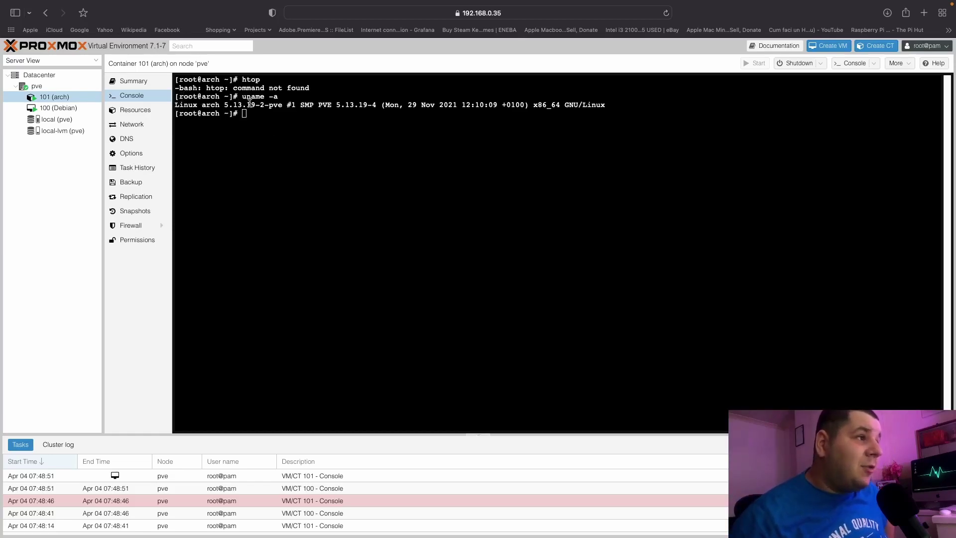
{"action": "left_click_drag", "start_coordinate": [260, 104], "coordinate": [184, 104]}
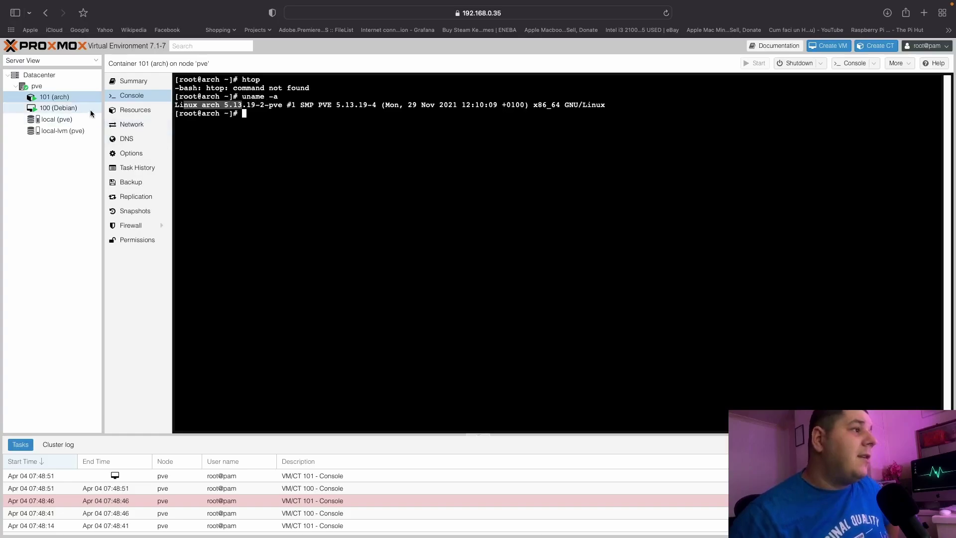
Accept Debian's software selection so package retrieval starts, then view the pve node summary.
{"action": "left_click", "coordinate": [59, 108]}
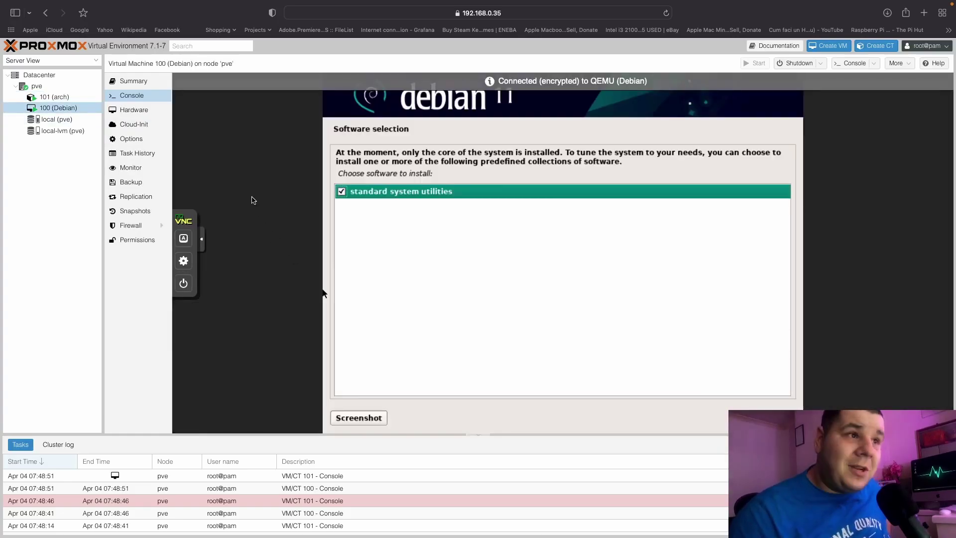
{"action": "key", "text": "Return"}
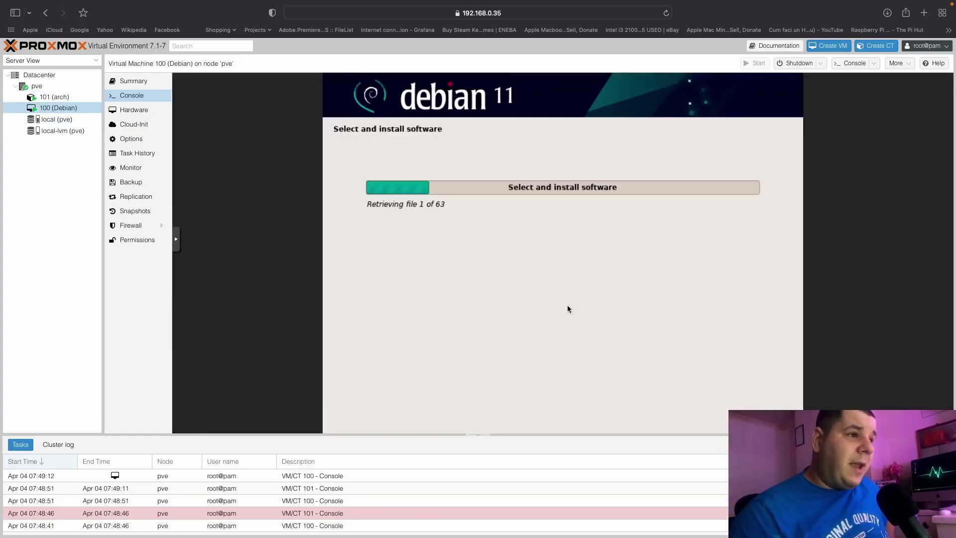
{"action": "left_click", "coordinate": [45, 86]}
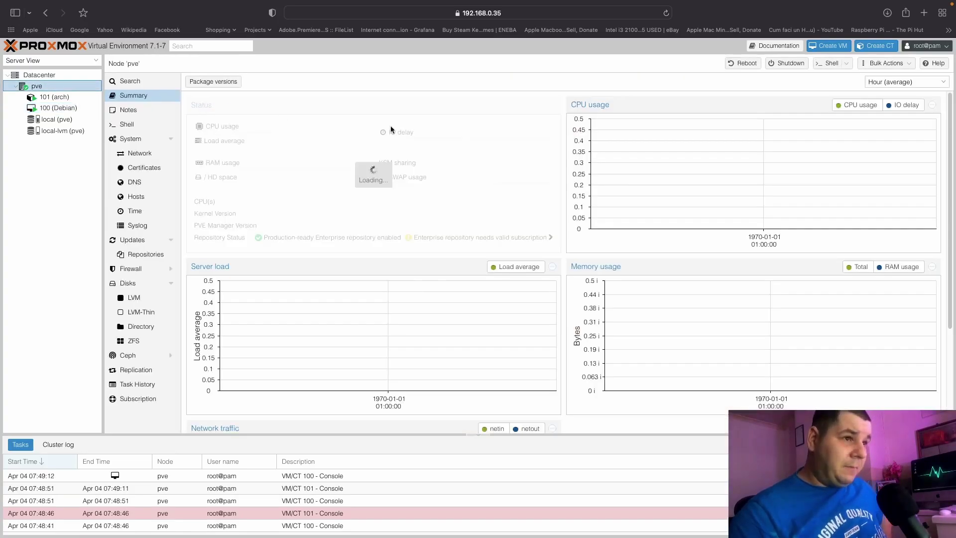
Review pve's CPU, load and memory graphs (about 33% CPU, 2.76/7.77 GiB RAM), then reopen CT 101.
{"action": "mouse_move", "coordinate": [918, 137]}
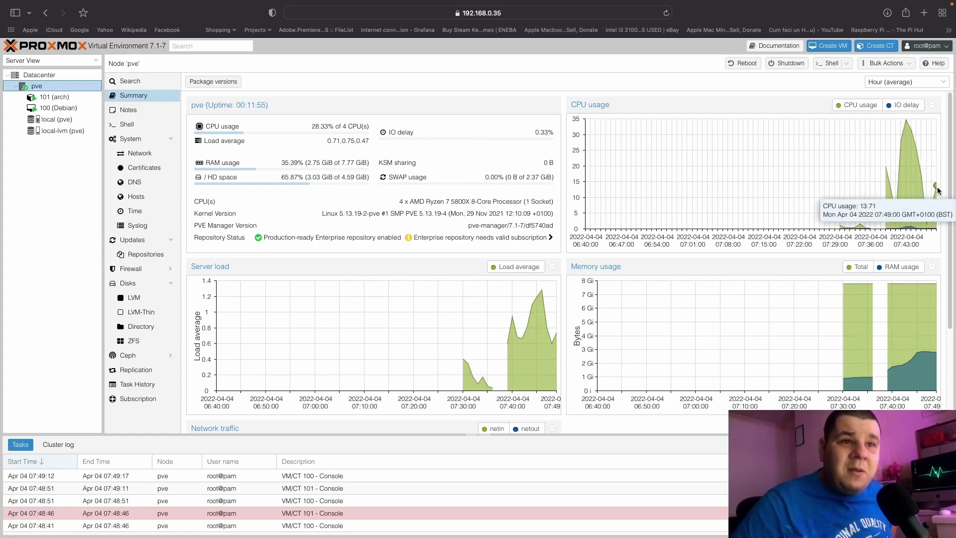
{"action": "mouse_move", "coordinate": [936, 189]}
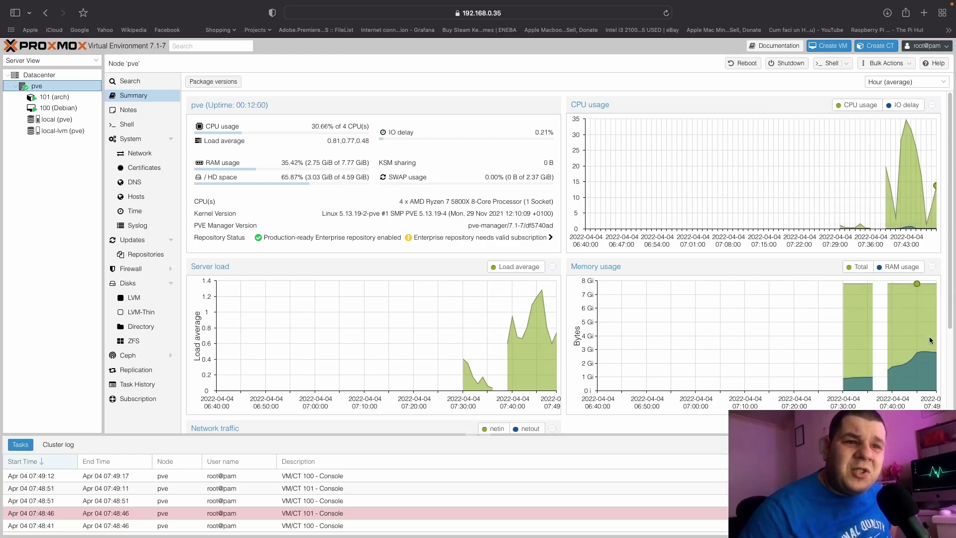
{"action": "mouse_move", "coordinate": [935, 352]}
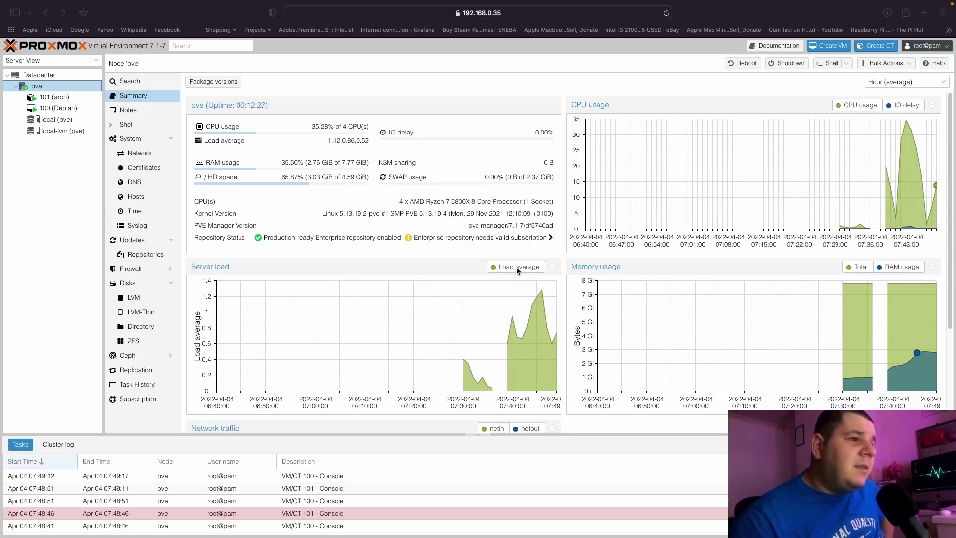
{"action": "left_click", "coordinate": [54, 96]}
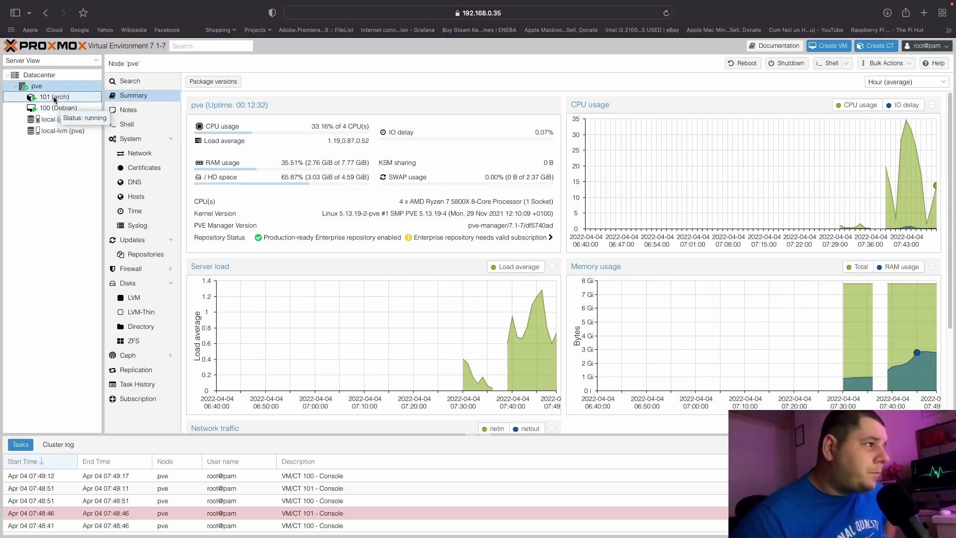
{"action": "left_click", "coordinate": [55, 97]}
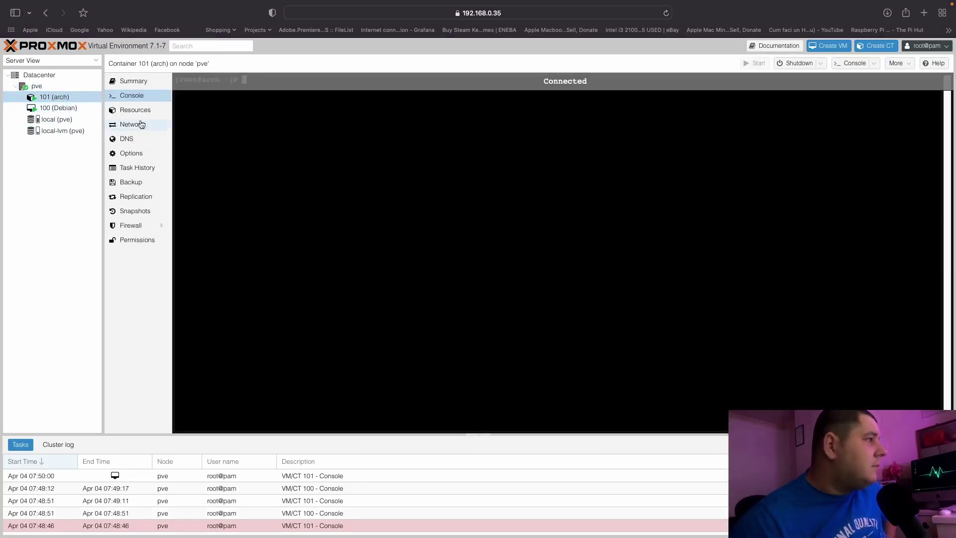
Enlarge the Debian console and have the installer put GRUB on /dev/sda, then return to CT 101.
{"action": "left_click", "coordinate": [70, 107]}
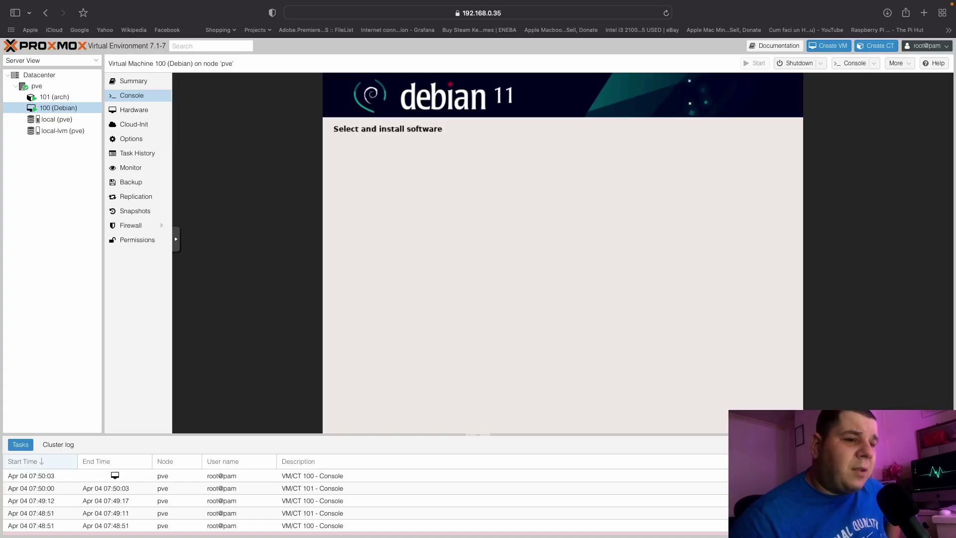
{"action": "left_click_drag", "start_coordinate": [478, 434], "coordinate": [478, 468]}
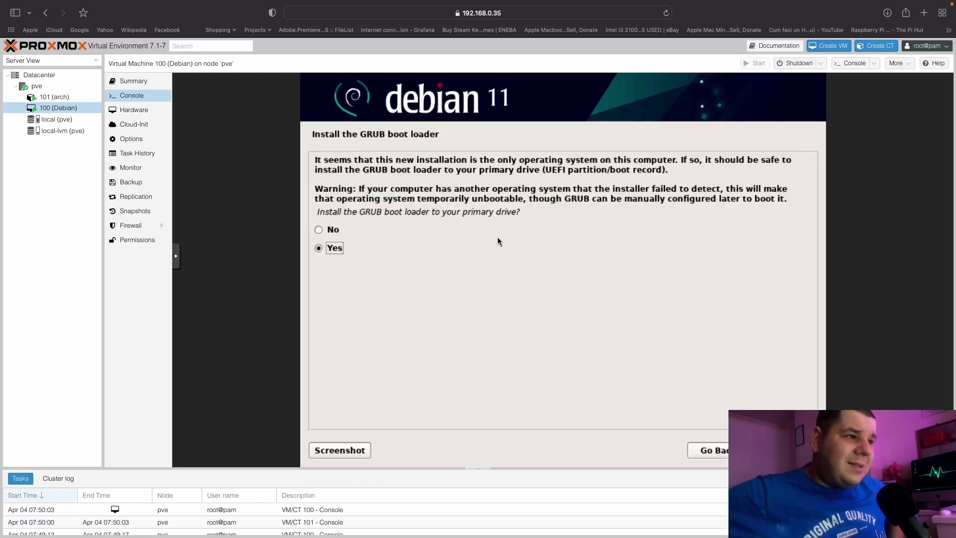
{"action": "key", "text": "Return"}
{"action": "key", "text": "Down"}
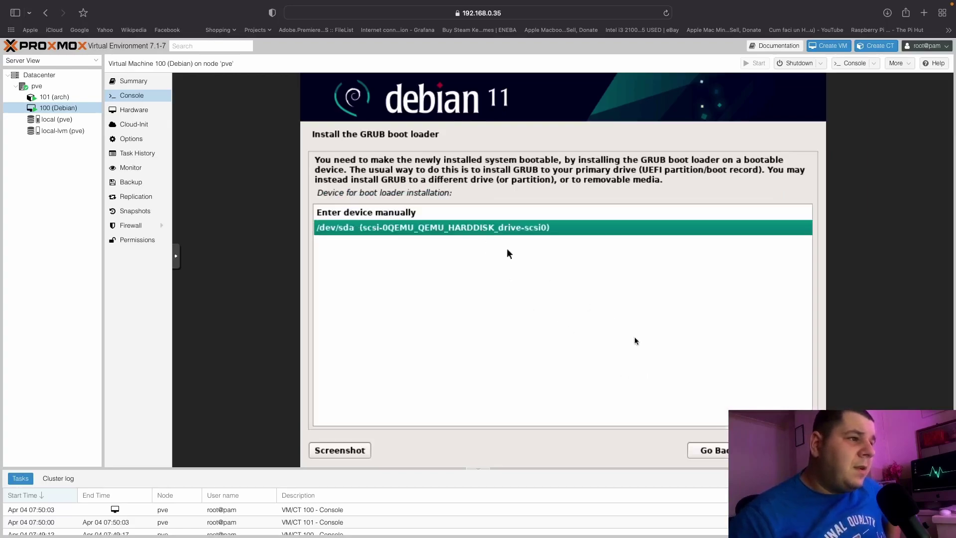
{"action": "key", "text": "Return"}
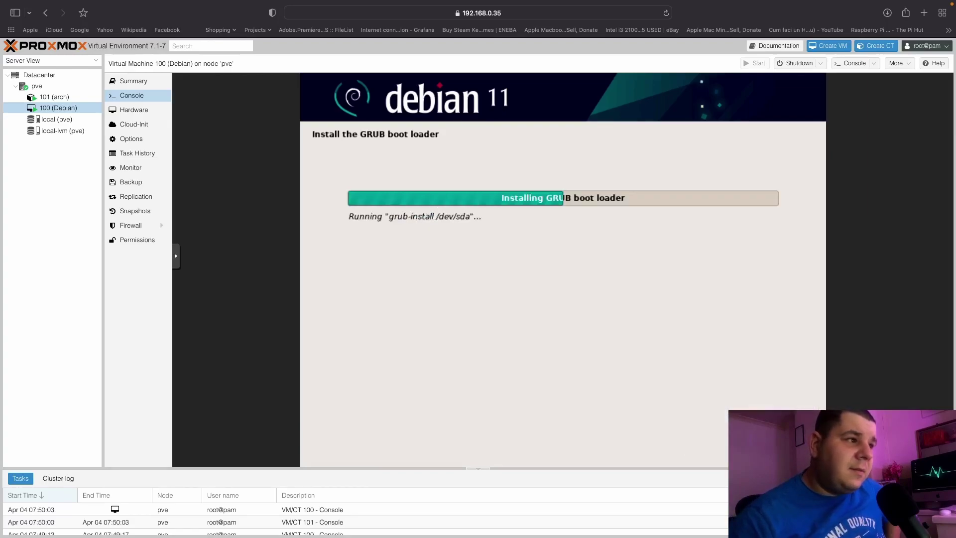
{"action": "left_click", "coordinate": [56, 97]}
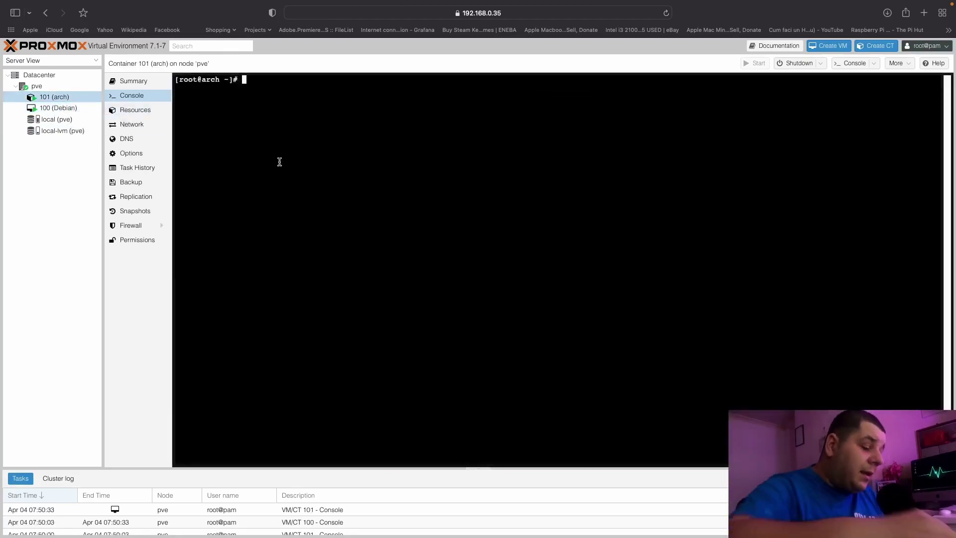
Run w, uname -a and cat /proc/cpuinfo in the Arch container, revealing an AMD Ryzen 7 5800X.
{"action": "type", "text": "w"}
{"action": "key", "text": "Return"}
{"action": "type", "text": "uname -a"}
{"action": "key", "text": "Return"}
{"action": "type", "text": "cat "}
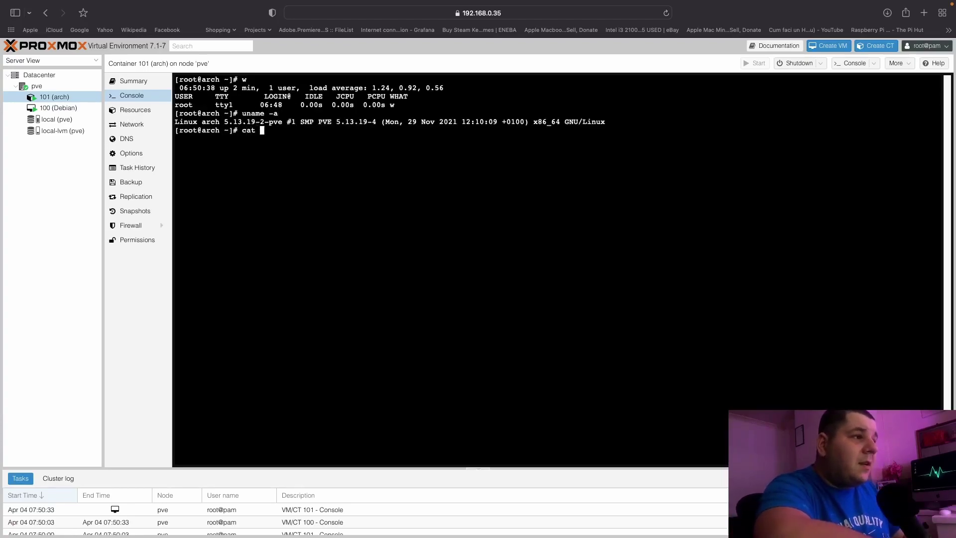
{"action": "type", "text": "/proc/cpuinfo"}
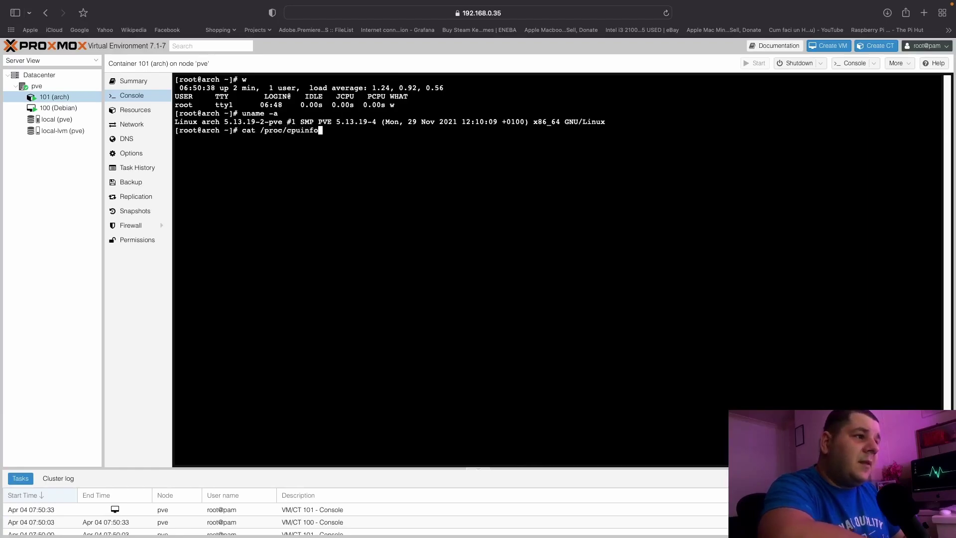
{"action": "key", "text": "Return"}
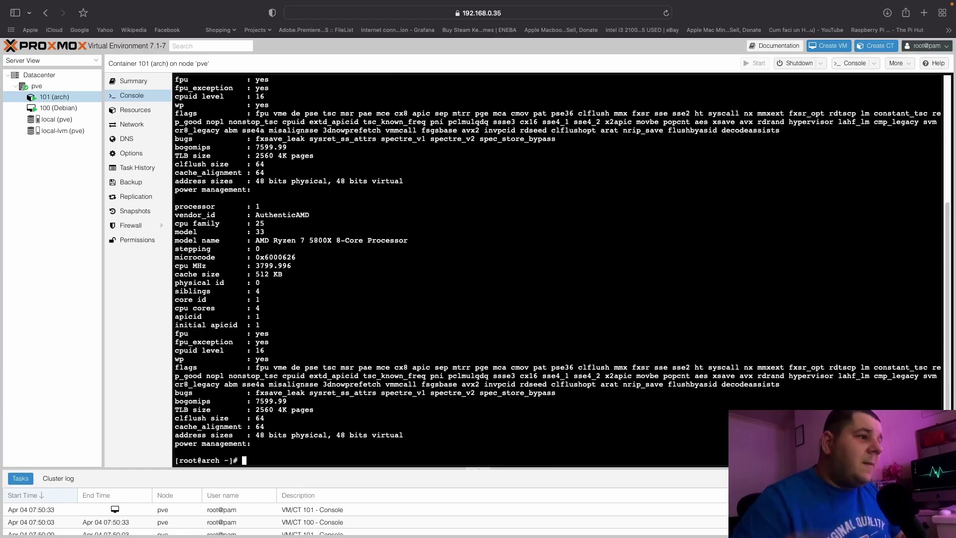
{"action": "scroll", "coordinate": [275, 210], "scroll_direction": "up", "scroll_amount": 10}
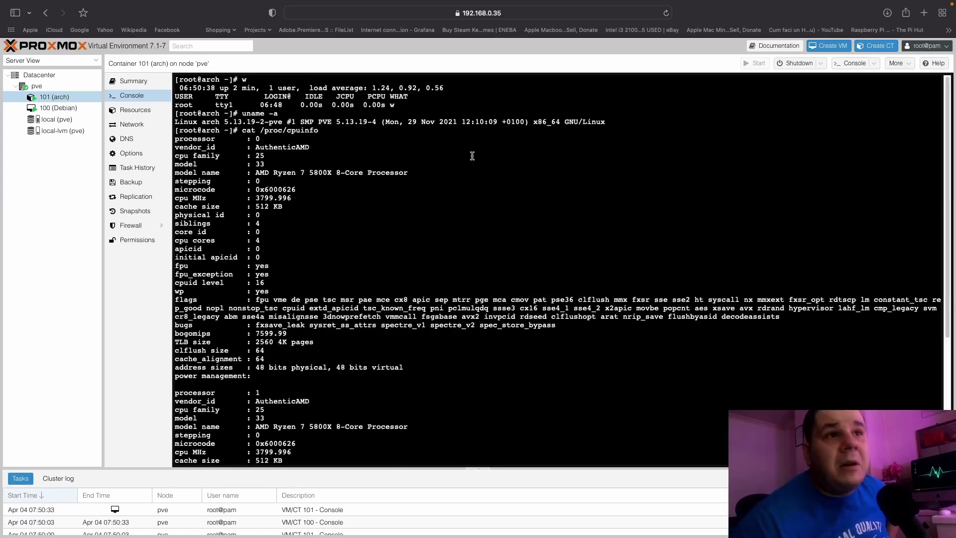
{"action": "left_click", "coordinate": [59, 108]}
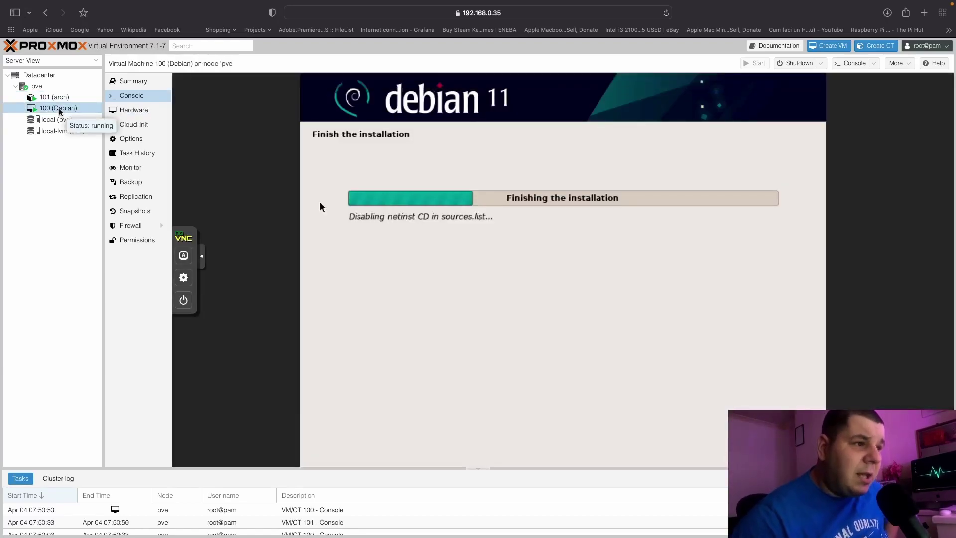
Check the noVNC console settings, then view VM 100's Options (boot order scsi0, ide2, net0).
{"action": "left_click", "coordinate": [57, 99]}
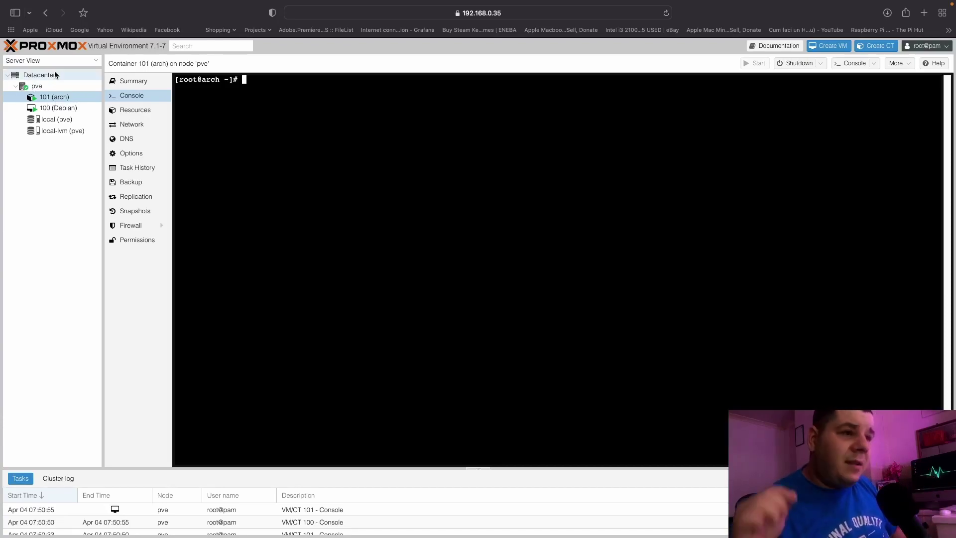
{"action": "left_click", "coordinate": [61, 108]}
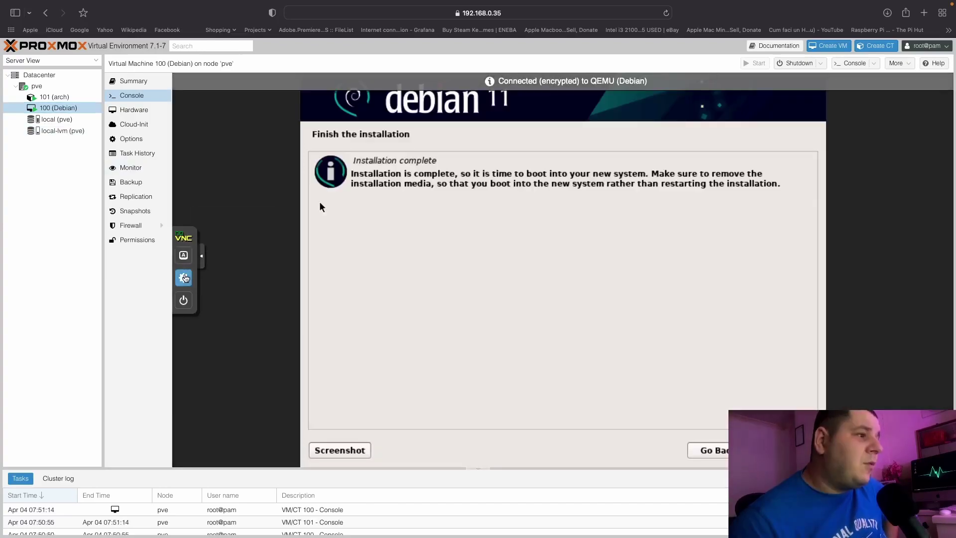
{"action": "left_click", "coordinate": [184, 277]}
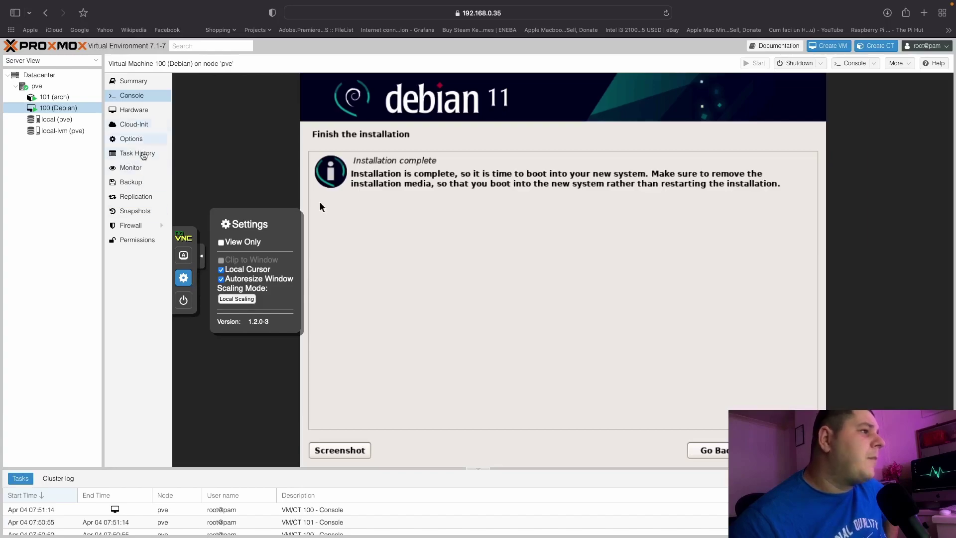
{"action": "left_click", "coordinate": [134, 142]}
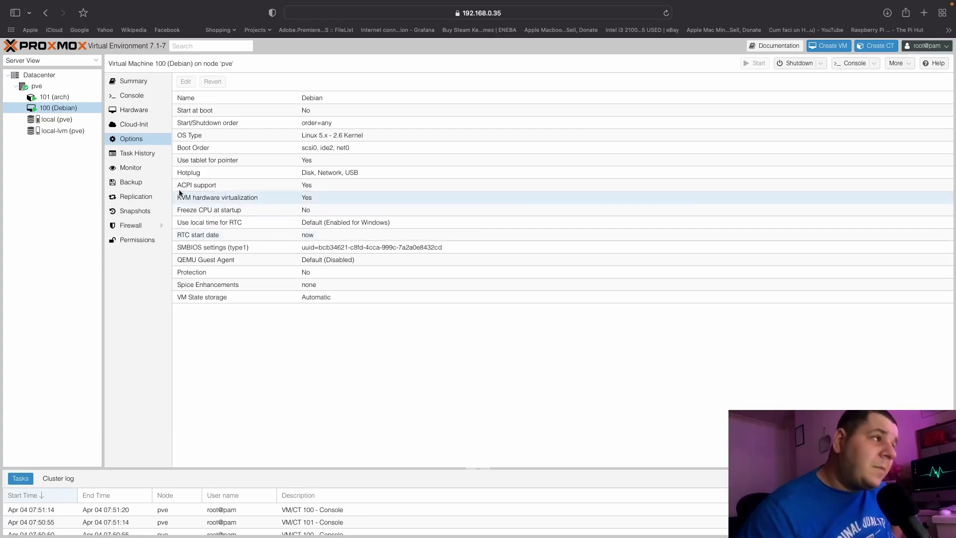
Check VM 100's hardware list, then continue past Installation complete so it reboots to GRUB 2.04-20.
{"action": "left_click", "coordinate": [133, 95]}
{"action": "left_click", "coordinate": [135, 111]}
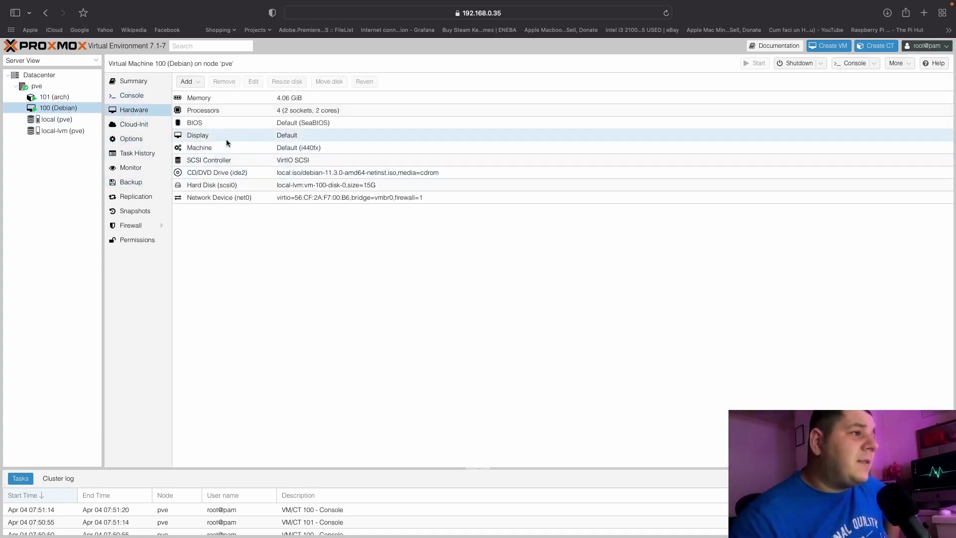
{"action": "left_click", "coordinate": [147, 96]}
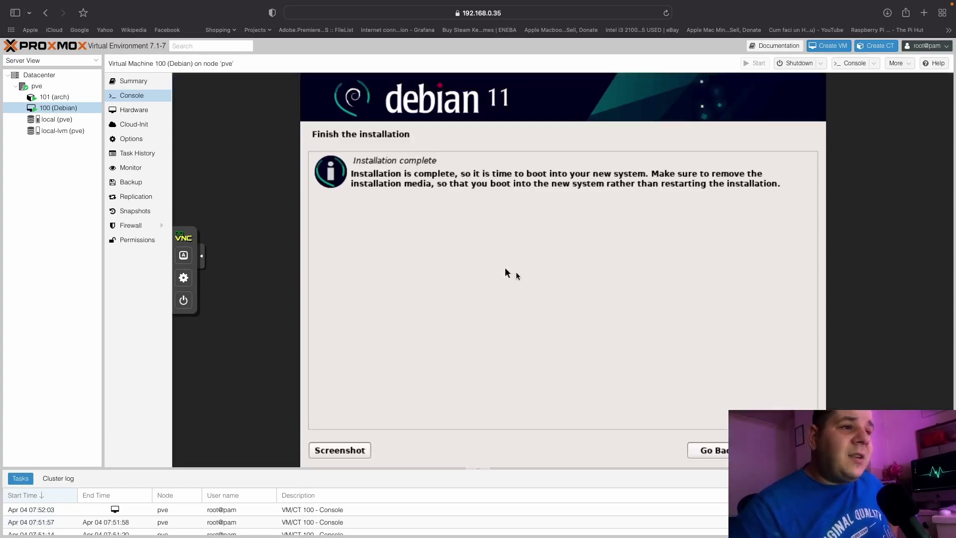
{"action": "key", "text": "Return"}
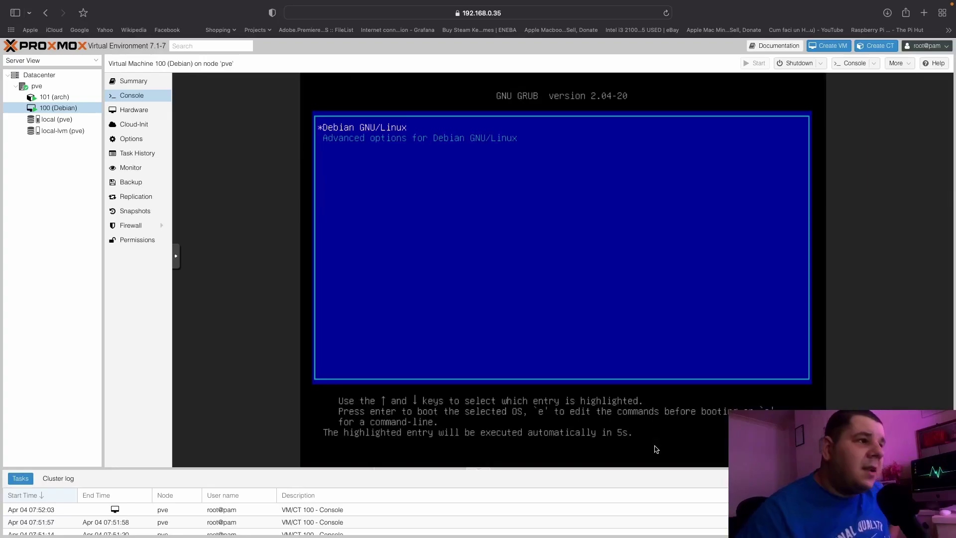
Boot the default Debian GNU/Linux entry and log in with the regular user account.
{"action": "key", "text": "Return"}
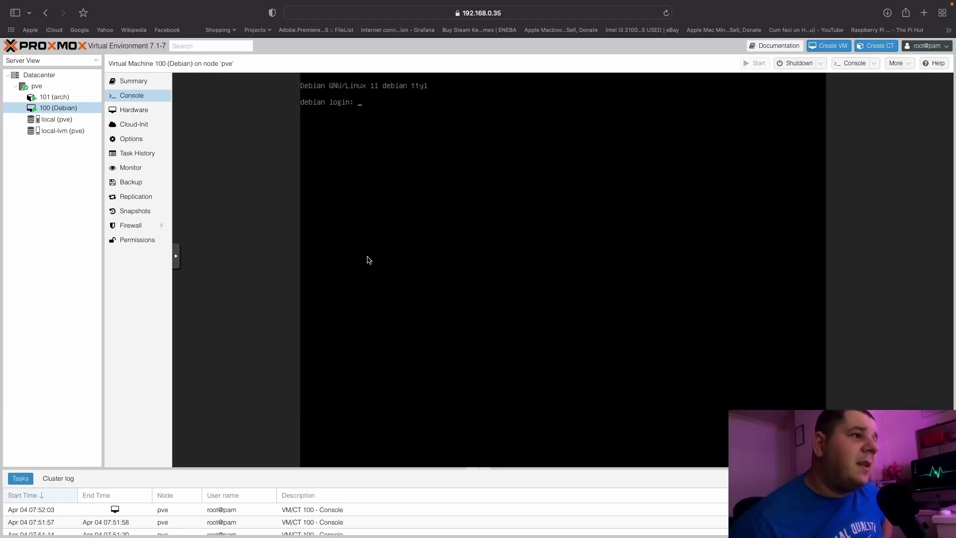
{"action": "type", "text": "w"}
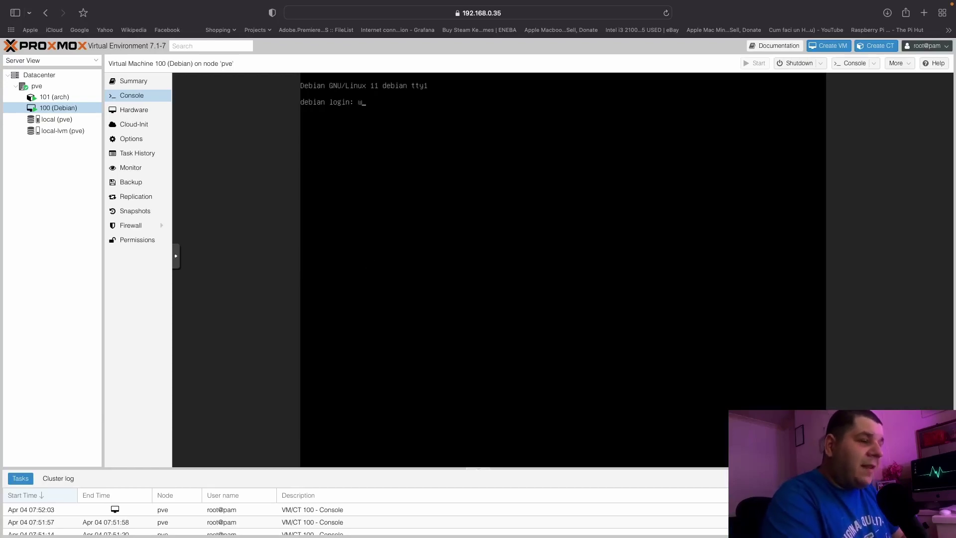
{"action": "key", "text": "Return"}
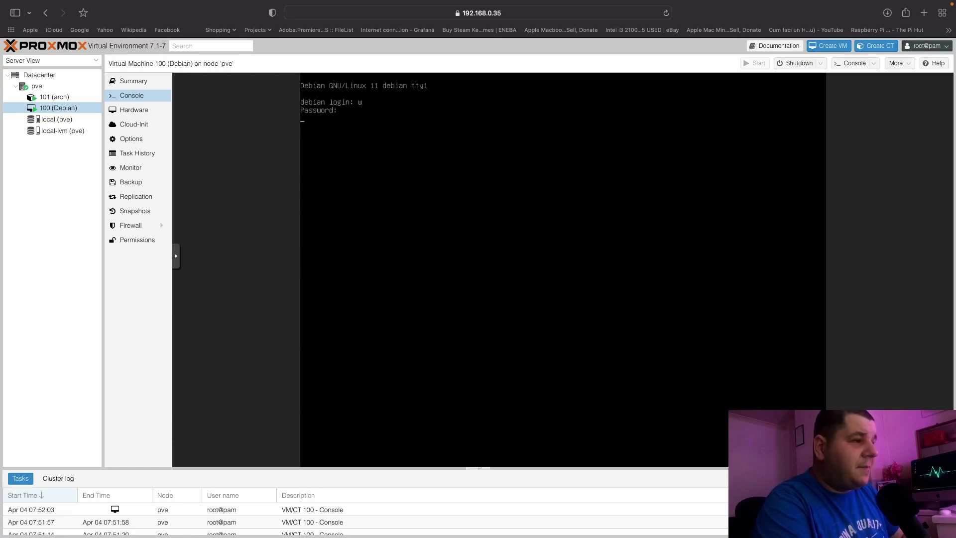
{"action": "type", "text": "alex"}
{"action": "key", "text": "Return"}
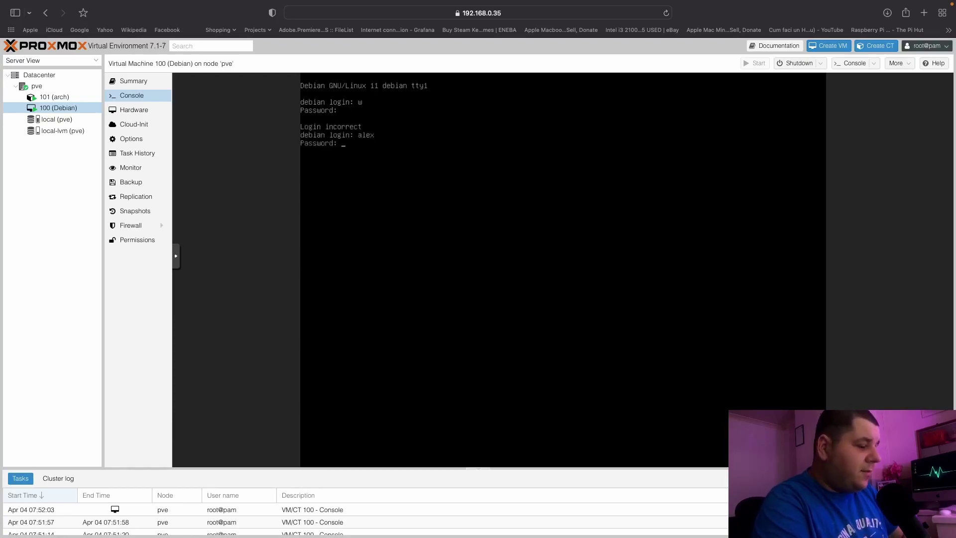
{"action": "key", "text": "Return"}
{"action": "key", "text": "Return"}
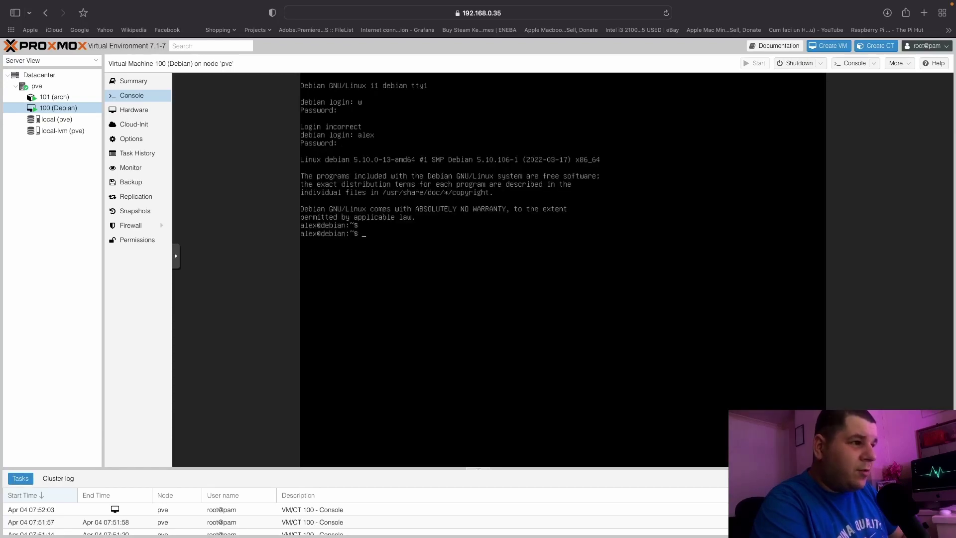
{"action": "type", "text": "w"}
{"action": "key", "text": "Return"}
Run uname -a, try installing neofetch with and without sudo, try sudo su, then log out.
{"action": "type", "text": "uname -a"}
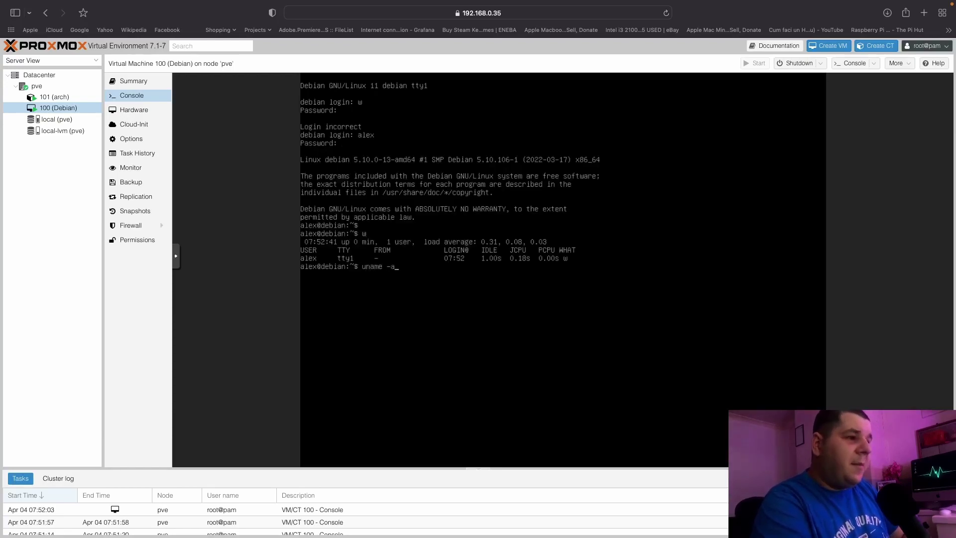
{"action": "key", "text": "Return"}
{"action": "type", "text": "sudo apt-get install neof"}
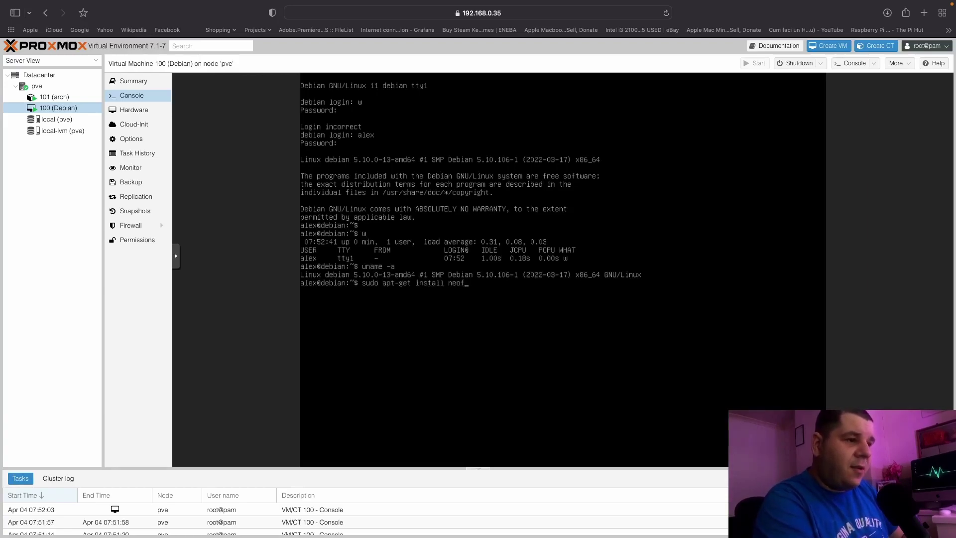
{"action": "type", "text": "etch"}
{"action": "key", "text": "Return"}
{"action": "key", "text": "Up"}
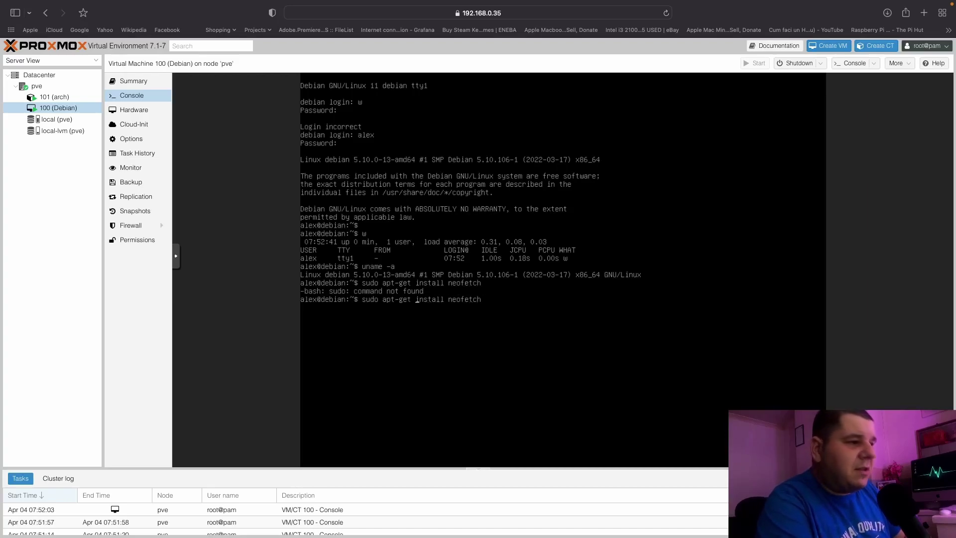
{"action": "key", "text": "BackSpace"}
{"action": "key", "text": "BackSpace"}
{"action": "key", "text": "BackSpace"}
{"action": "key", "text": "BackSpace"}
{"action": "key", "text": "BackSpace"}
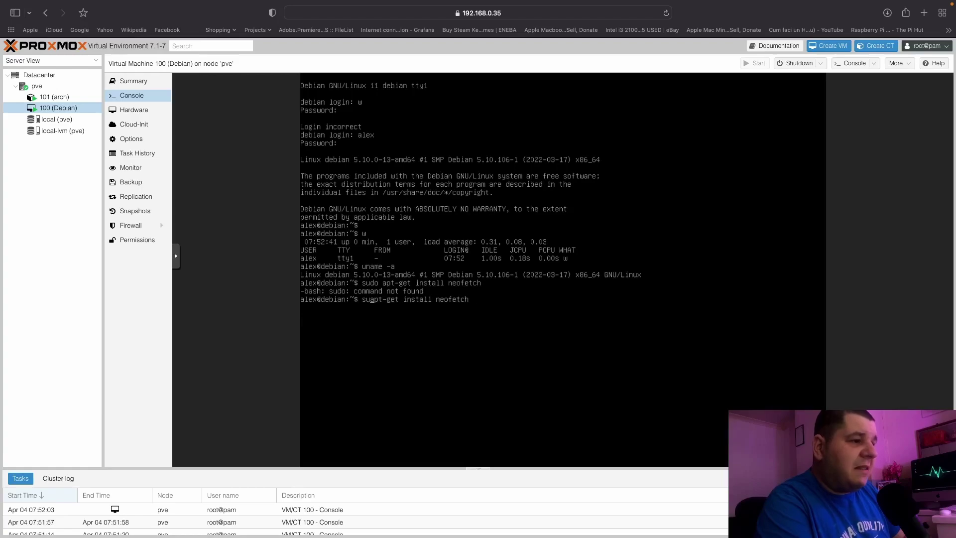
{"action": "key", "text": "Return"}
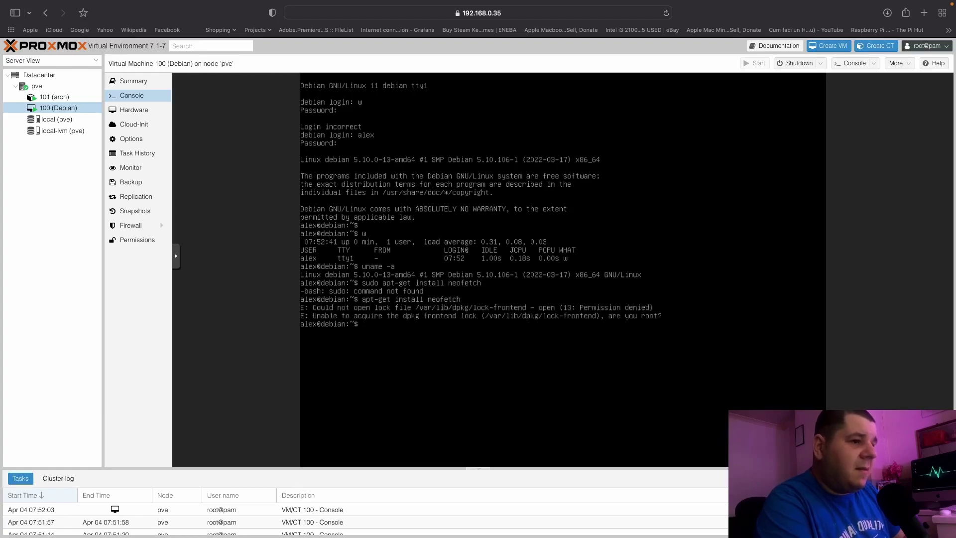
{"action": "type", "text": "sudo su"}
{"action": "key", "text": "Return"}
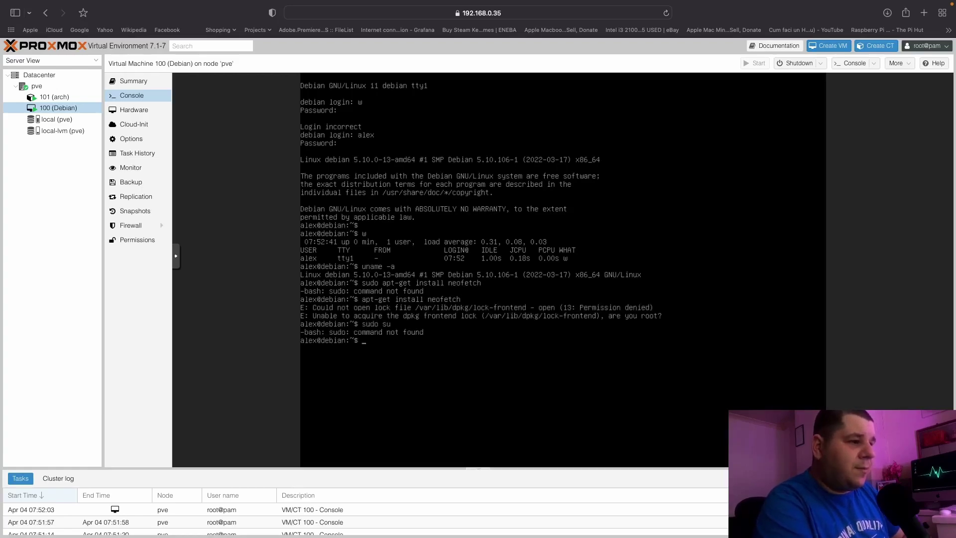
{"action": "type", "text": "exit"}
{"action": "key", "text": "Return"}
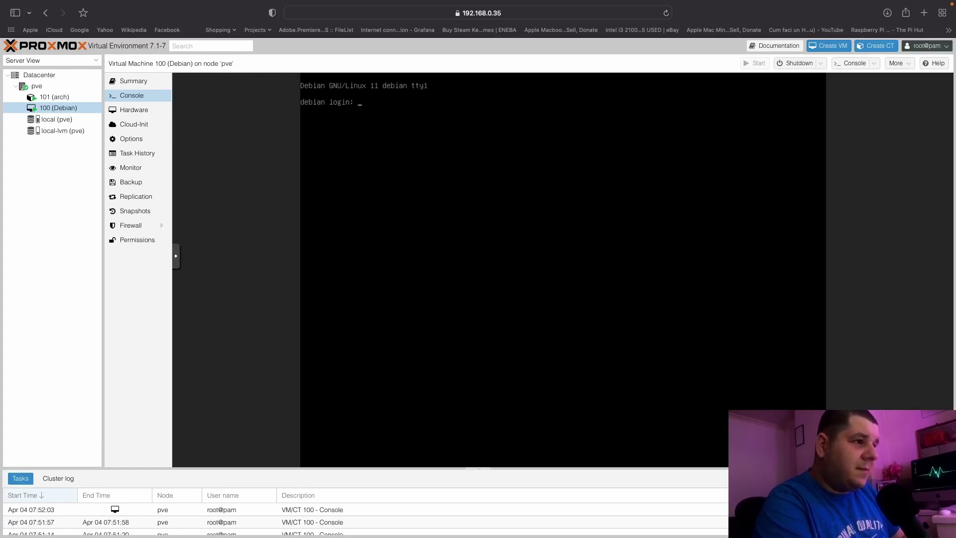
Log in as root and retry apt-get install neofetch, then apt-get install cinnamon.
{"action": "type", "text": "root"}
{"action": "key", "text": "Return"}
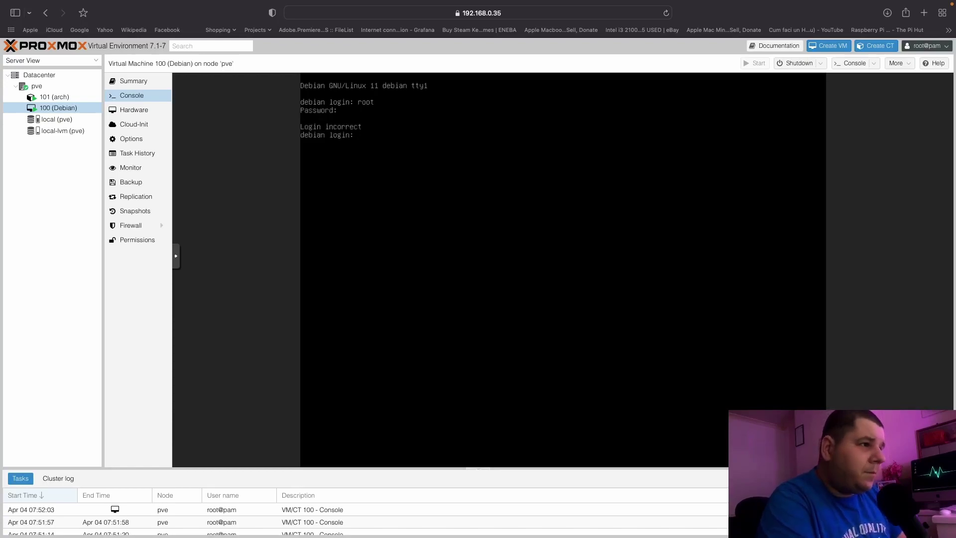
{"action": "key", "text": "Return"}
{"action": "key", "text": "Return"}
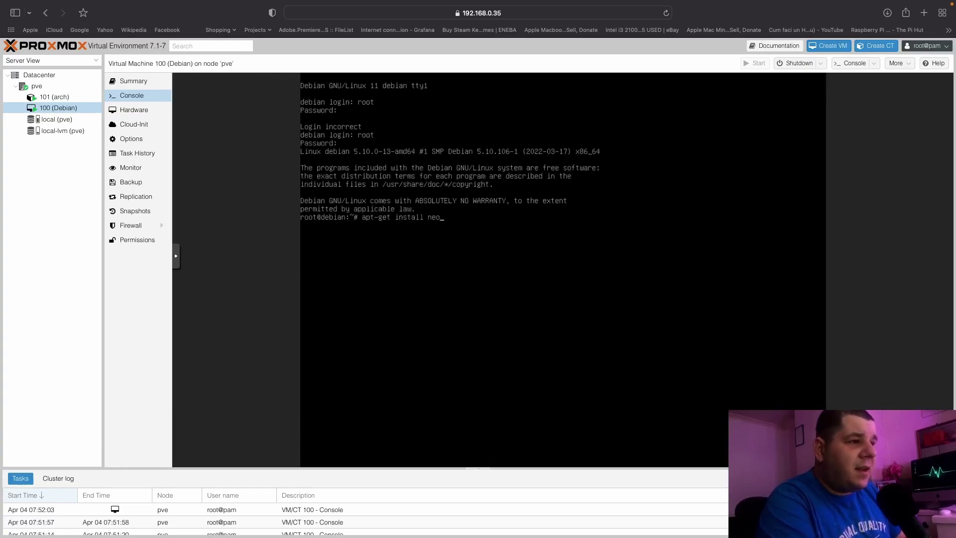
{"action": "key", "text": "Return"}
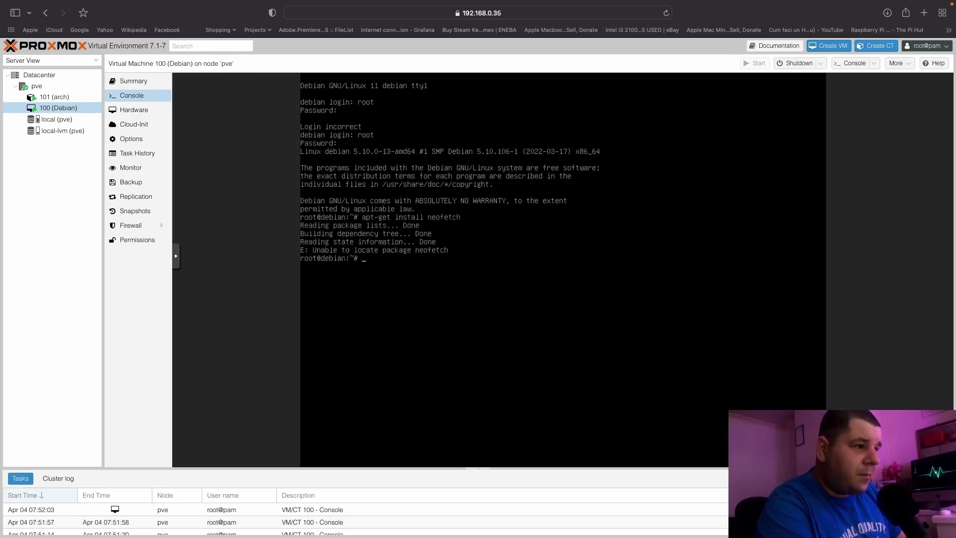
{"action": "key", "text": "BackSpace"}
{"action": "key", "text": "BackSpace"}
{"action": "key", "text": "BackSpace"}
{"action": "key", "text": "BackSpace"}
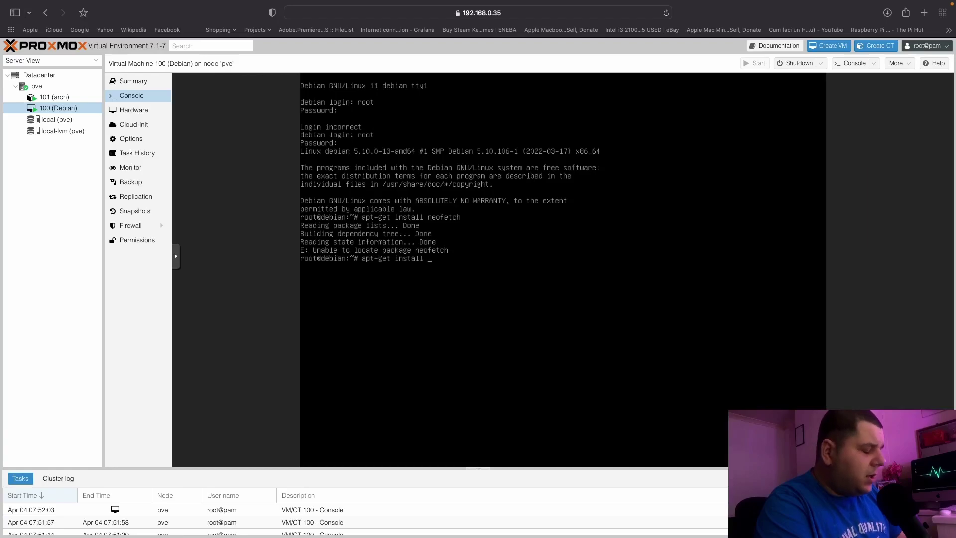
{"action": "type", "text": "cinnamon"}
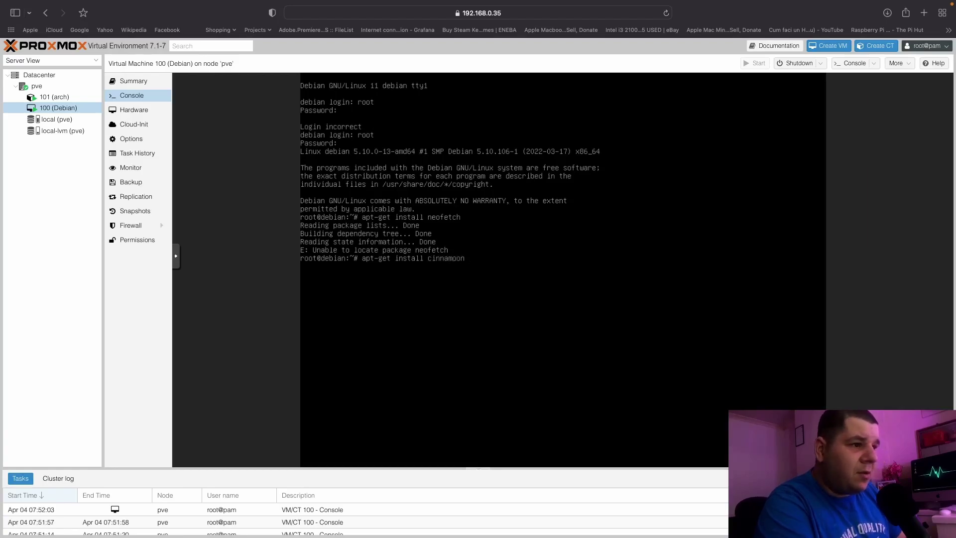
{"action": "key", "text": "Return"}
Ping google.com with -t, then plainly, getting a name resolution error.
{"action": "key", "text": "Up"}
{"action": "key", "text": "BackSpace"}
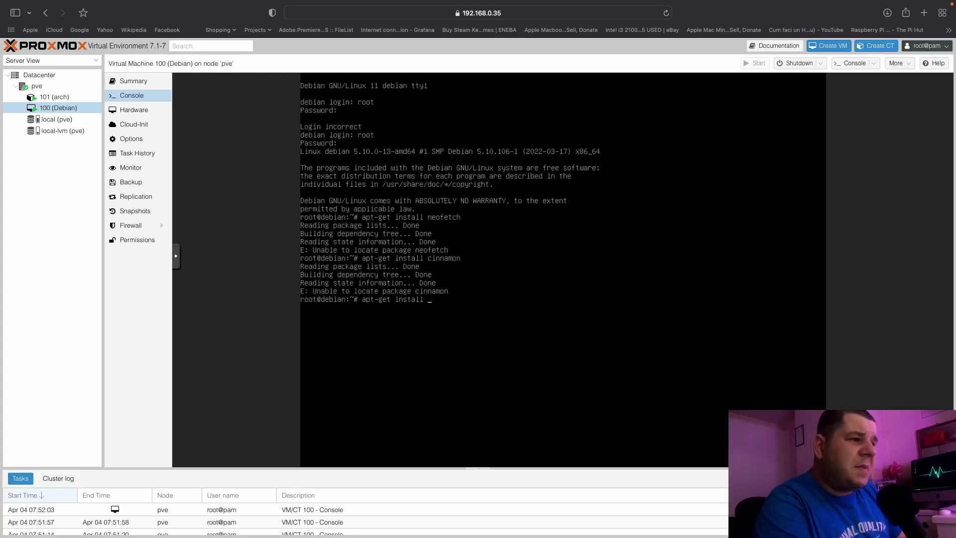
{"action": "key", "text": "BackSpace"}
{"action": "key", "text": "BackSpace"}
{"action": "key", "text": "BackSpace"}
{"action": "key", "text": "BackSpace"}
{"action": "key", "text": "BackSpace"}
{"action": "type", "text": "p"}
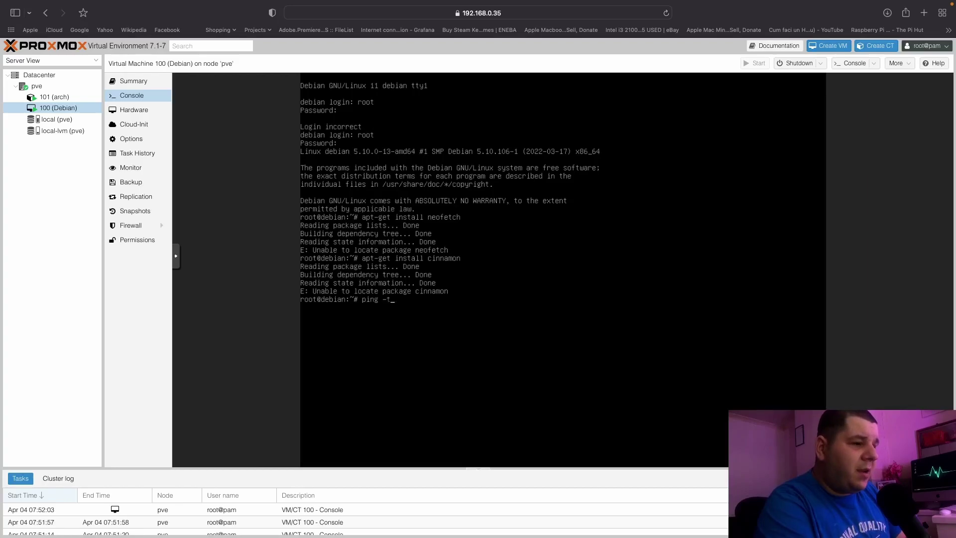
{"action": "key", "text": "Return"}
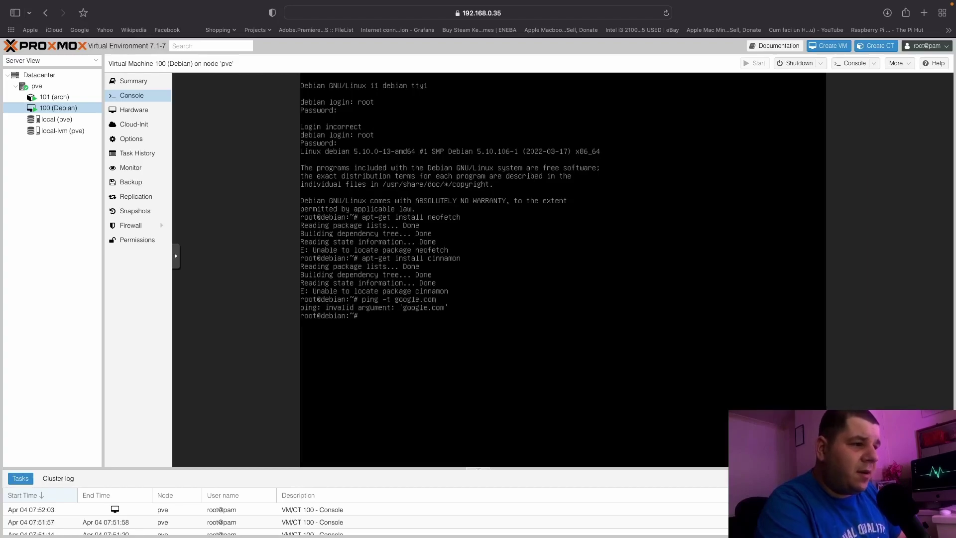
{"action": "key", "text": "Up"}
{"action": "key", "text": "BackSpace"}
{"action": "key", "text": "BackSpace"}
{"action": "key", "text": "BackSpace"}
{"action": "key", "text": "BackSpace"}
{"action": "key", "text": "BackSpace"}
{"action": "key", "text": "BackSpace"}
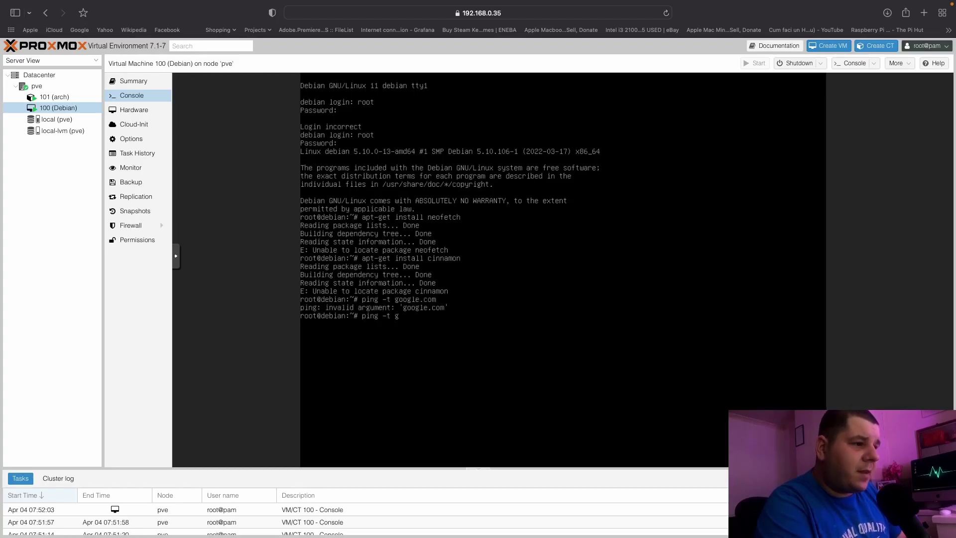
{"action": "type", "text": "google.com"}
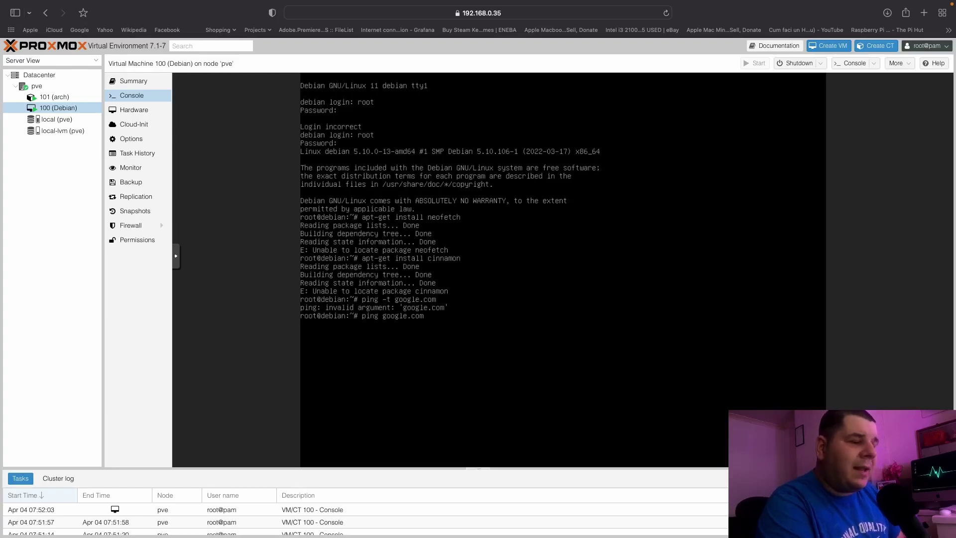
{"action": "key", "text": "Return"}
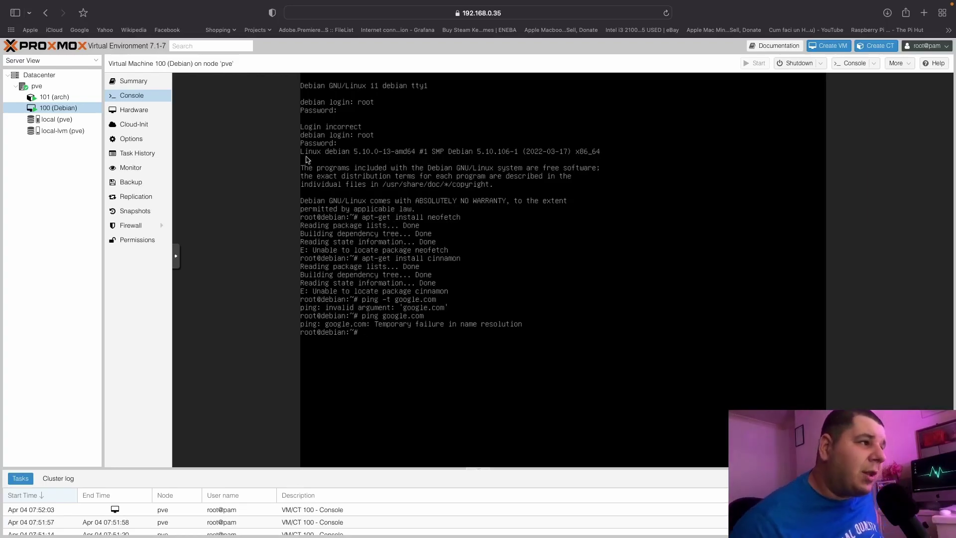
Ping google.com from the Arch container, correcting the mistyped address, which also fails.
{"action": "left_click", "coordinate": [70, 97]}
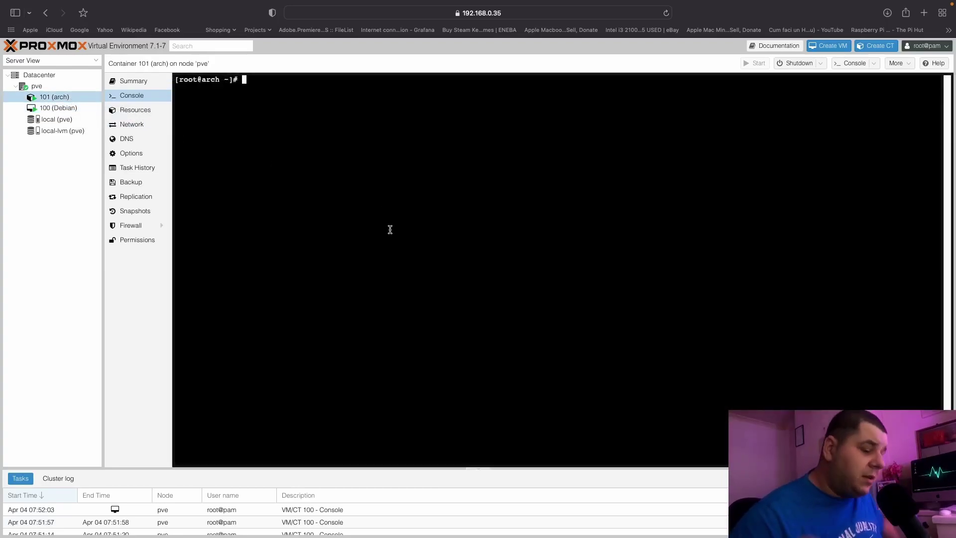
{"action": "type", "text": "ping google"}
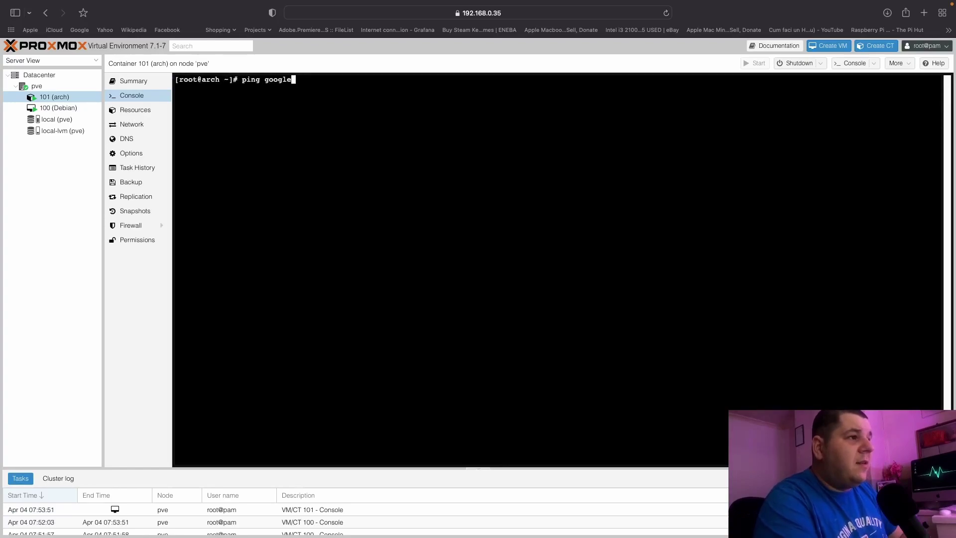
{"action": "type", "text": ".comn"}
{"action": "key", "text": "Return"}
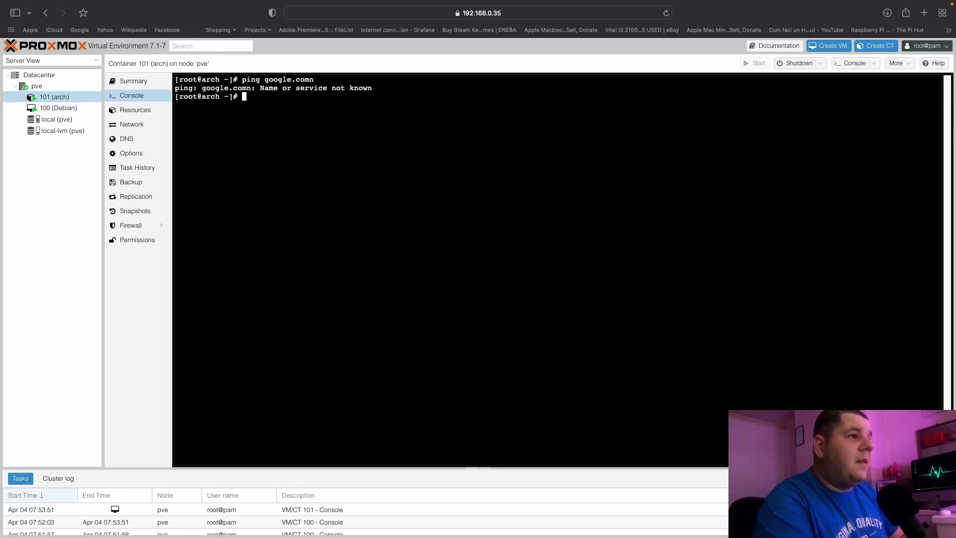
{"action": "key", "text": "Up"}
{"action": "key", "text": "BackSpace"}
{"action": "key", "text": "Return"}
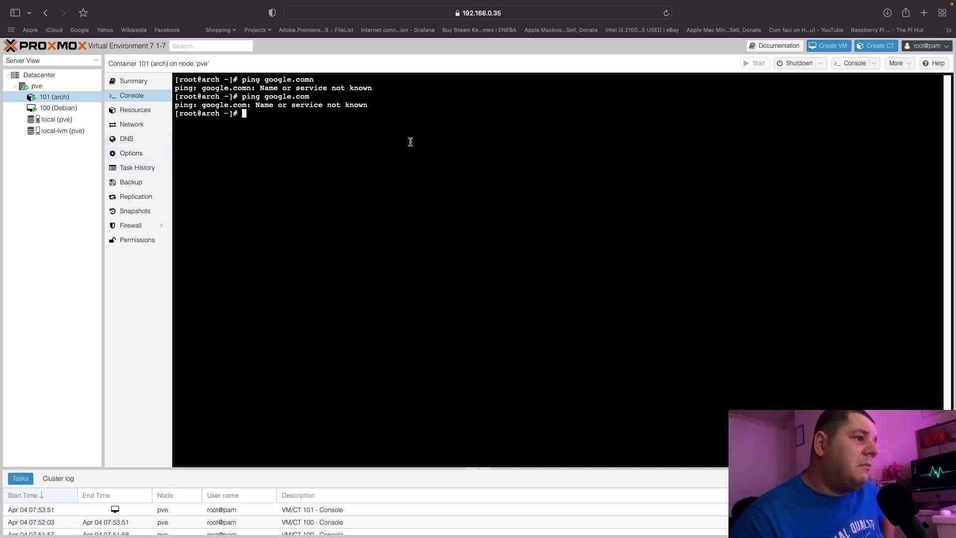
Shut down container 101 and check its DNS and Network settings.
{"action": "left_click", "coordinate": [795, 67]}
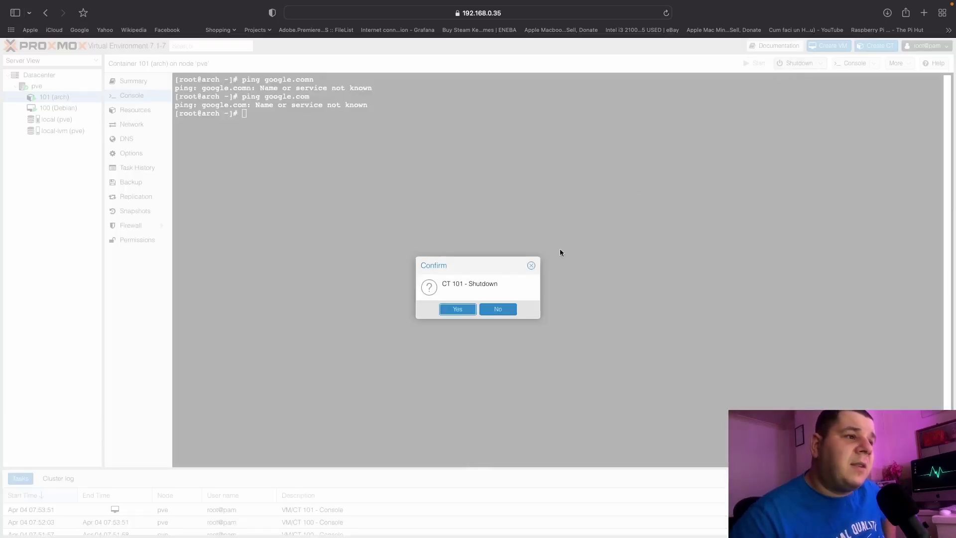
{"action": "left_click", "coordinate": [469, 308]}
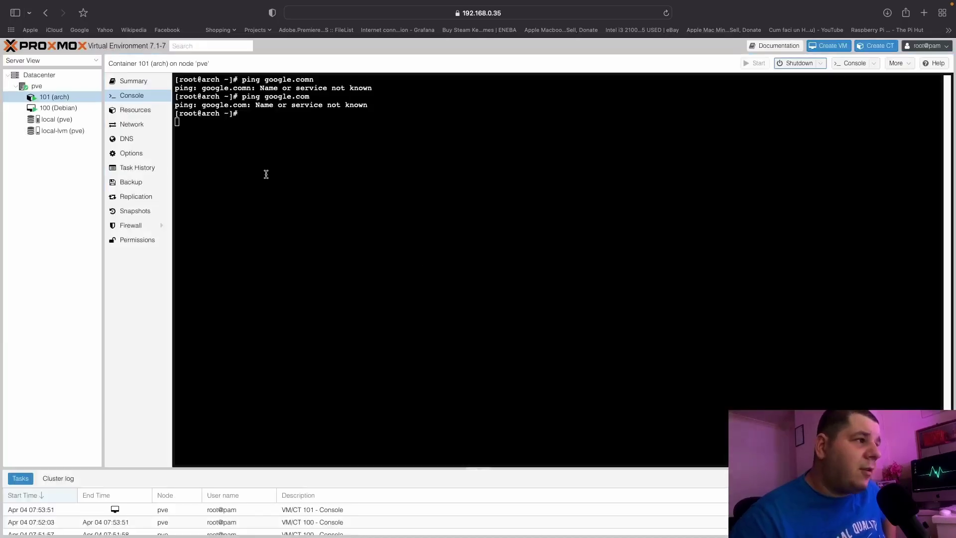
{"action": "left_click", "coordinate": [148, 140]}
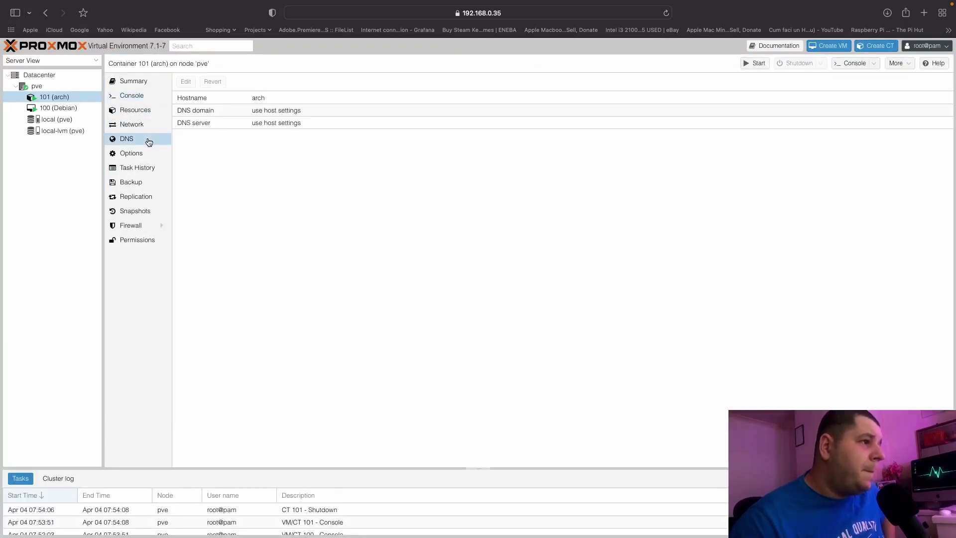
{"action": "left_click", "coordinate": [147, 128]}
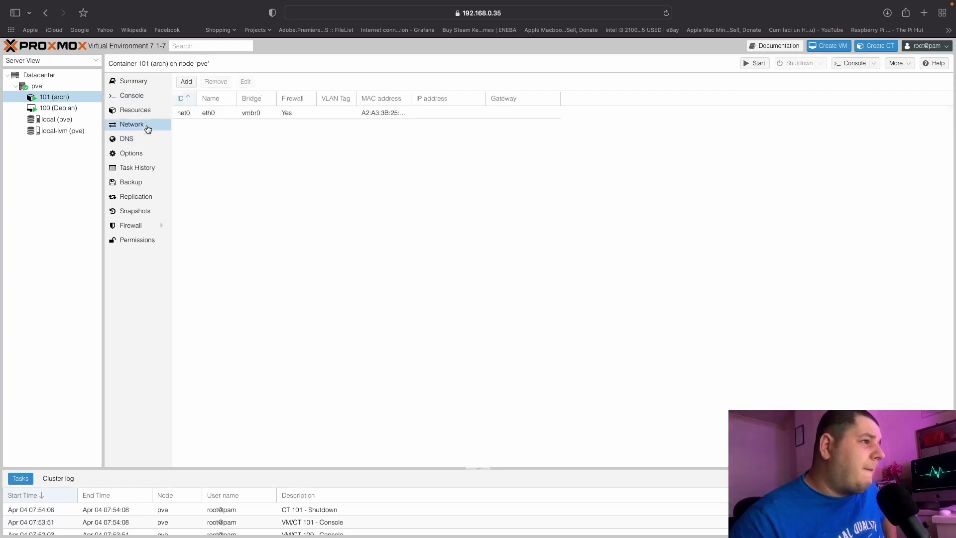
Inspect net0's bridge choices in its edit dialog and close it unchanged.
{"action": "left_click", "coordinate": [302, 114]}
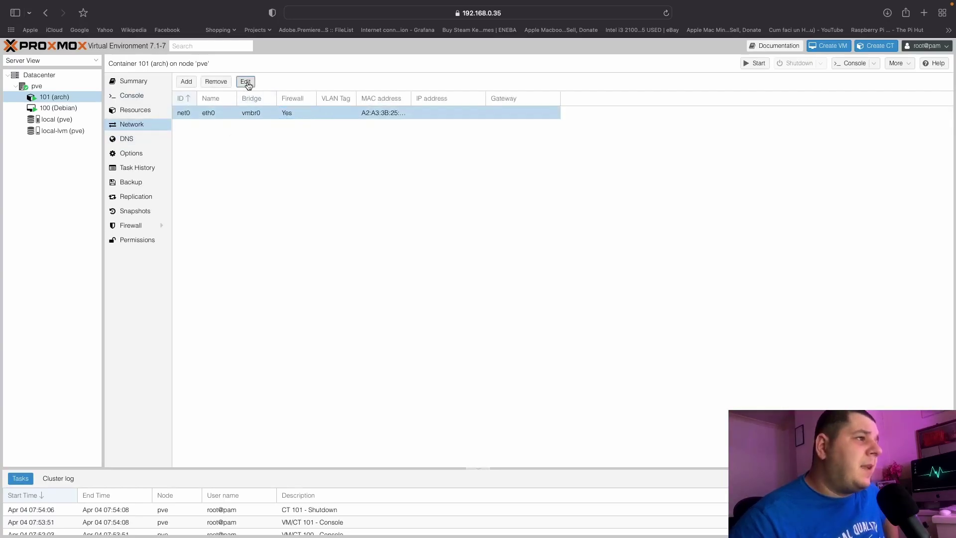
{"action": "left_click", "coordinate": [246, 81]}
{"action": "left_click", "coordinate": [467, 279]}
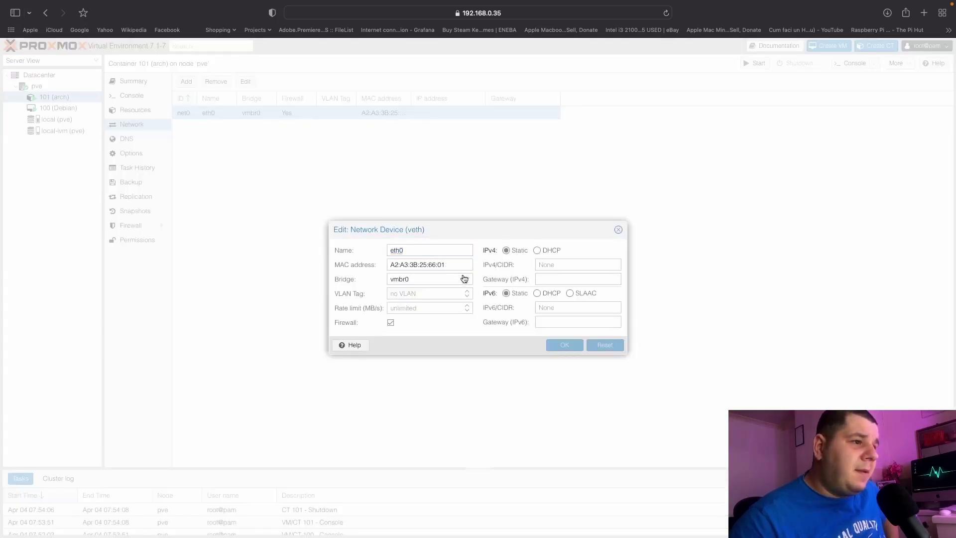
{"action": "left_click", "coordinate": [468, 280]}
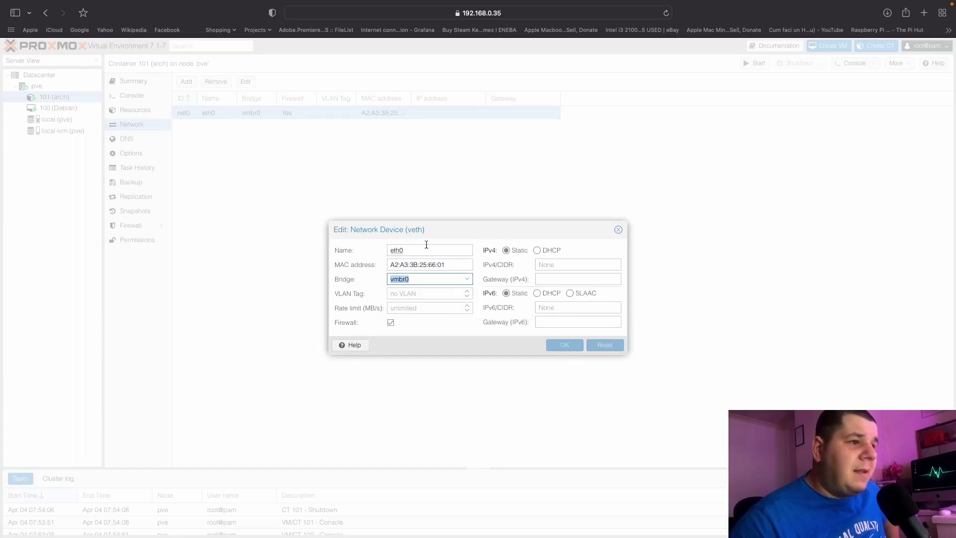
{"action": "left_click", "coordinate": [399, 274]}
{"action": "left_click", "coordinate": [428, 325]}
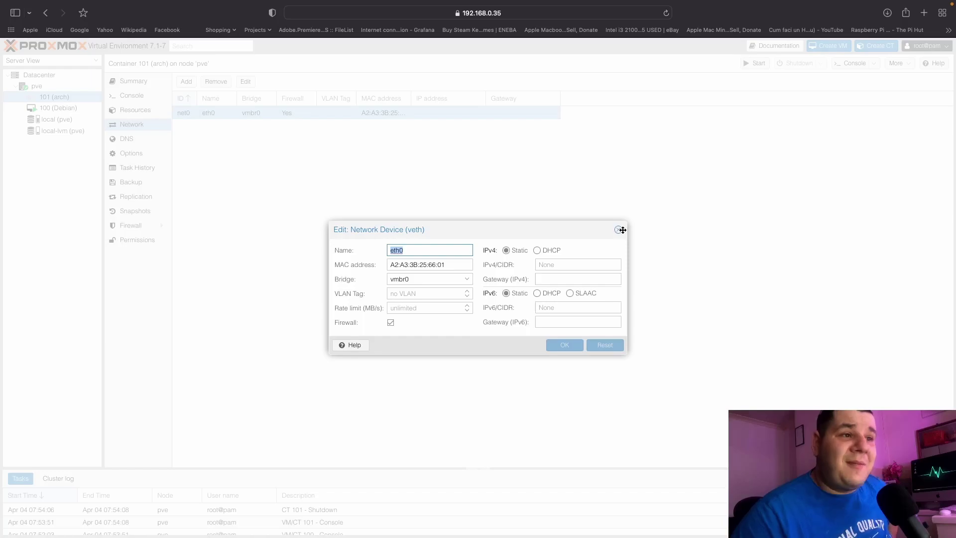
{"action": "left_click", "coordinate": [619, 229]}
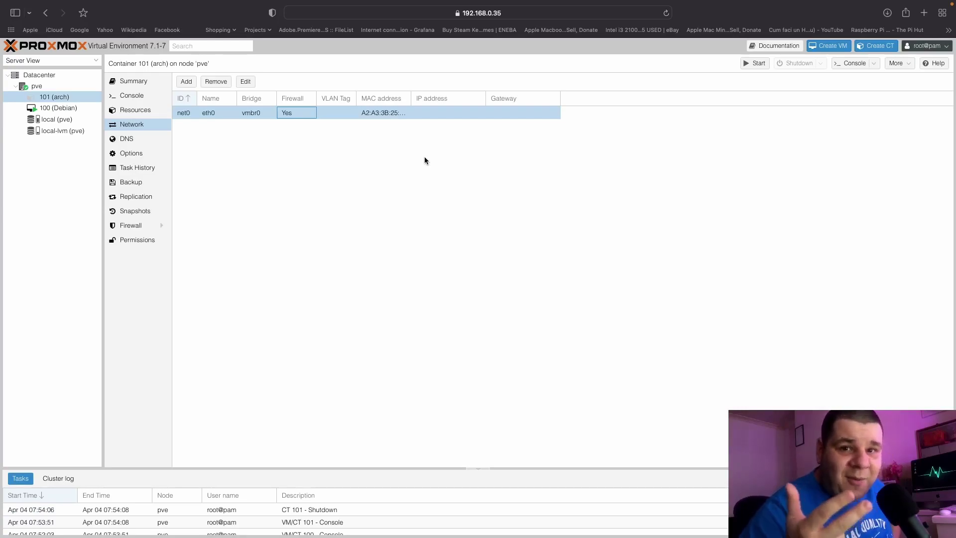
Start container 101 from its console, then list local storage's CT templates (archlinux-base, 187.36 MB).
{"action": "left_click", "coordinate": [75, 108]}
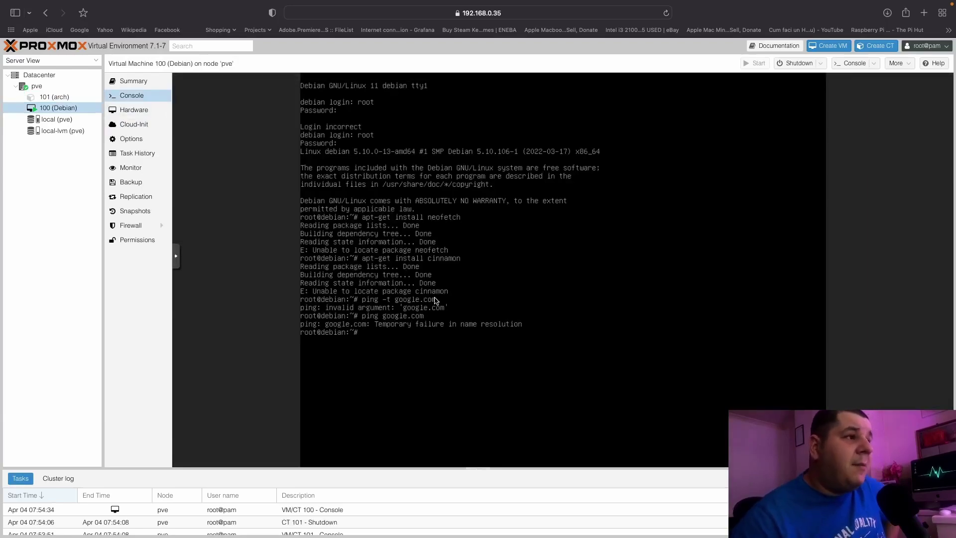
{"action": "left_click", "coordinate": [70, 97]}
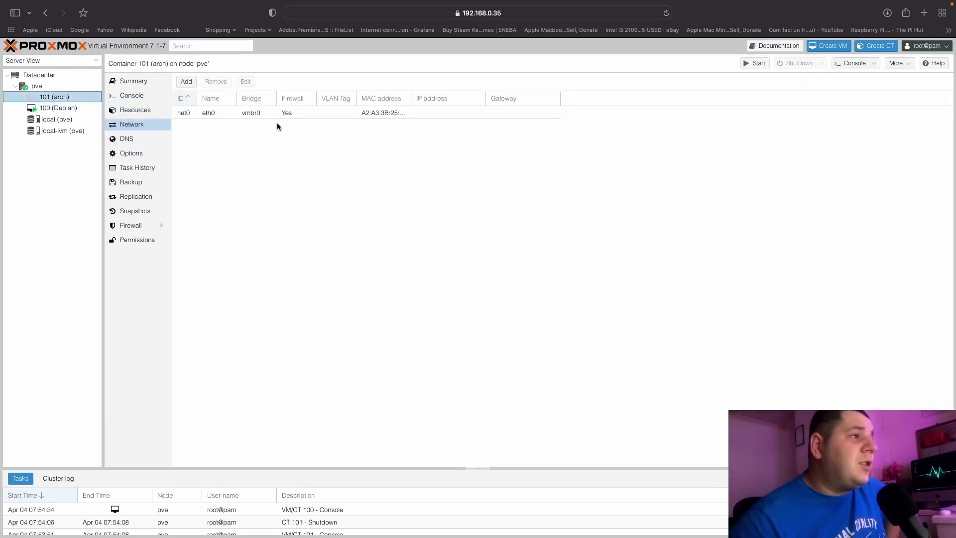
{"action": "left_click", "coordinate": [141, 102]}
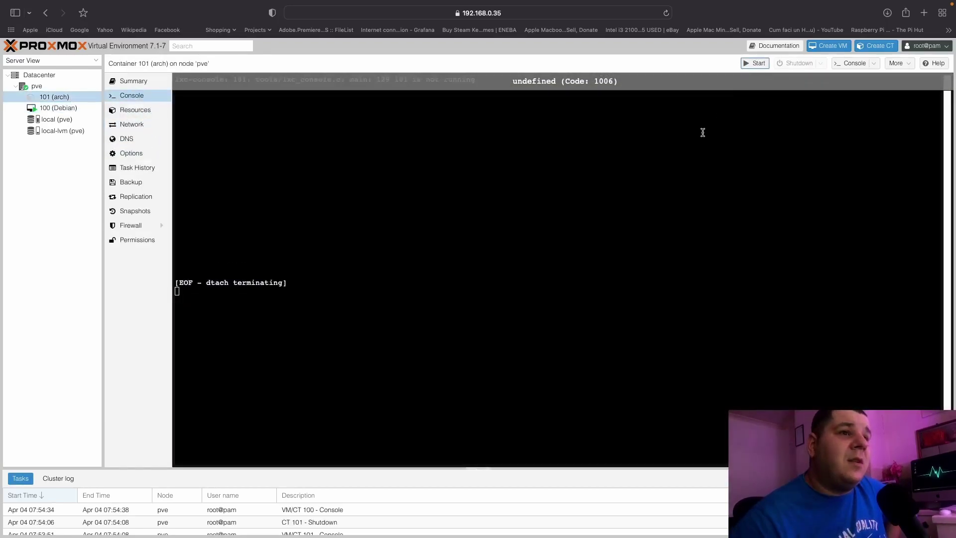
{"action": "left_click", "coordinate": [754, 63]}
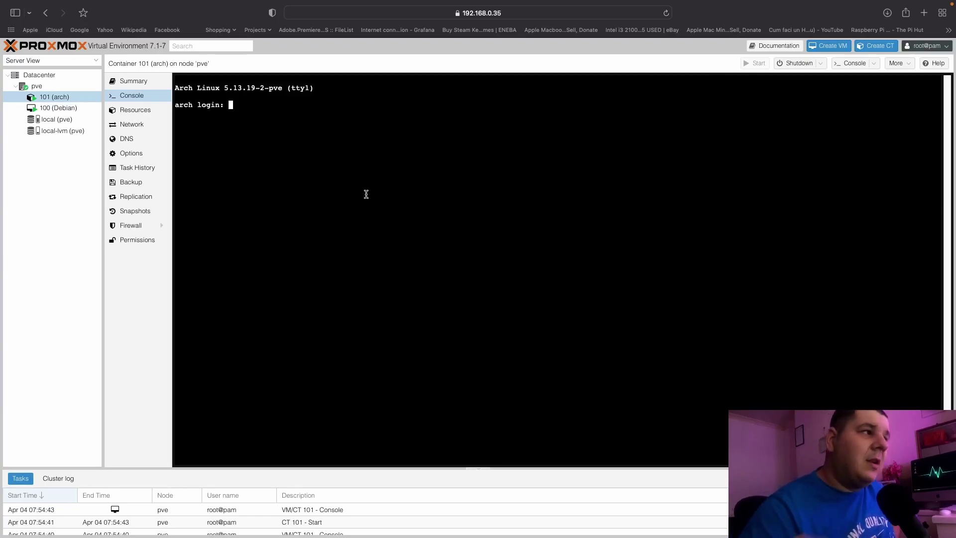
{"action": "left_click", "coordinate": [57, 120]}
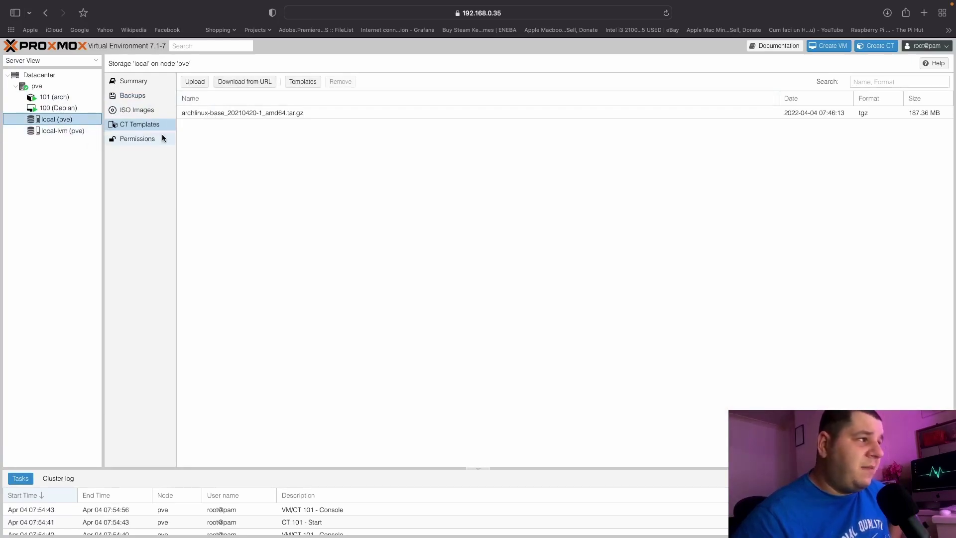
{"action": "left_click", "coordinate": [298, 82]}
{"action": "scroll", "coordinate": [347, 247], "scroll_direction": "down", "scroll_amount": 3}
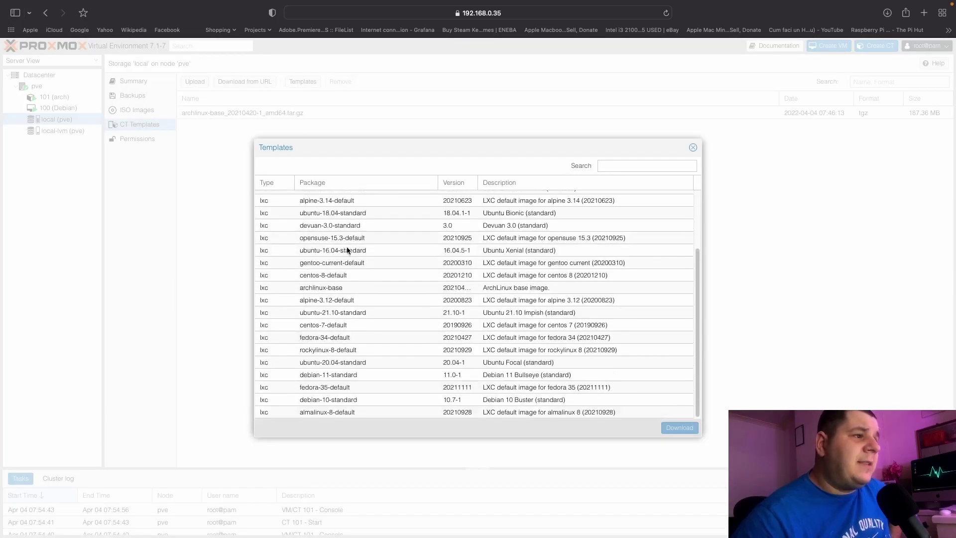
{"action": "left_click", "coordinate": [311, 250]}
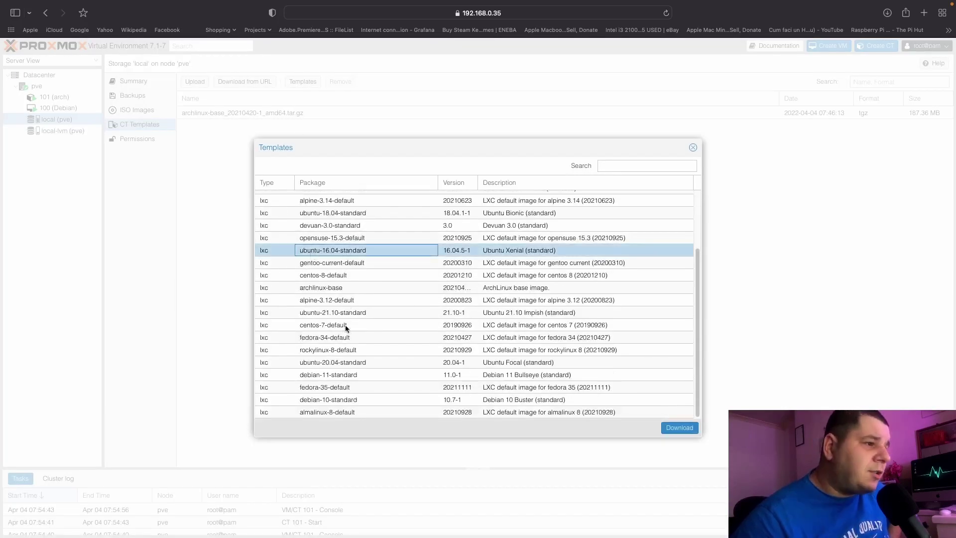
{"action": "left_click", "coordinate": [333, 313]}
{"action": "left_click", "coordinate": [673, 428]}
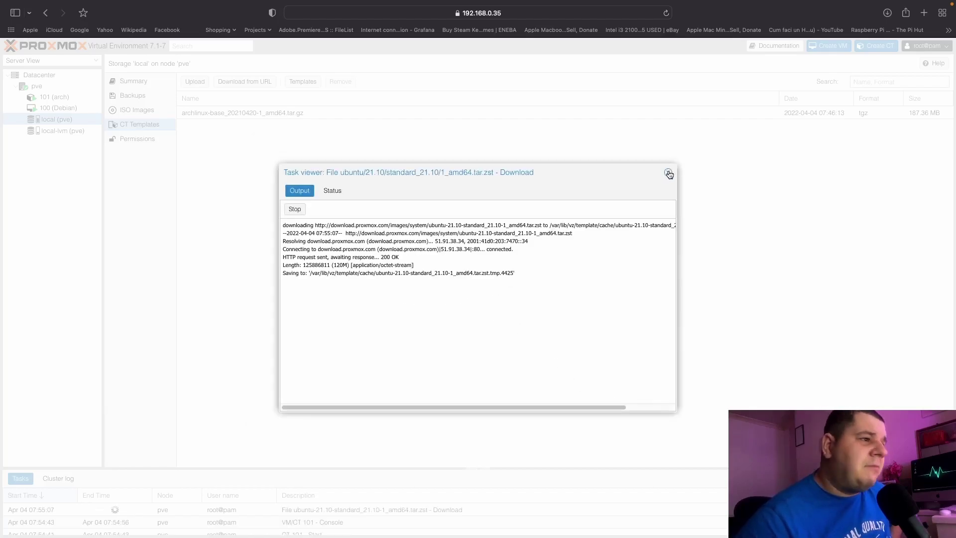
{"action": "mouse_move", "coordinate": [335, 273]}
{"action": "left_mouse_down"}
{"action": "mouse_move", "coordinate": [349, 268]}
{"action": "mouse_move", "coordinate": [327, 265]}
{"action": "left_mouse_up"}
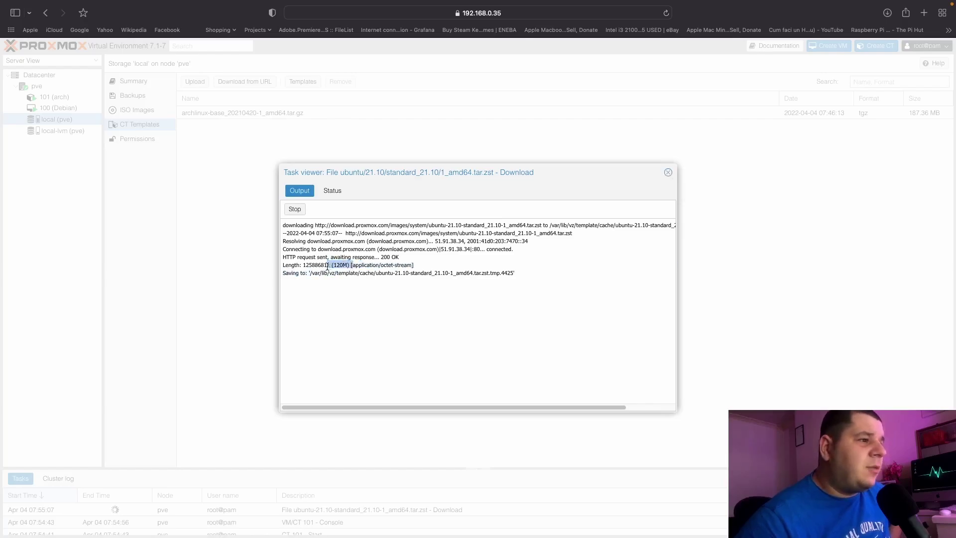
{"action": "left_click", "coordinate": [668, 173]}
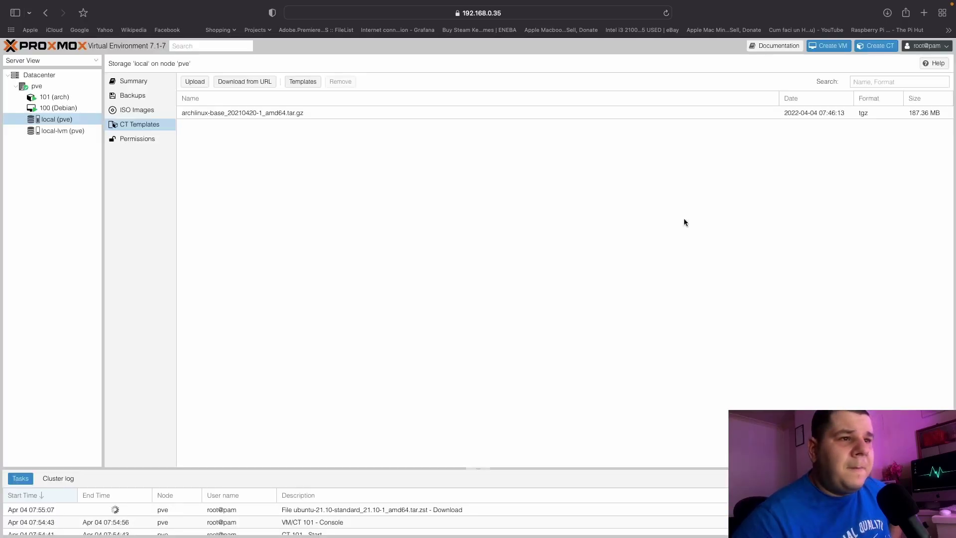
{"action": "left_click", "coordinate": [267, 510]}
{"action": "left_click", "coordinate": [138, 512]}
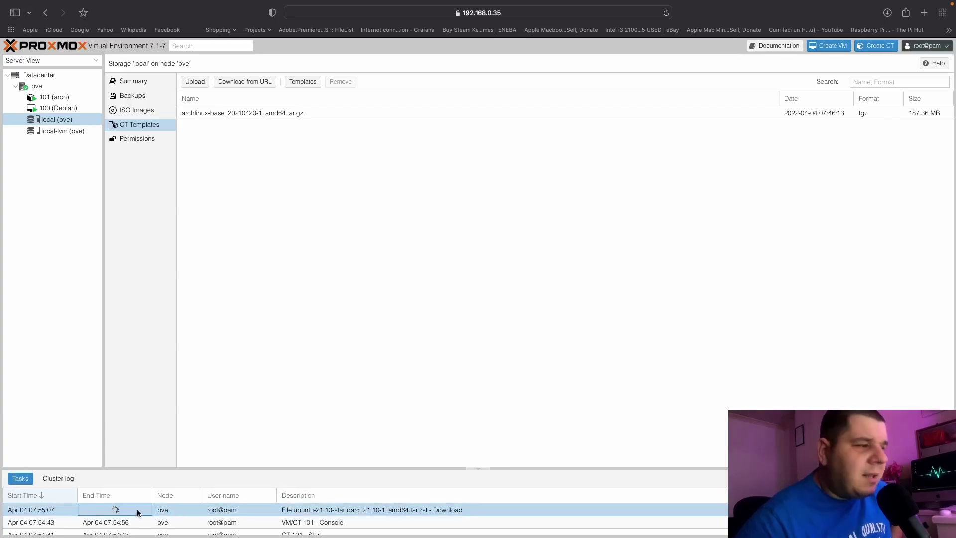
{"action": "double_click", "coordinate": [139, 512]}
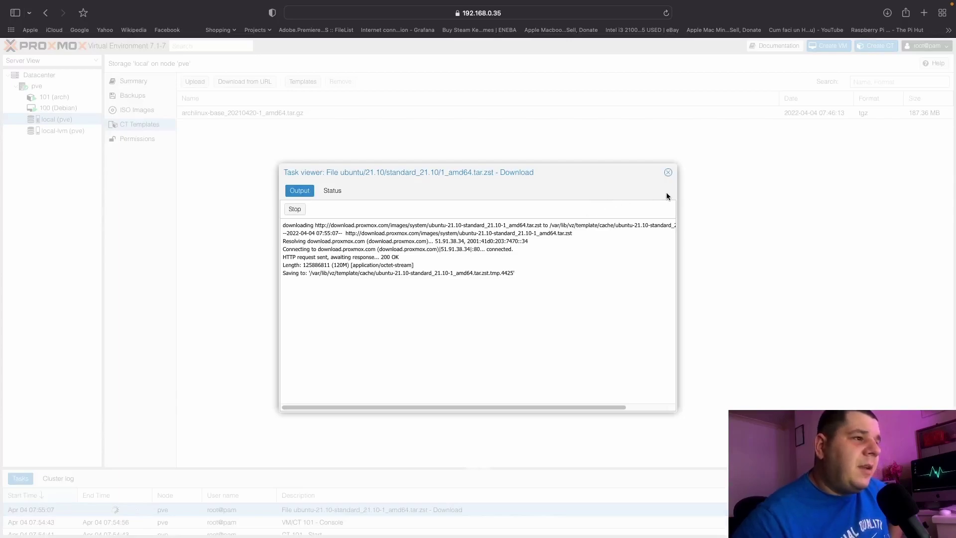
{"action": "left_click", "coordinate": [667, 173]}
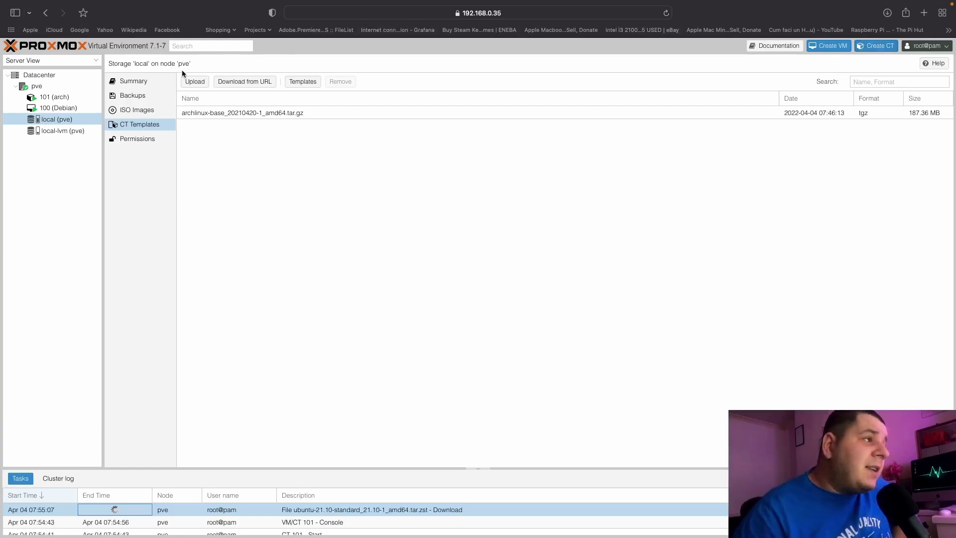
List local (pve) storage's ISO images, showing debian-11.3.0-amd64-netinst.iso, without uploading anything.
{"action": "left_click", "coordinate": [153, 110]}
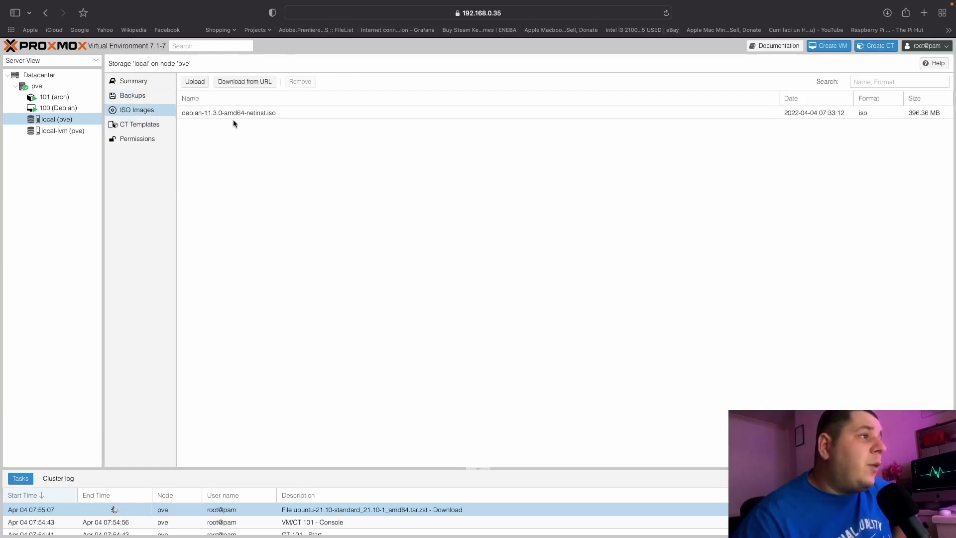
{"action": "left_click", "coordinate": [195, 81]}
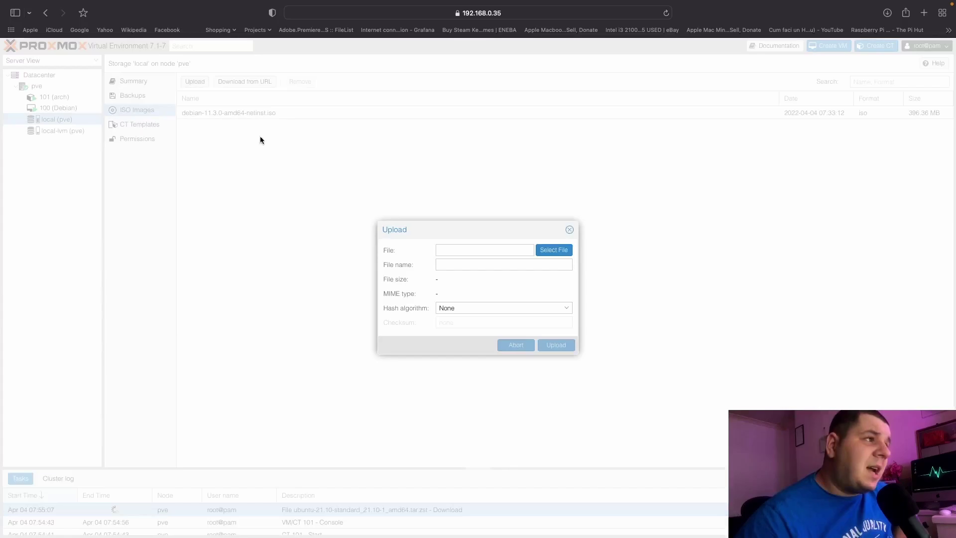
{"action": "left_click", "coordinate": [568, 232]}
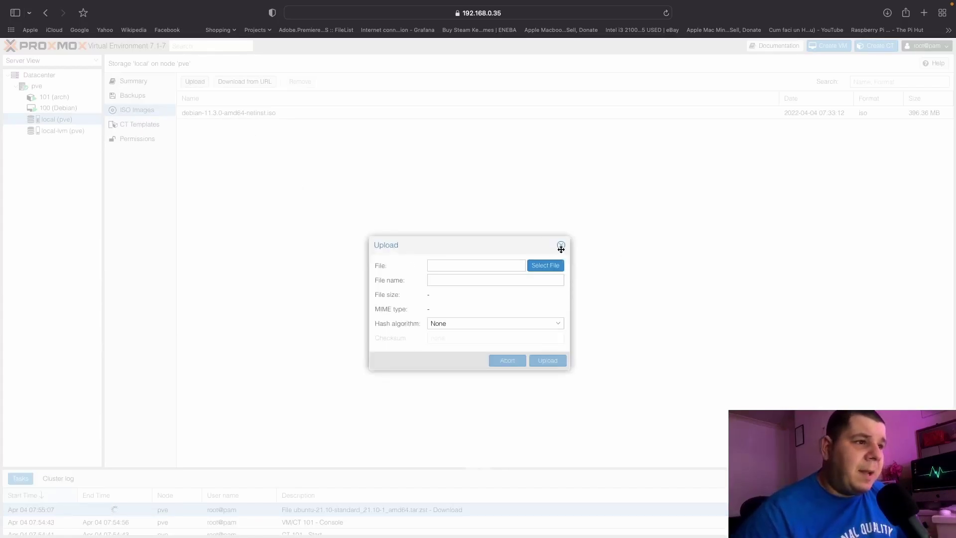
{"action": "left_click", "coordinate": [562, 247]}
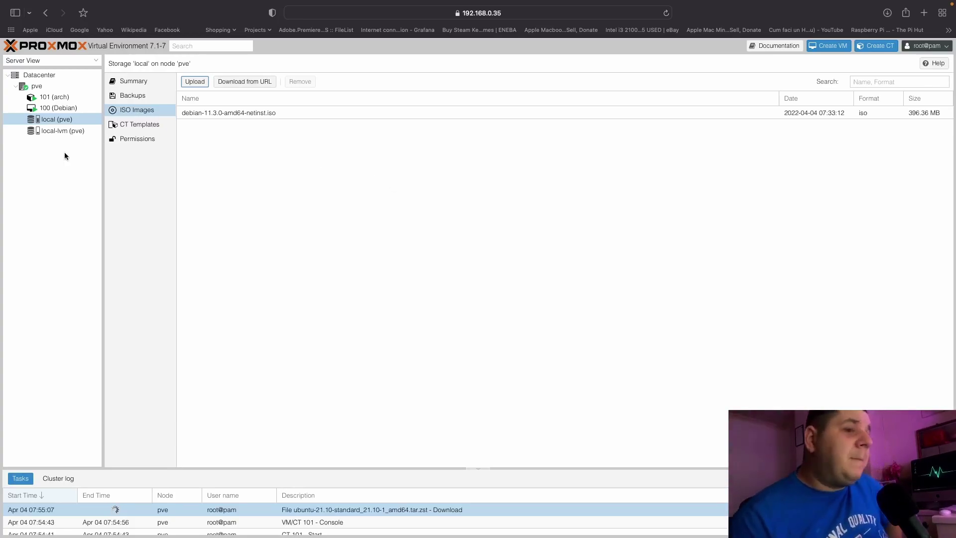
Check the Ubuntu template download's progress in its task log, then close the log.
{"action": "double_click", "coordinate": [131, 510]}
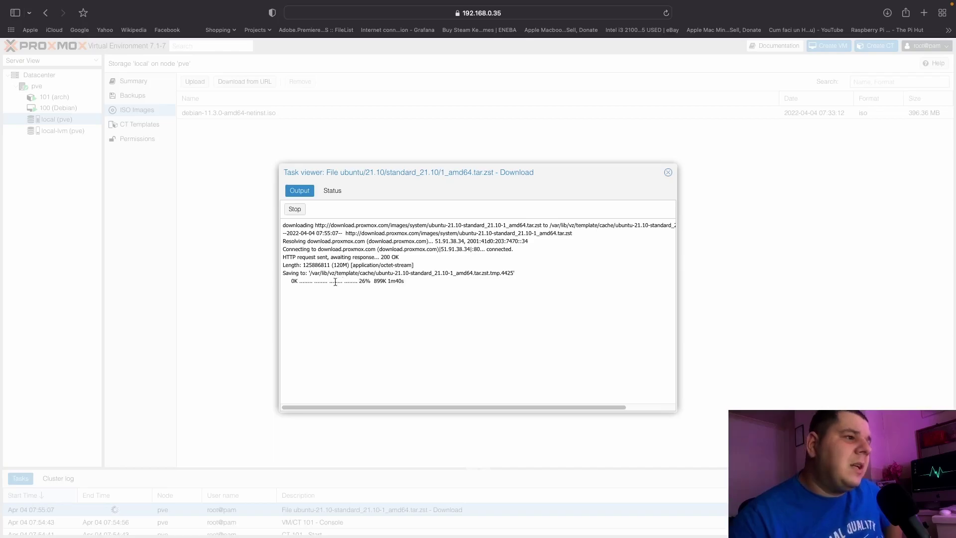
{"action": "left_click_drag", "start_coordinate": [299, 281], "coordinate": [412, 278]}
{"action": "left_click", "coordinate": [555, 241]}
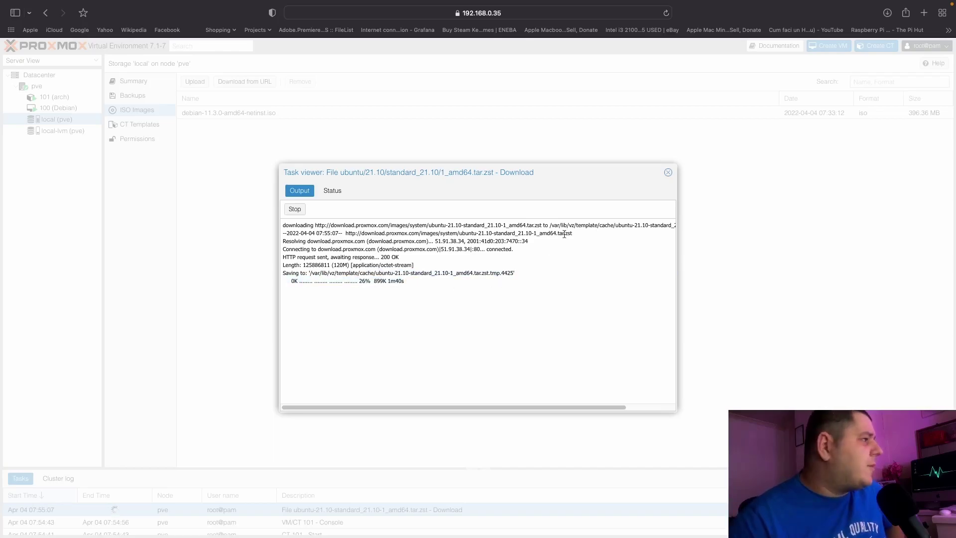
{"action": "left_click", "coordinate": [668, 172]}
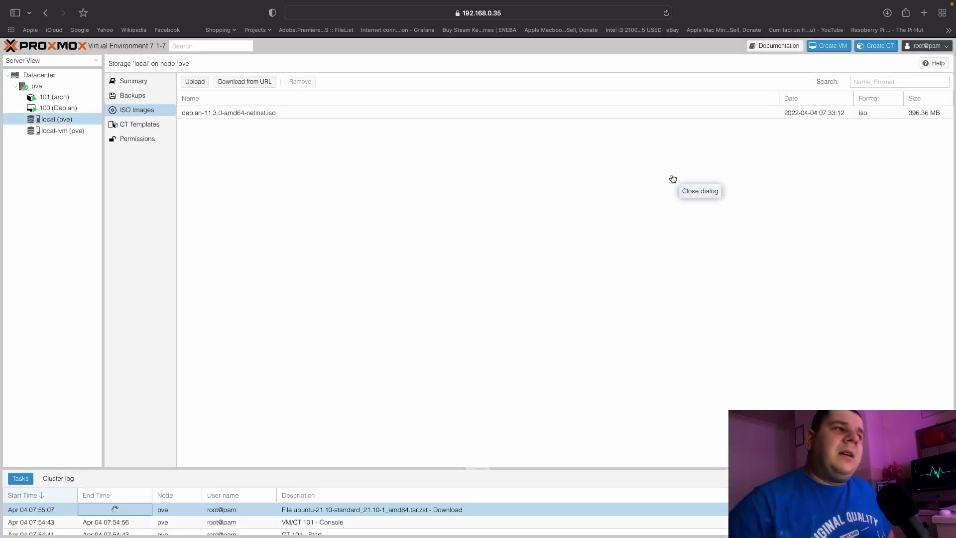
On the pve node Summary, hide the Total series in Memory usage, then open the template download log.
{"action": "left_click", "coordinate": [39, 87]}
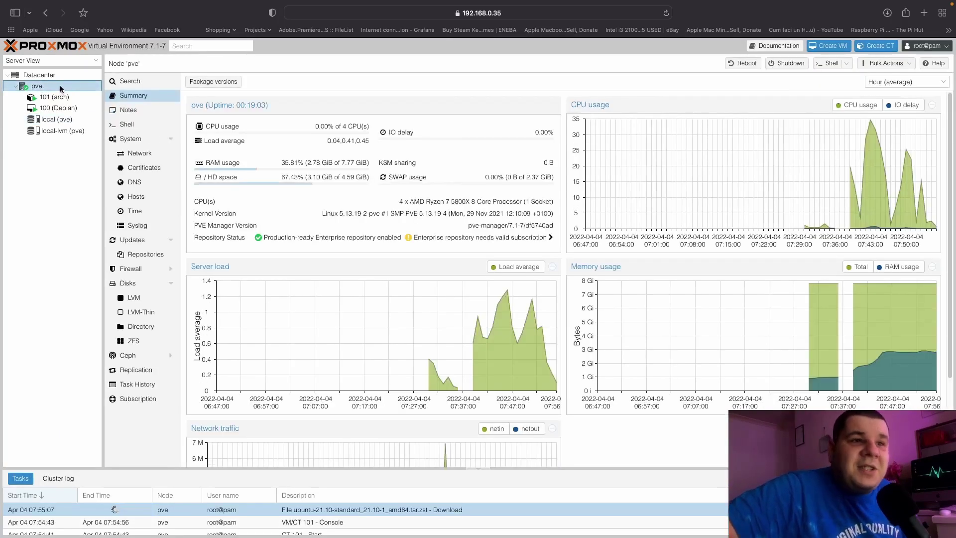
{"action": "mouse_move", "coordinate": [920, 185]}
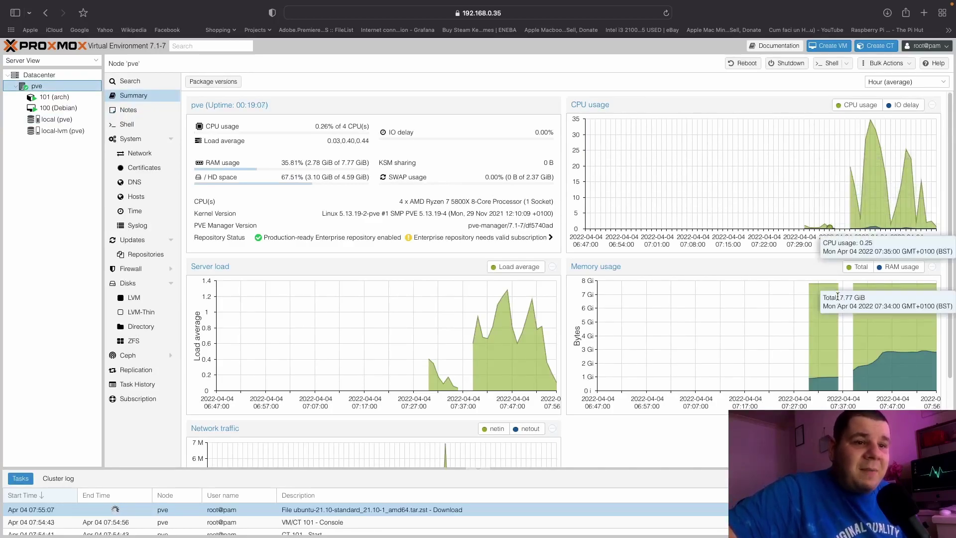
{"action": "scroll", "coordinate": [722, 331], "scroll_direction": "down", "scroll_amount": 5}
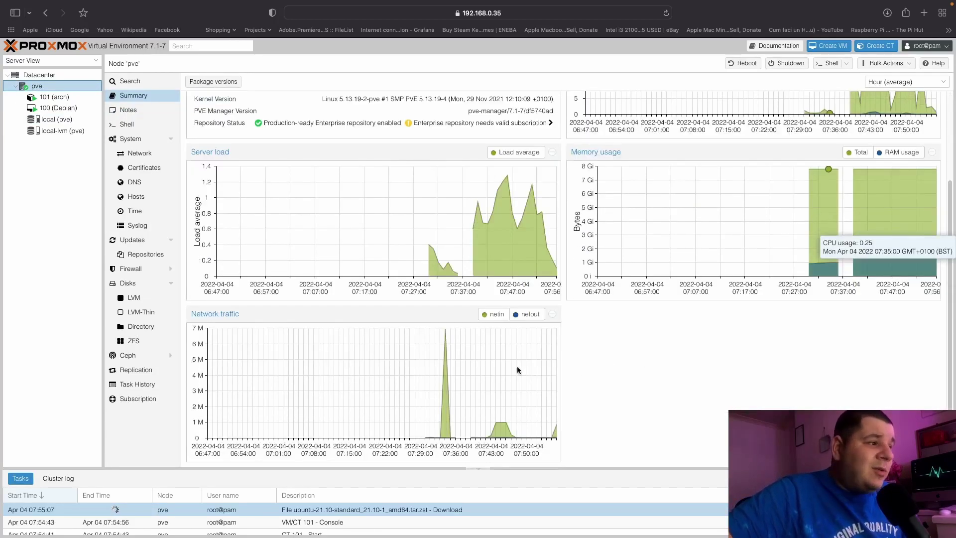
{"action": "mouse_move", "coordinate": [446, 331]}
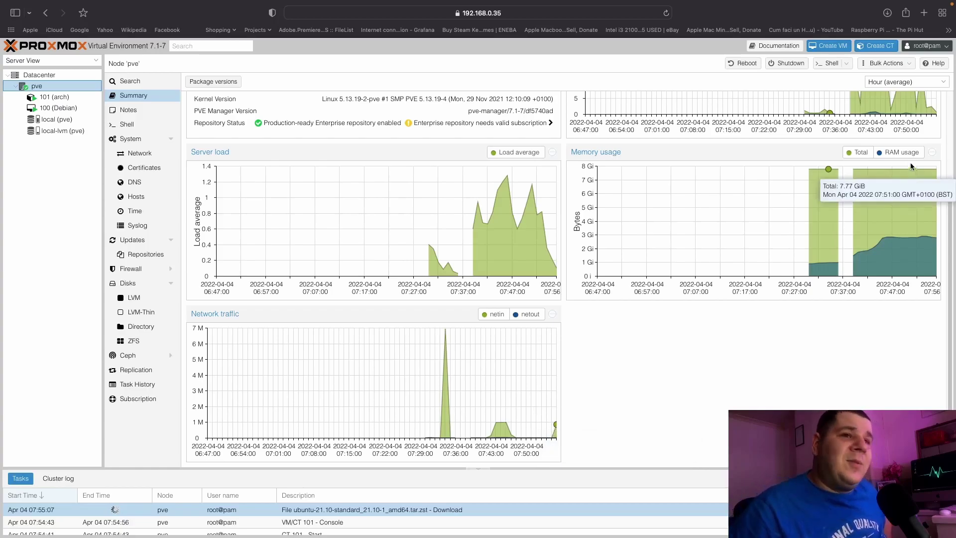
{"action": "left_click", "coordinate": [861, 151]}
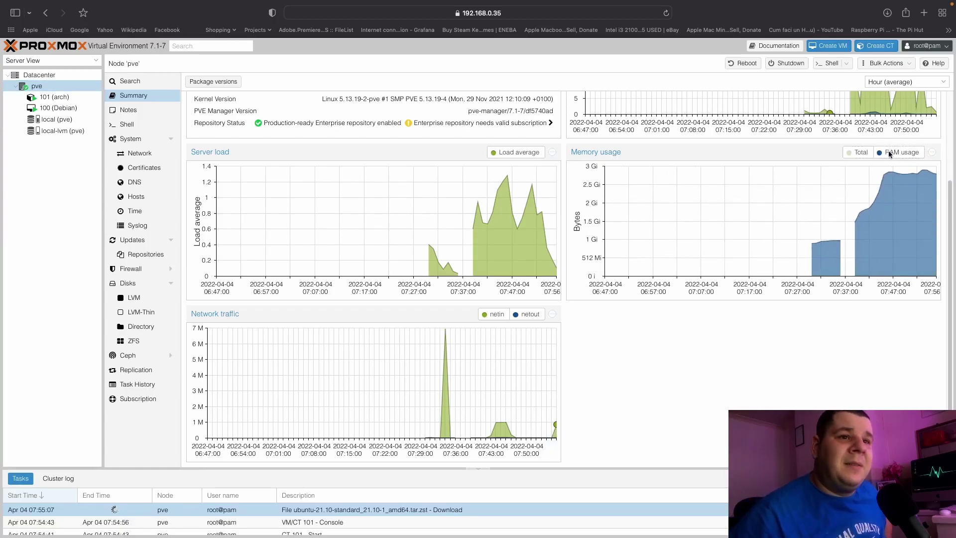
{"action": "scroll", "coordinate": [894, 157], "scroll_direction": "up", "scroll_amount": 3}
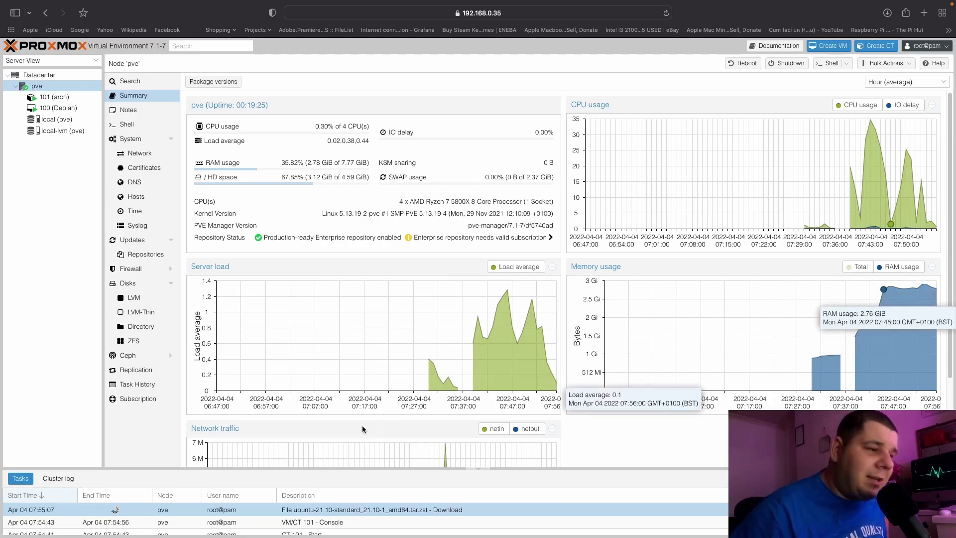
{"action": "double_click", "coordinate": [139, 509]}
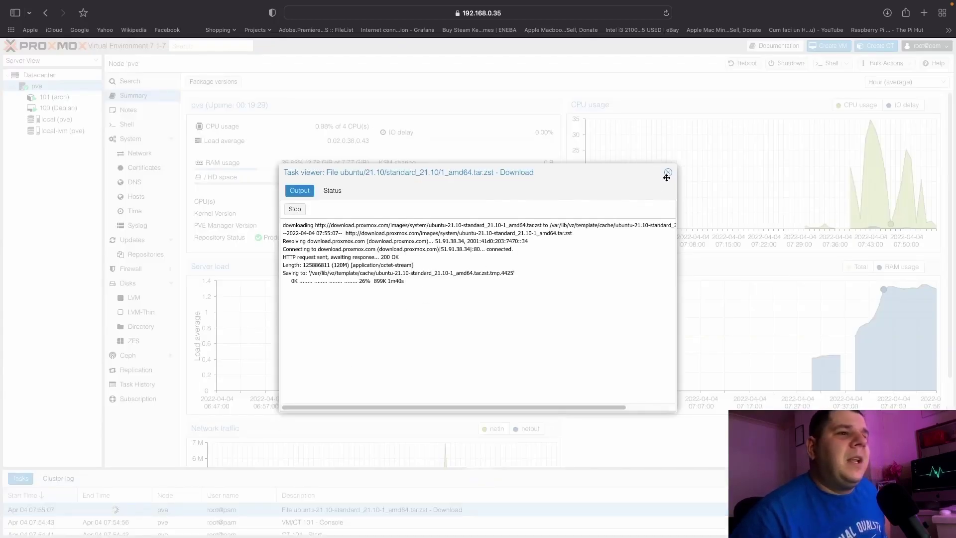
Reopen the Ubuntu template download log to confirm 53% progress, then close it.
{"action": "left_click", "coordinate": [667, 172]}
{"action": "double_click", "coordinate": [134, 509]}
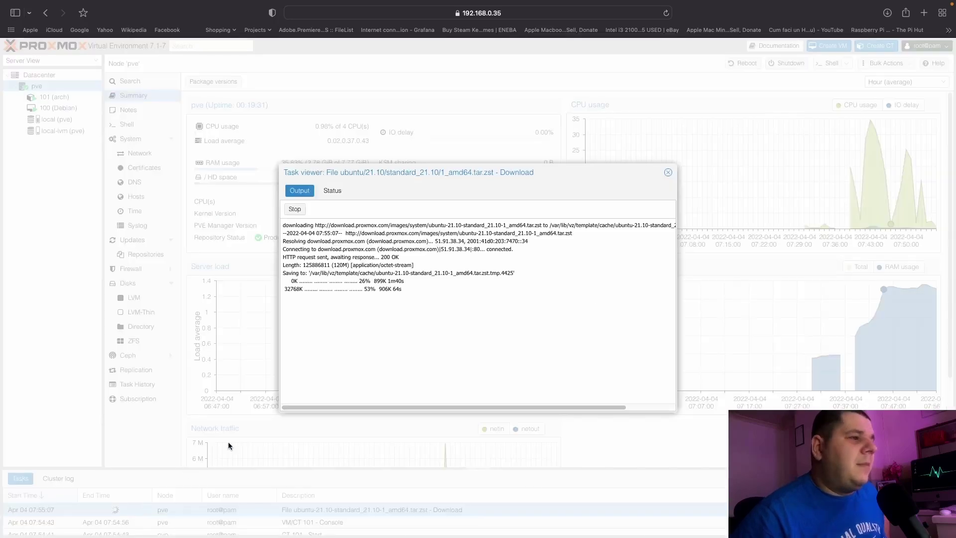
{"action": "left_click", "coordinate": [668, 172]}
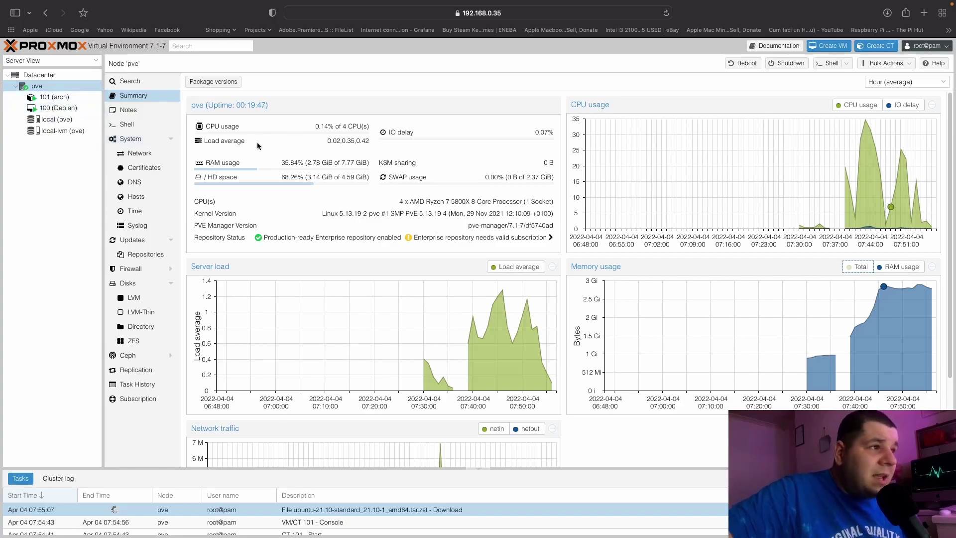
{"action": "left_click_drag", "start_coordinate": [334, 127], "coordinate": [333, 137]}
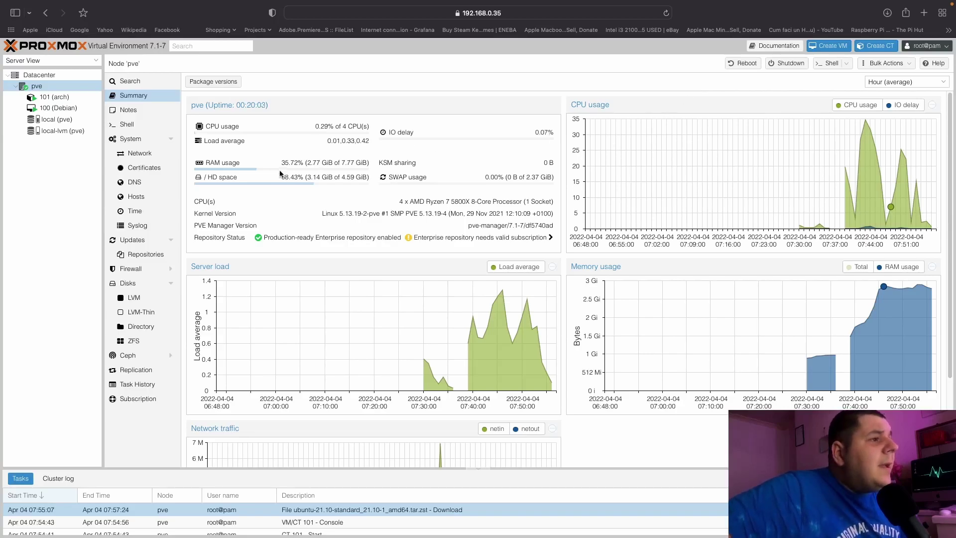
{"action": "left_click_drag", "start_coordinate": [280, 164], "coordinate": [289, 164]}
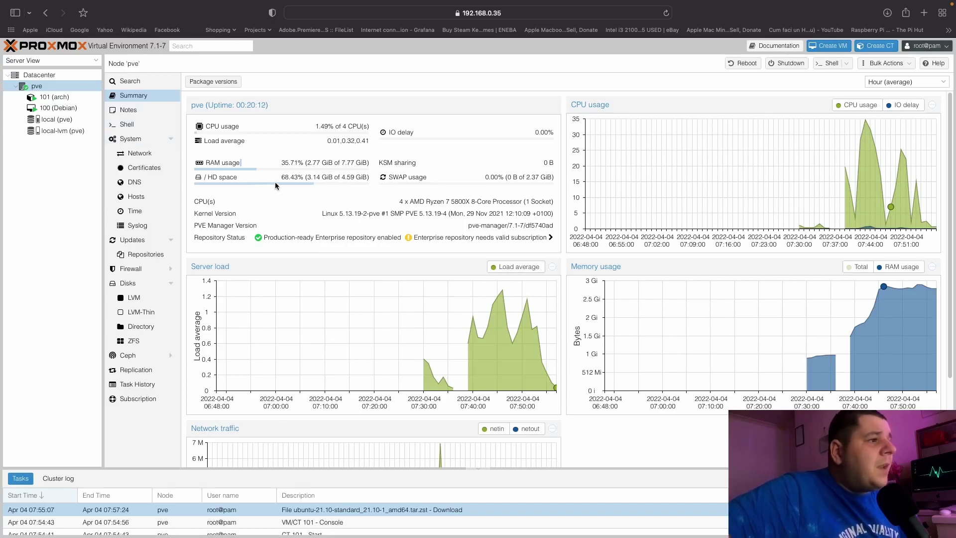
{"action": "left_click_drag", "start_coordinate": [307, 178], "coordinate": [330, 178]}
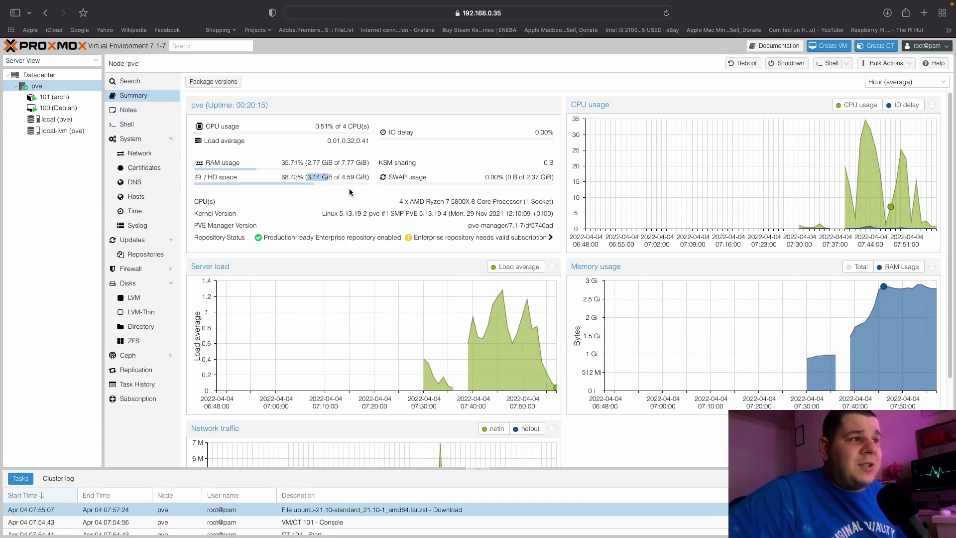
{"action": "left_click", "coordinate": [65, 131]}
{"action": "left_click", "coordinate": [137, 96]}
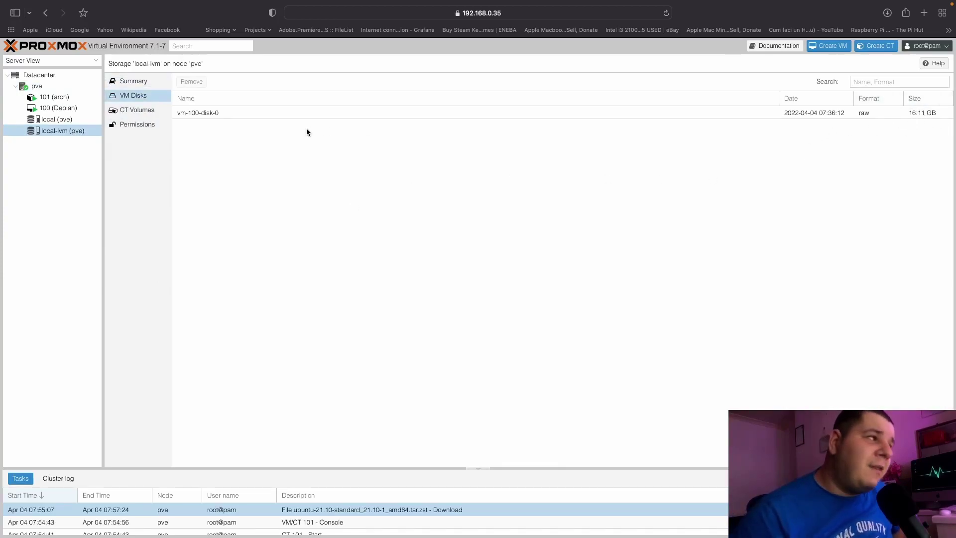
{"action": "left_click", "coordinate": [44, 96]}
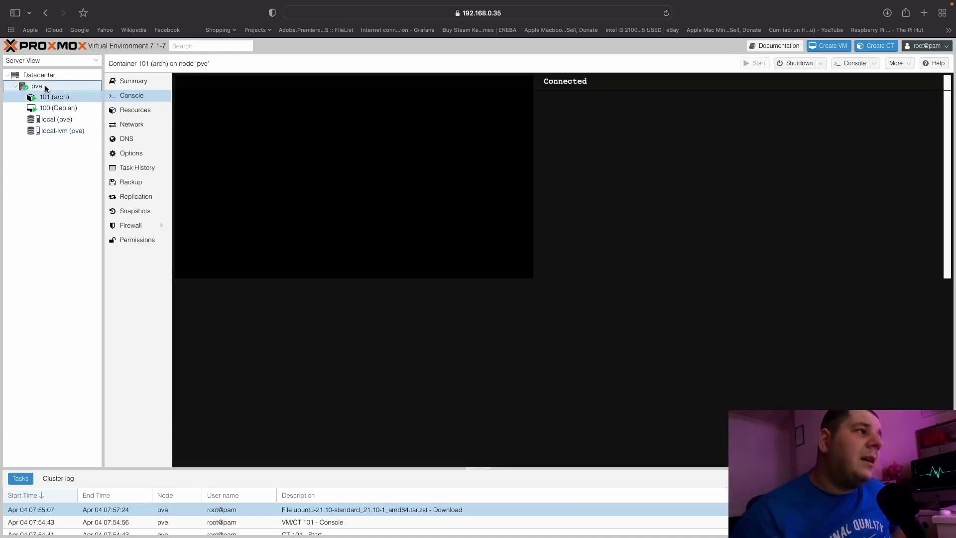
{"action": "left_click", "coordinate": [45, 88]}
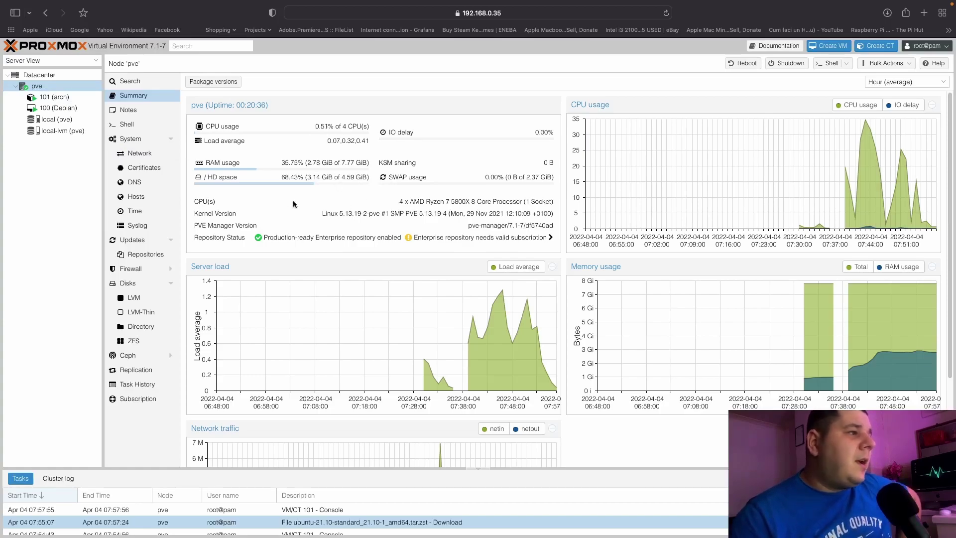
{"action": "left_click_drag", "start_coordinate": [393, 203], "coordinate": [523, 201]}
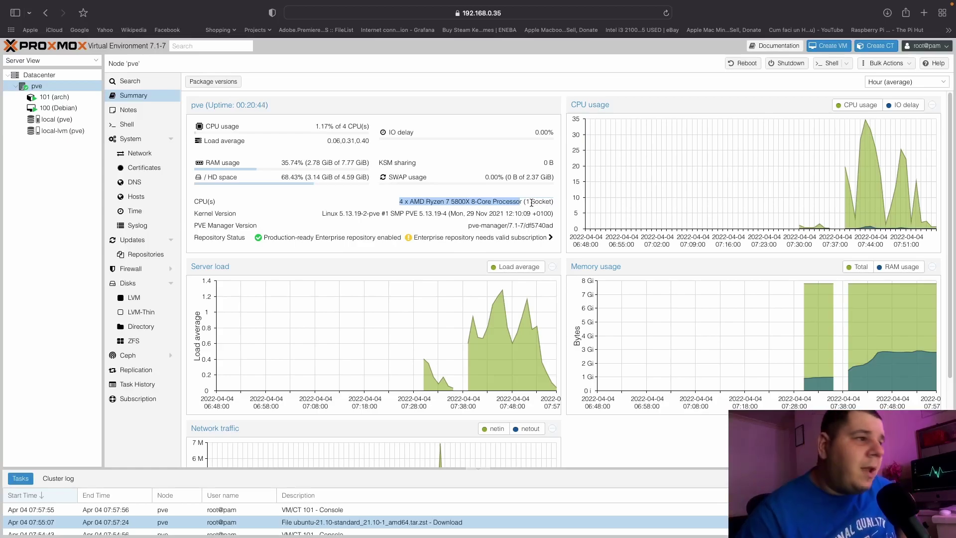
{"action": "left_click_drag", "start_coordinate": [334, 213], "coordinate": [463, 225]}
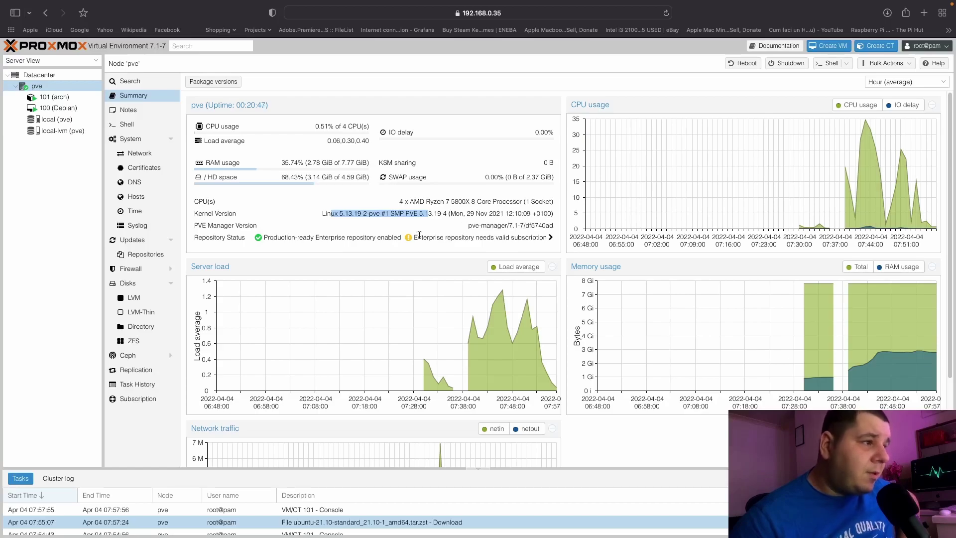
{"action": "scroll", "coordinate": [403, 241], "scroll_direction": "down", "scroll_amount": 5}
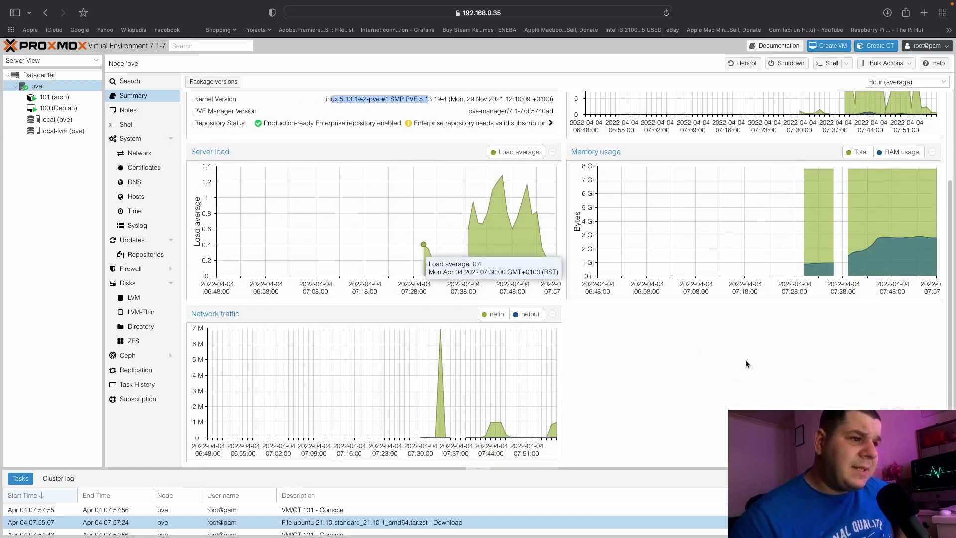
{"action": "scroll", "coordinate": [715, 381], "scroll_direction": "up", "scroll_amount": 5}
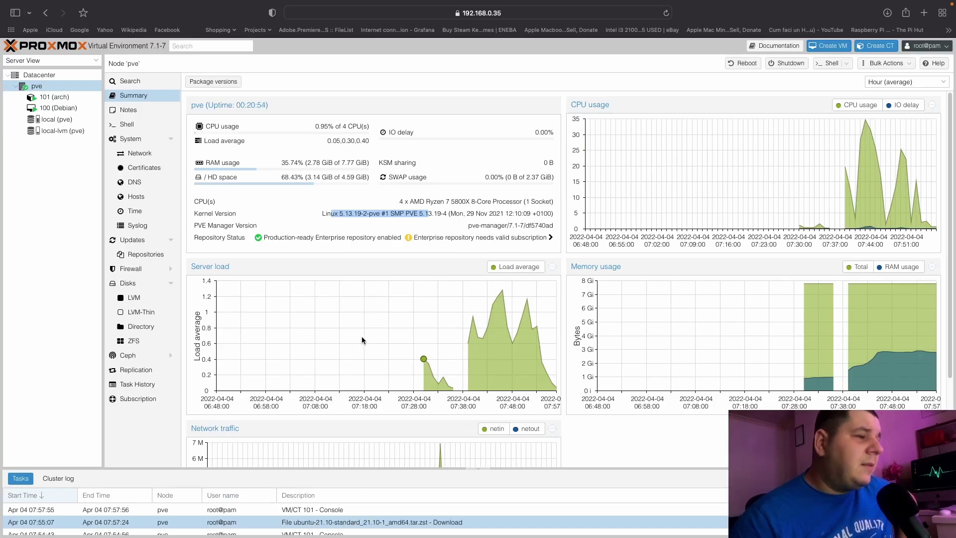
Start a new LXC container and enter and confirm its root password.
{"action": "left_click", "coordinate": [876, 45]}
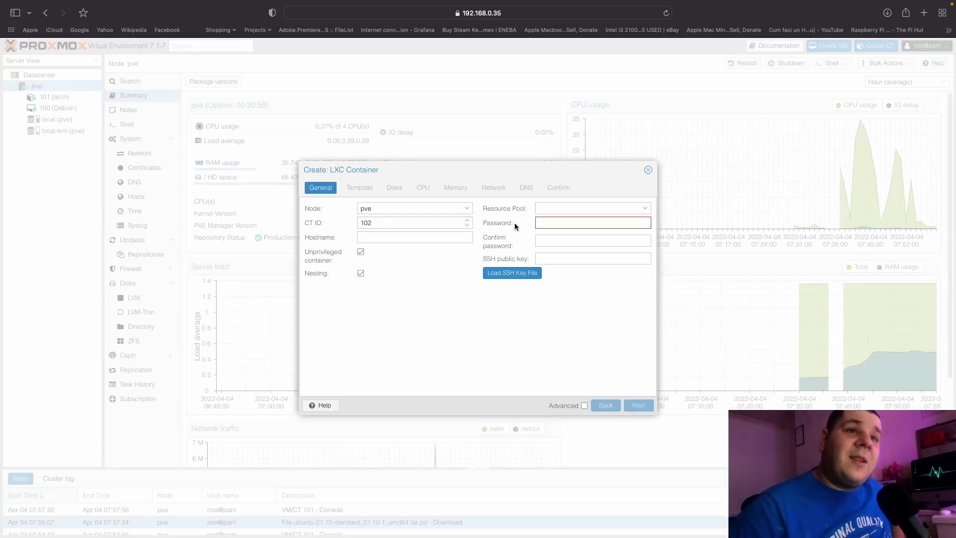
{"action": "left_click", "coordinate": [551, 221]}
{"action": "type", "text": "••"}
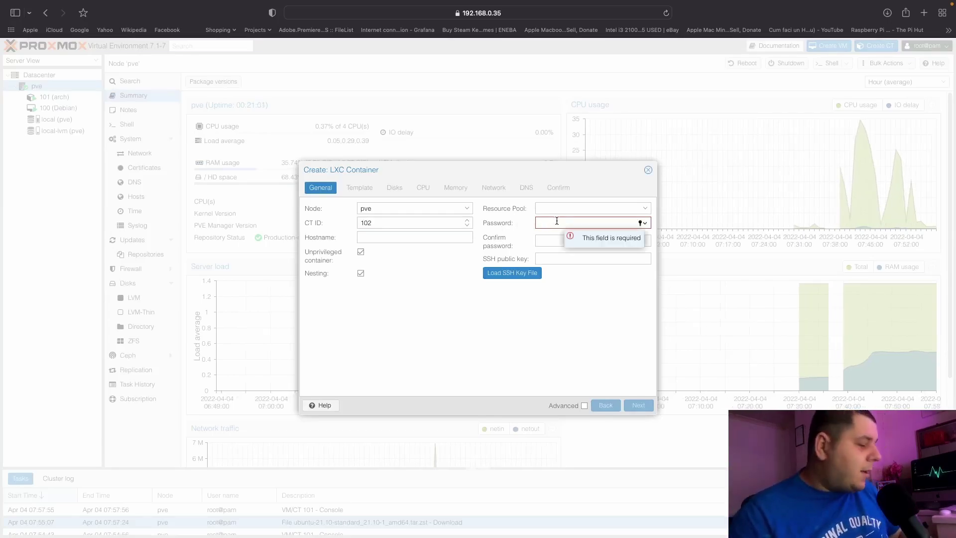
{"action": "type", "text": "••••"}
{"action": "left_click", "coordinate": [554, 236]}
{"action": "type", "text": "••••••••"}
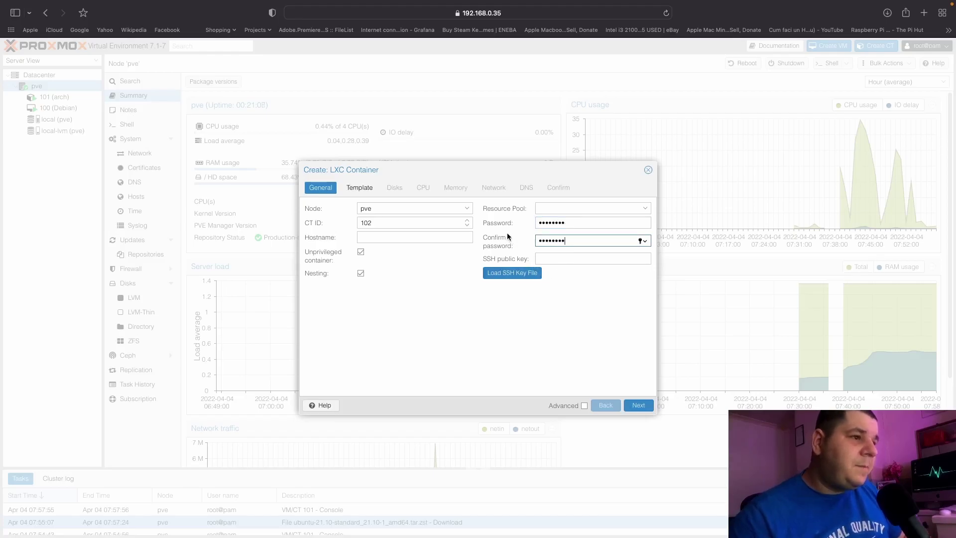
Choose the ubuntu-21.10-standard template and keep the default disk and CPU settings.
{"action": "left_click", "coordinate": [360, 188]}
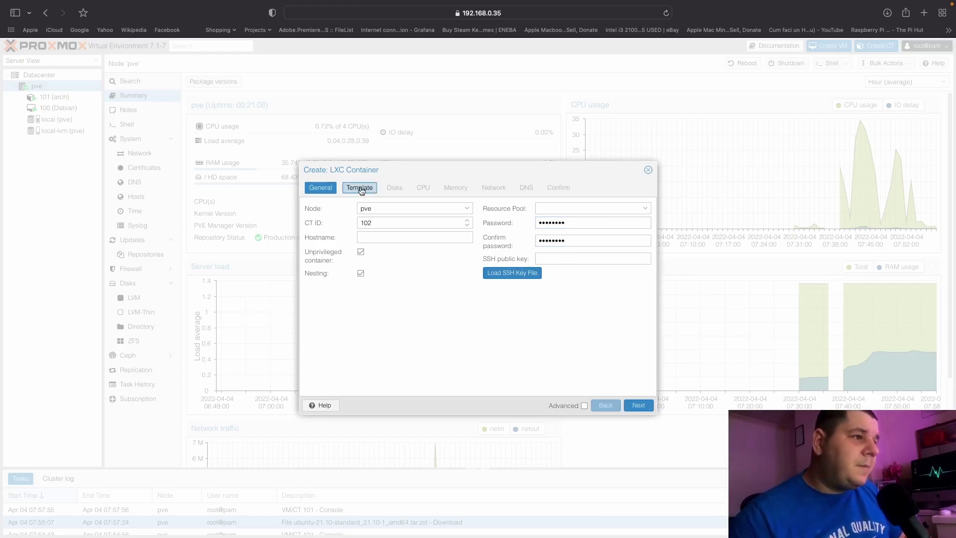
{"action": "left_click", "coordinate": [468, 223]}
{"action": "left_click", "coordinate": [415, 263]}
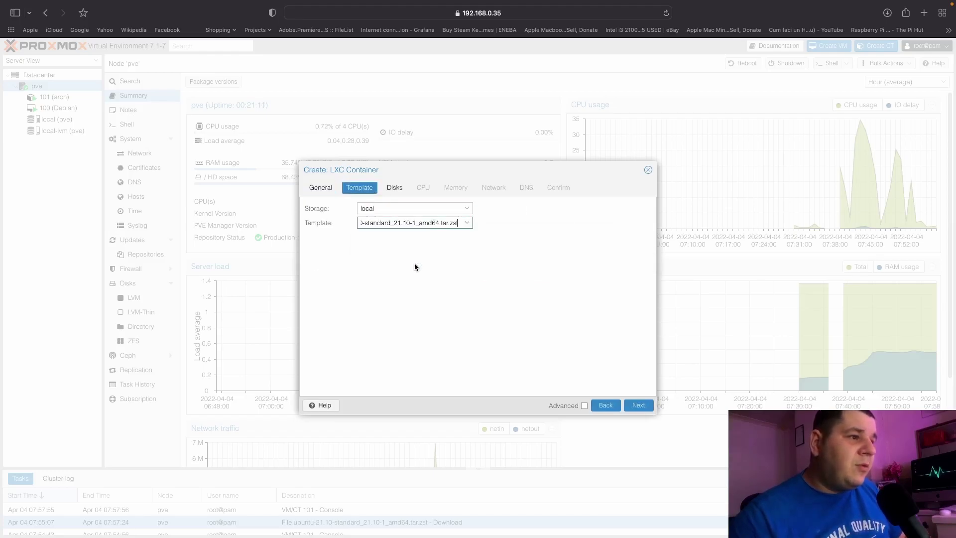
{"action": "left_click", "coordinate": [393, 188]}
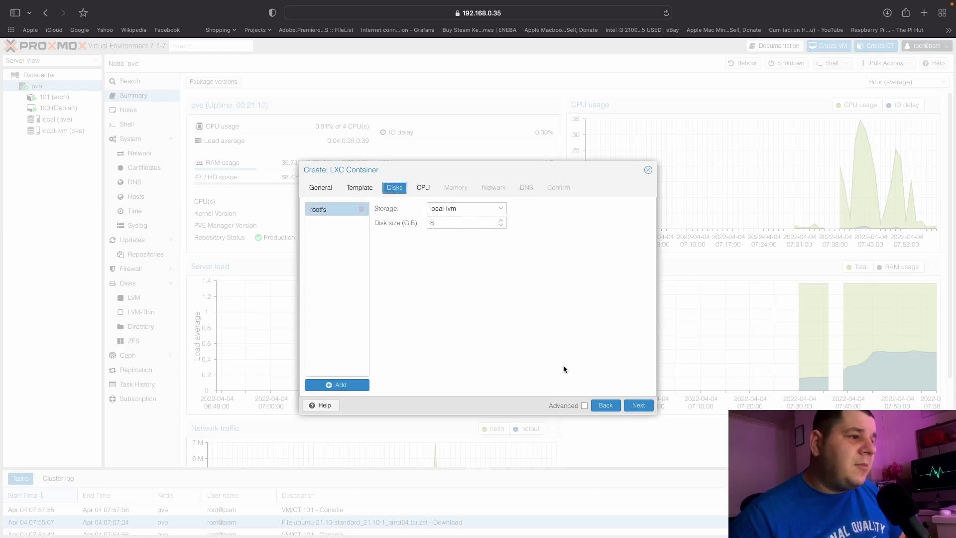
{"action": "left_click", "coordinate": [424, 189]}
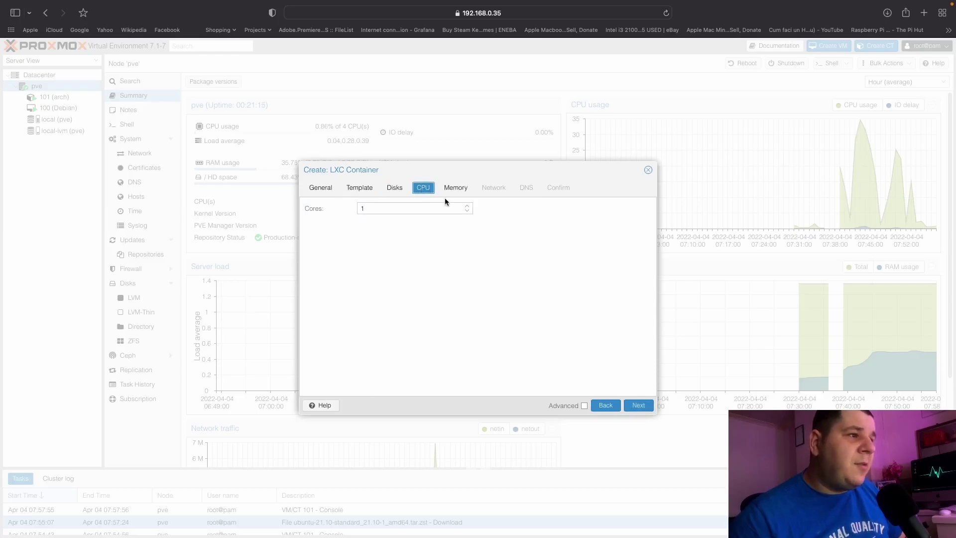
Set the container's memory to 2056 MiB and swap to 1024 MiB.
{"action": "left_click", "coordinate": [459, 191]}
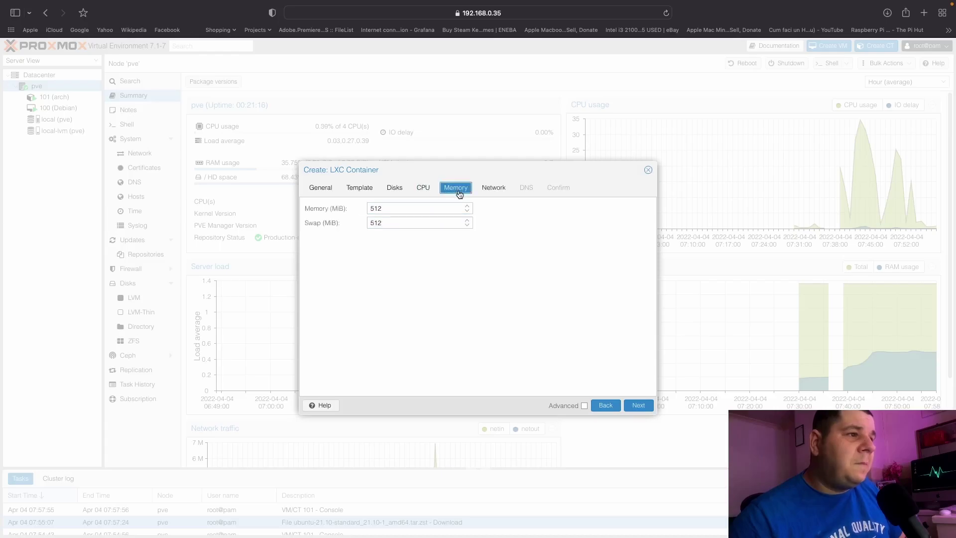
{"action": "key", "text": "Tab"}
{"action": "type", "text": "20"}
{"action": "key", "text": "Tab"}
{"action": "type", "text": "1024"}
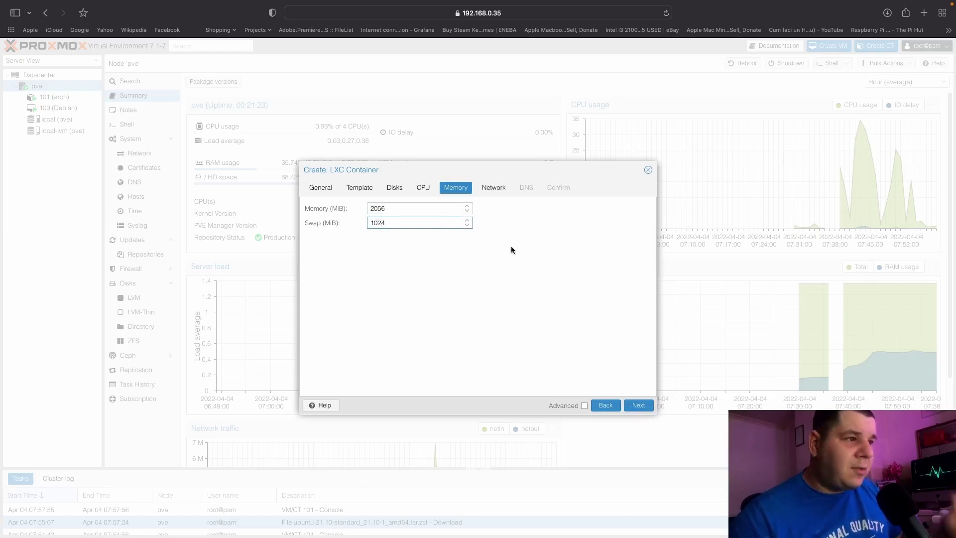
Keep bridge vmbr0 and default DNS, create container 102, and close the TASK OK log.
{"action": "left_click", "coordinate": [493, 188]}
{"action": "left_click", "coordinate": [467, 238]}
{"action": "left_click", "coordinate": [467, 237]}
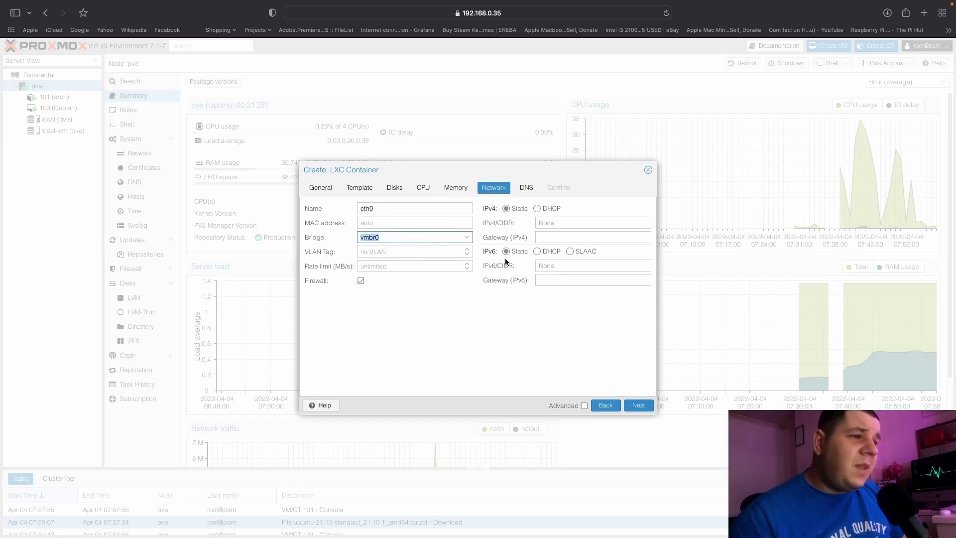
{"action": "left_click", "coordinate": [522, 192]}
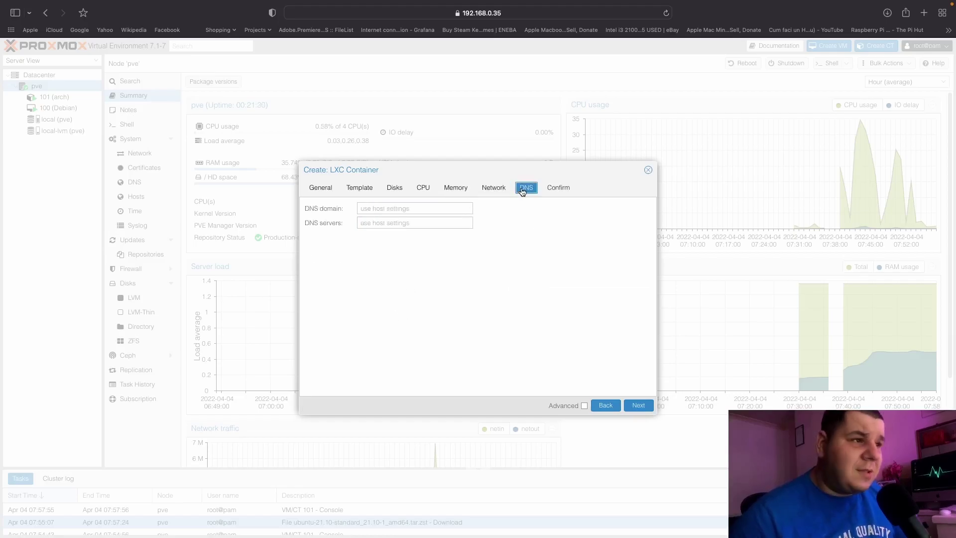
{"action": "left_click", "coordinate": [557, 188]}
{"action": "left_click", "coordinate": [637, 405]}
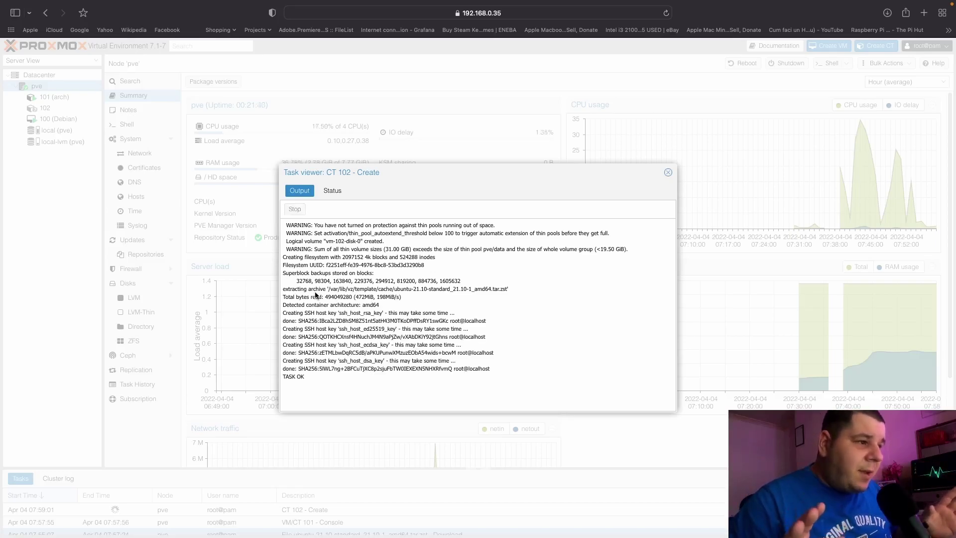
{"action": "left_click_drag", "start_coordinate": [305, 377], "coordinate": [282, 377]}
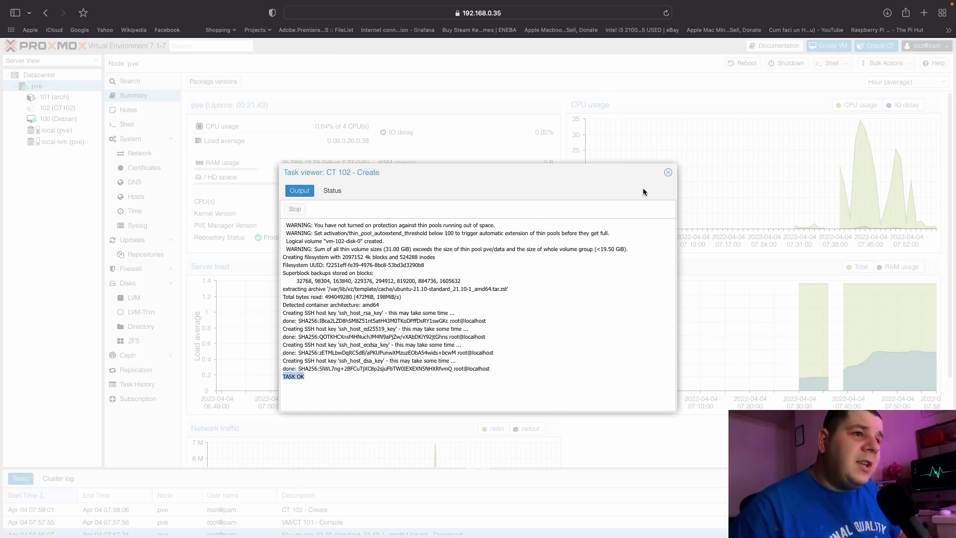
{"action": "left_click", "coordinate": [668, 172]}
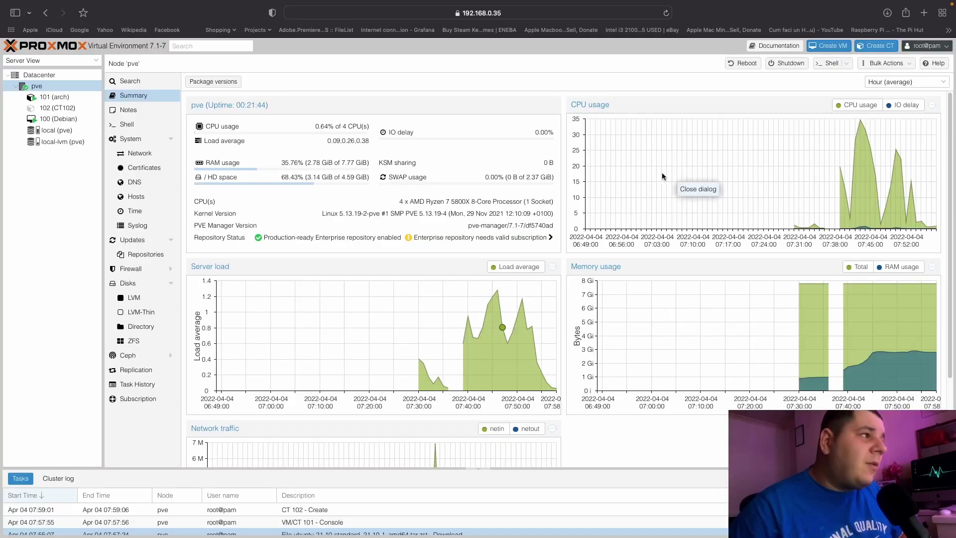
Open CT102's console, start the container, and log in as root.
{"action": "left_click", "coordinate": [53, 108]}
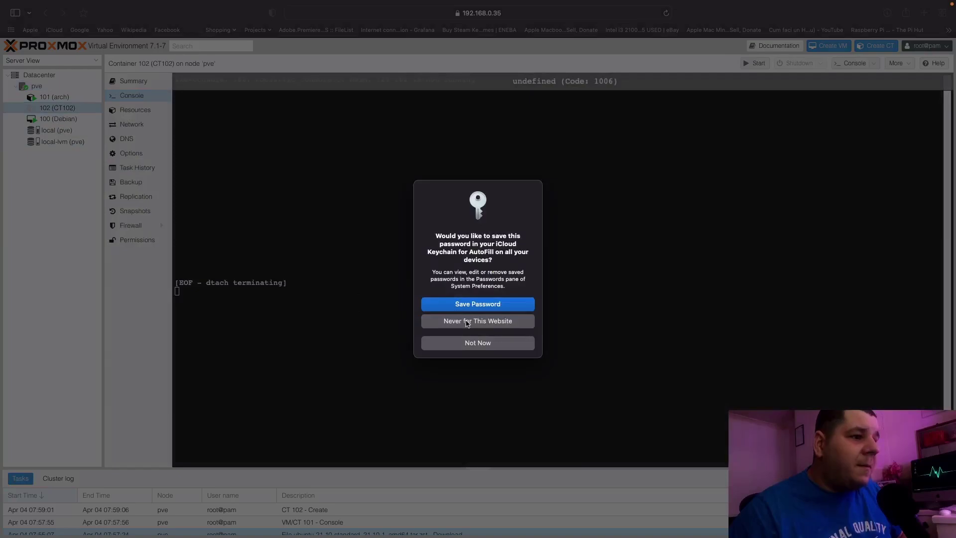
{"action": "left_click", "coordinate": [476, 342]}
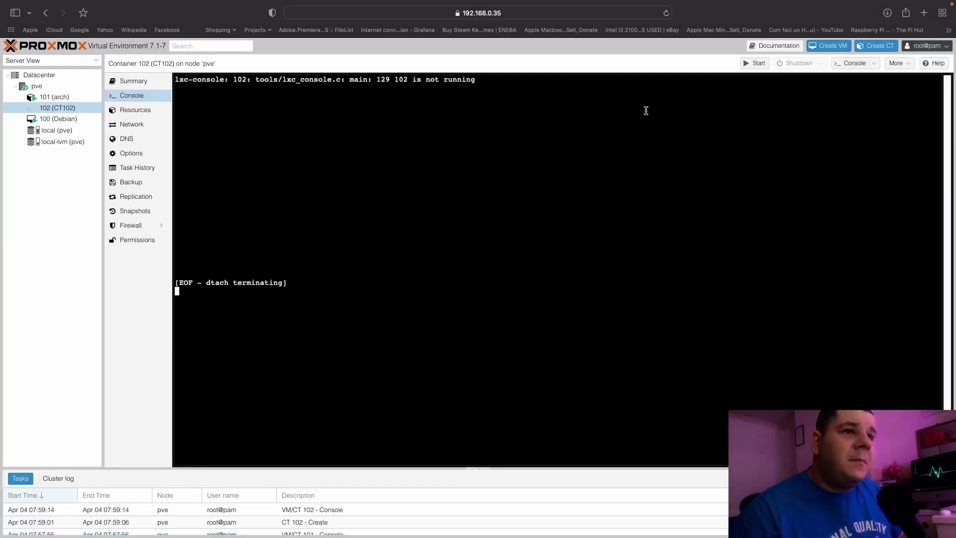
{"action": "left_click", "coordinate": [756, 64]}
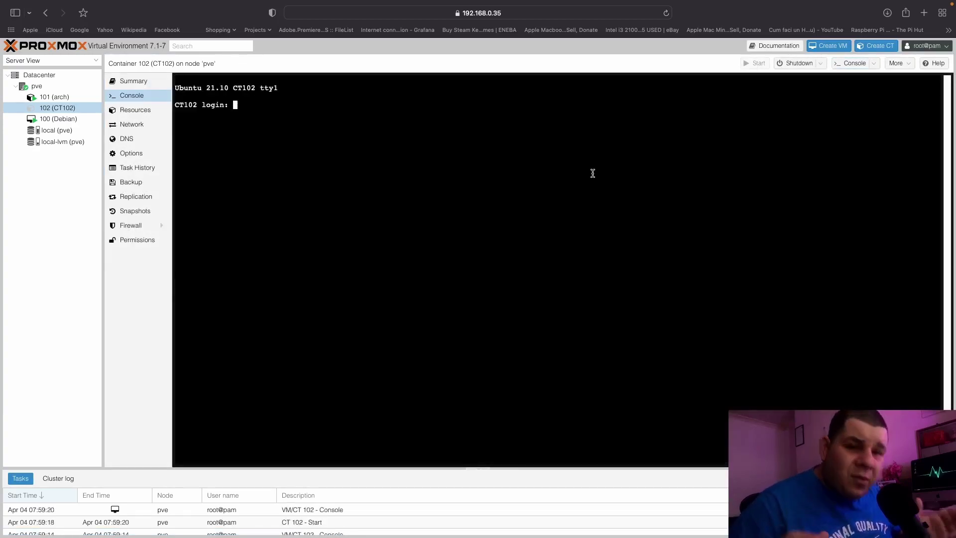
{"action": "type", "text": "root"}
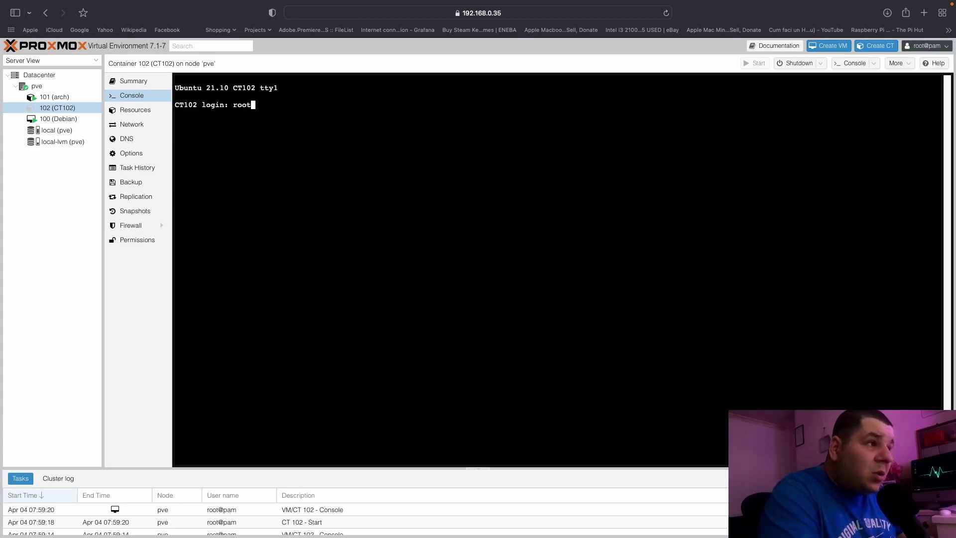
{"action": "key", "text": "Return"}
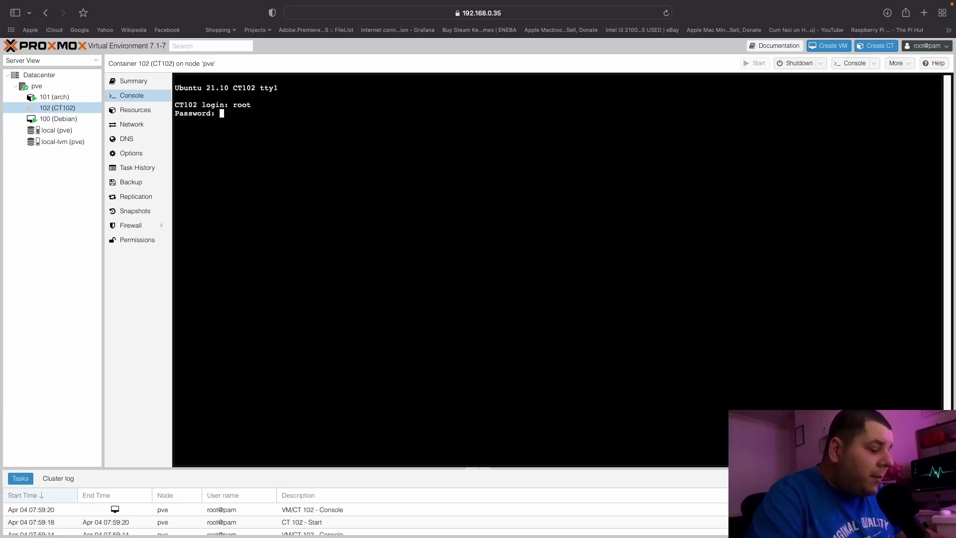
{"action": "key", "text": "Return"}
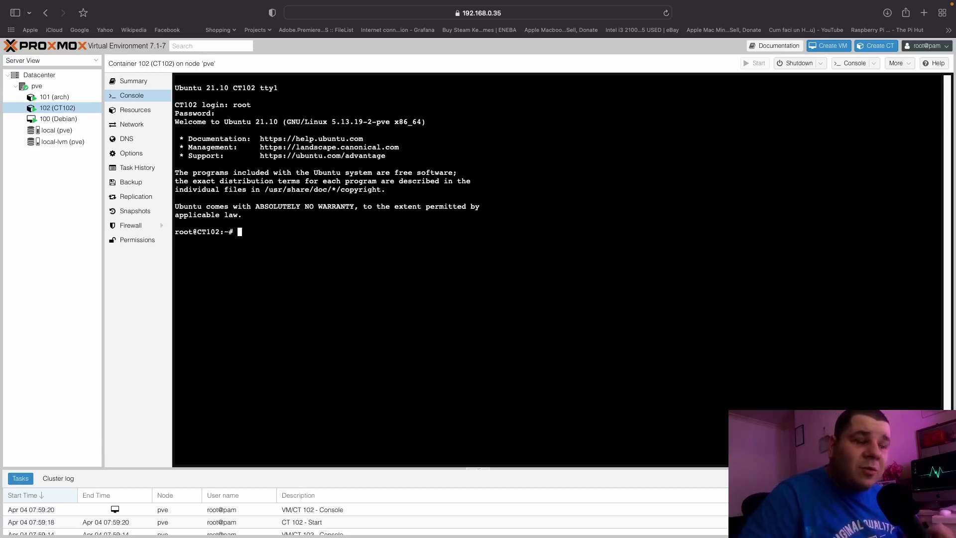
Run ping google.com (name resolution fails), neofetch, w and clear in the console.
{"action": "type", "text": "ping google.com"}
{"action": "key", "text": "Return"}
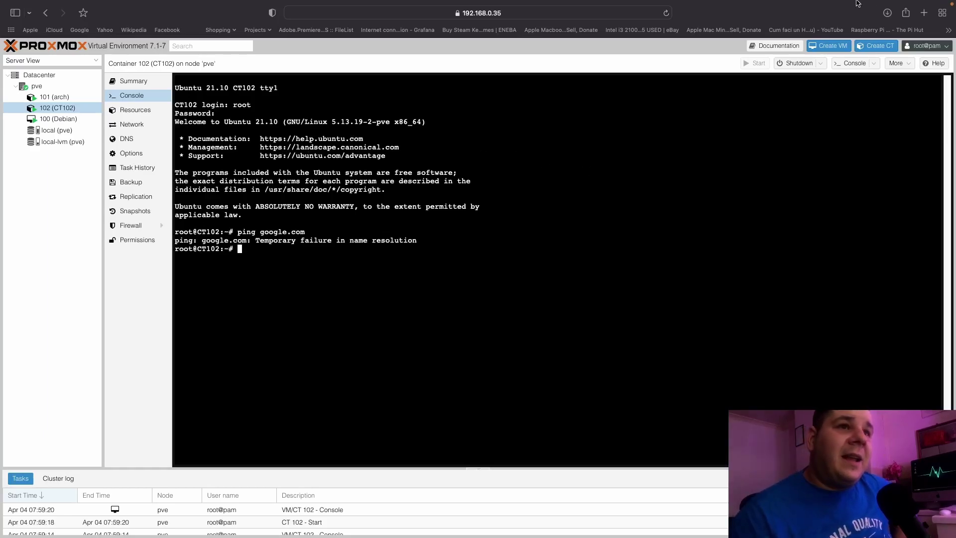
{"action": "mouse_move", "coordinate": [795, 20]}
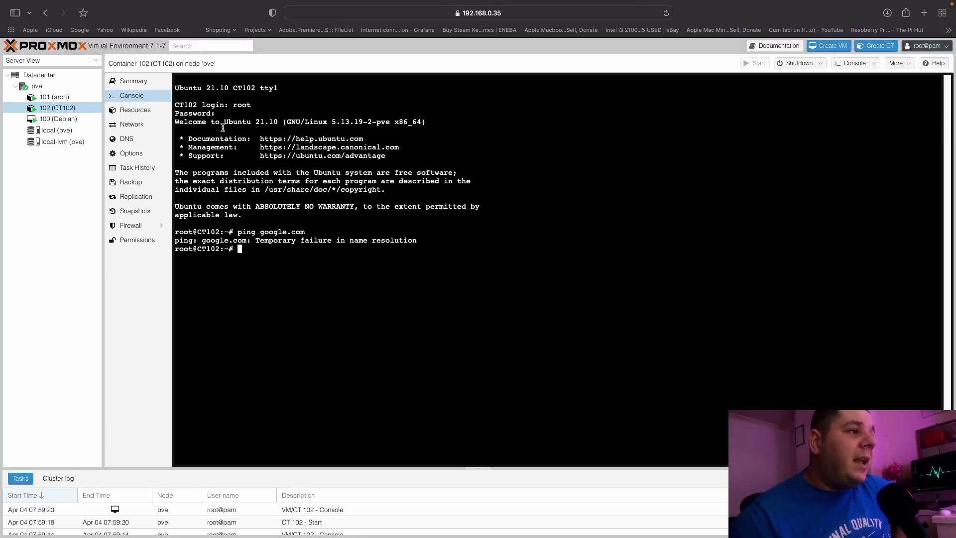
{"action": "type", "text": "neofetch"}
{"action": "key", "text": "Return"}
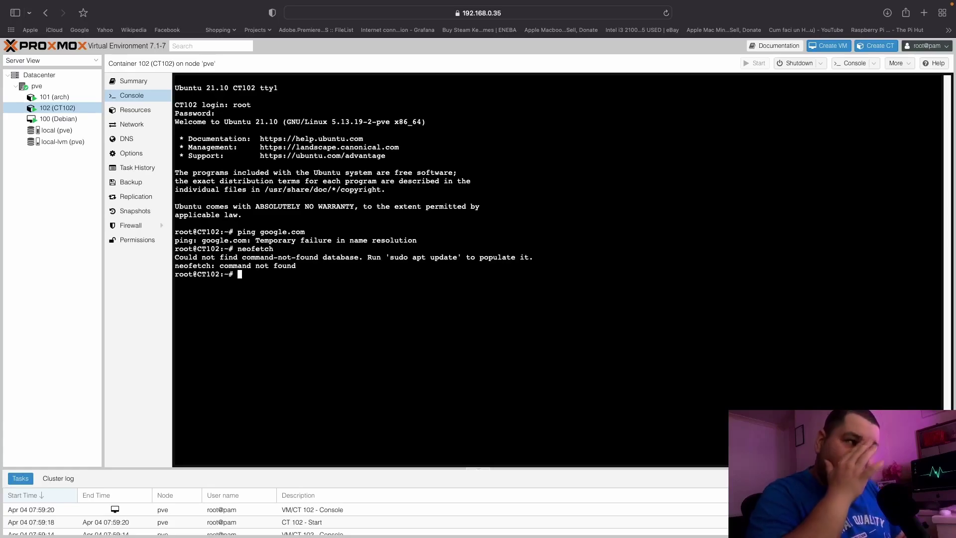
{"action": "type", "text": "w"}
{"action": "key", "text": "Return"}
{"action": "type", "text": "clear"}
{"action": "key", "text": "Return"}
Run uname -a to see kernel 5.13.19-2-pve, then w for logged-in users.
{"action": "type", "text": "uname -"}
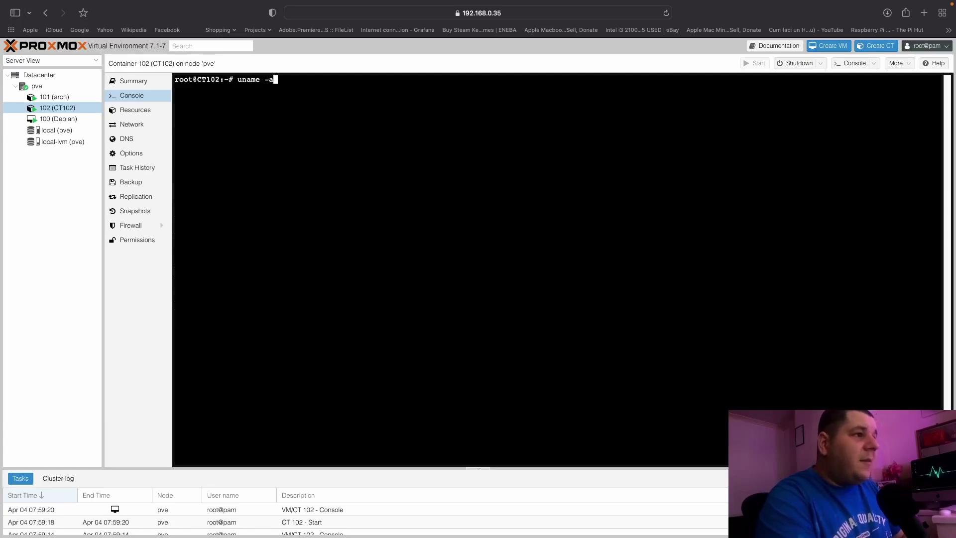
{"action": "type", "text": "a"}
{"action": "key", "text": "Return"}
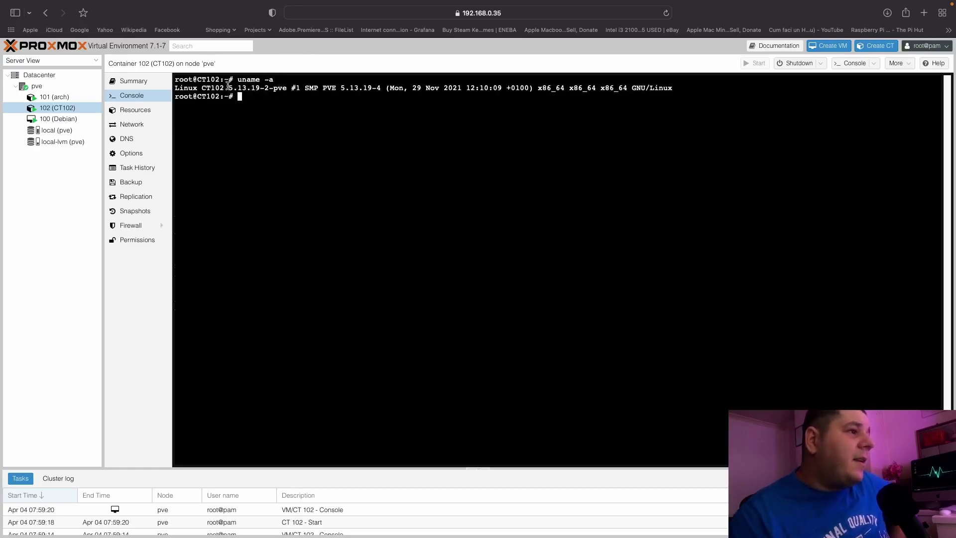
{"action": "left_click_drag", "start_coordinate": [228, 86], "coordinate": [181, 88]}
{"action": "left_click", "coordinate": [248, 109]}
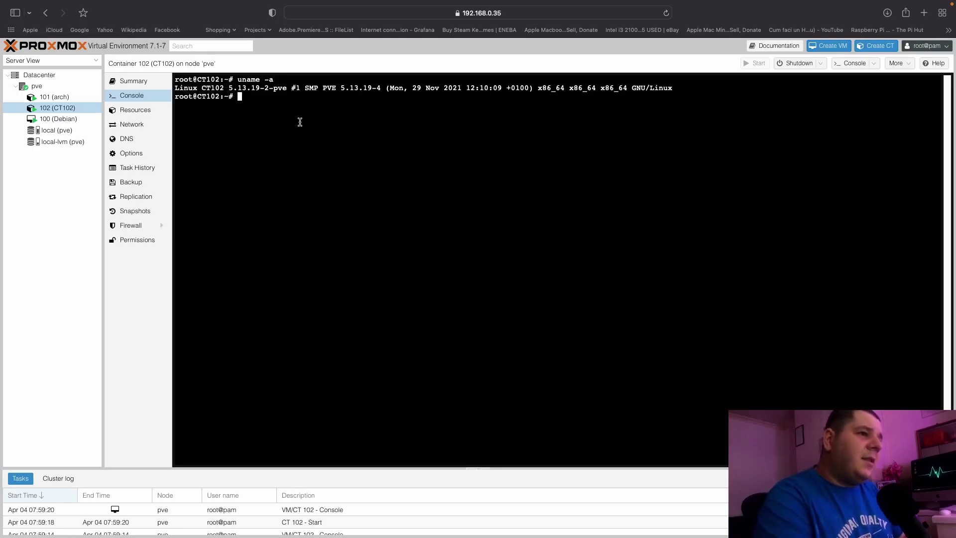
{"action": "type", "text": "w"}
{"action": "key", "text": "Return"}
Print /proc/cpuinfo and scroll through it, showing an AMD Ryzen 7 5800X with 4 cores.
{"action": "type", "text": "cat /proc/cpuinfo"}
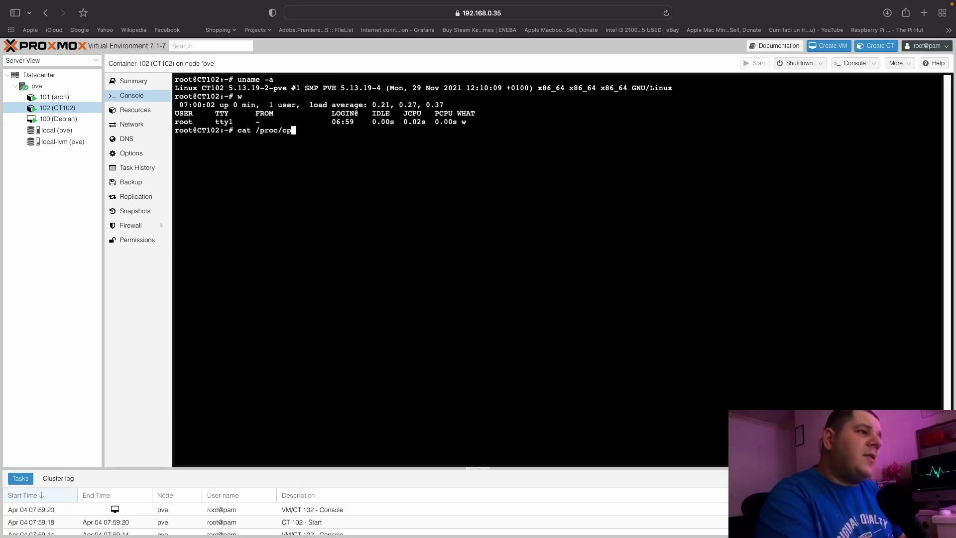
{"action": "key", "text": "Return"}
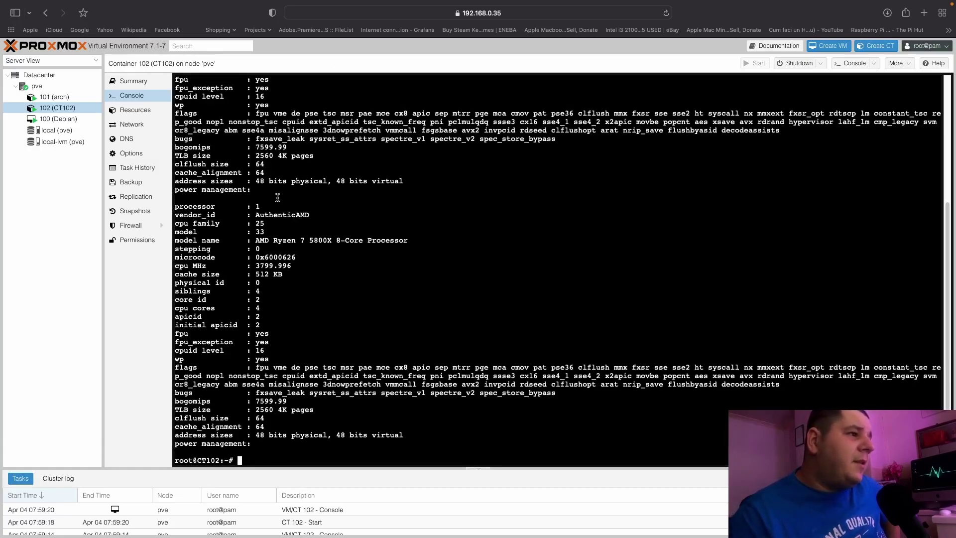
{"action": "scroll", "coordinate": [277, 197], "scroll_direction": "up", "scroll_amount": 4}
{"action": "scroll", "coordinate": [258, 156], "scroll_direction": "up", "scroll_amount": 4}
{"action": "left_click_drag", "start_coordinate": [256, 164], "coordinate": [215, 174]}
{"action": "scroll", "coordinate": [316, 238], "scroll_direction": "down", "scroll_amount": 10}
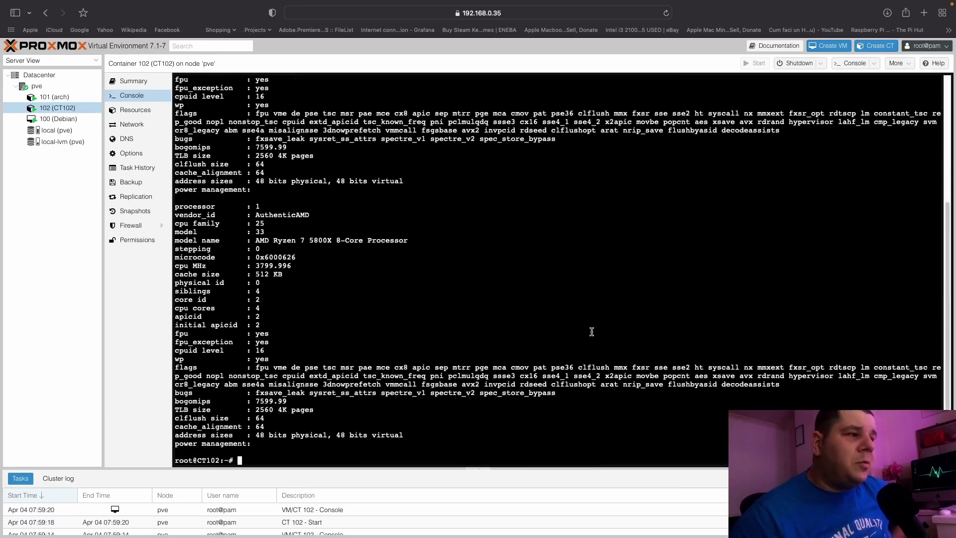
{"action": "scroll", "coordinate": [249, 177], "scroll_direction": "up", "scroll_amount": 8}
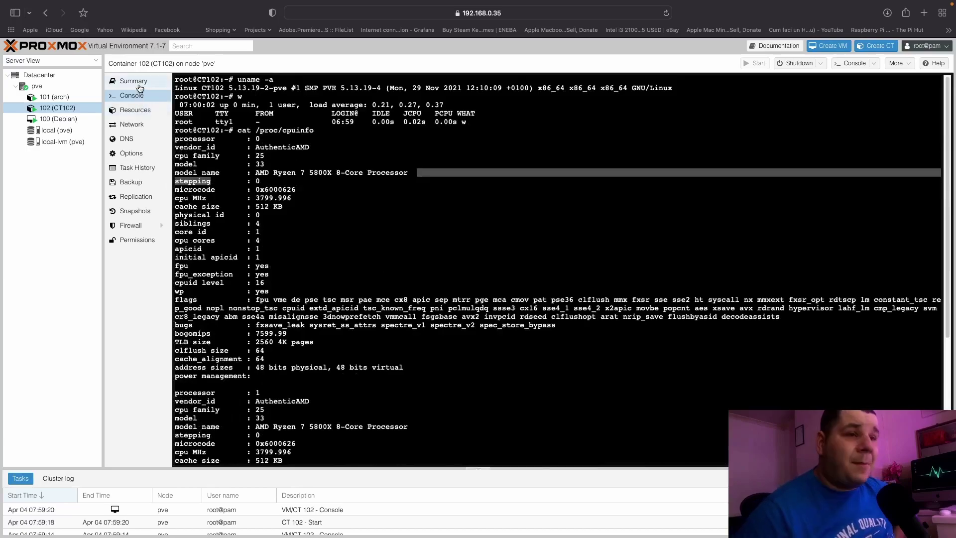